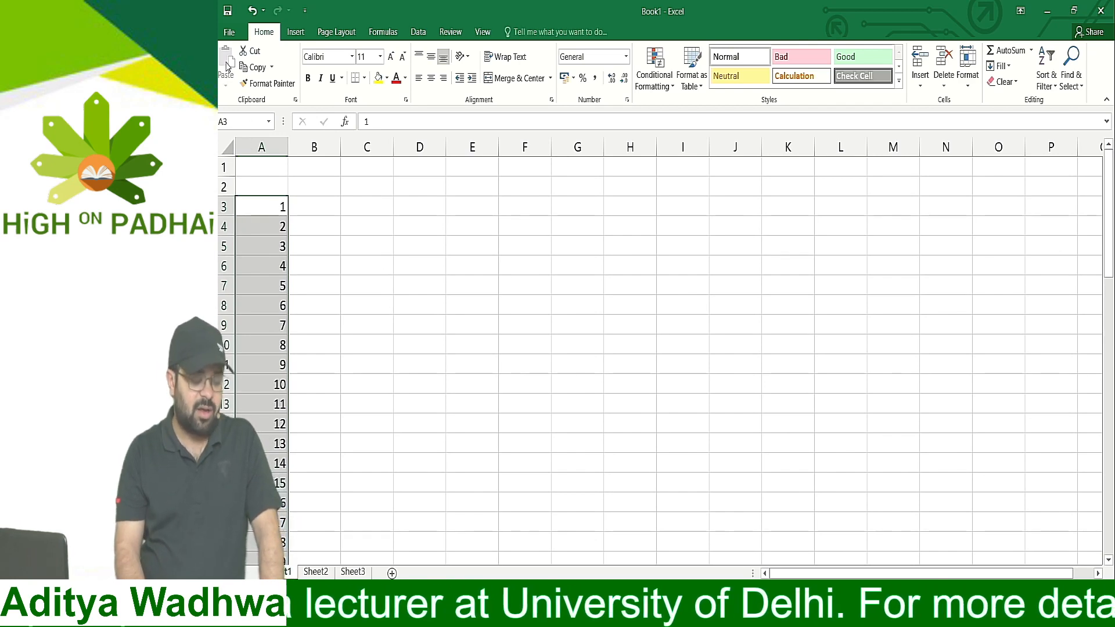
Check in the advanced program options that the fill handle and cell drag-and-drop setting is enabled, and close the options
{"action": "left_click", "coordinate": [226, 32]}
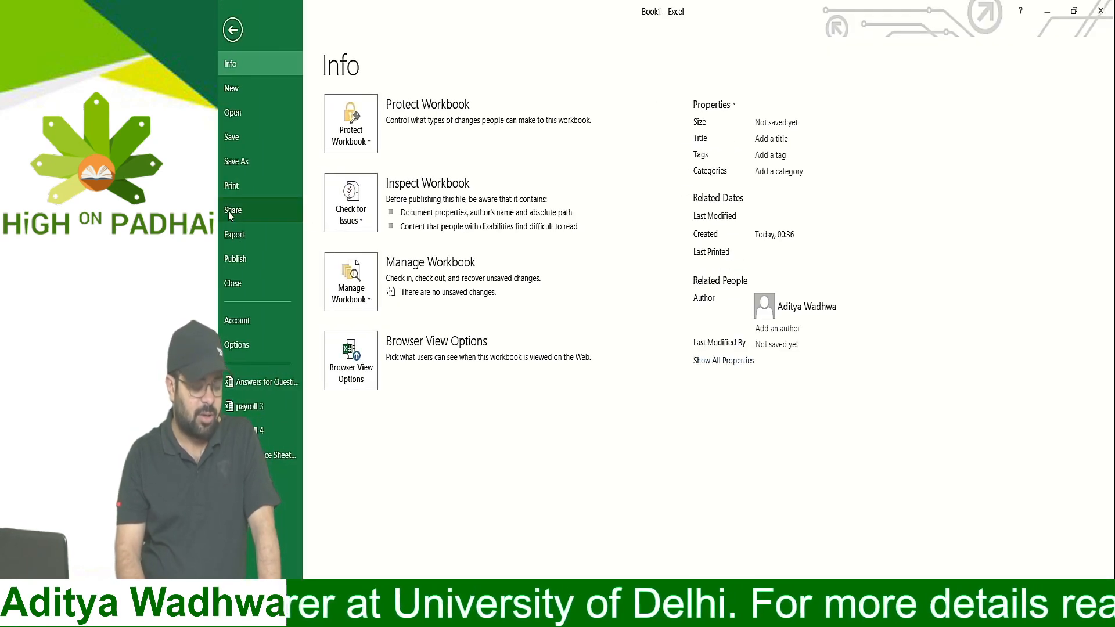
{"action": "left_click", "coordinate": [238, 344]}
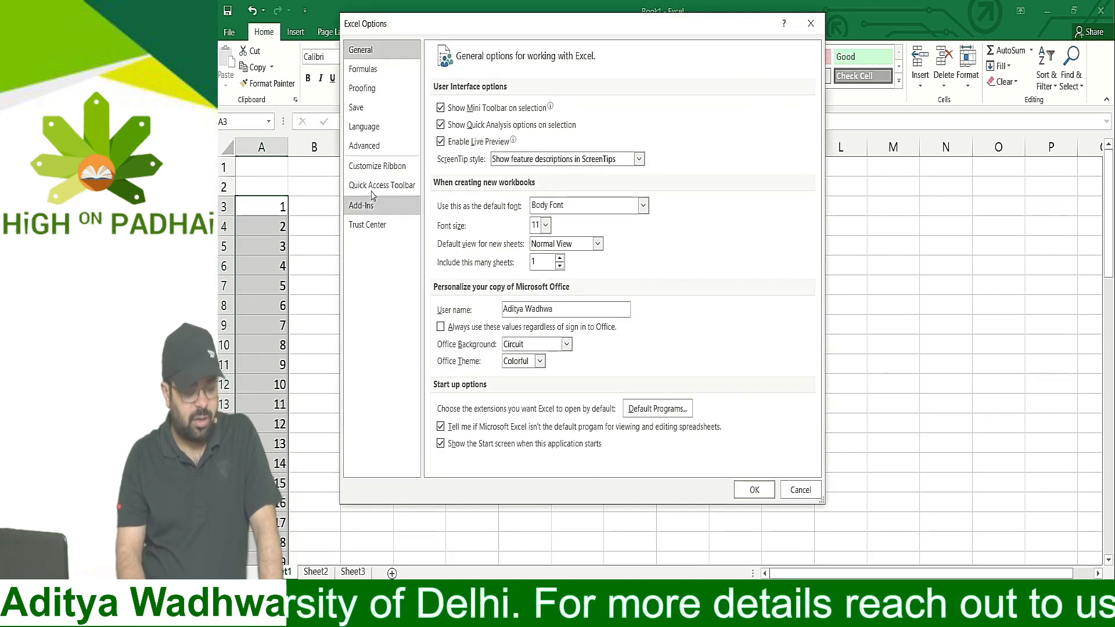
{"action": "left_click", "coordinate": [374, 147]}
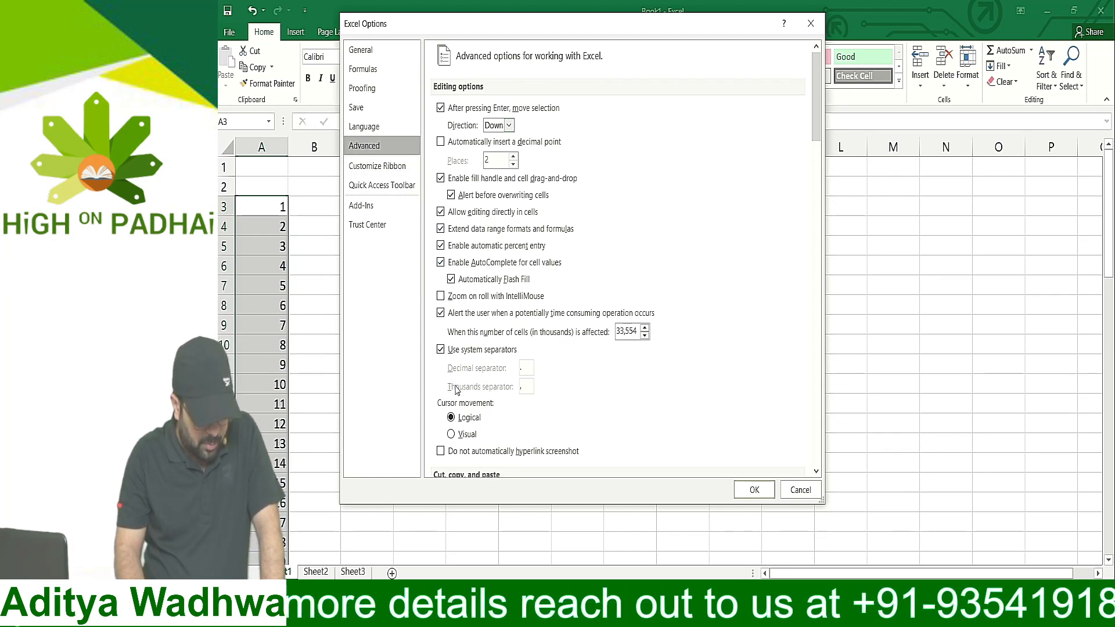
{"action": "scroll", "coordinate": [457, 388], "scroll_direction": "down", "scroll_amount": 4}
{"action": "scroll", "coordinate": [457, 388], "scroll_direction": "down", "scroll_amount": 9}
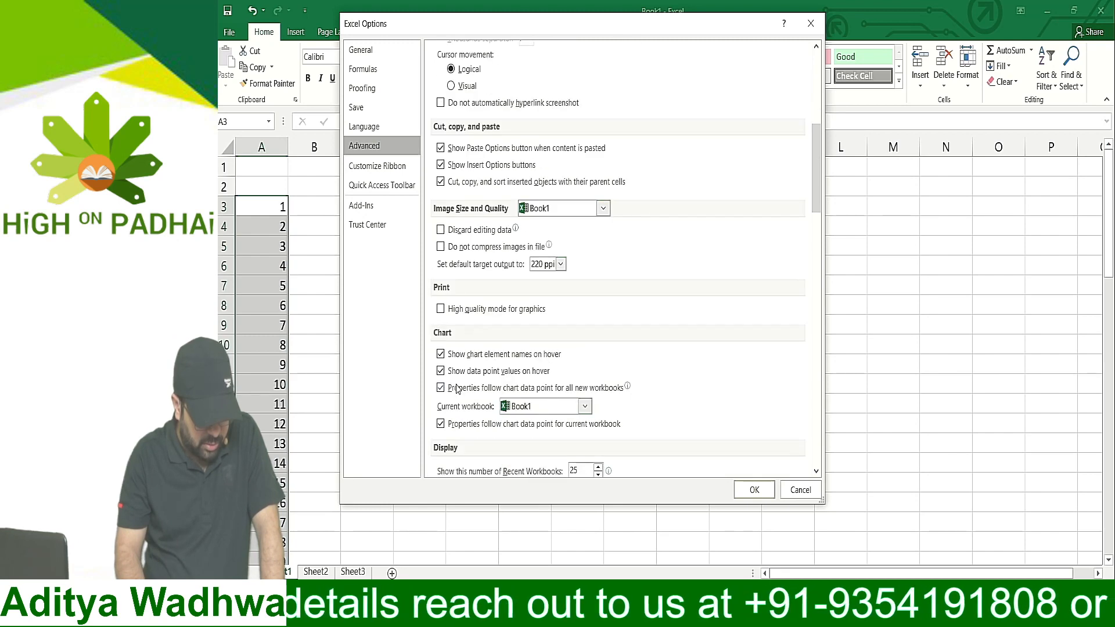
{"action": "scroll", "coordinate": [458, 388], "scroll_direction": "down", "scroll_amount": 6}
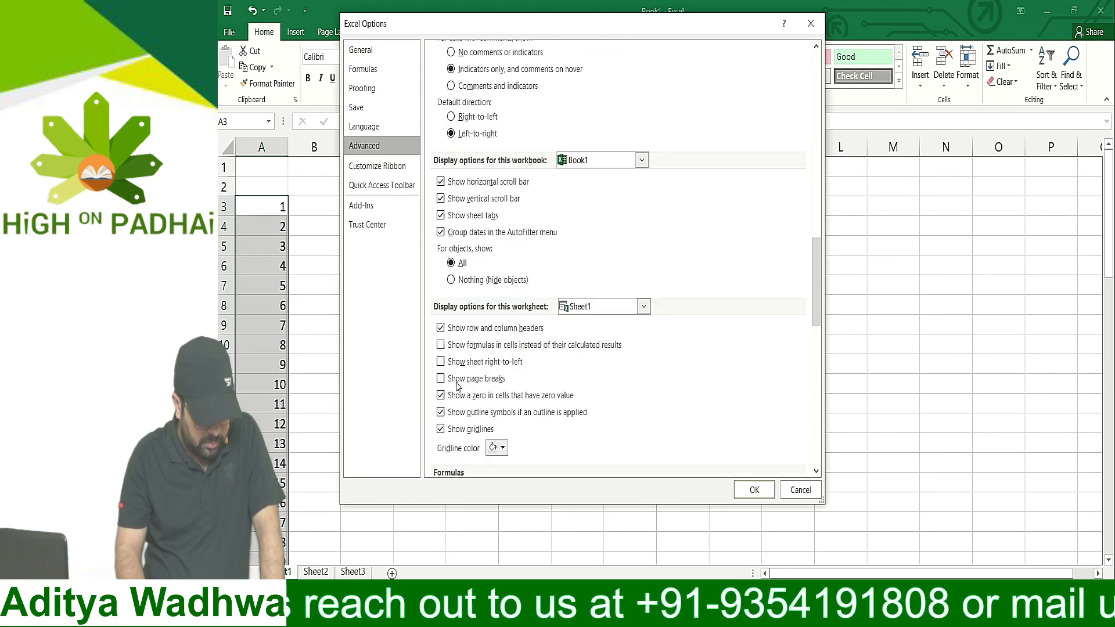
{"action": "scroll", "coordinate": [460, 370], "scroll_direction": "up", "scroll_amount": 19}
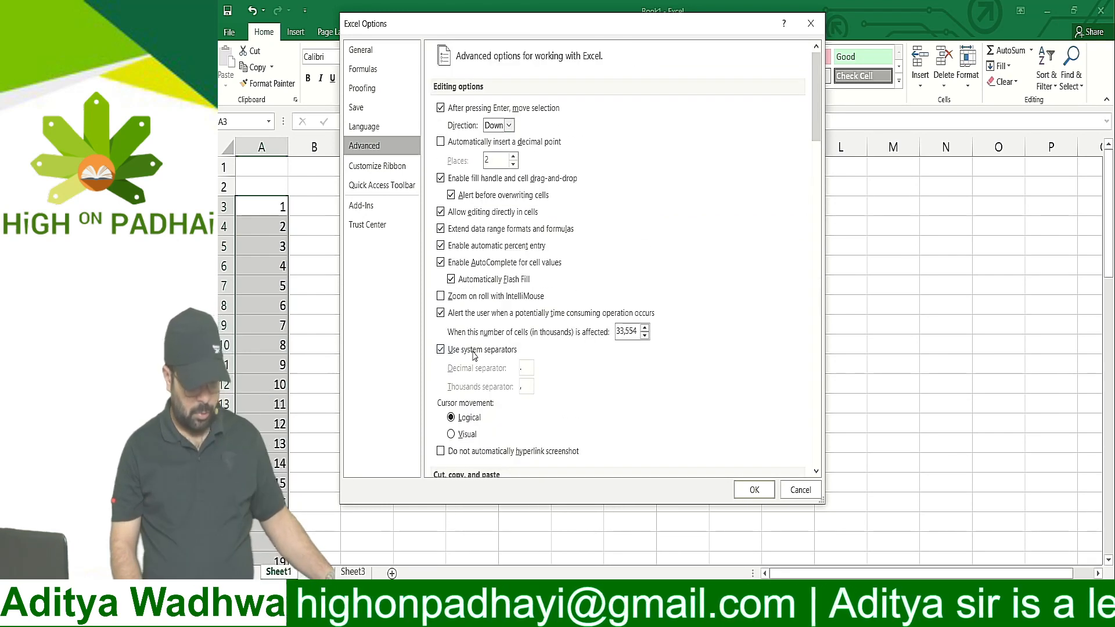
{"action": "left_click", "coordinate": [440, 179]}
{"action": "left_click", "coordinate": [441, 178]}
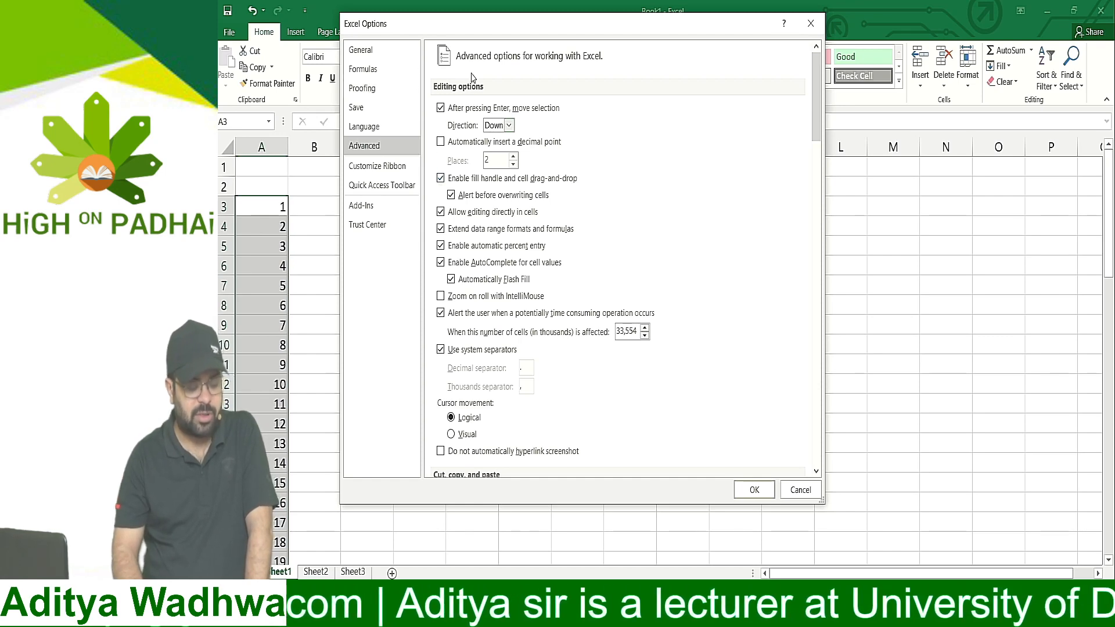
{"action": "left_click", "coordinate": [755, 489]}
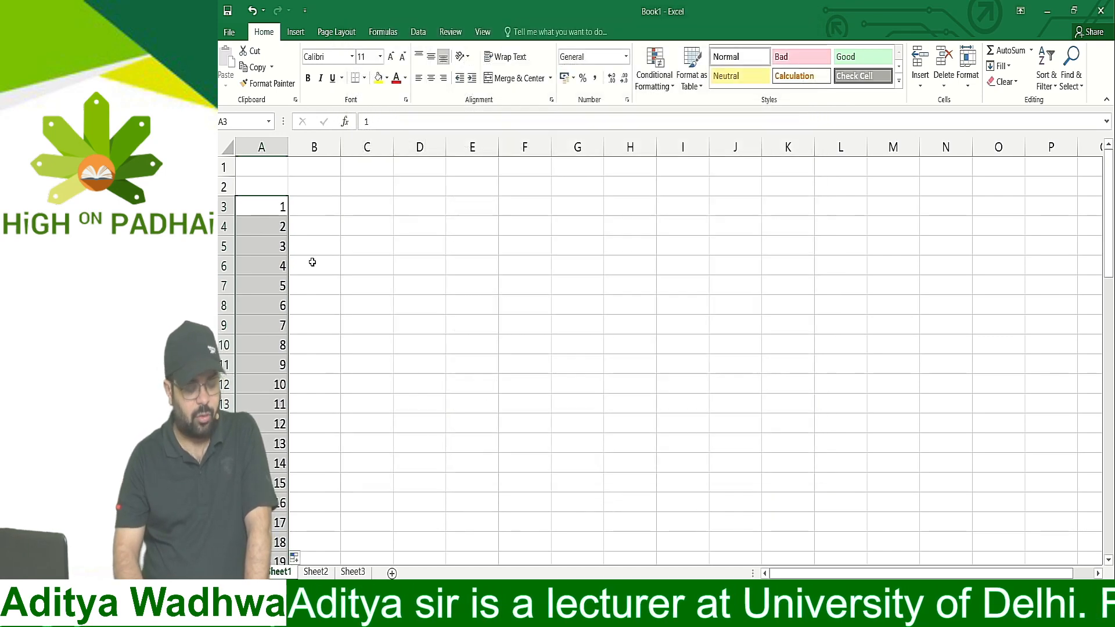
Enter the column headings "Roll No." in cell A1 and "CAB" in cell B1
{"action": "left_click", "coordinate": [283, 210]}
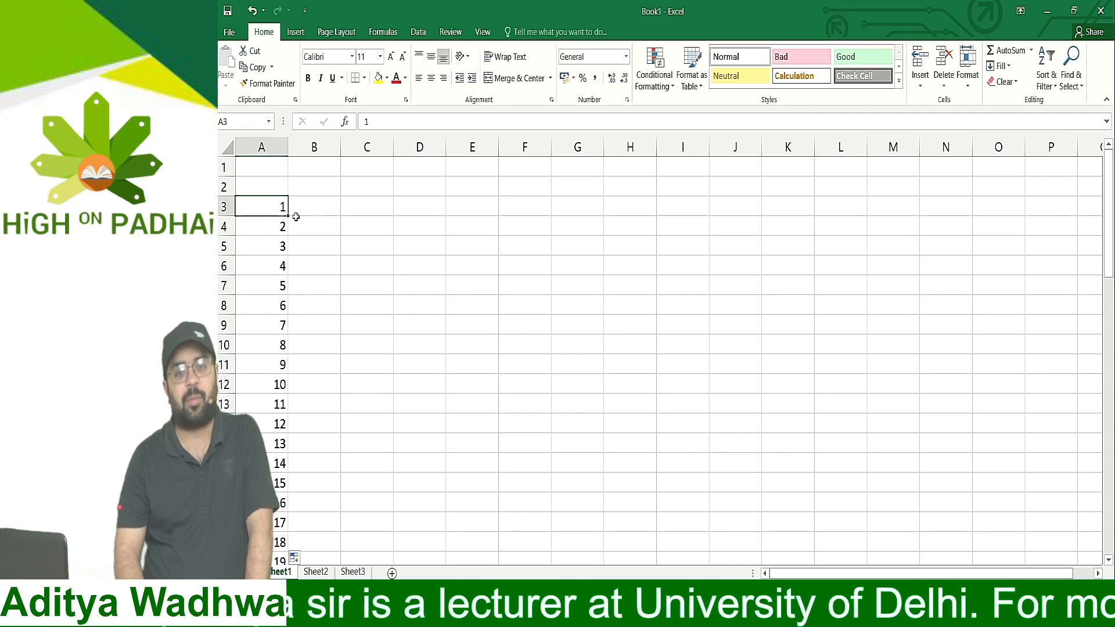
{"action": "left_click", "coordinate": [312, 180]}
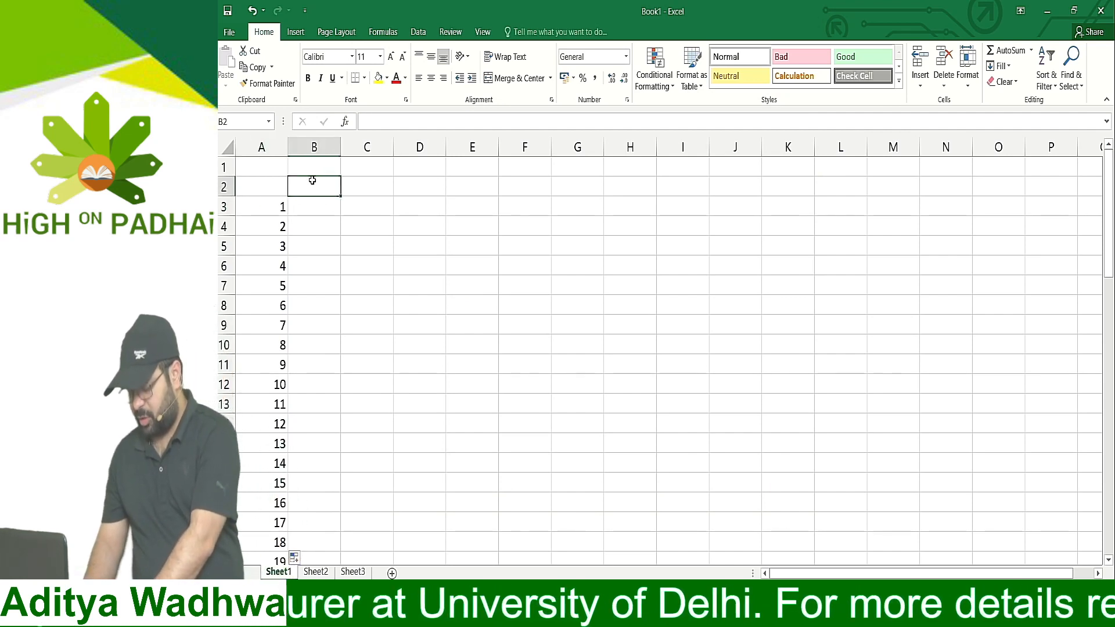
{"action": "left_click", "coordinate": [272, 174]}
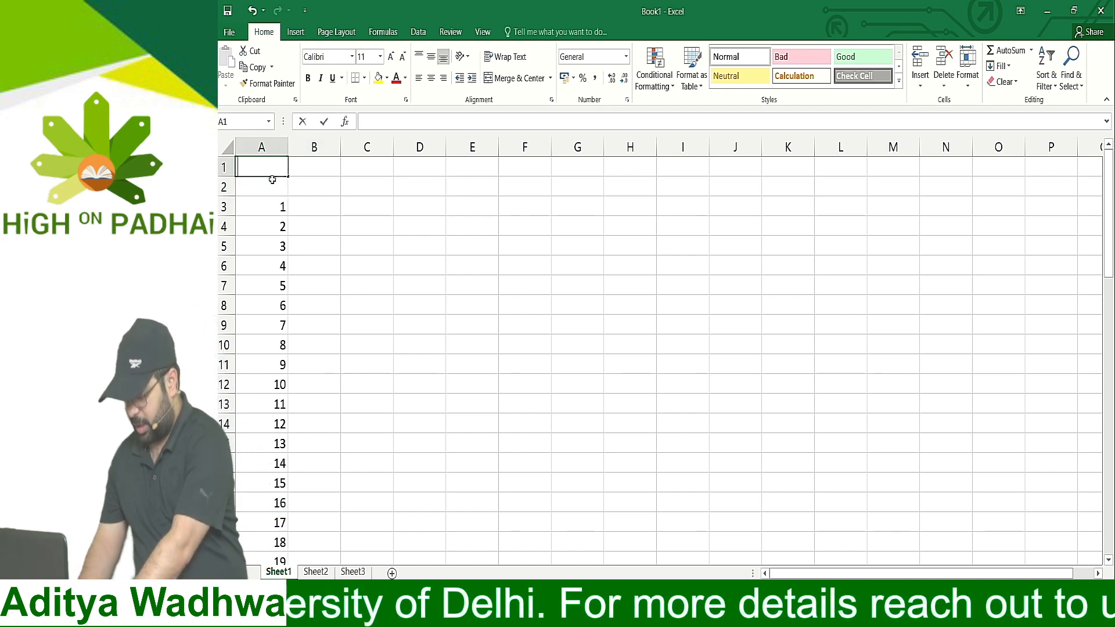
{"action": "type", "text": "Roll No."}
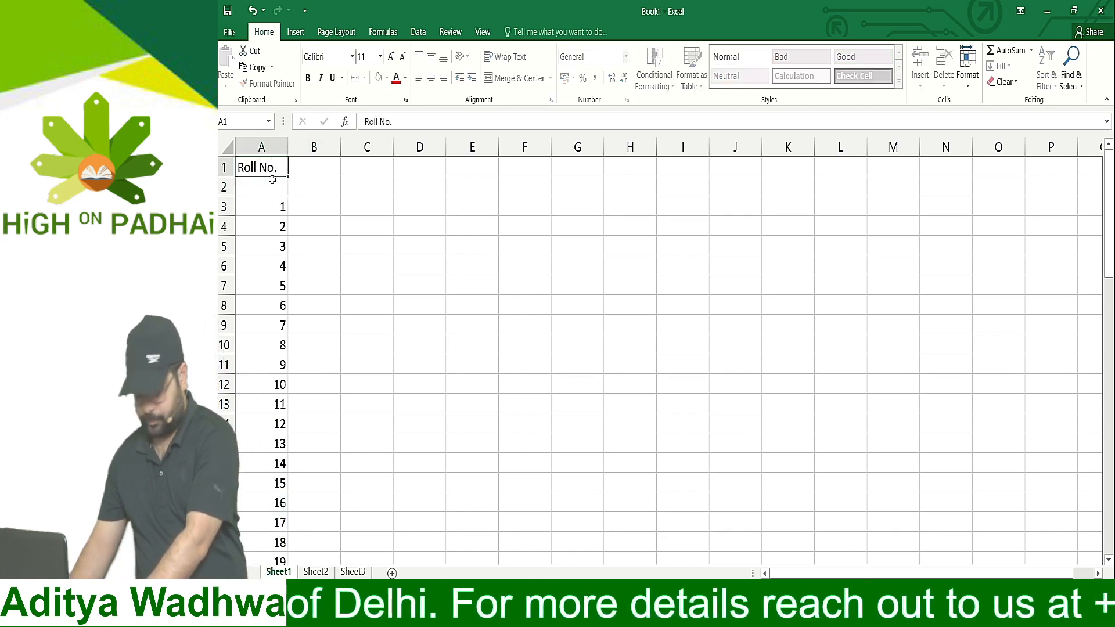
{"action": "key", "text": "Tab"}
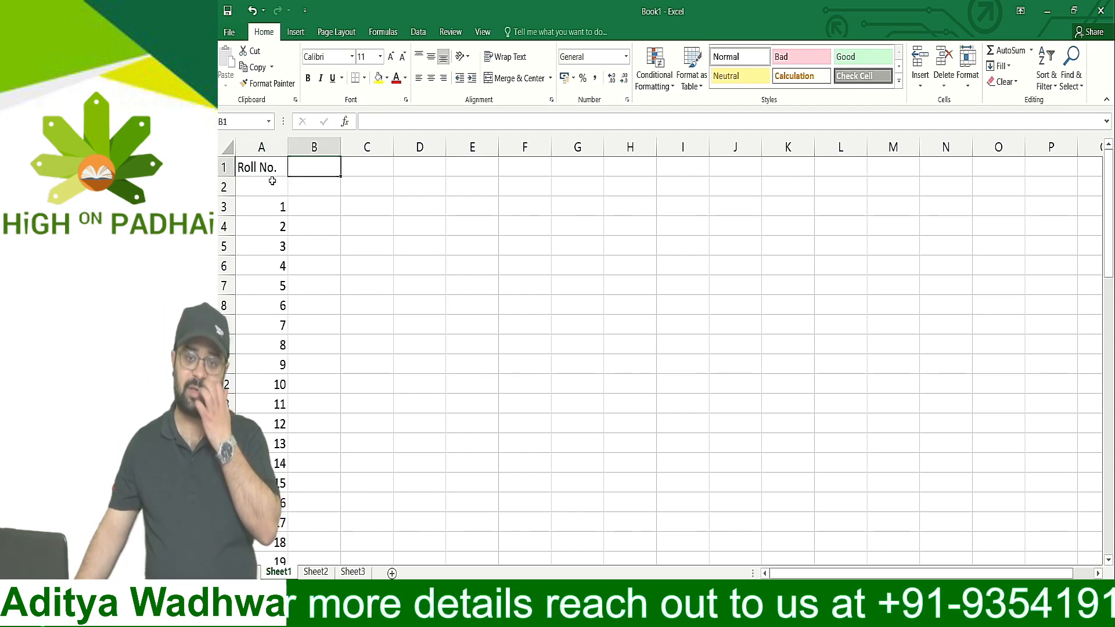
{"action": "type", "text": "CAB"}
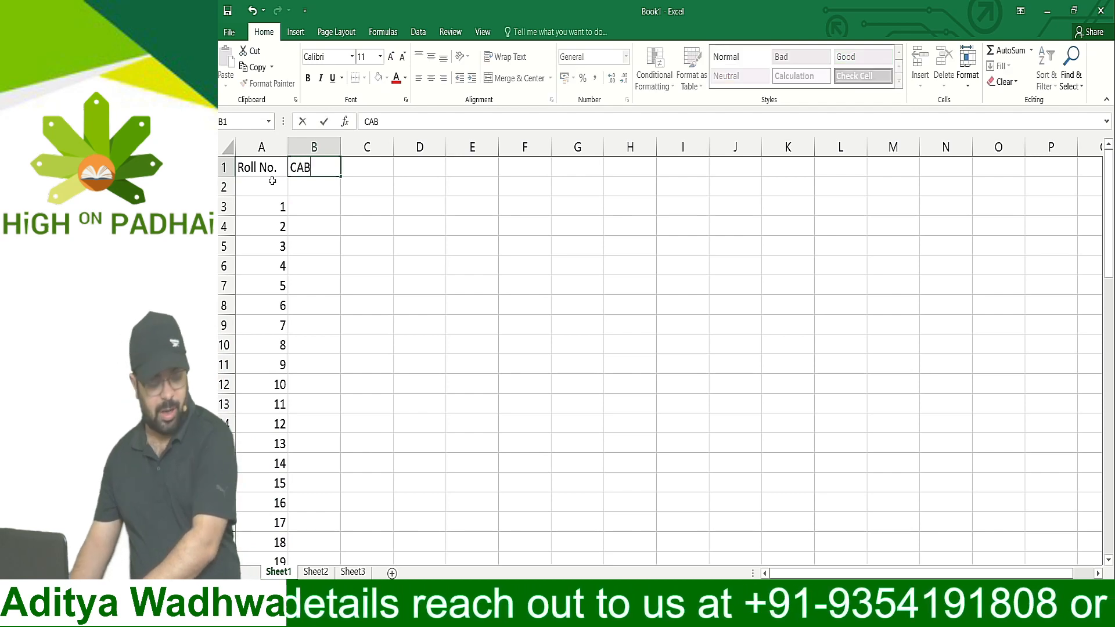
{"action": "key", "text": "Return"}
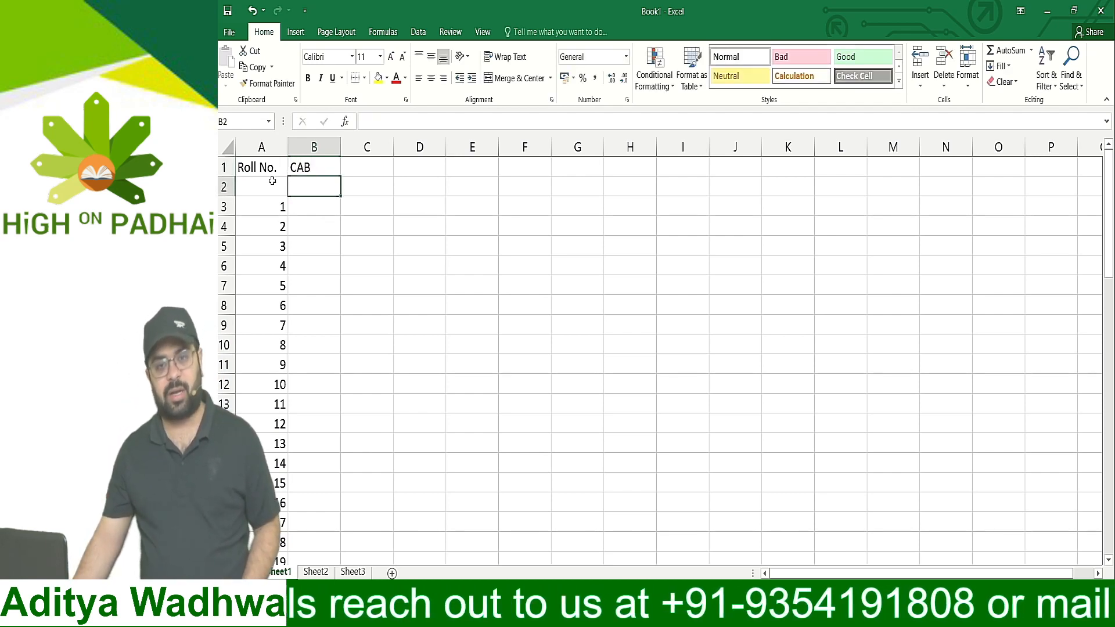
Enter the heading "Cost Accounting" in cell C1
{"action": "key", "text": "Up"}
{"action": "key", "text": "Right"}
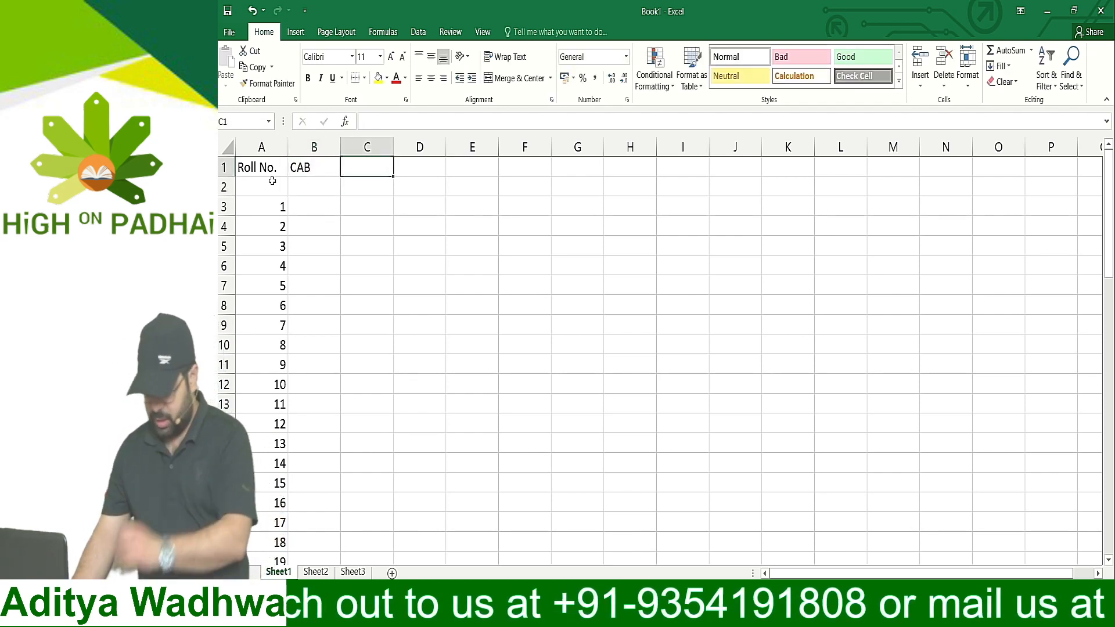
{"action": "type", "text": "Cost A"}
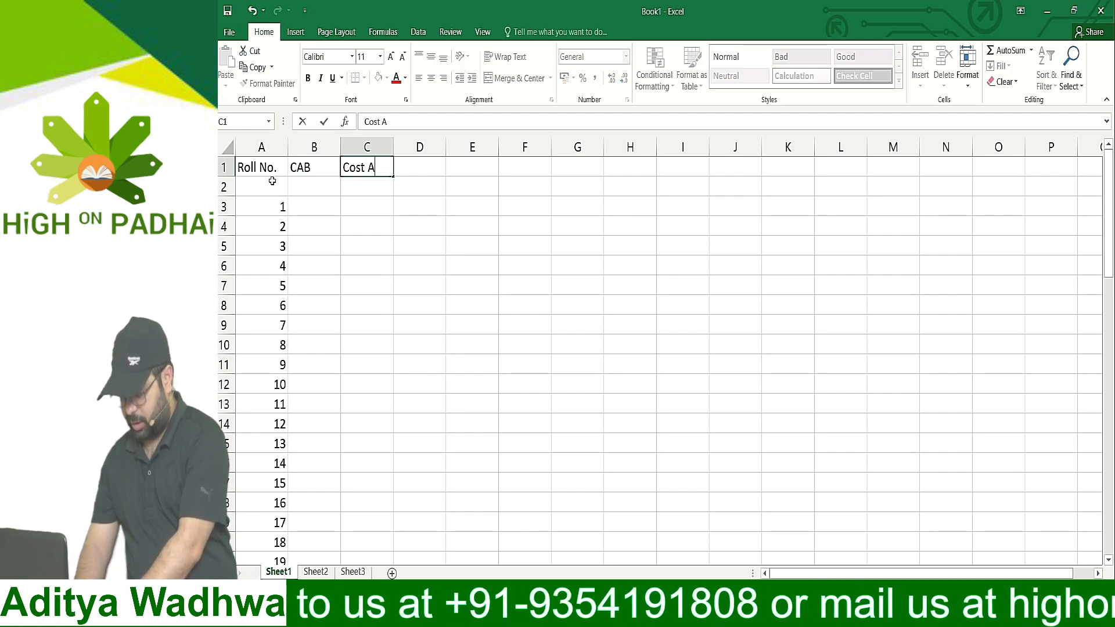
{"action": "type", "text": "ccount"}
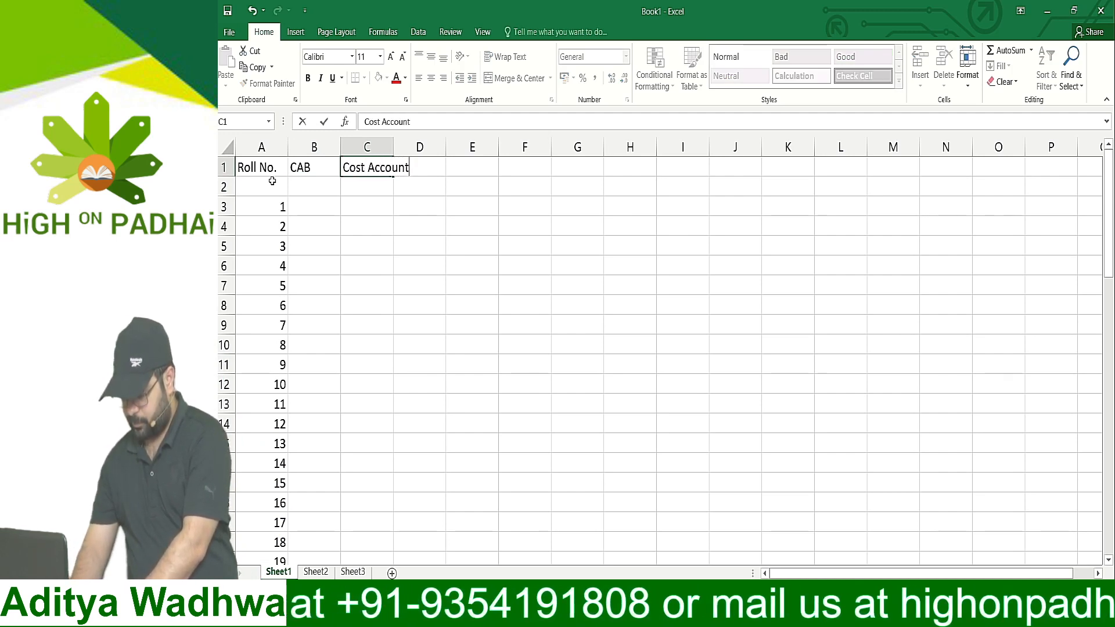
{"action": "type", "text": "ing"}
{"action": "key", "text": "Return"}
Enter the heading "Business Laws" in cell D1
{"action": "key", "text": "Up"}
{"action": "key", "text": "Right"}
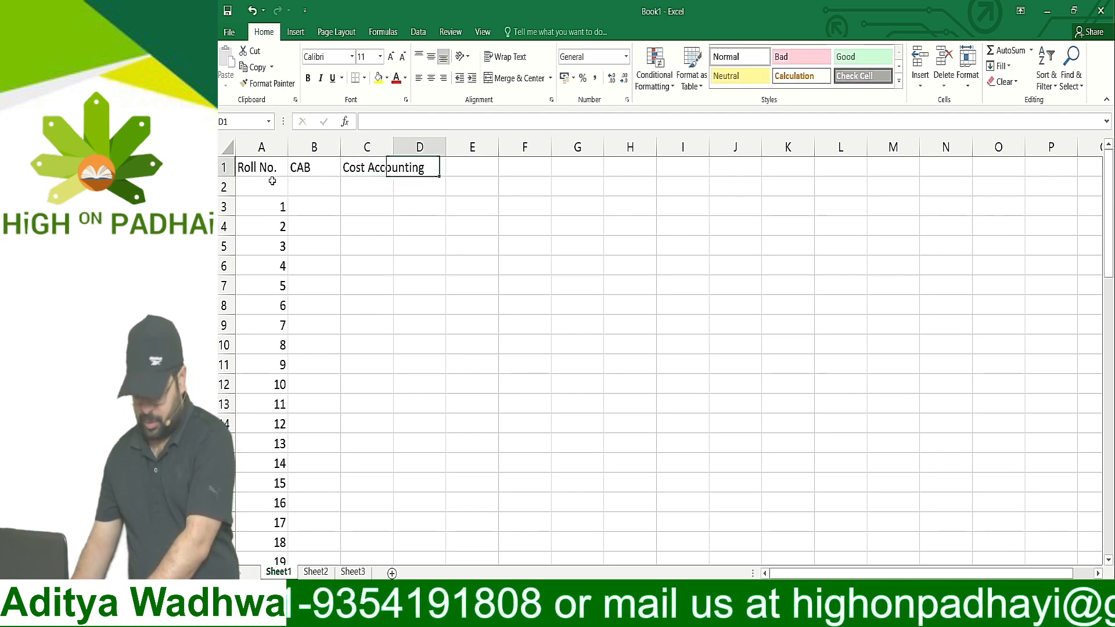
{"action": "type", "text": "Business"}
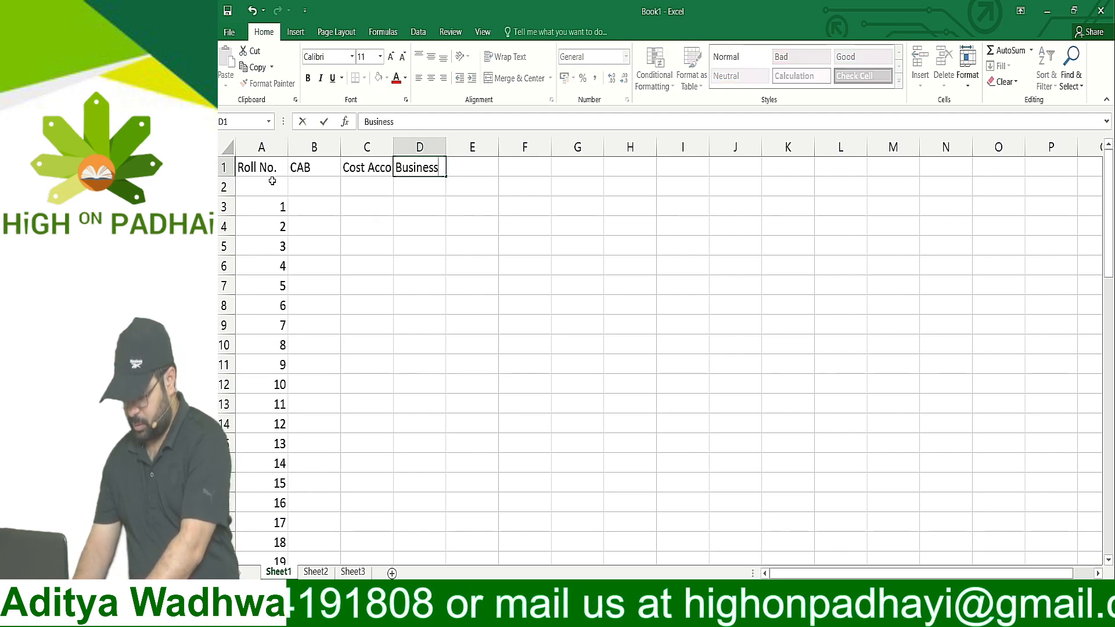
{"action": "type", "text": " Laws0"}
{"action": "key", "text": "BackSpace"}
{"action": "key", "text": "Tab"}
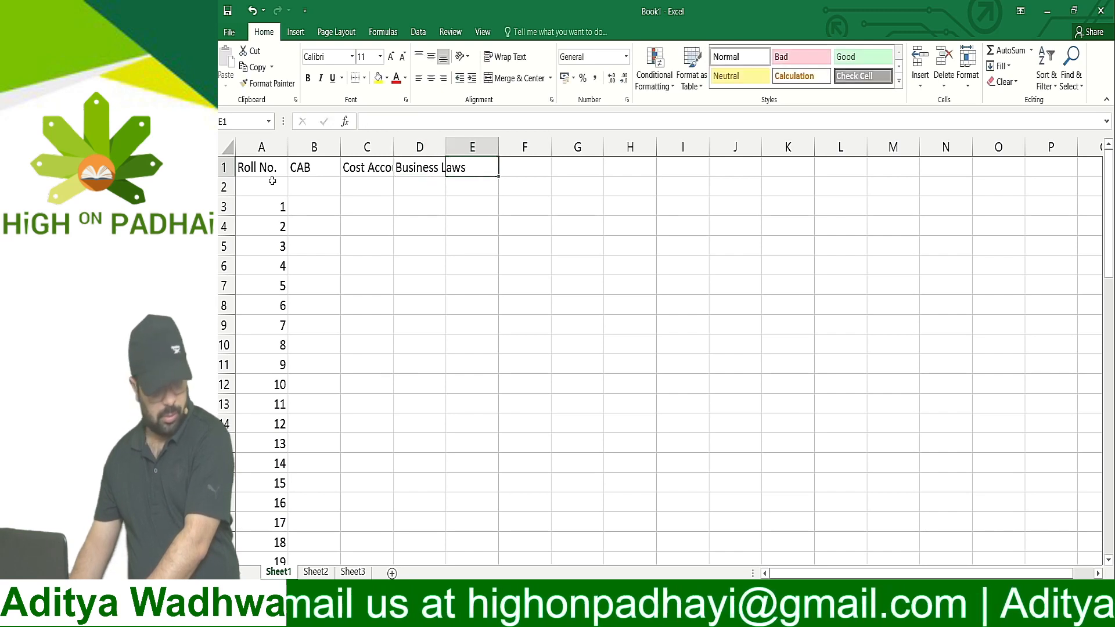
Enter the heading "Marketing" in cell E1
{"action": "type", "text": "Mar"}
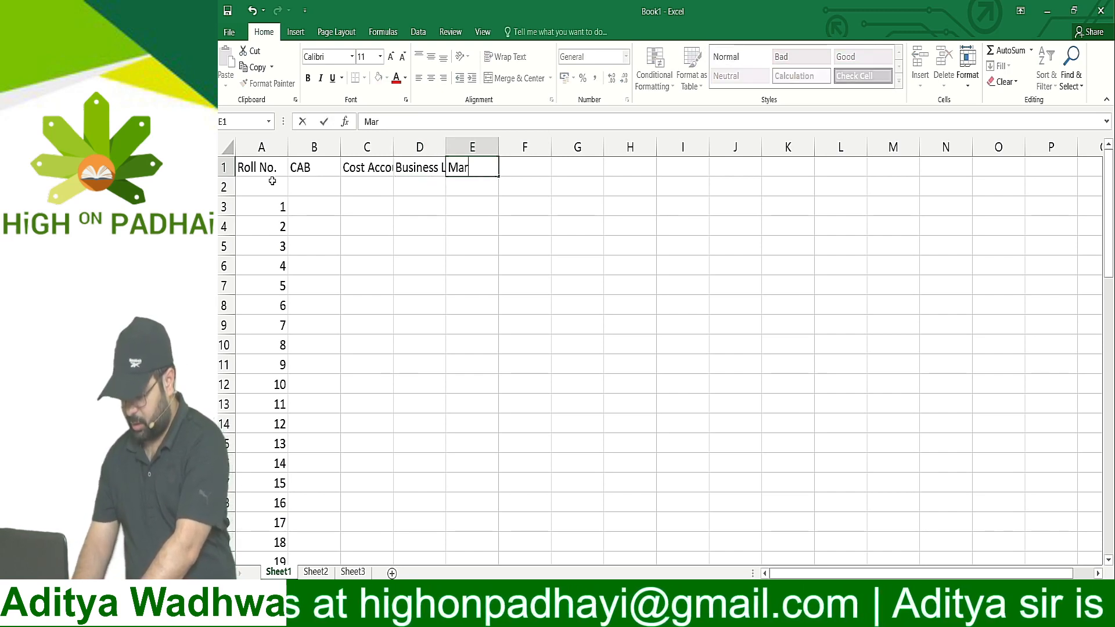
{"action": "type", "text": "keting"}
{"action": "key", "text": "Return"}
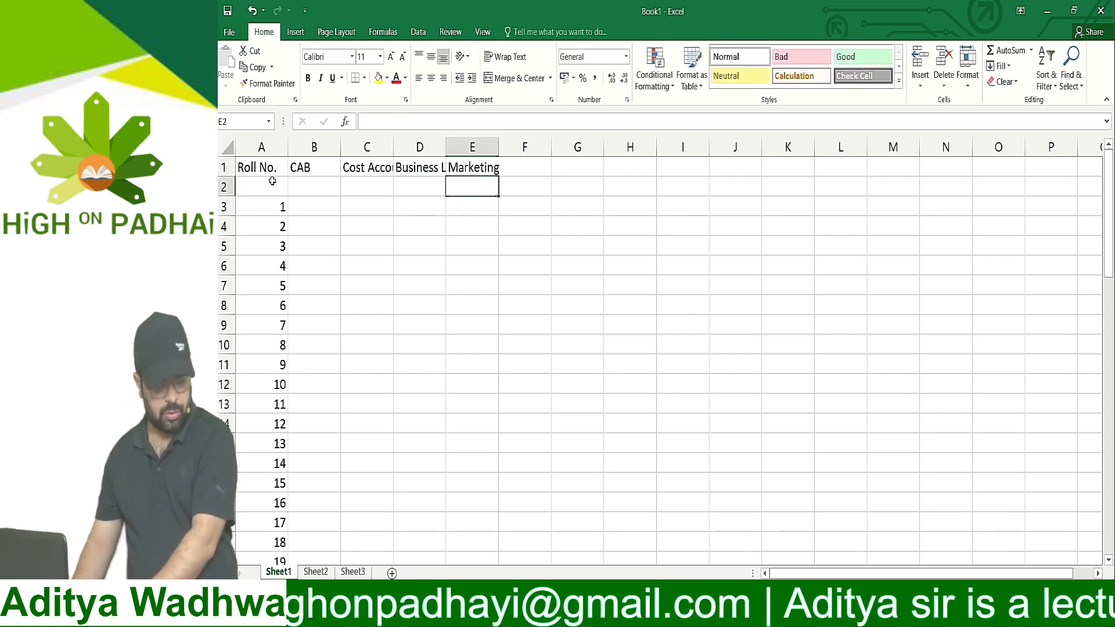
{"action": "key", "text": "Up"}
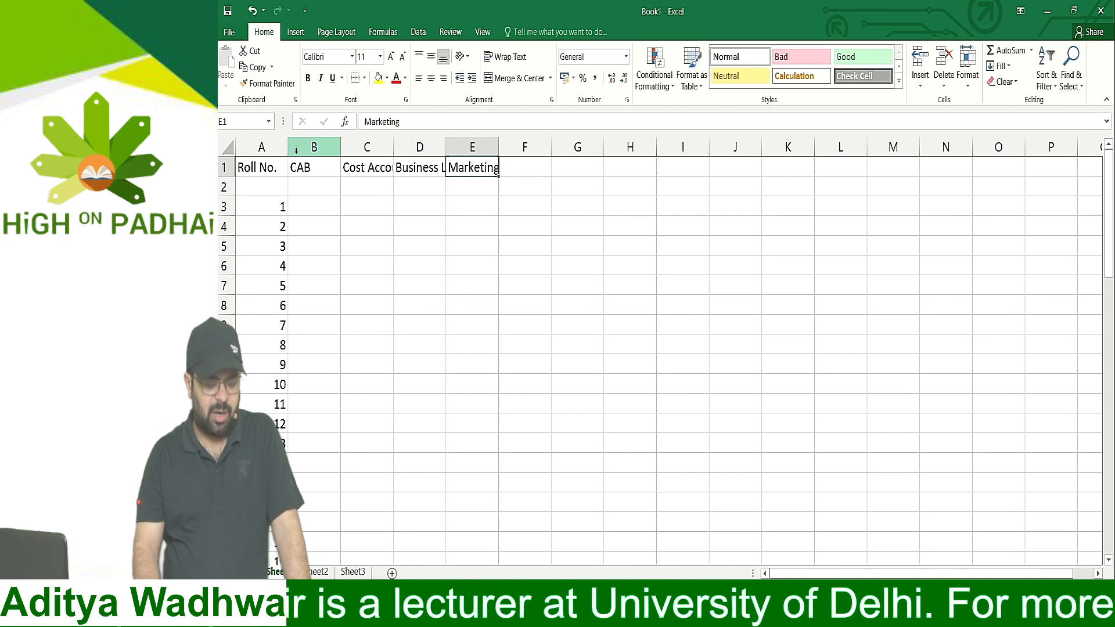
AutoFit columns C, D and E to their headings one by one, and make them narrower than their headings again
{"action": "mouse_move", "coordinate": [394, 147]}
{"action": "left_mouse_down"}
{"action": "mouse_move", "coordinate": [492, 149]}
{"action": "mouse_move", "coordinate": [401, 154]}
{"action": "mouse_move", "coordinate": [414, 156]}
{"action": "left_mouse_up"}
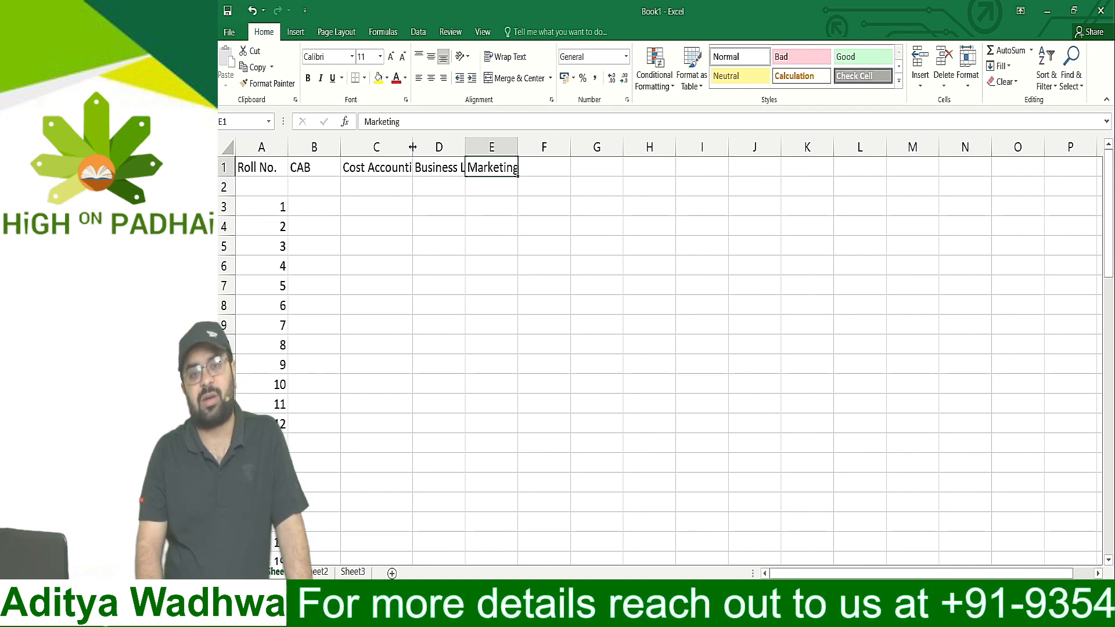
{"action": "double_click", "coordinate": [413, 145]}
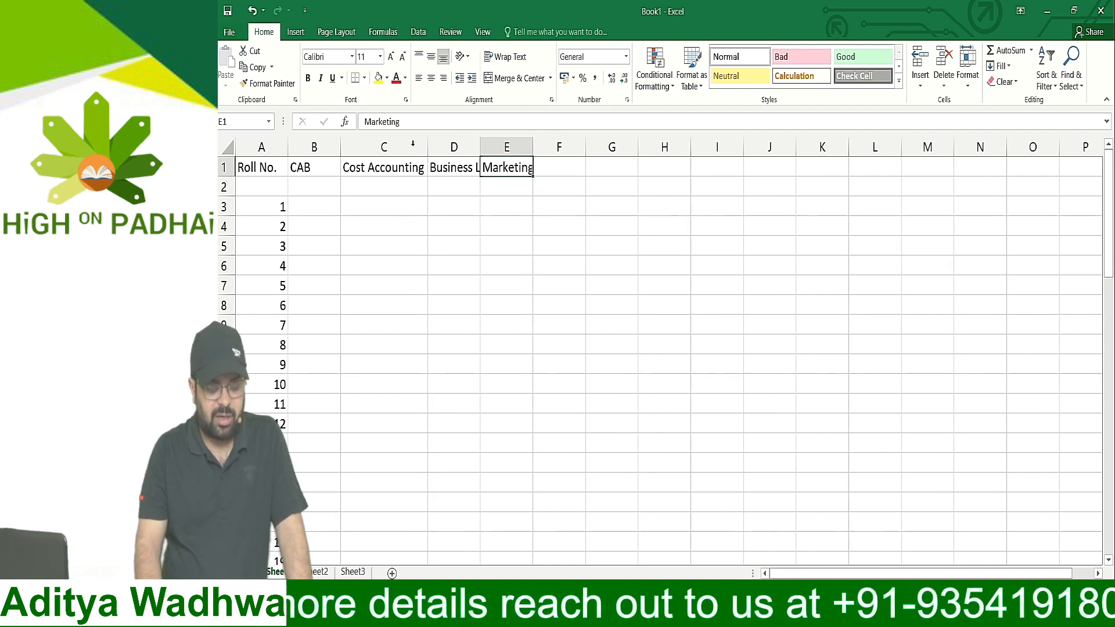
{"action": "double_click", "coordinate": [480, 142]}
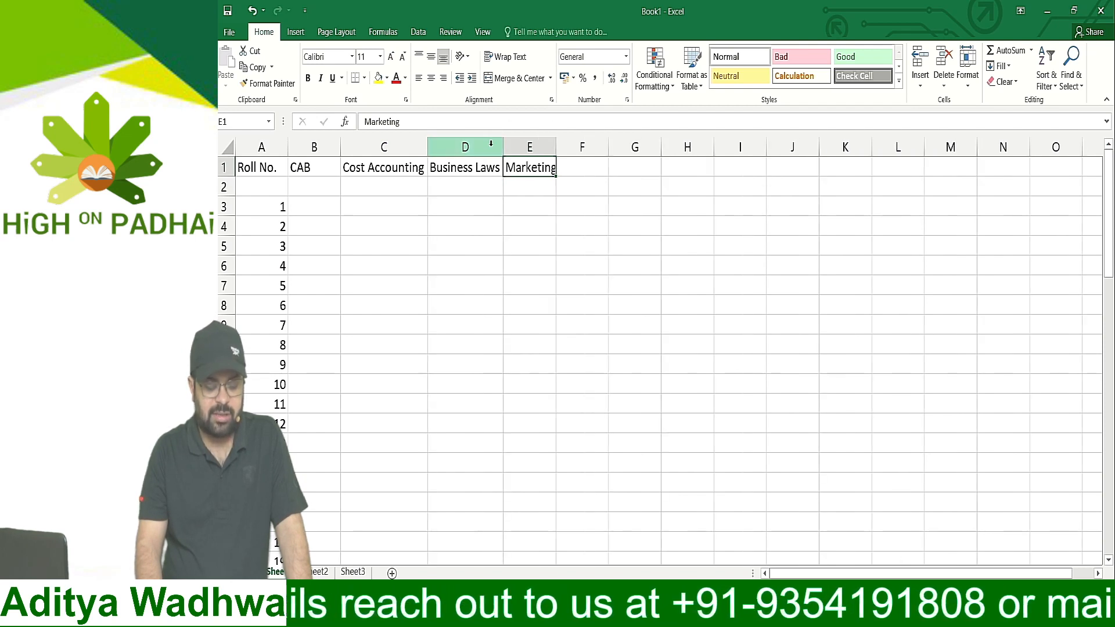
{"action": "double_click", "coordinate": [555, 147]}
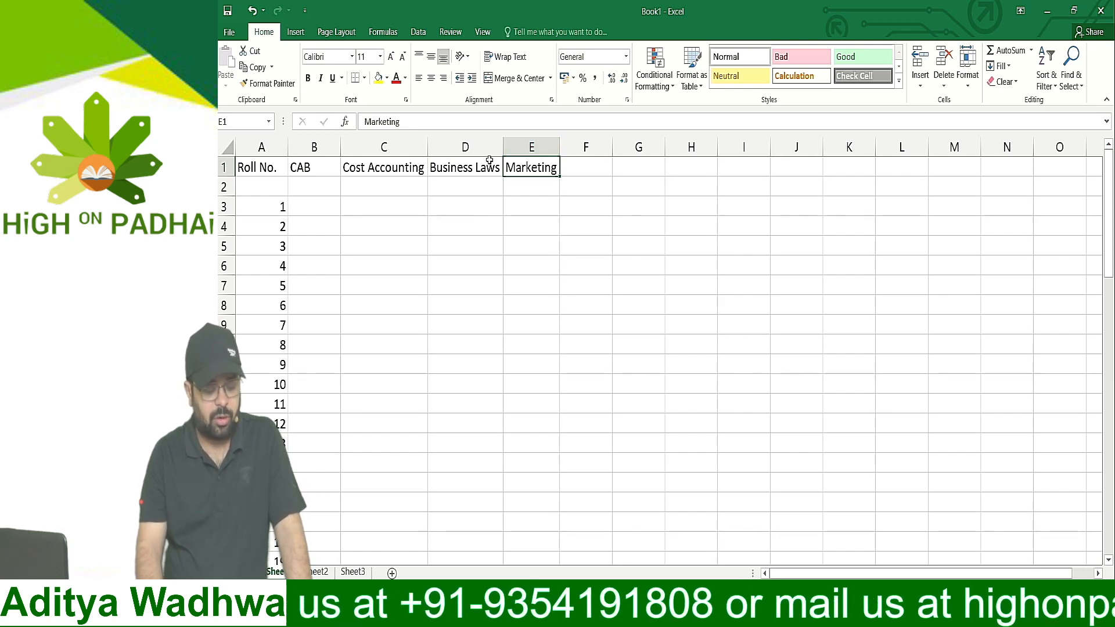
{"action": "left_click_drag", "start_coordinate": [428, 147], "coordinate": [404, 149]}
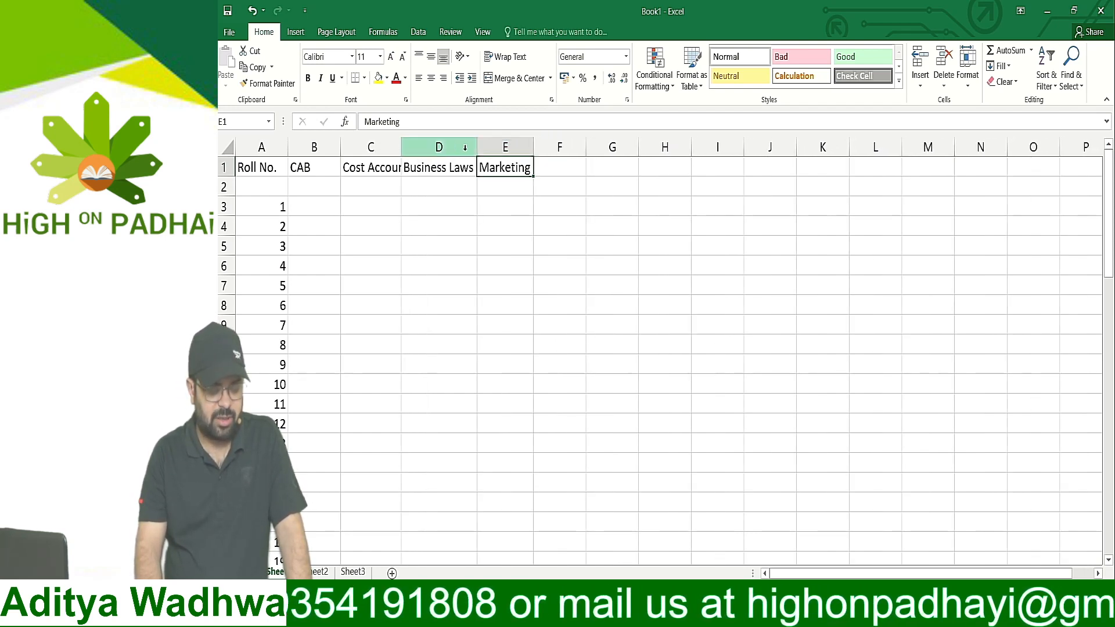
{"action": "mouse_move", "coordinate": [473, 150]}
{"action": "left_mouse_down"}
{"action": "mouse_move", "coordinate": [448, 150]}
{"action": "mouse_move", "coordinate": [486, 151]}
{"action": "left_mouse_up"}
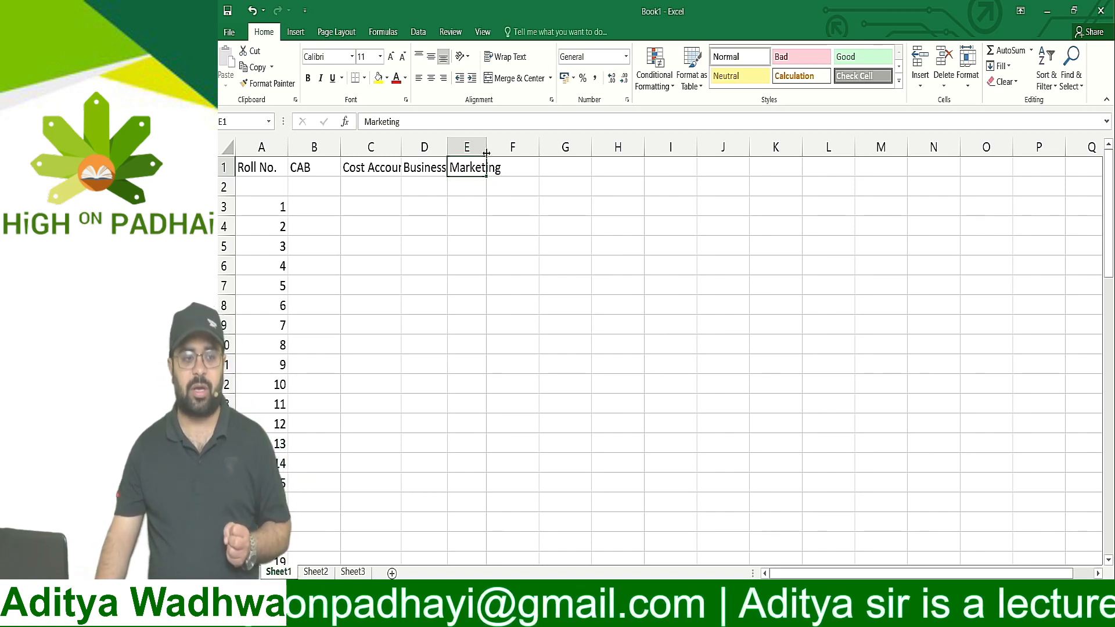
AutoFit all columns of the worksheet to their contents at once, and clear the whole-sheet selection
{"action": "key", "text": "ctrl+a"}
{"action": "key", "text": "ctrl+a"}
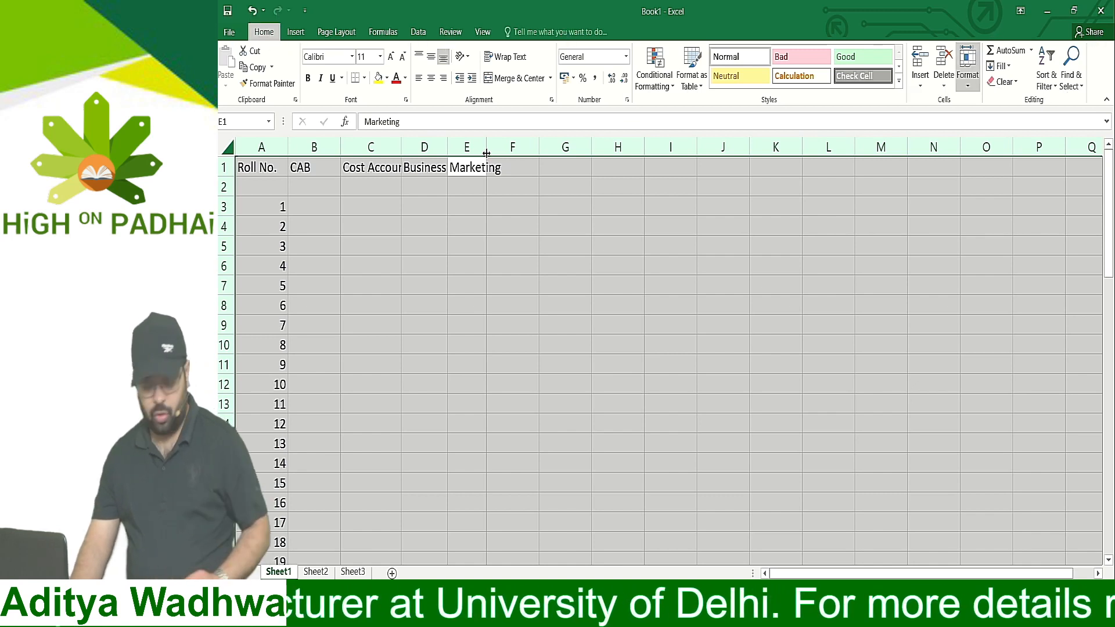
{"action": "double_click", "coordinate": [485, 153]}
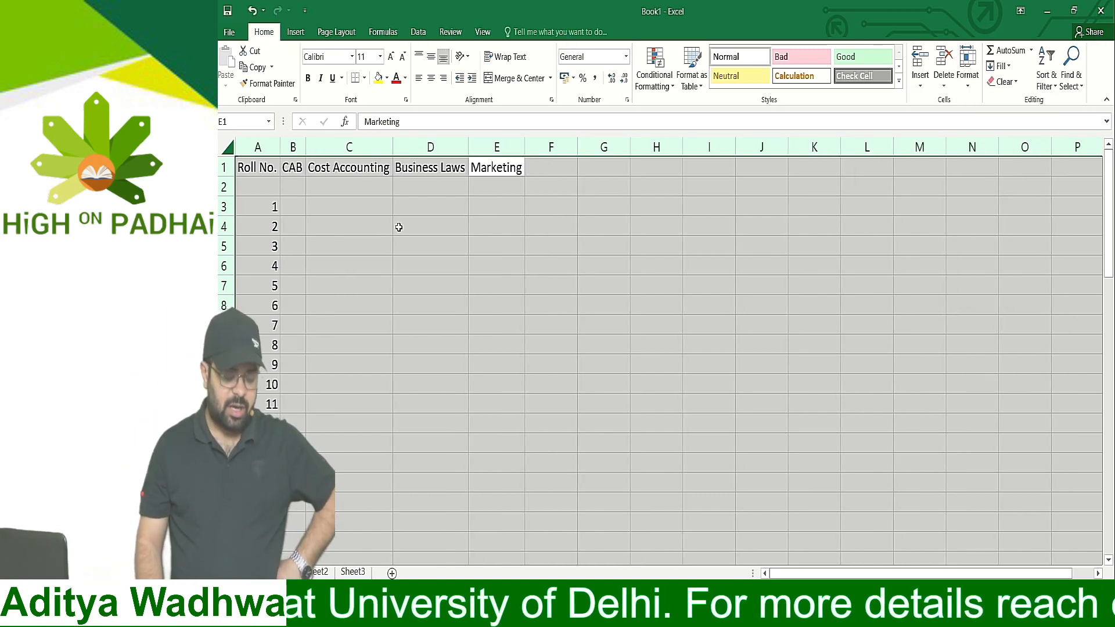
{"action": "left_click", "coordinate": [376, 239]}
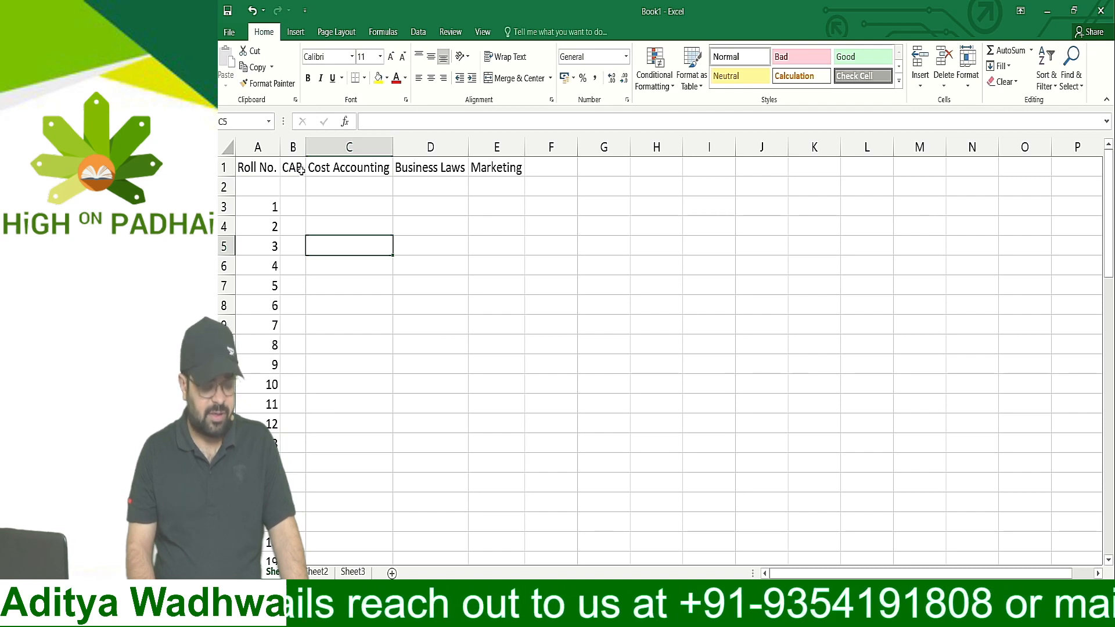
Widen column B to about three times its fitted width and select cell B3 beside roll number 1
{"action": "left_click_drag", "start_coordinate": [306, 148], "coordinate": [358, 150]}
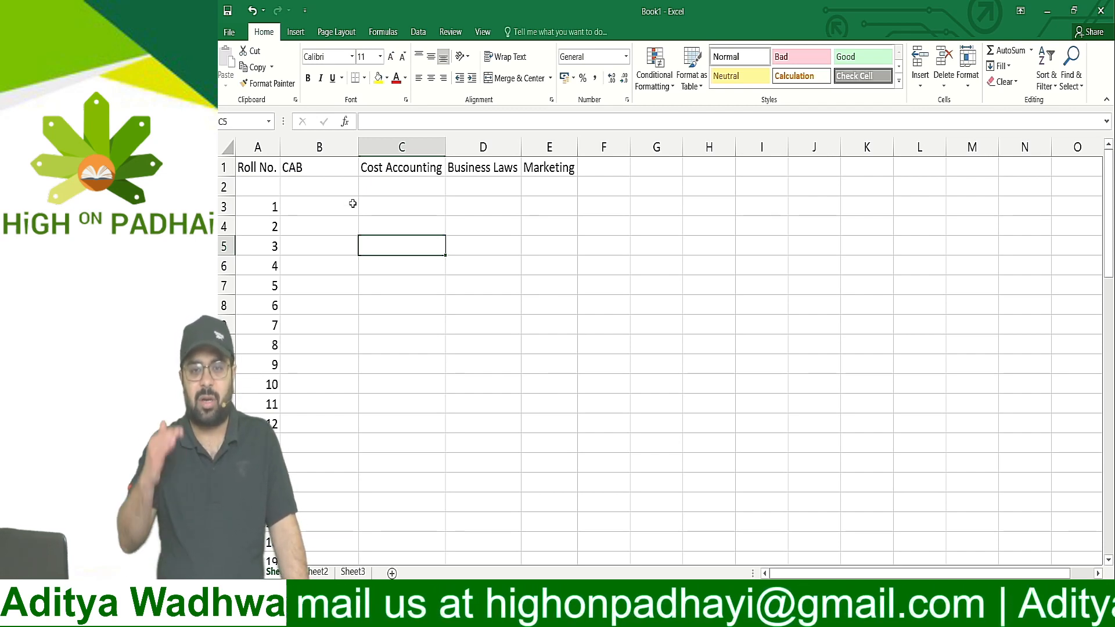
{"action": "left_click", "coordinate": [323, 207]}
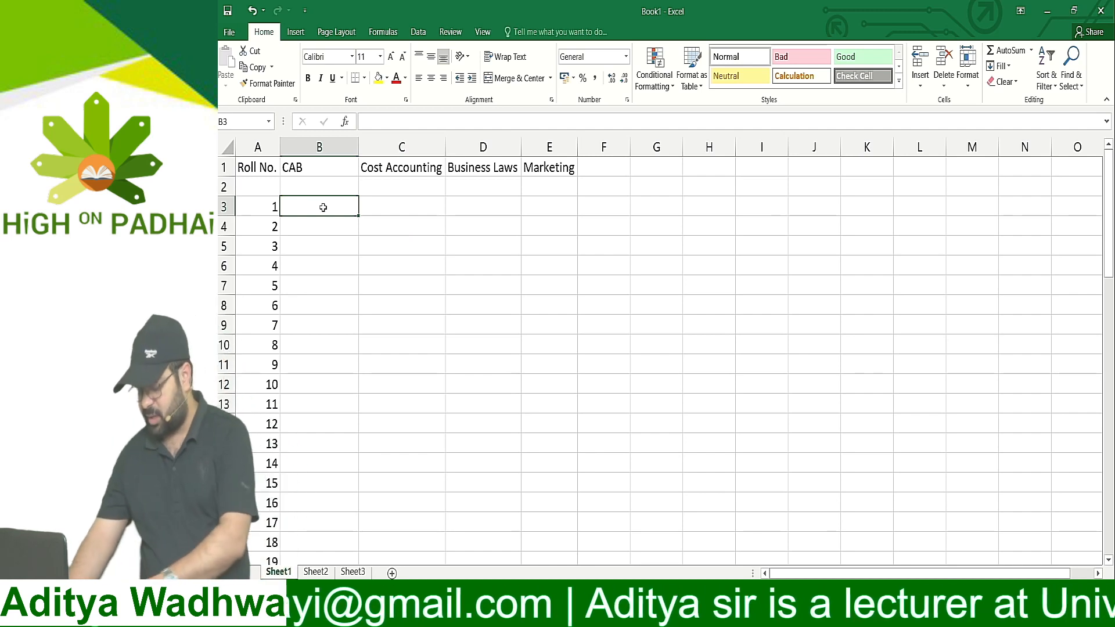
Enter the formula =RAND() in cell B3 as the CAB mark for roll number 1
{"action": "type", "text": "=ran"}
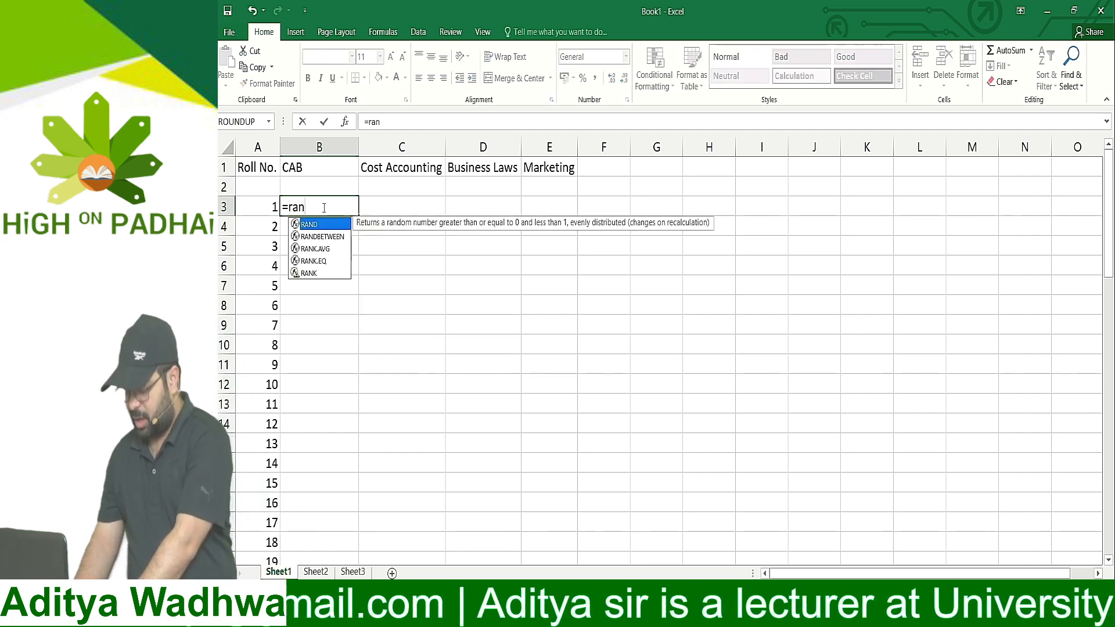
{"action": "type", "text": "d("}
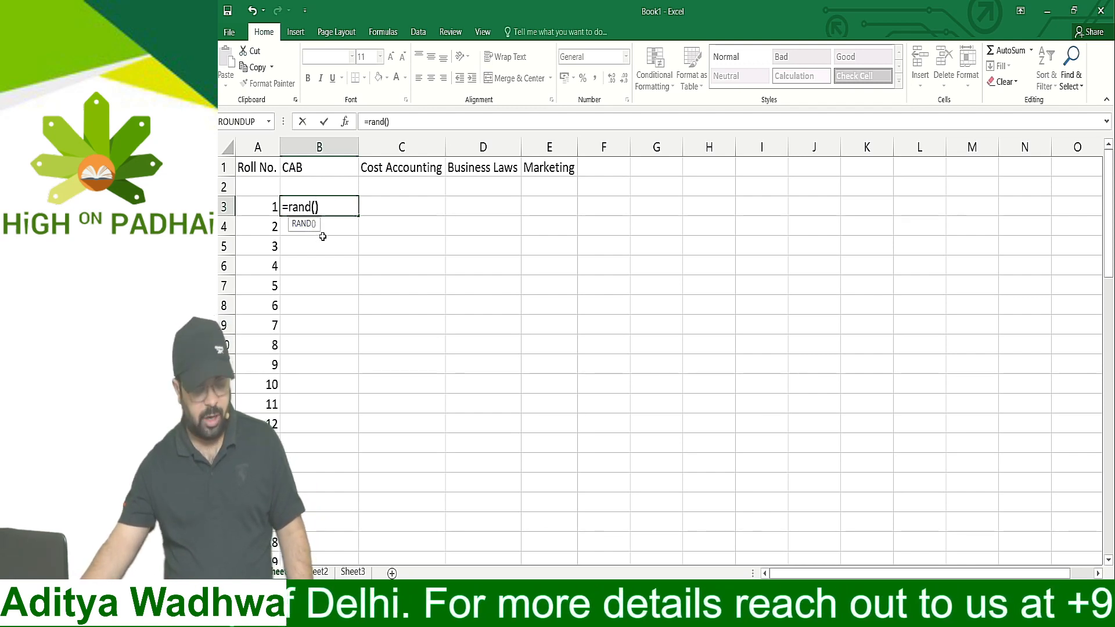
{"action": "key", "text": "Return"}
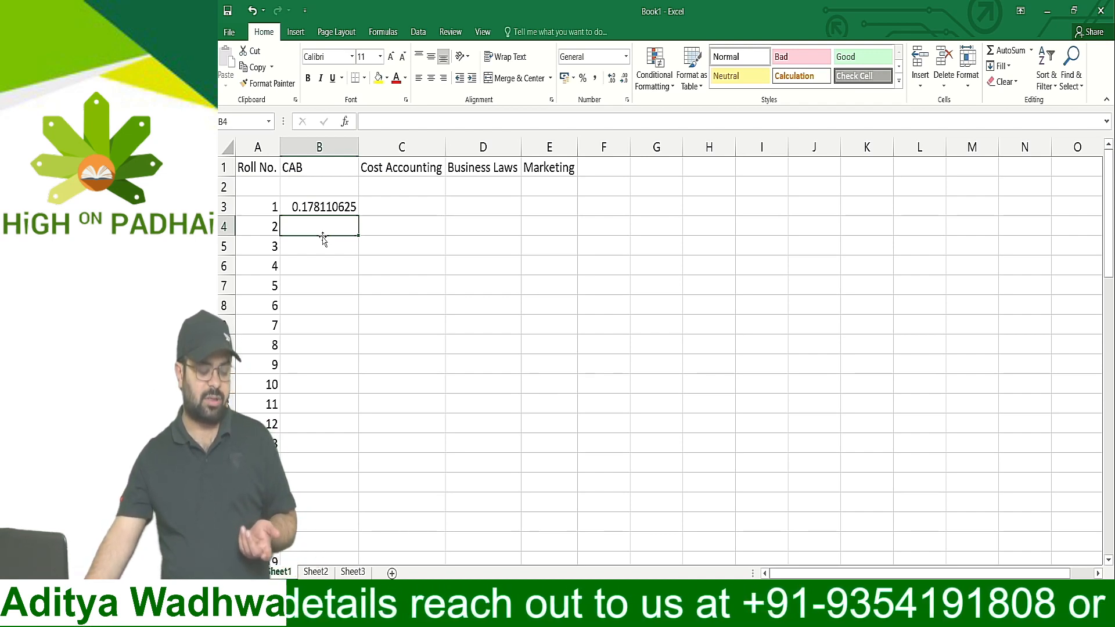
Copy the random-number formula from B3 down the CAB column beside roll numbers 2 to 50, and select cell C3 under Cost Accounting
{"action": "key", "text": "Up"}
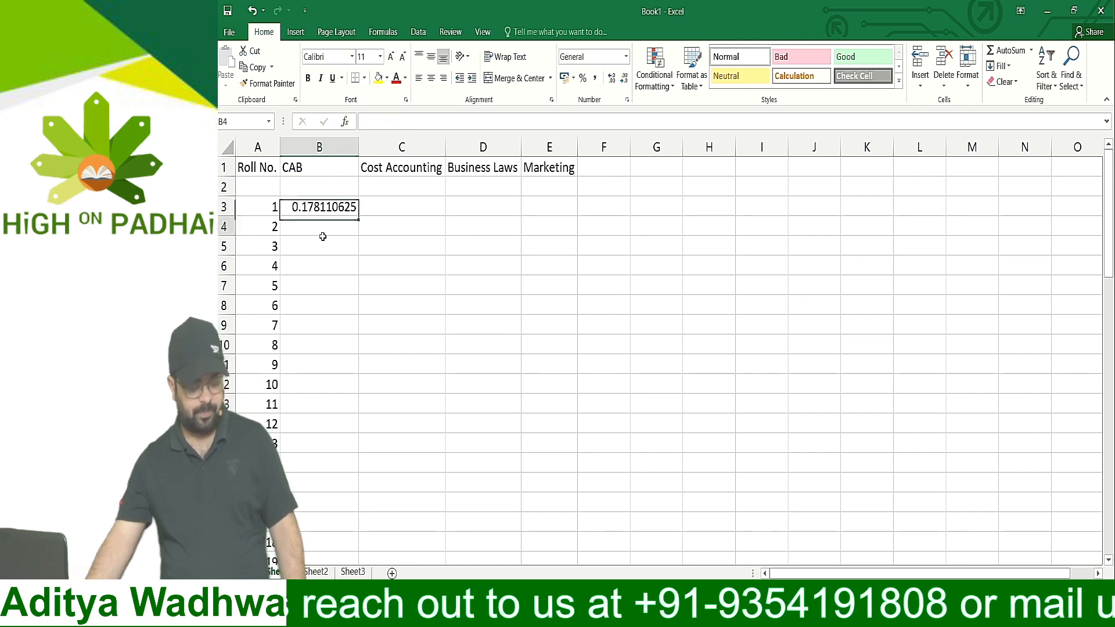
{"action": "key", "text": "ctrl+c"}
{"action": "key", "text": "Down"}
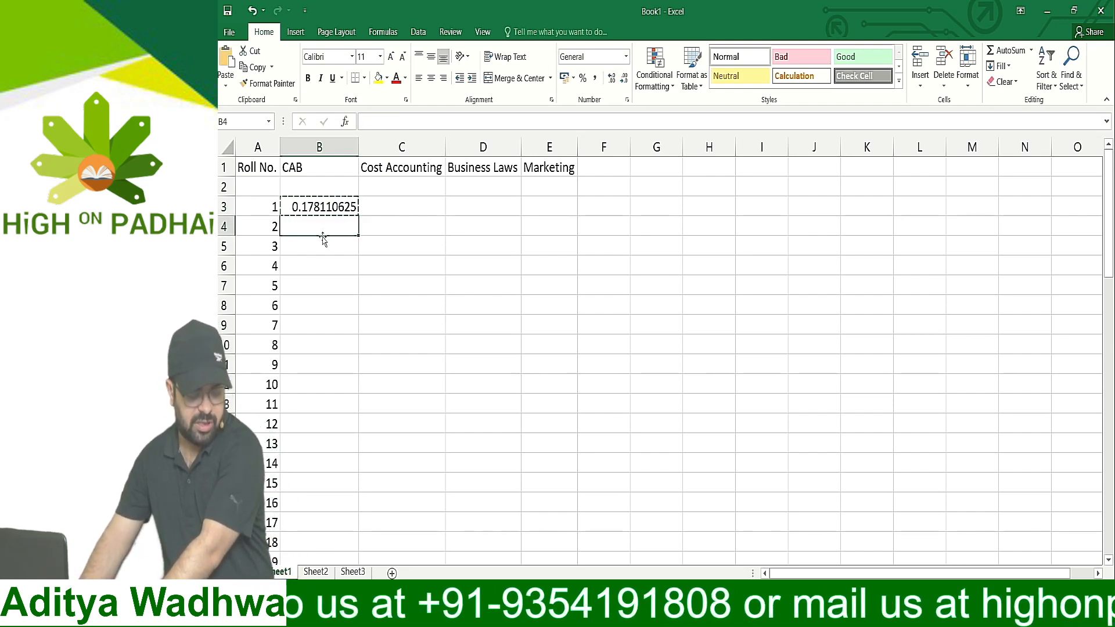
{"action": "key", "text": "shift+Down"}
{"action": "key", "text": "shift+Down"}
{"action": "key", "text": "shift+Down"}
{"action": "key", "text": "shift+Down"}
{"action": "key", "text": "shift+Down"}
{"action": "key", "text": "shift+Down"}
{"action": "key", "text": "shift+Down"}
{"action": "key", "text": "shift+Down"}
{"action": "key", "text": "shift+Down"}
{"action": "key", "text": "shift+Down"}
{"action": "key", "text": "shift+Down"}
{"action": "key", "text": "shift+Down"}
{"action": "key", "text": "shift+Down"}
{"action": "key", "text": "shift+Down"}
{"action": "key", "text": "shift+Down"}
{"action": "key", "text": "shift+Down"}
{"action": "key", "text": "shift+Down"}
{"action": "key", "text": "shift+Down"}
{"action": "key", "text": "shift+Down"}
{"action": "key", "text": "shift+Down"}
{"action": "key", "text": "shift+Down"}
{"action": "key", "text": "shift+Down"}
{"action": "key", "text": "shift+Down"}
{"action": "key", "text": "shift+Down"}
{"action": "key", "text": "shift+Down"}
{"action": "key", "text": "shift+Down"}
{"action": "key", "text": "shift+Down"}
{"action": "key", "text": "shift+Down"}
{"action": "key", "text": "shift+Down"}
{"action": "key", "text": "shift+Down"}
{"action": "key", "text": "shift+Down"}
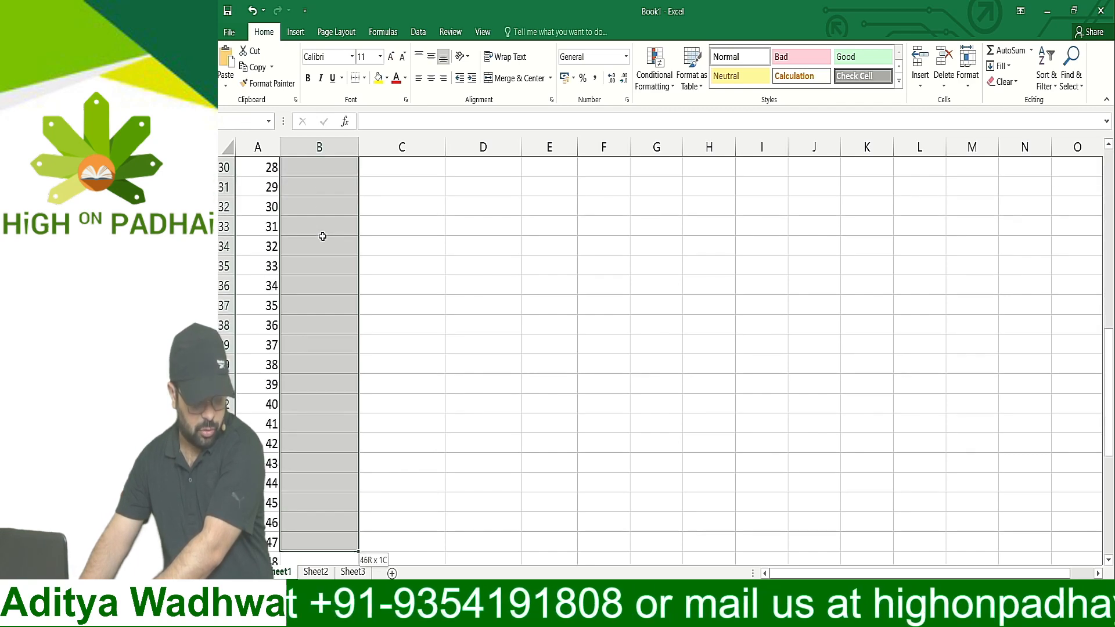
{"action": "key", "text": "shift+Up"}
{"action": "key", "text": "shift+Up"}
{"action": "key", "text": "shift+Up"}
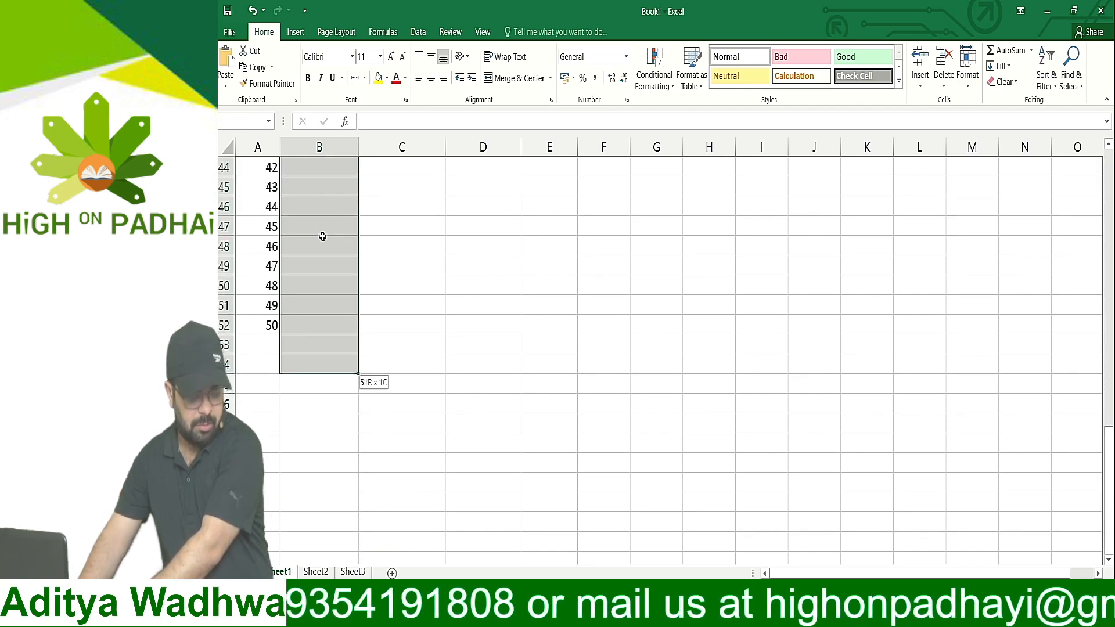
{"action": "key", "text": "ctrl+v"}
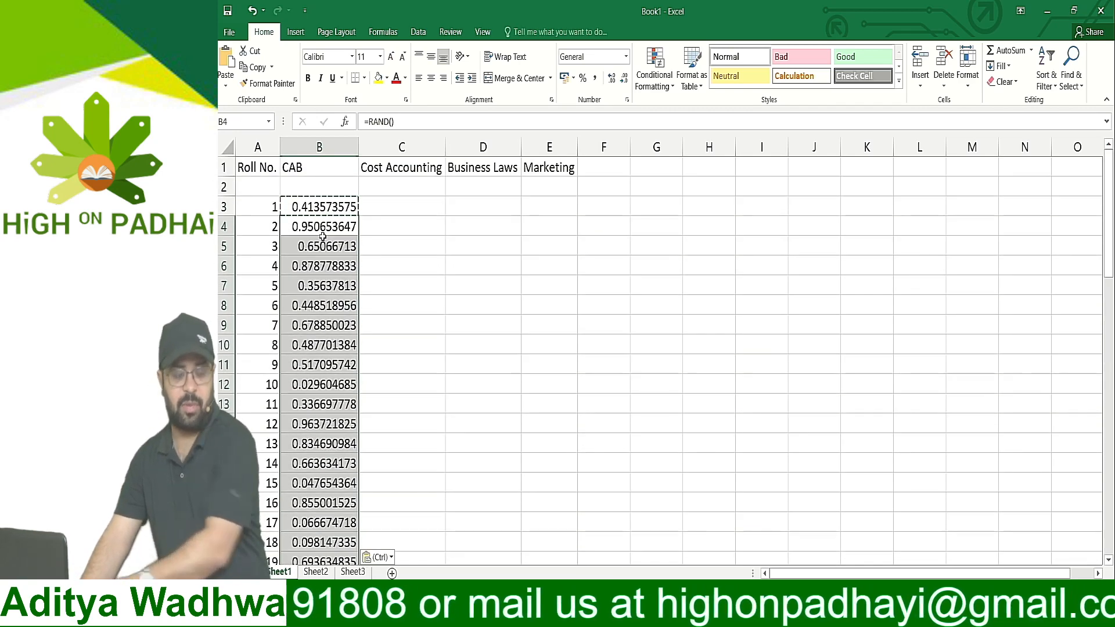
{"action": "key", "text": "Escape"}
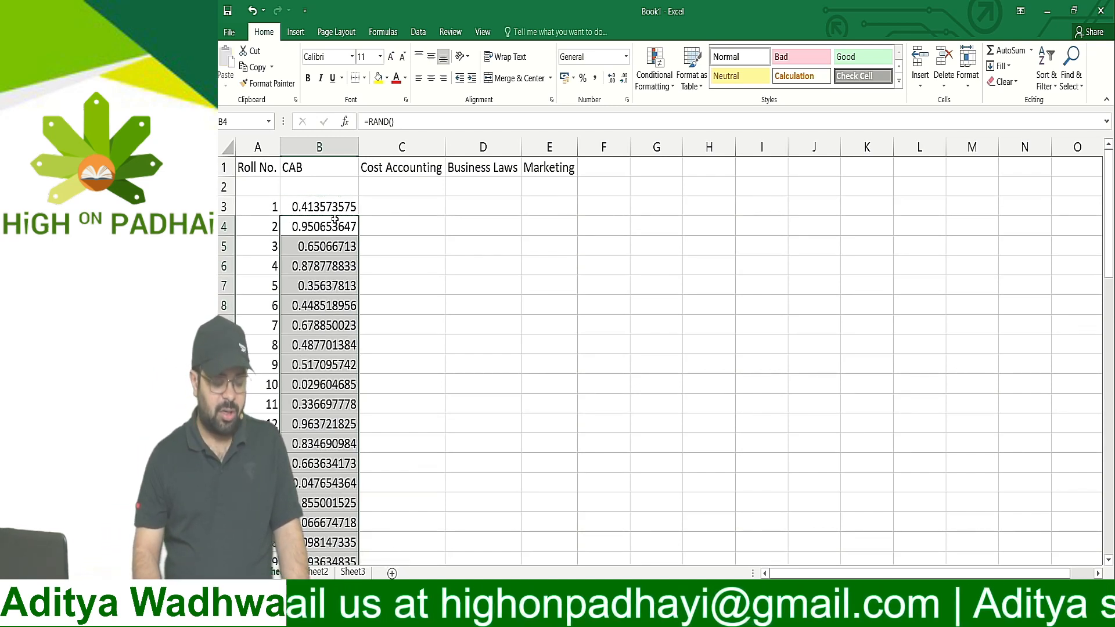
{"action": "left_click", "coordinate": [391, 223]}
{"action": "left_click", "coordinate": [405, 201]}
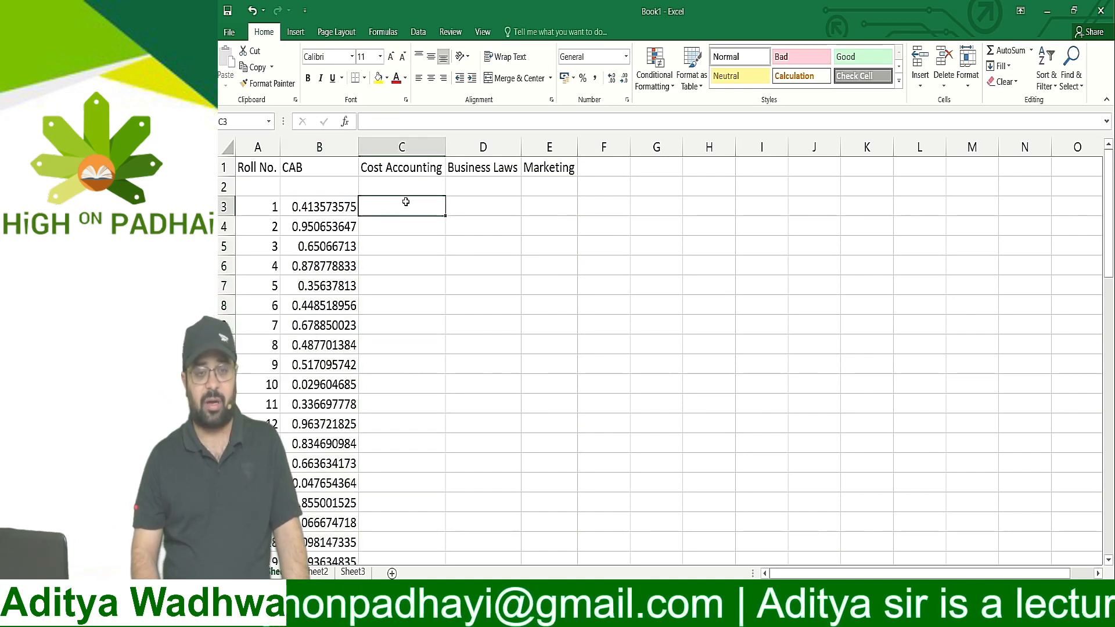
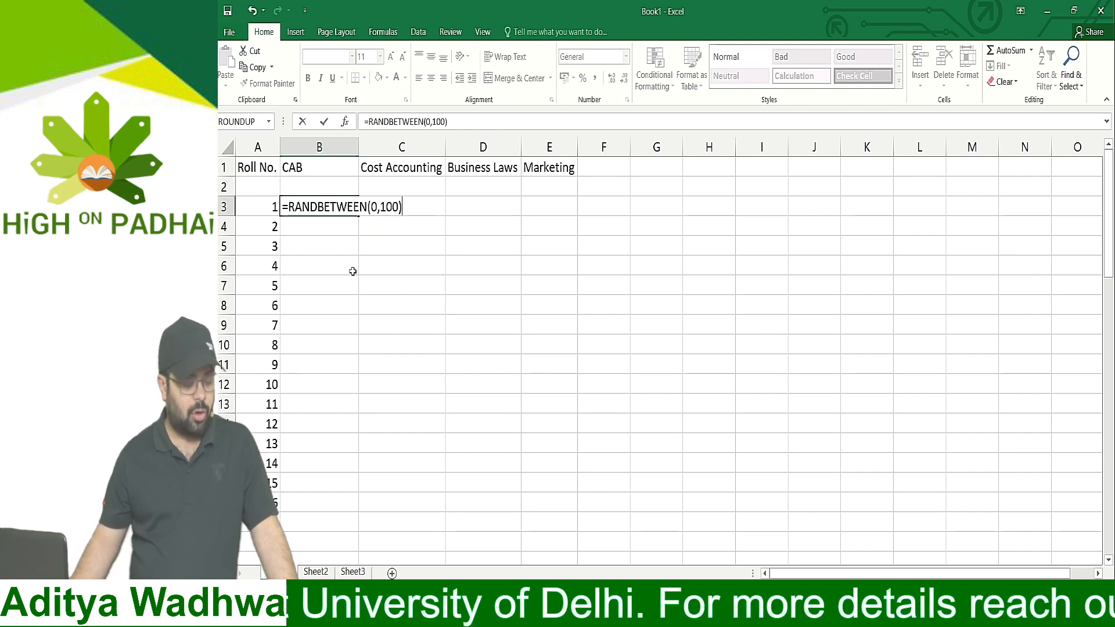
Commit =RANDBETWEEN(0,100) in B3 and fill it across row 3 to the Cost Accounting, Business Laws and Marketing columns
{"action": "key", "text": "Return"}
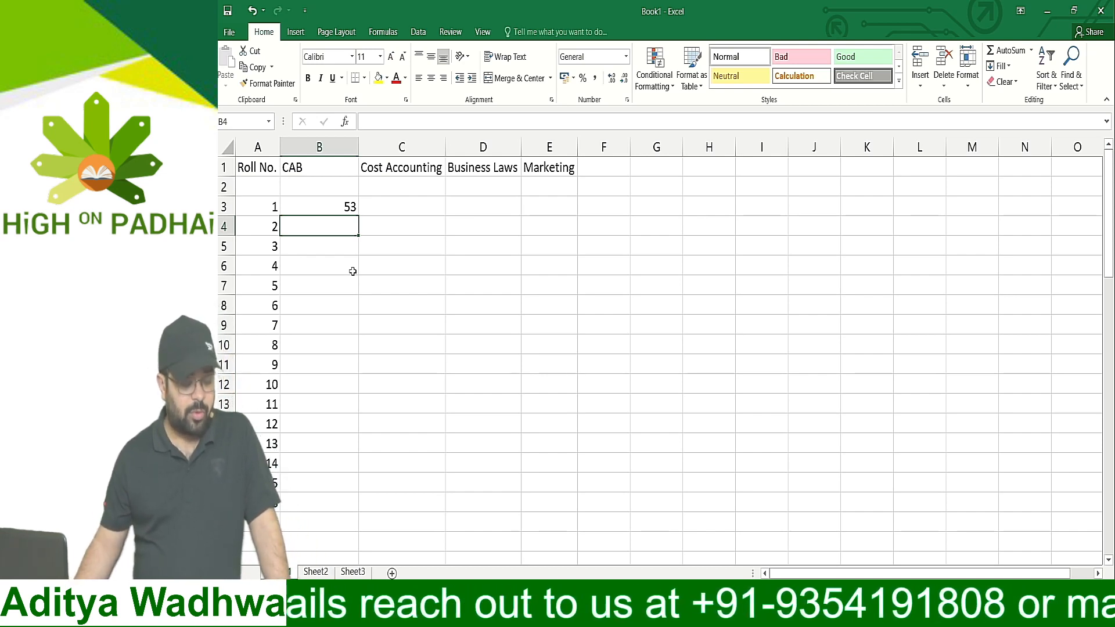
{"action": "key", "text": "Up"}
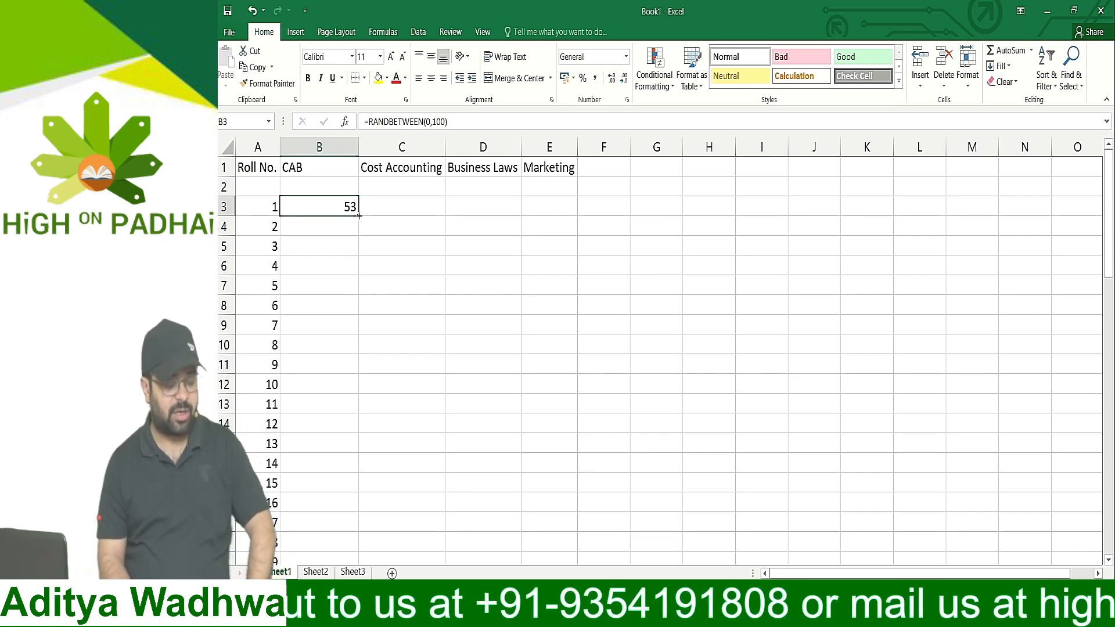
{"action": "left_click_drag", "start_coordinate": [359, 216], "coordinate": [557, 218]}
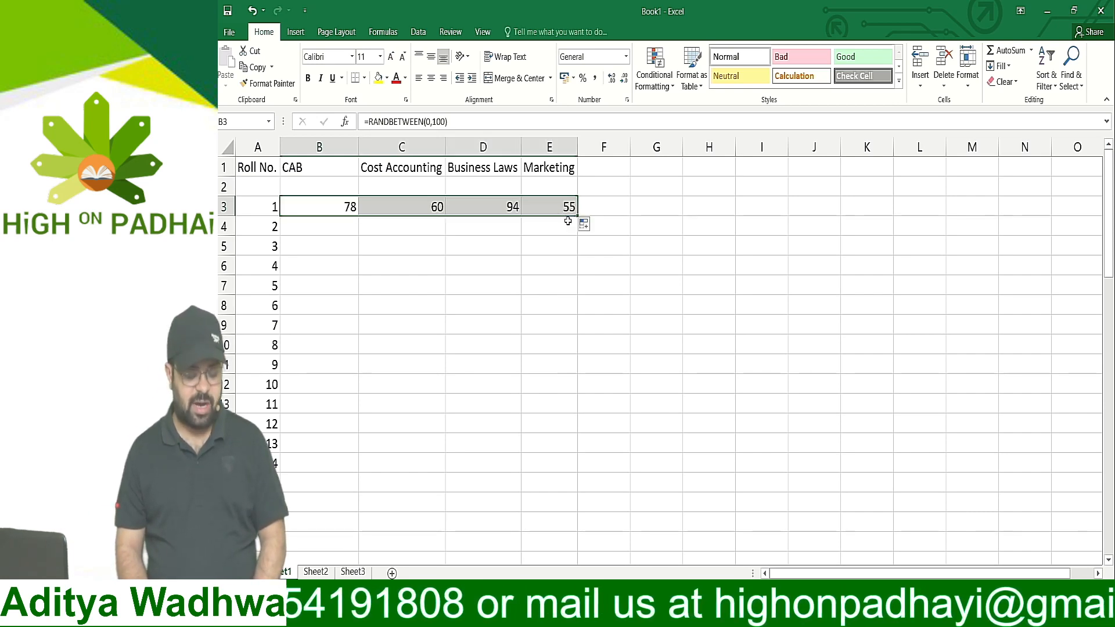
Fill the RANDBETWEEN formulas from B3:E3 down all four subject columns beside roll numbers 2 to 50
{"action": "left_click_drag", "start_coordinate": [578, 216], "coordinate": [590, 476]}
{"action": "scroll", "coordinate": [629, 373], "scroll_direction": "up", "scroll_amount": 9}
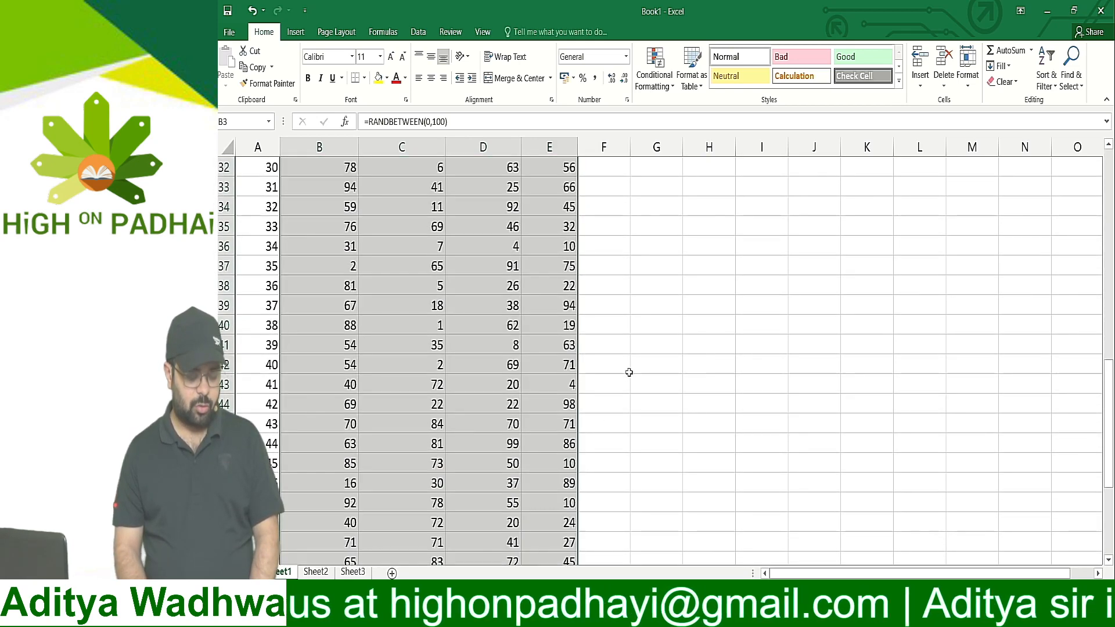
{"action": "scroll", "coordinate": [628, 372], "scroll_direction": "up", "scroll_amount": 3}
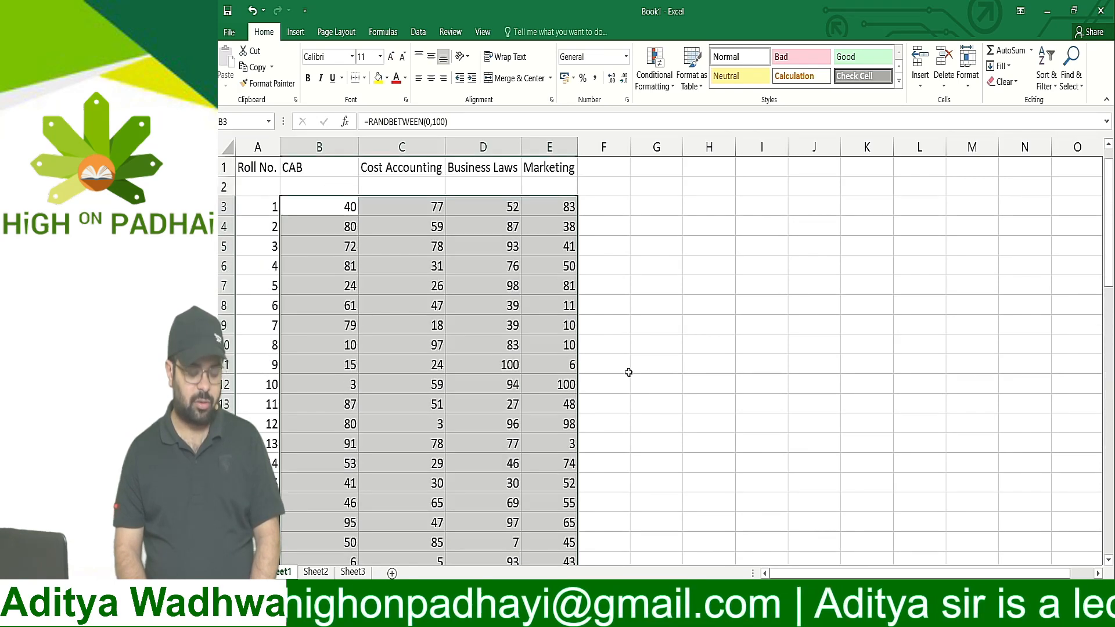
{"action": "left_click", "coordinate": [614, 269]}
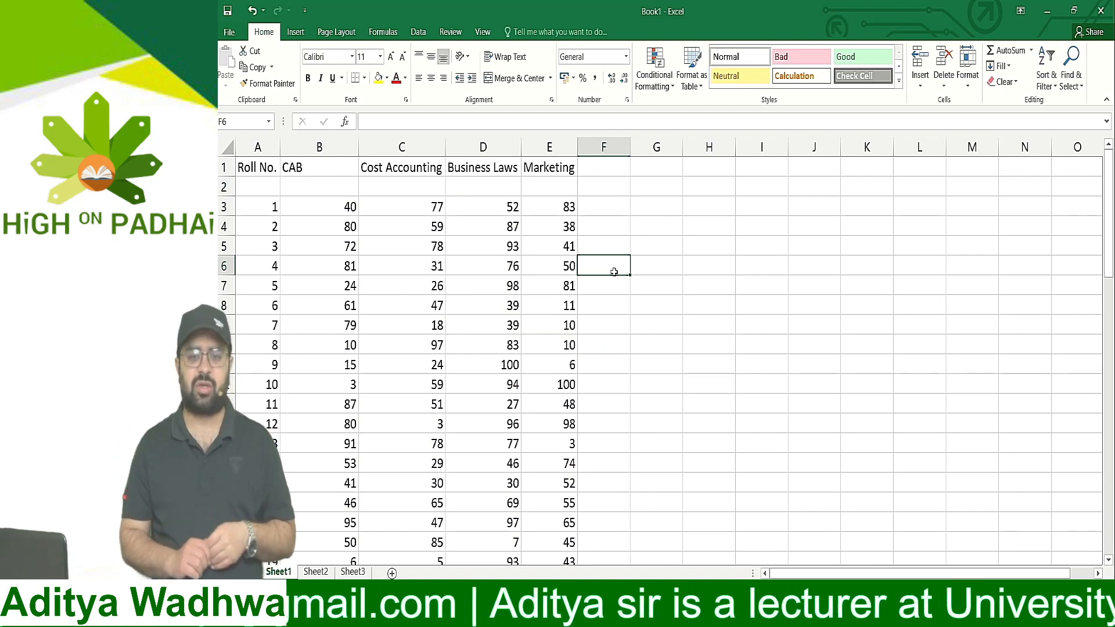
{"action": "left_click", "coordinate": [546, 380]}
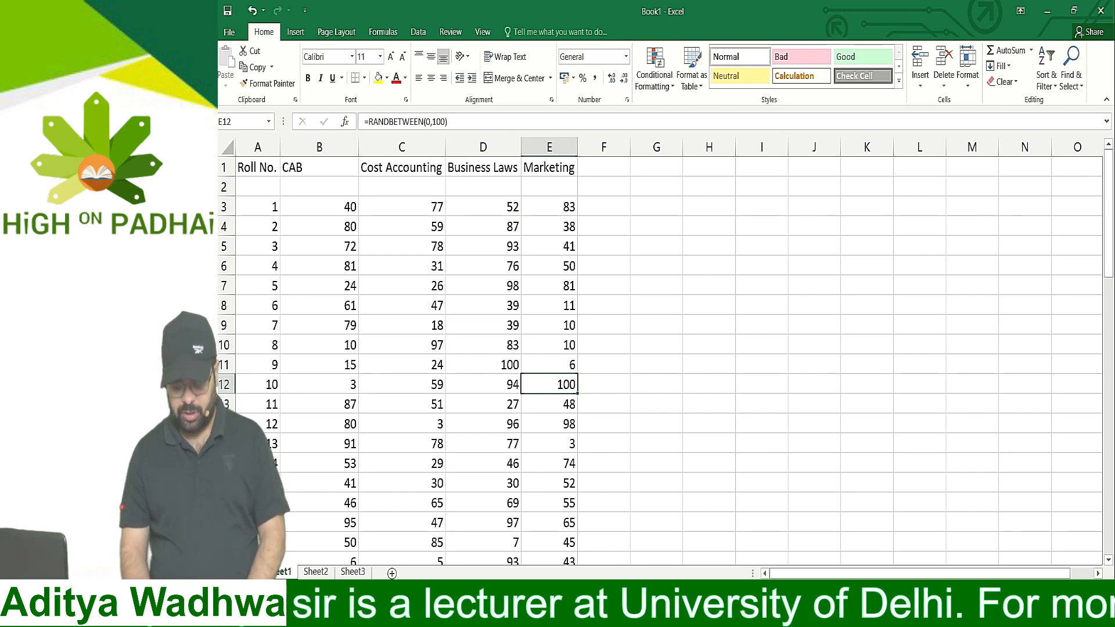
Enter the test entries 1, 2, ws, f, g, hg, hg and jj down cells F3 to F10 to trigger recalculation
{"action": "scroll", "coordinate": [666, 348], "scroll_direction": "up", "scroll_amount": 10, "text": "ctrl"}
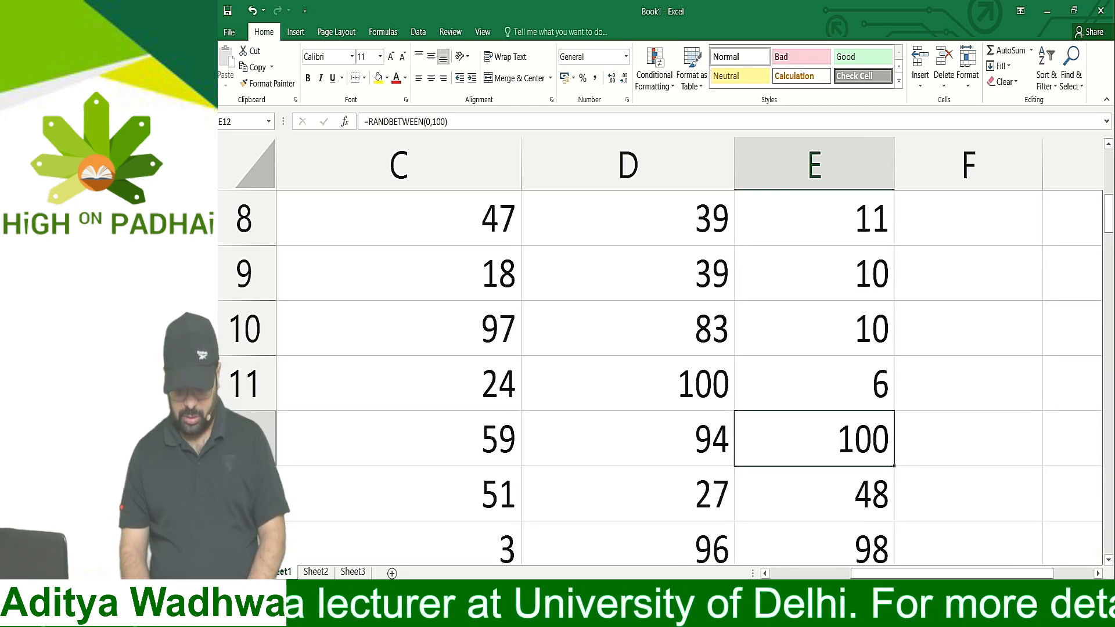
{"action": "scroll", "coordinate": [665, 349], "scroll_direction": "down", "scroll_amount": 3, "text": "ctrl"}
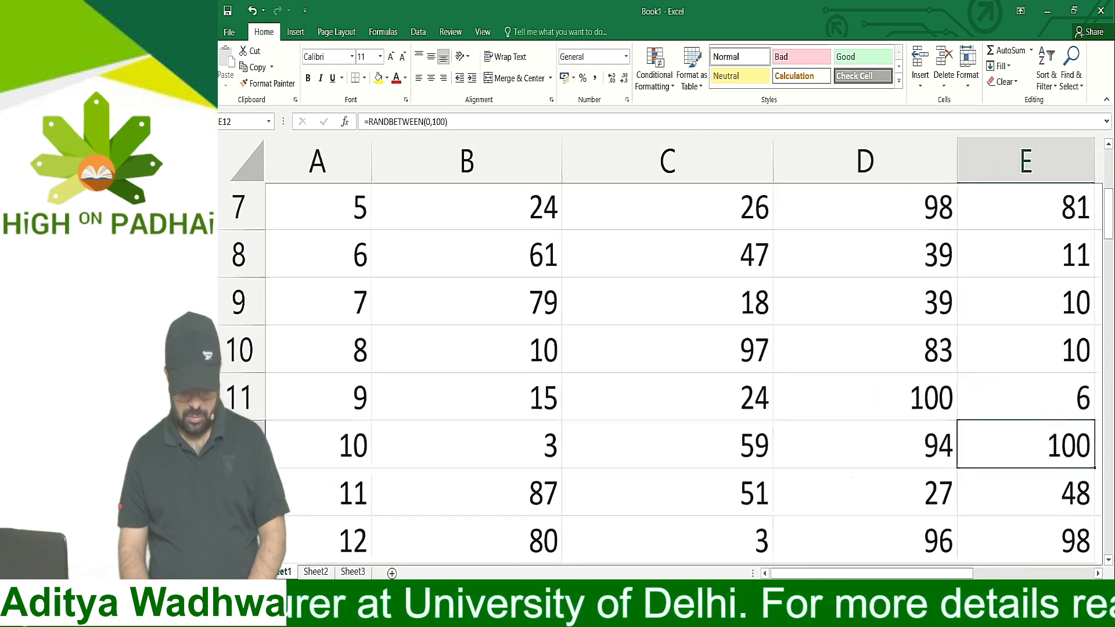
{"action": "scroll", "coordinate": [665, 349], "scroll_direction": "down", "scroll_amount": 1, "text": "ctrl"}
{"action": "scroll", "coordinate": [665, 349], "scroll_direction": "down", "scroll_amount": 3, "text": "ctrl"}
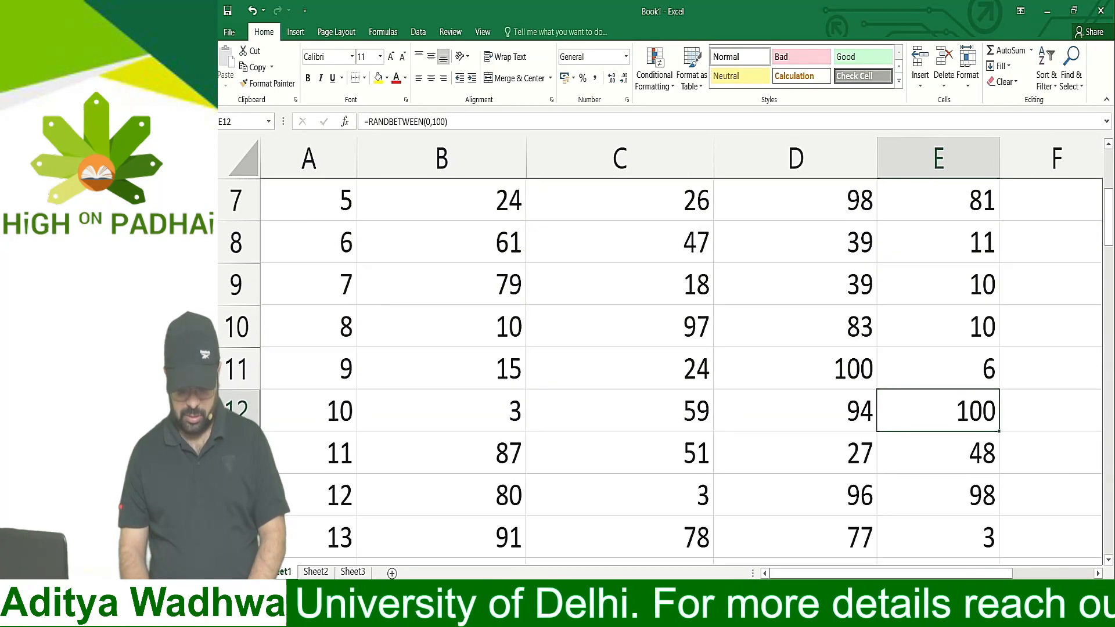
{"action": "scroll", "coordinate": [932, 526], "scroll_direction": "down", "scroll_amount": 3, "text": "ctrl"}
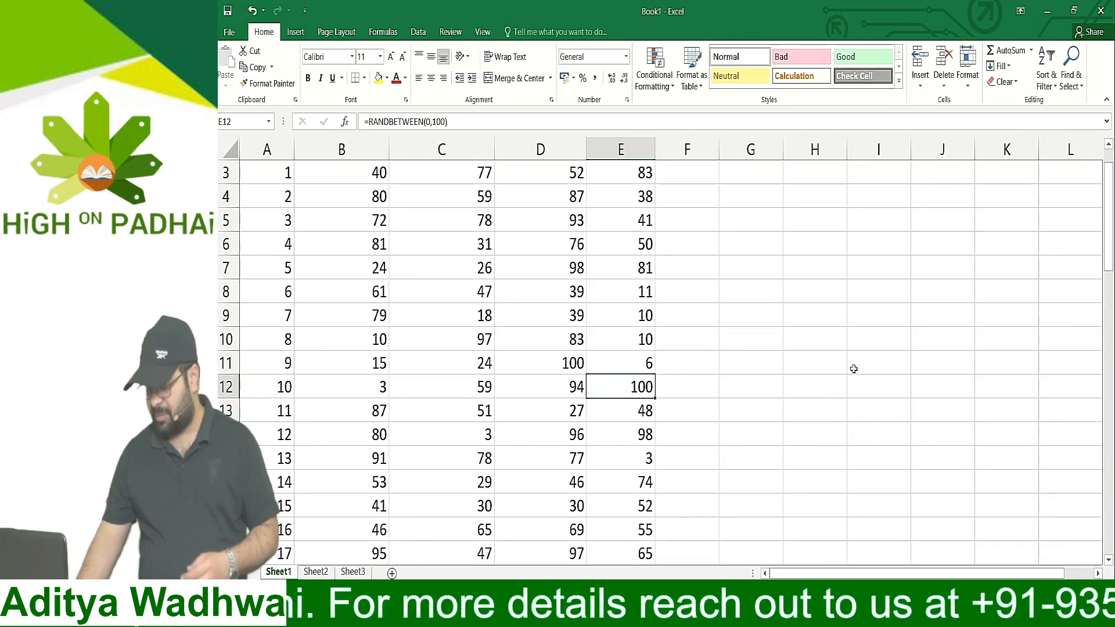
{"action": "left_click", "coordinate": [854, 369]}
{"action": "key", "text": "ctrl+Up"}
{"action": "key", "text": "Left"}
{"action": "key", "text": "Left"}
{"action": "key", "text": "Left"}
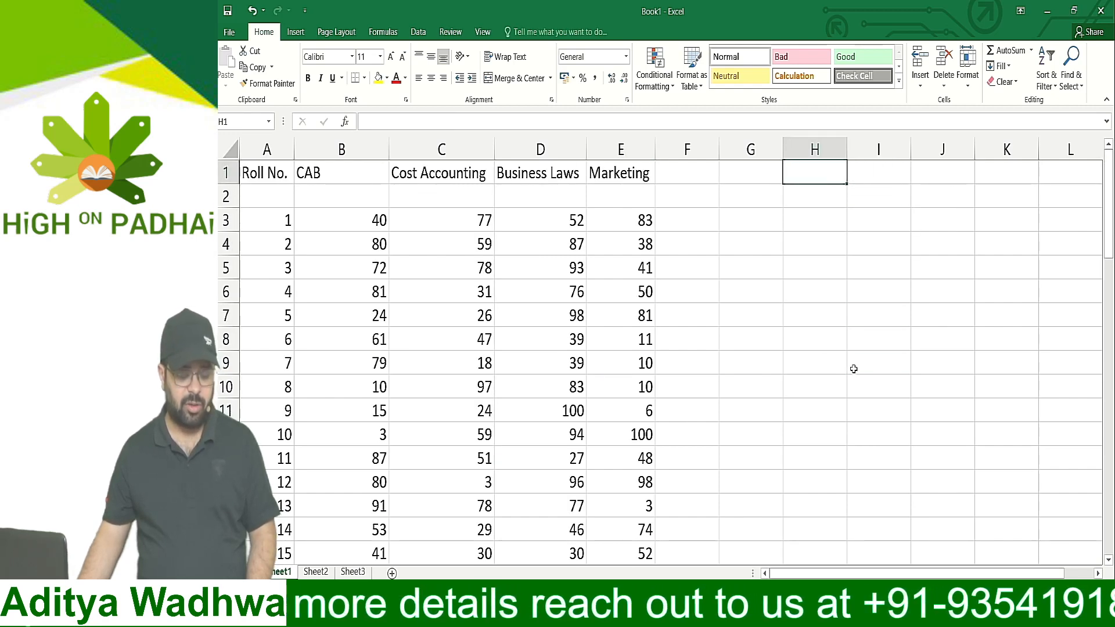
{"action": "key", "text": "Down"}
{"action": "key", "text": "Down"}
{"action": "type", "text": "1"}
{"action": "key", "text": "Return"}
{"action": "type", "text": "2"}
{"action": "key", "text": "Return"}
{"action": "type", "text": "ws"}
{"action": "key", "text": "Return"}
{"action": "type", "text": "f"}
{"action": "key", "text": "Return"}
{"action": "type", "text": "g"}
{"action": "key", "text": "Return"}
{"action": "type", "text": "hg"}
{"action": "key", "text": "Return"}
{"action": "type", "text": "hg"}
{"action": "key", "text": "Return"}
{"action": "type", "text": "jj"}
Clear the test entries from F3:F10 and select cell B3 under CAB
{"action": "key", "text": "Up"}
{"action": "key", "text": "Up"}
{"action": "key", "text": "Up"}
{"action": "key", "text": "Up"}
{"action": "key", "text": "Up"}
{"action": "key", "text": "Up"}
{"action": "key", "text": "Up"}
{"action": "key", "text": "Up"}
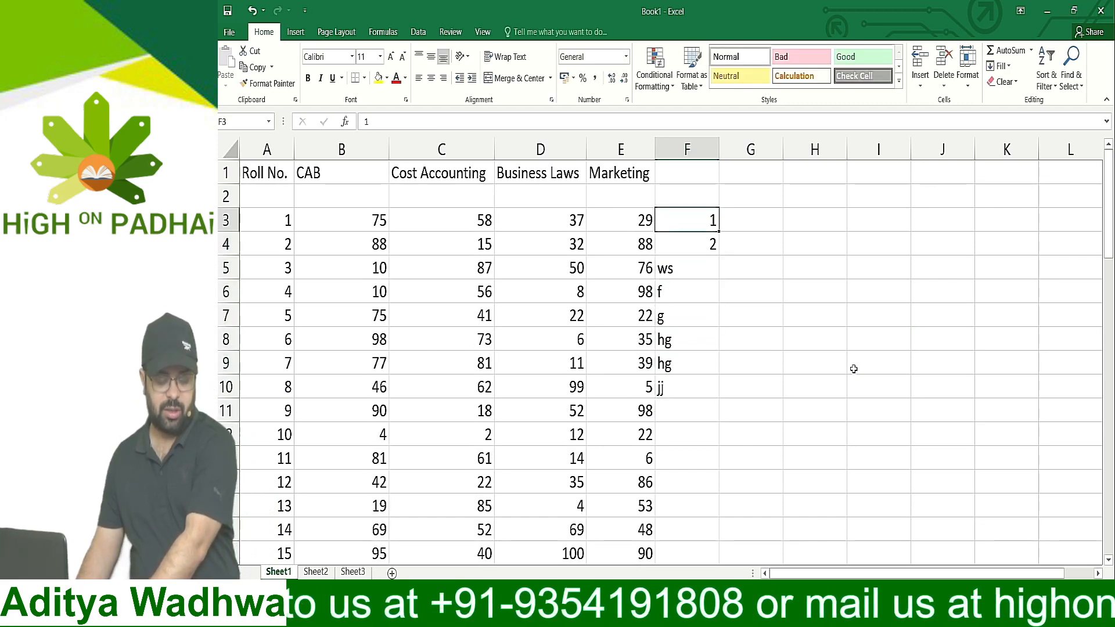
{"action": "key", "text": "shift+Down"}
{"action": "key", "text": "shift+Down"}
{"action": "key", "text": "shift+Down"}
{"action": "key", "text": "shift+Down"}
{"action": "key", "text": "shift+Down"}
{"action": "key", "text": "shift+Down"}
{"action": "key", "text": "shift+Down"}
{"action": "key", "text": "Delete"}
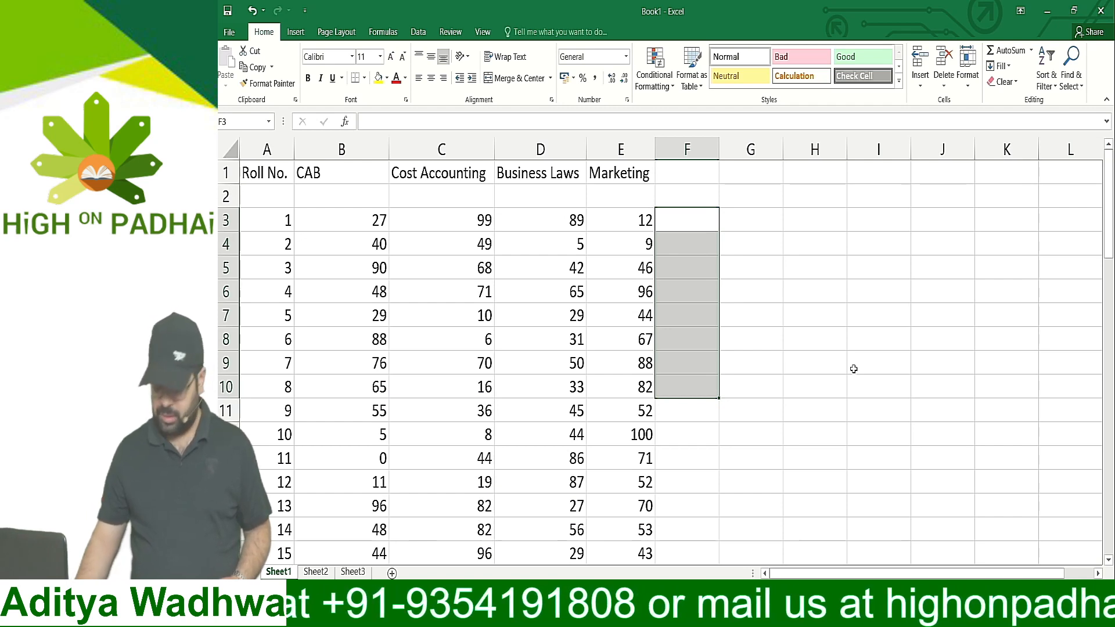
{"action": "key", "text": "Left"}
{"action": "key", "text": "Left"}
{"action": "key", "text": "Left"}
{"action": "key", "text": "Left"}
{"action": "key", "text": "Left"}
{"action": "key", "text": "Right"}
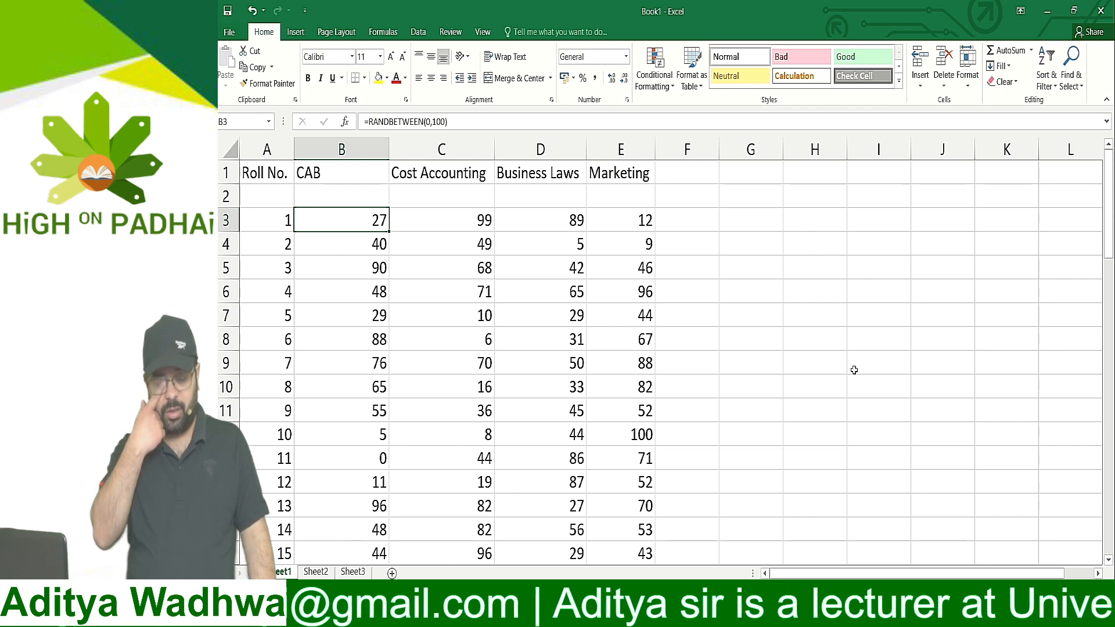
Enter a tilde (~) in cell F3 and highlight the cell with yellow fill
{"action": "key", "text": "Right"}
{"action": "key", "text": "Right"}
{"action": "key", "text": "Right"}
{"action": "key", "text": "Right"}
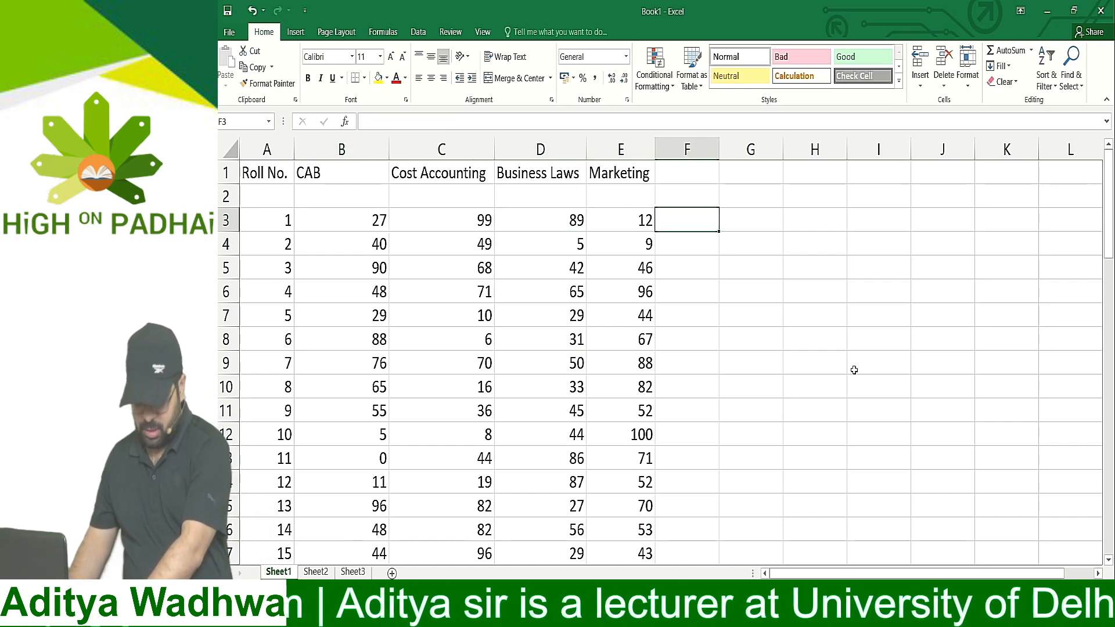
{"action": "key", "text": "F2"}
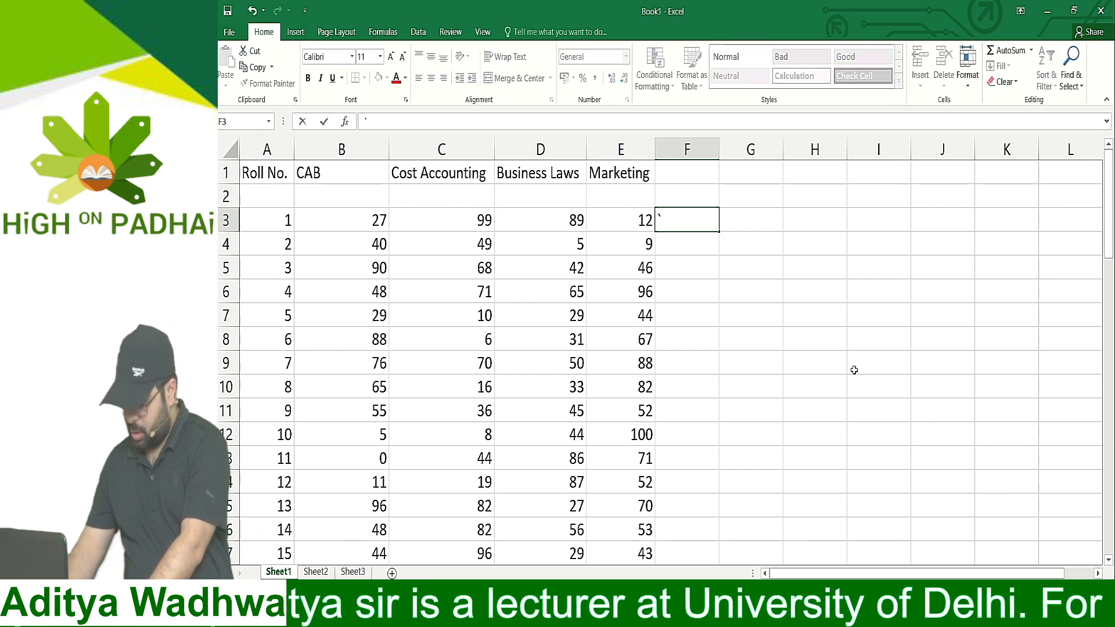
{"action": "type", "text": "~"}
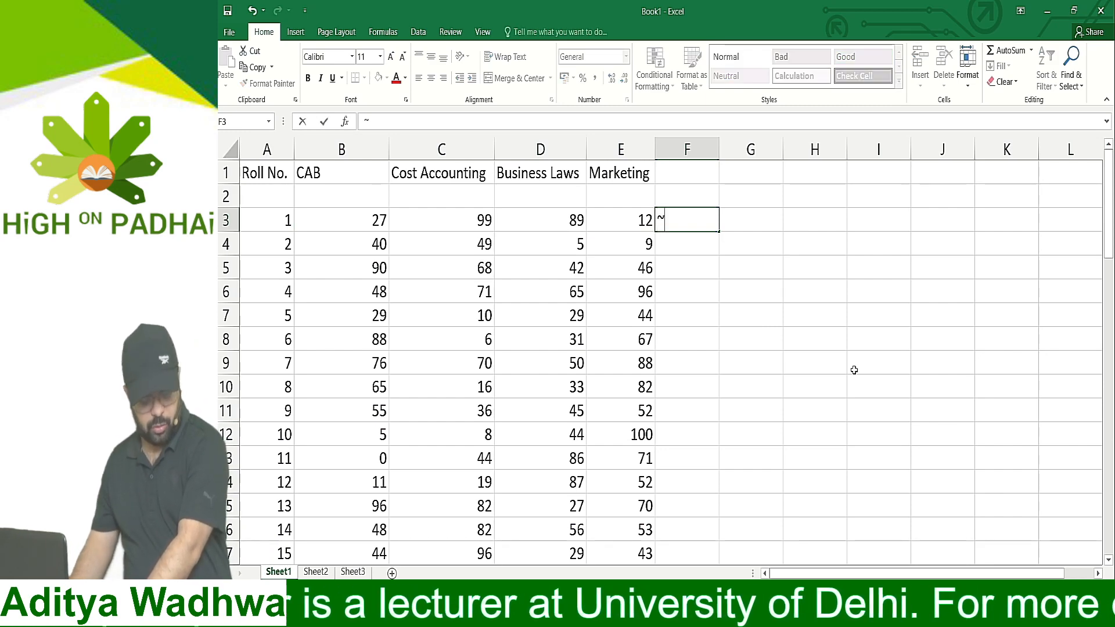
{"action": "key", "text": "Return"}
{"action": "key", "text": "Up"}
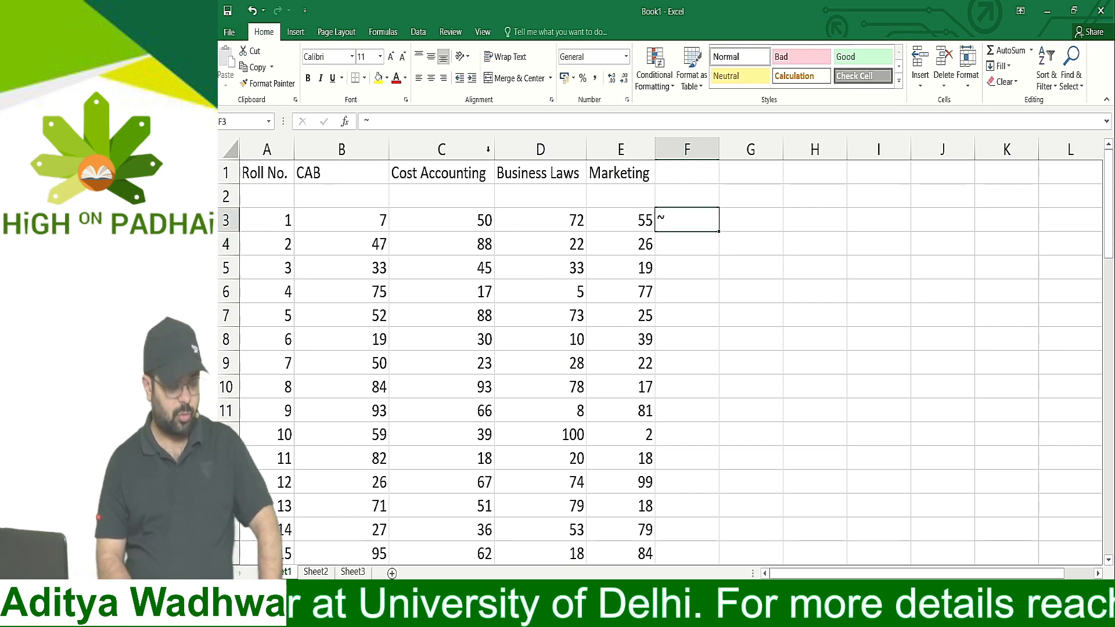
{"action": "left_click", "coordinate": [378, 77]}
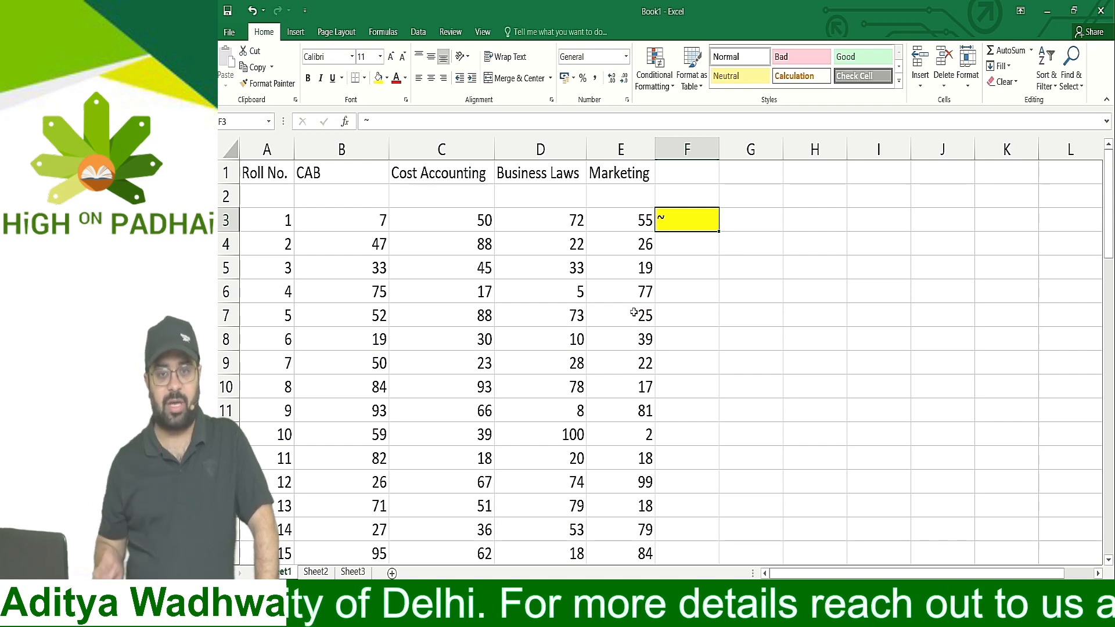
Display the worksheet's formulas in place of their results to examine them, and switch back to showing values
{"action": "left_click", "coordinate": [396, 190]}
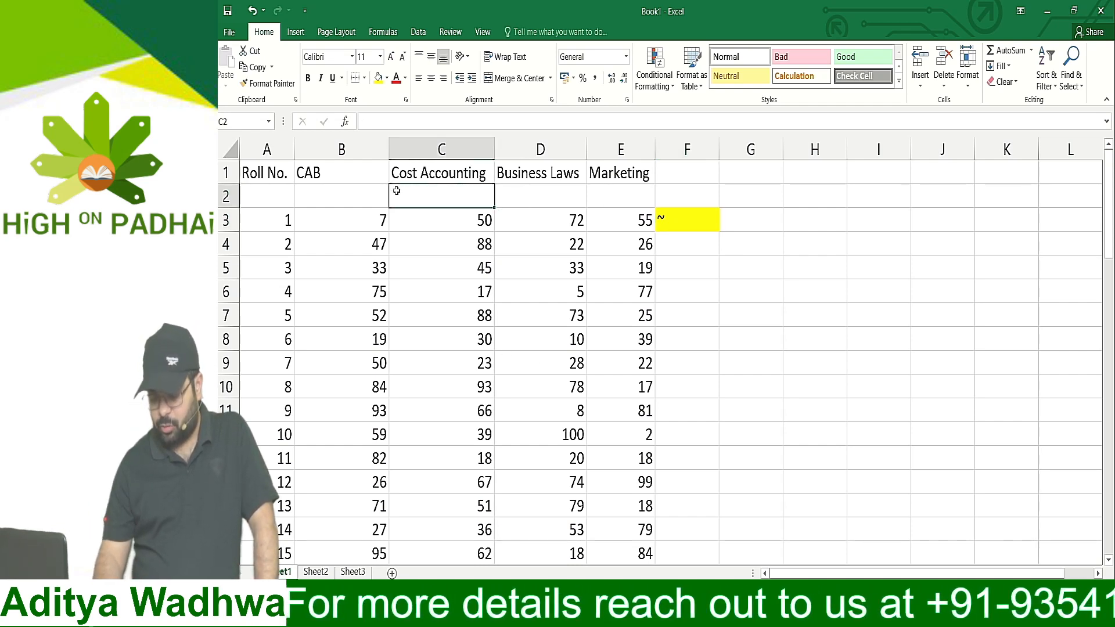
{"action": "key", "text": "ctrl+grave"}
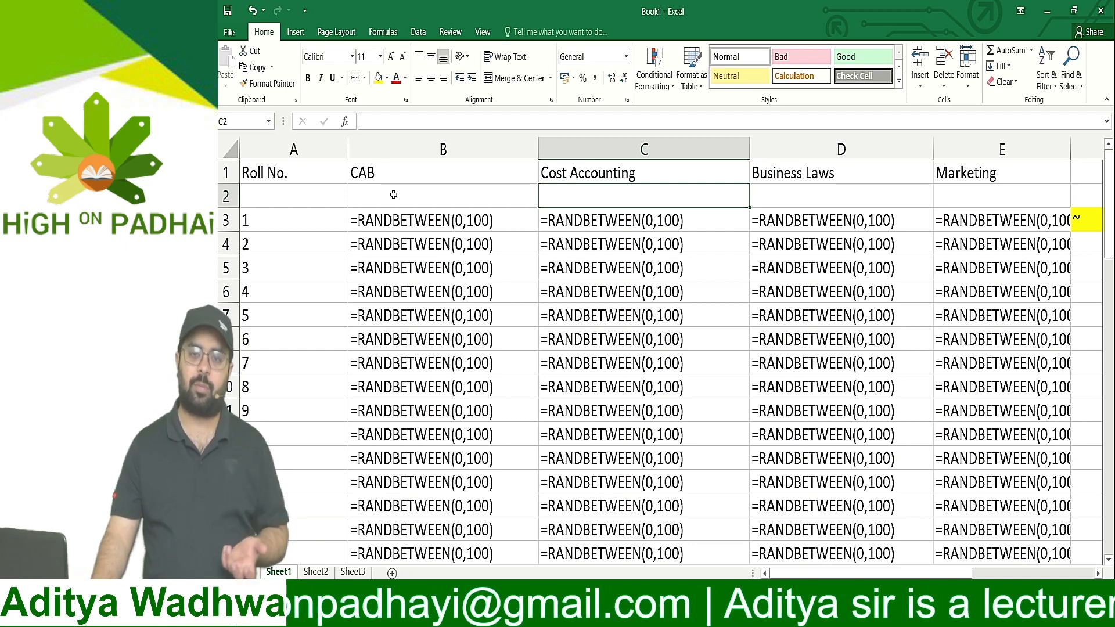
{"action": "key", "text": "ctrl+grave"}
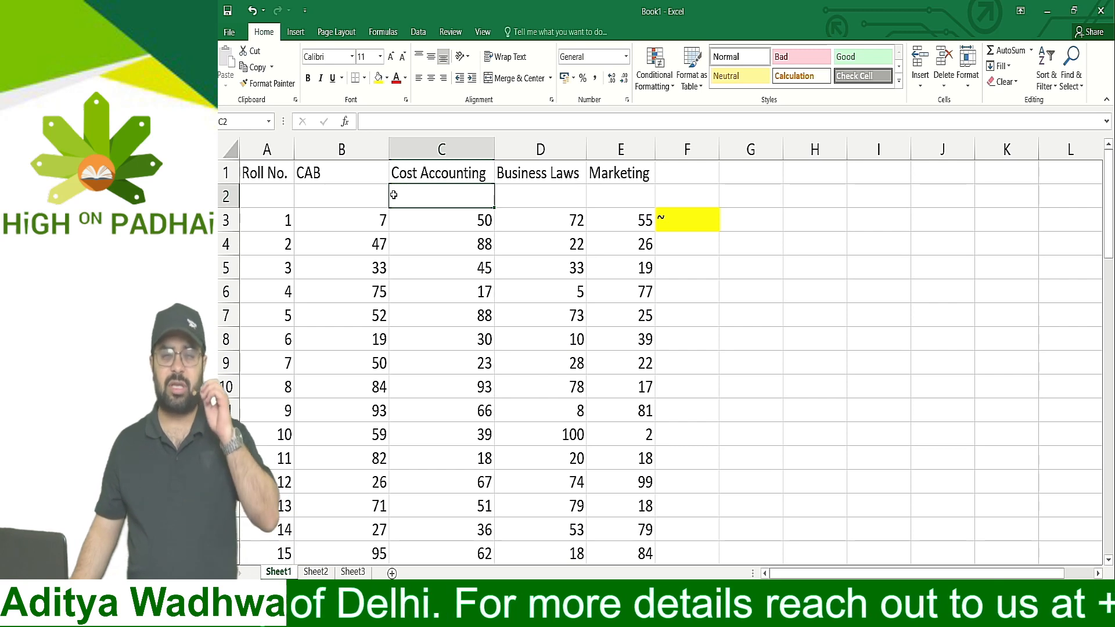
Remove the tilde and the yellow fill from cell F3 and select cell B3
{"action": "key", "text": "Left"}
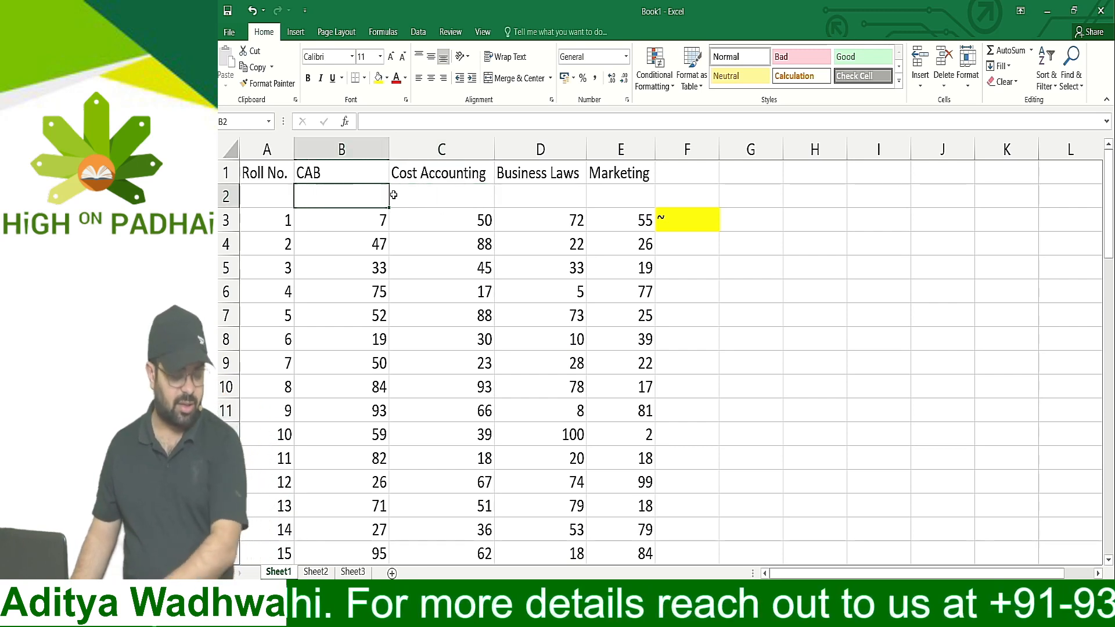
{"action": "key", "text": "Down"}
{"action": "key", "text": "Right"}
{"action": "key", "text": "Right"}
{"action": "key", "text": "Right"}
{"action": "key", "text": "Right"}
{"action": "key", "text": "Delete"}
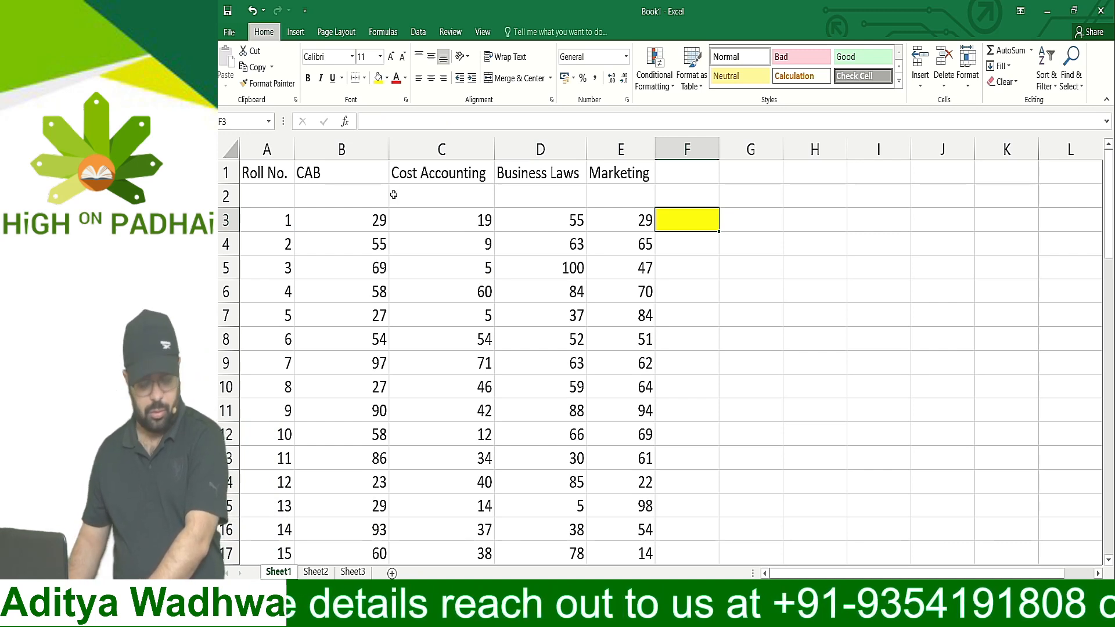
{"action": "key", "text": "Left"}
{"action": "key", "text": "Left"}
{"action": "key", "text": "Left"}
{"action": "key", "text": "Left"}
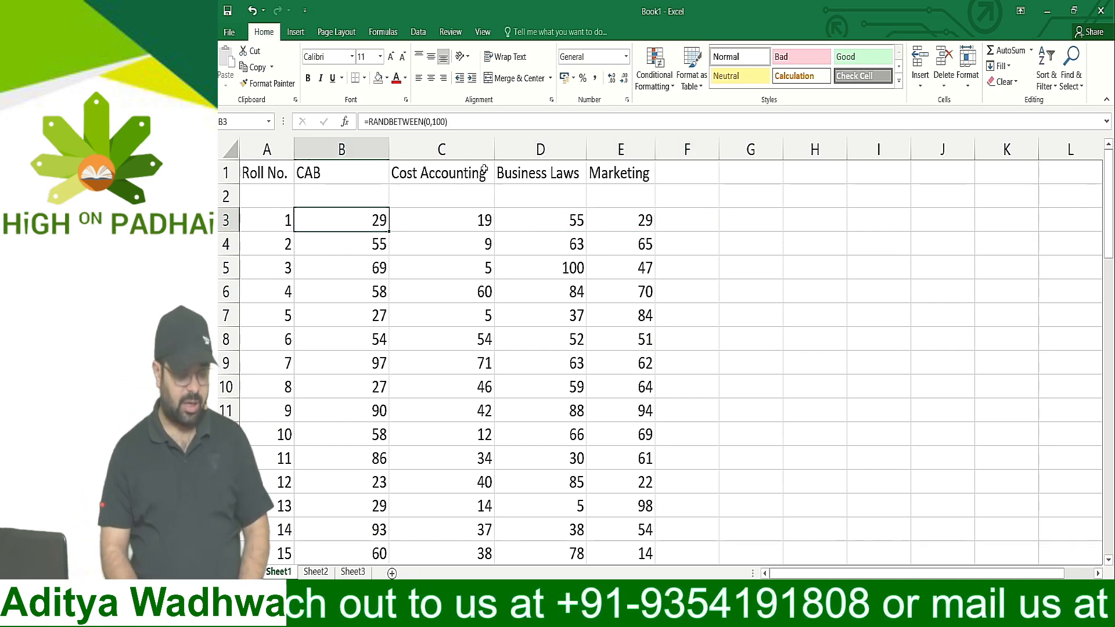
Select the random marks of all four subjects for roll numbers 1 to 50, starting at B3, and copy them
{"action": "left_click_drag", "start_coordinate": [371, 221], "coordinate": [687, 339]}
{"action": "left_click", "coordinate": [354, 198]}
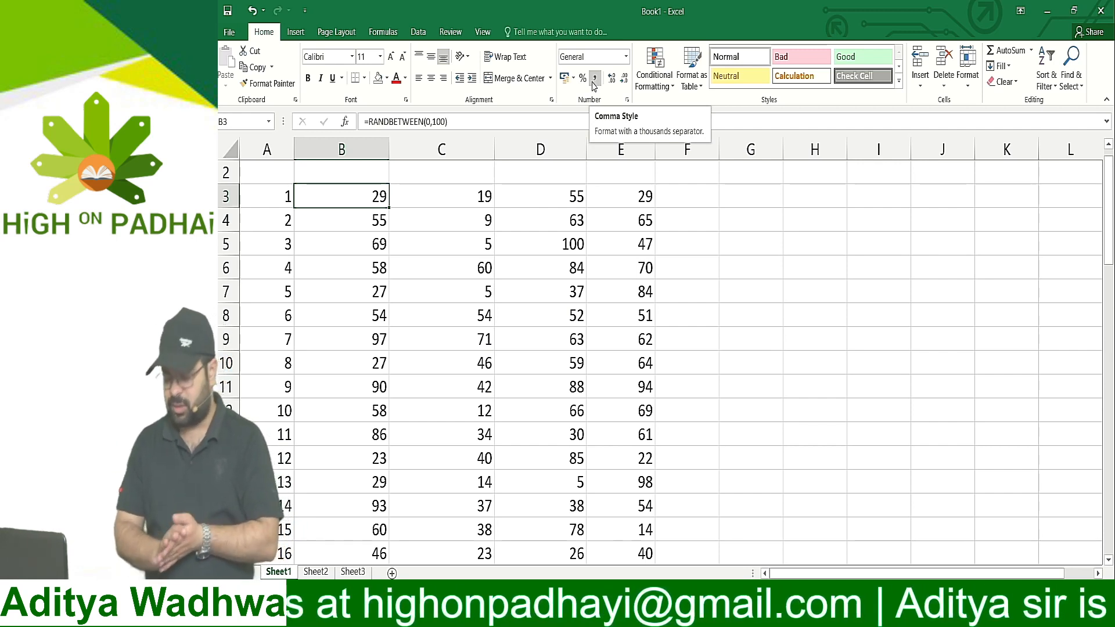
{"action": "key", "text": "Up"}
{"action": "key", "text": "Up"}
{"action": "key", "text": "Down"}
{"action": "key", "text": "Down"}
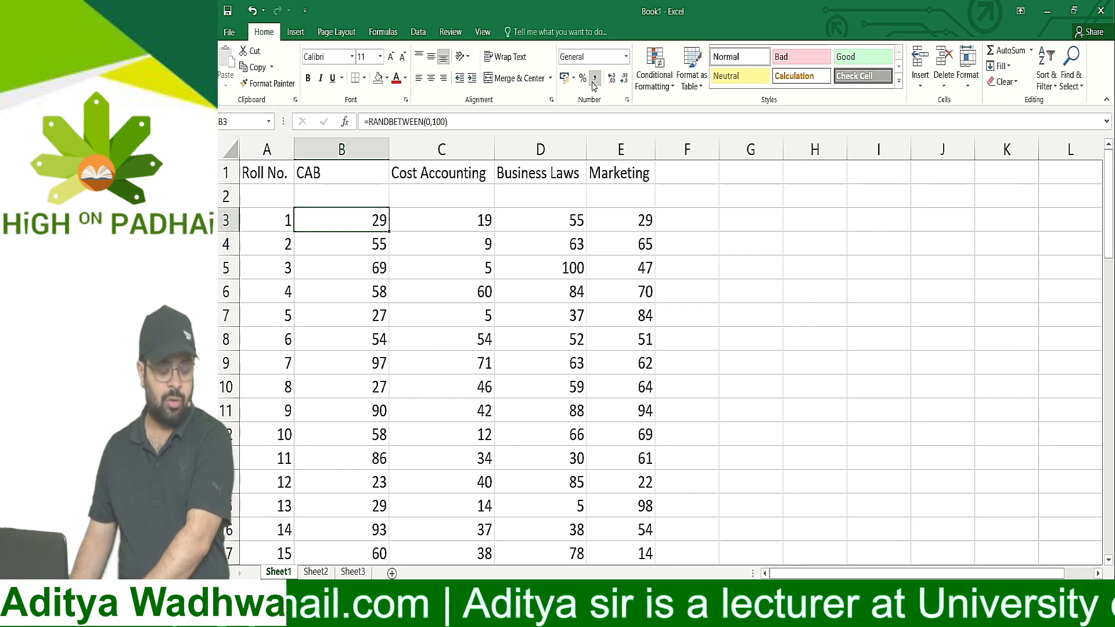
{"action": "key", "text": "shift+Right"}
{"action": "key", "text": "shift+Right"}
{"action": "key", "text": "shift+Right"}
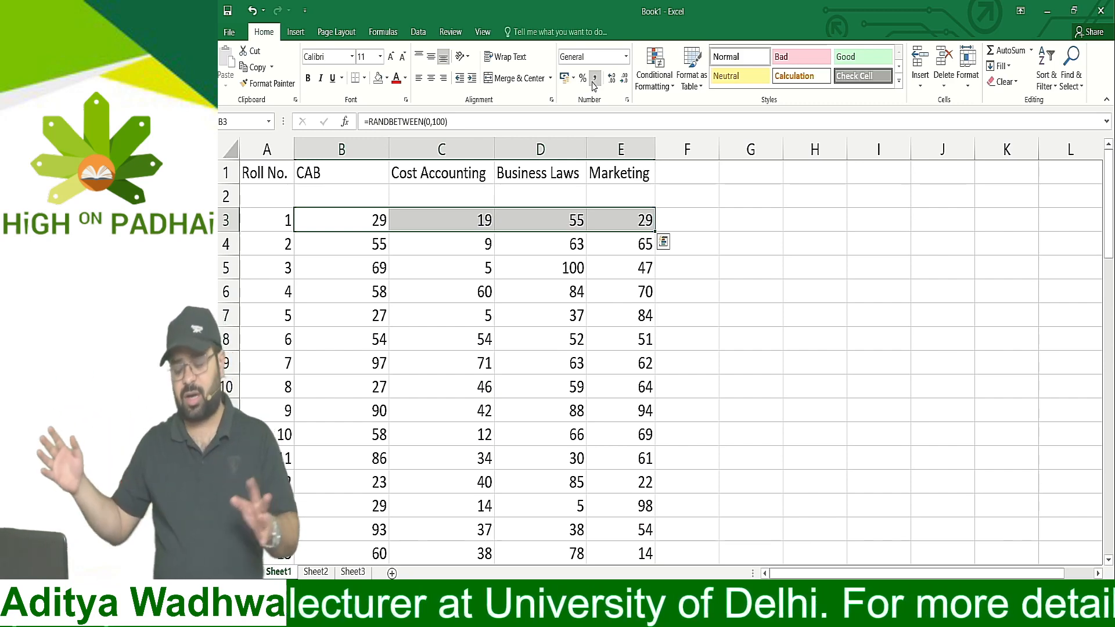
{"action": "key", "text": "ctrl+shift+Down"}
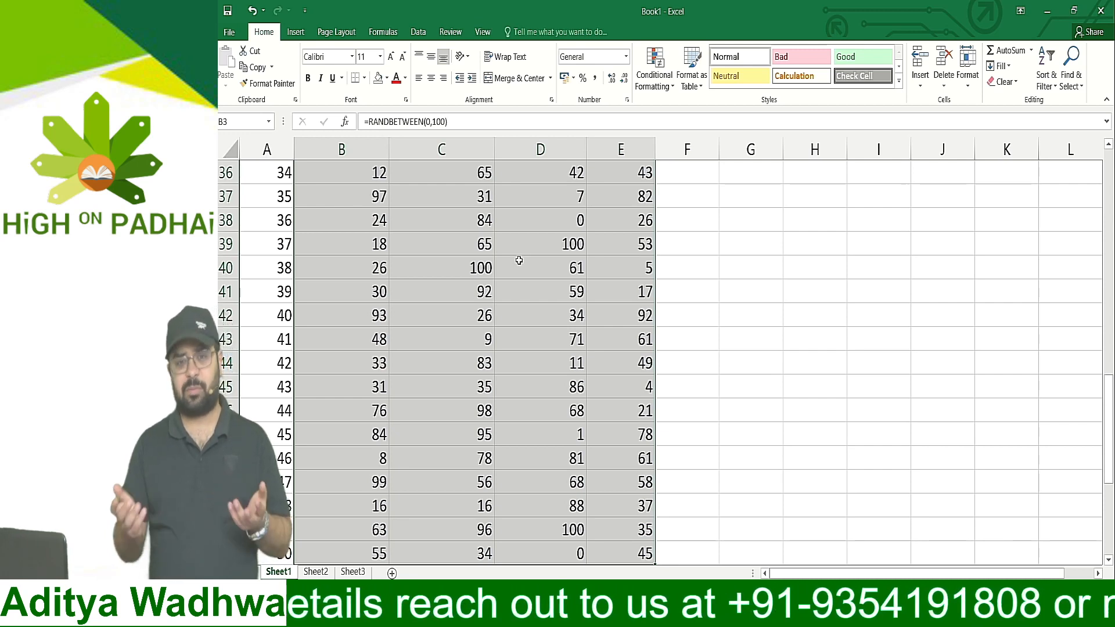
{"action": "key", "text": "ctrl+c"}
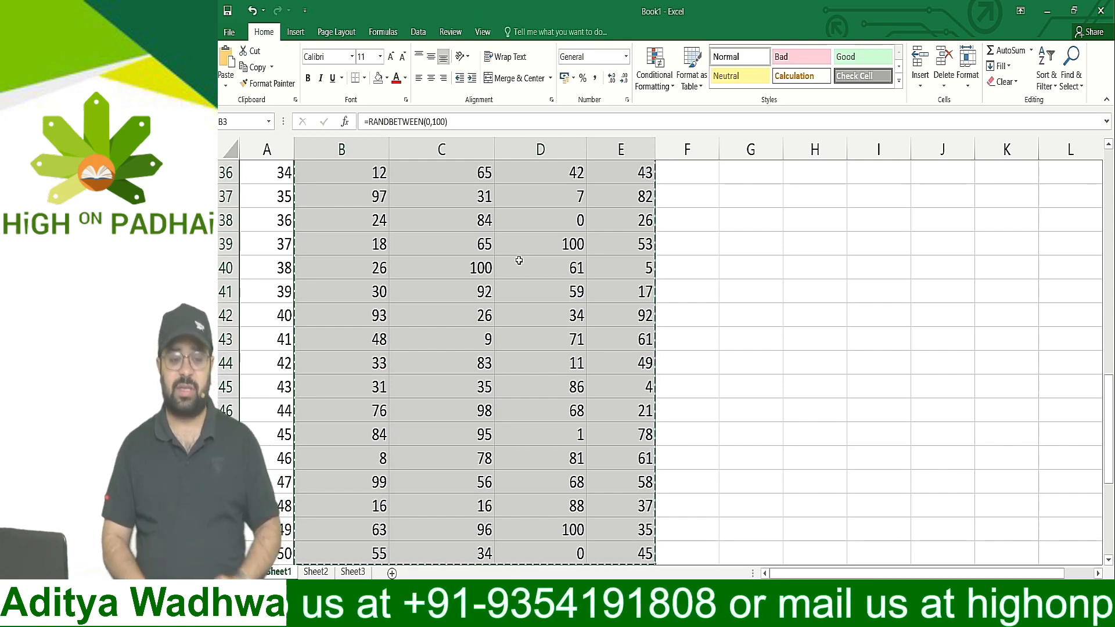
Paste the copied marks over the same range as values only, replacing the RANDBETWEEN formulas with fixed numbers
{"action": "scroll", "coordinate": [520, 258], "scroll_direction": "up", "scroll_amount": 8}
{"action": "scroll", "coordinate": [527, 251], "scroll_direction": "up", "scroll_amount": 4}
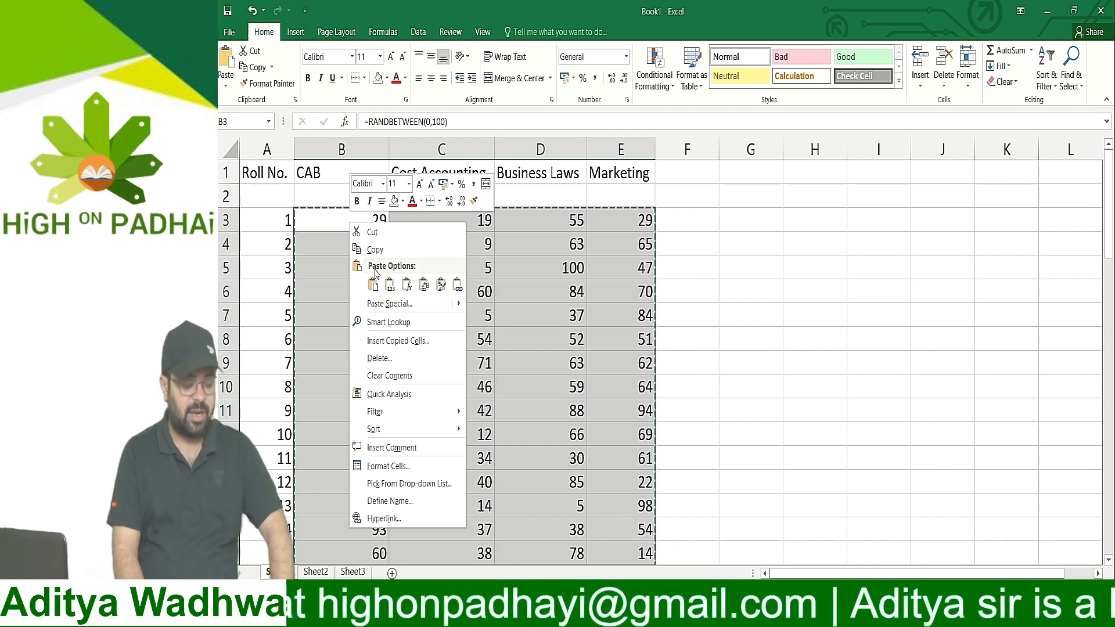
{"action": "left_click", "coordinate": [373, 285]}
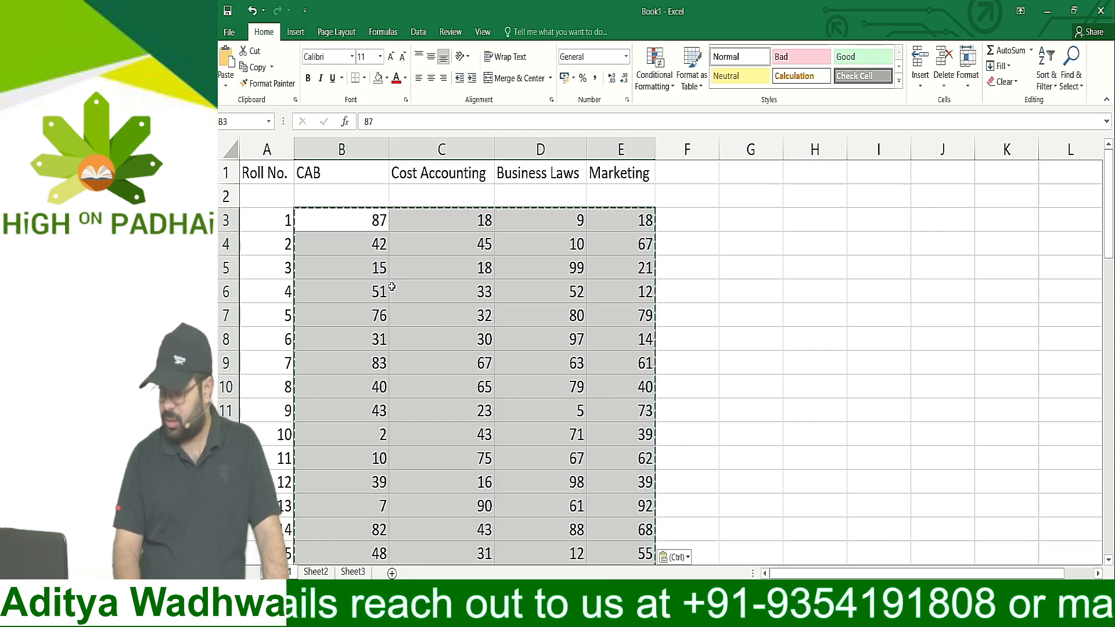
{"action": "key", "text": "Escape"}
Enter the test letters a, s and d across G3 to I3, and f in I4
{"action": "key", "text": "Right"}
{"action": "key", "text": "Right"}
{"action": "key", "text": "Right"}
{"action": "key", "text": "Right"}
{"action": "key", "text": "Right"}
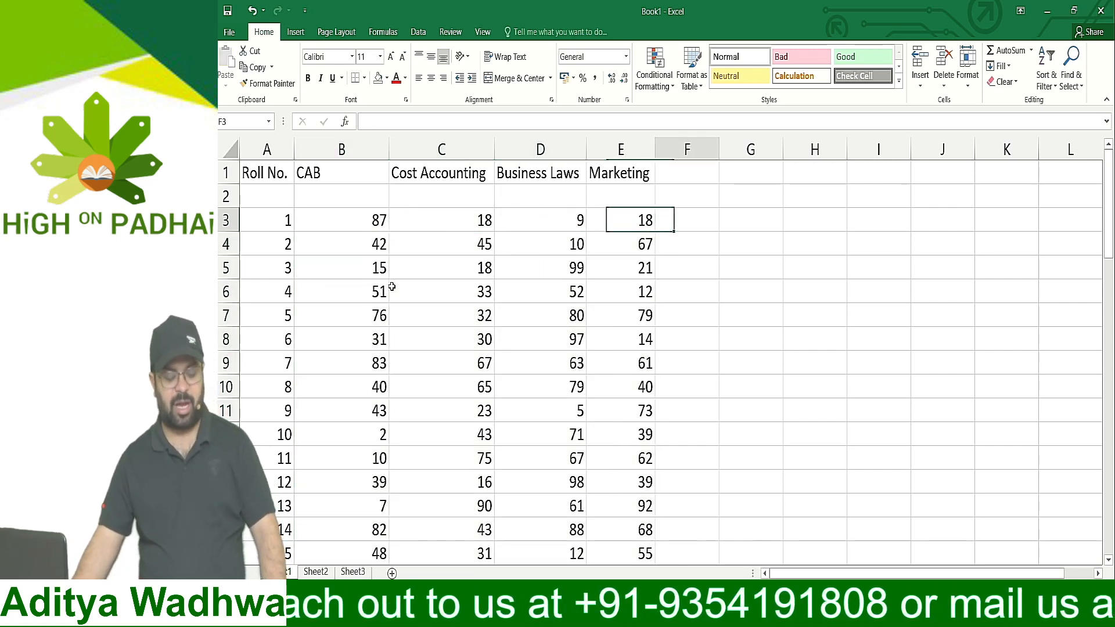
{"action": "type", "text": "a"}
{"action": "key", "text": "Right"}
{"action": "type", "text": "s"}
{"action": "key", "text": "Right"}
{"action": "type", "text": "d"}
{"action": "key", "text": "Down"}
{"action": "type", "text": "f"}
{"action": "key", "text": "Up"}
{"action": "key", "text": "Down"}
{"action": "key", "text": "Down"}
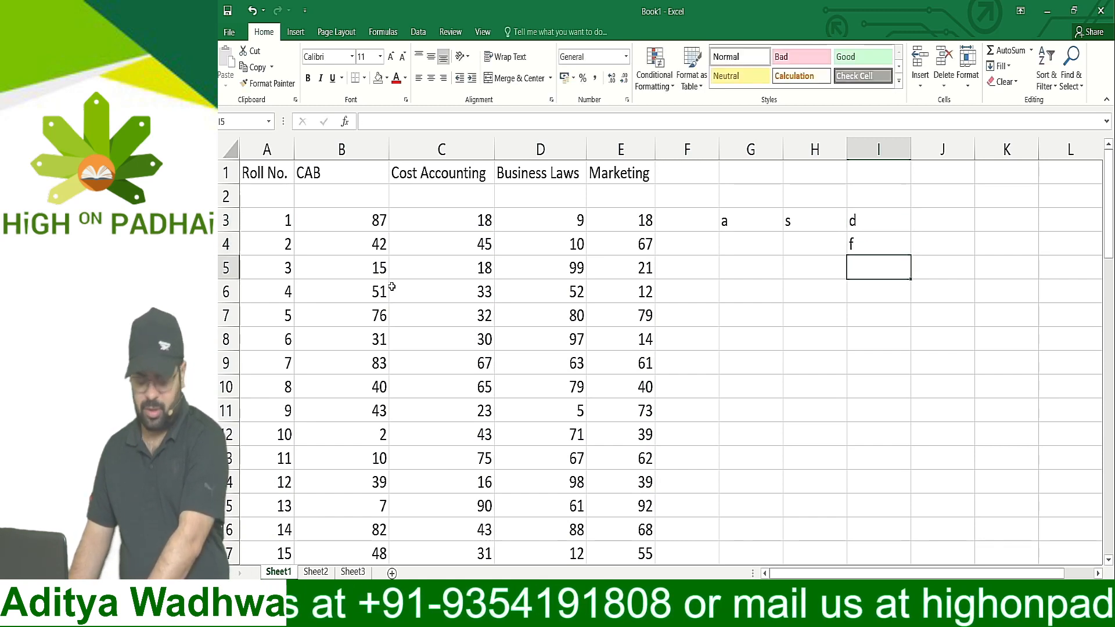
Enter further test letters: a in H5, s in G5, d in G6 and df in G7
{"action": "key", "text": "Left"}
{"action": "type", "text": "a"}
{"action": "key", "text": "Left"}
{"action": "type", "text": "s"}
{"action": "key", "text": "Down"}
{"action": "type", "text": "d"}
{"action": "key", "text": "Down"}
{"action": "type", "text": "df"}
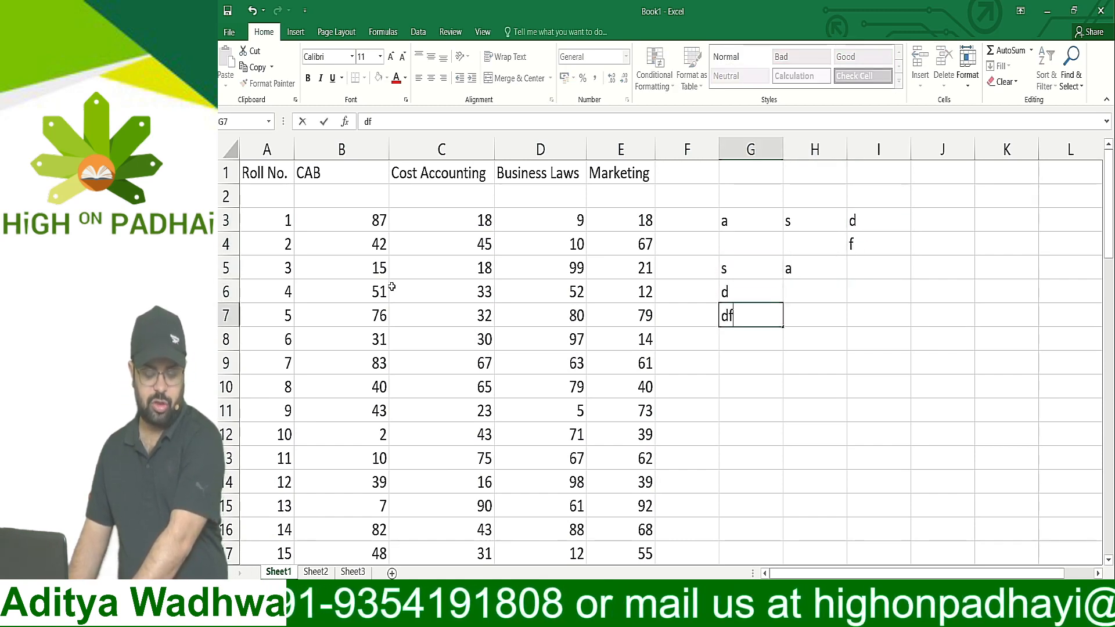
{"action": "key", "text": "Return"}
Clear all the test letters from G3:I7 and select cell F3 beside the Marketing column
{"action": "key", "text": "Up"}
{"action": "key", "text": "Up"}
{"action": "key", "text": "Up"}
{"action": "key", "text": "Up"}
{"action": "key", "text": "Up"}
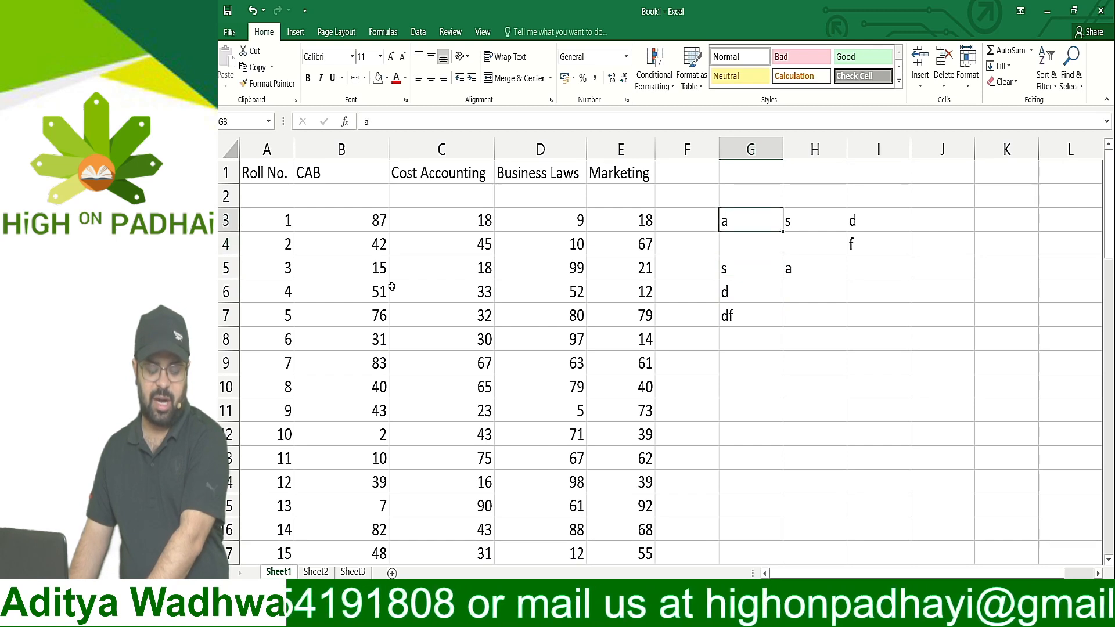
{"action": "key", "text": "shift+Down"}
{"action": "key", "text": "shift+Down"}
{"action": "key", "text": "shift+Right"}
{"action": "key", "text": "shift+Right"}
{"action": "key", "text": "shift+Down"}
{"action": "key", "text": "shift+Down"}
{"action": "key", "text": "Delete"}
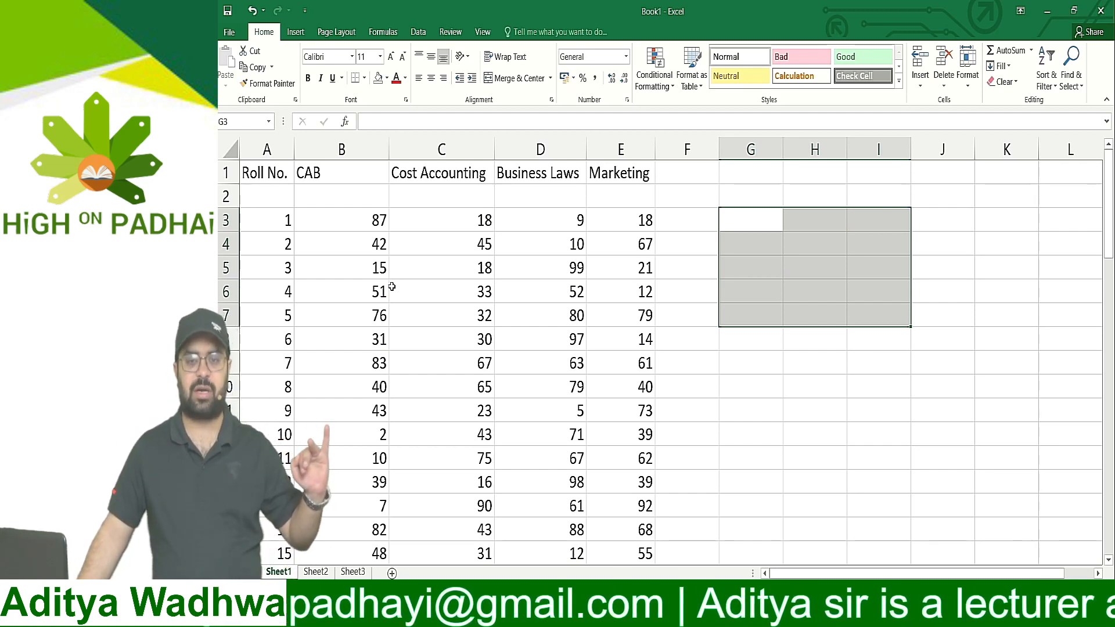
{"action": "key", "text": "Left"}
{"action": "key", "text": "Left"}
{"action": "key", "text": "Left"}
{"action": "key", "text": "Left"}
{"action": "key", "text": "Left"}
{"action": "key", "text": "Left"}
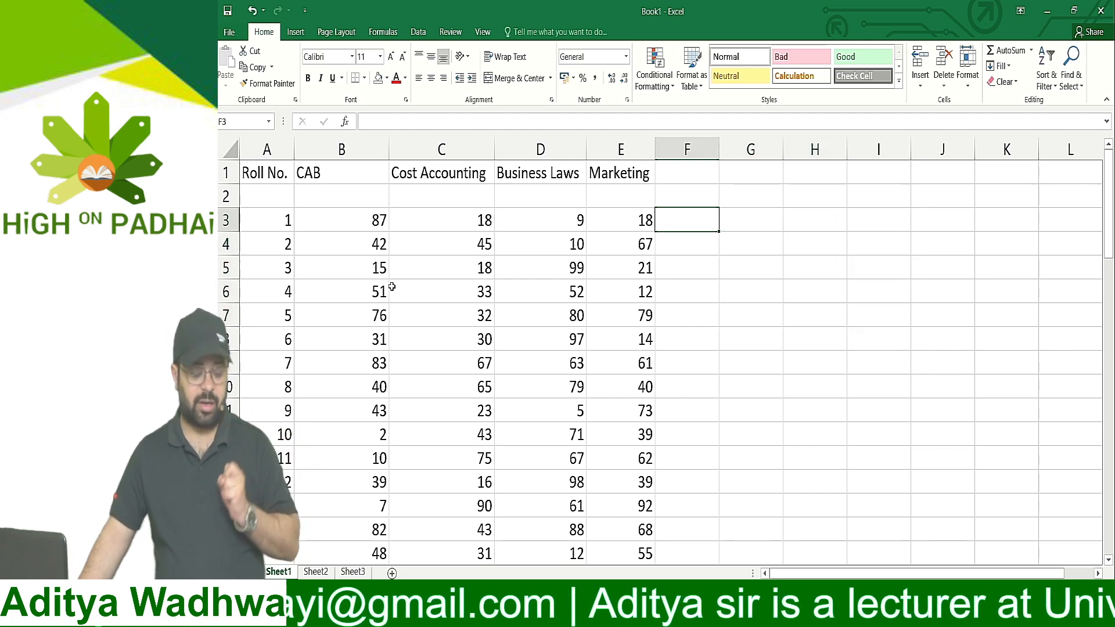
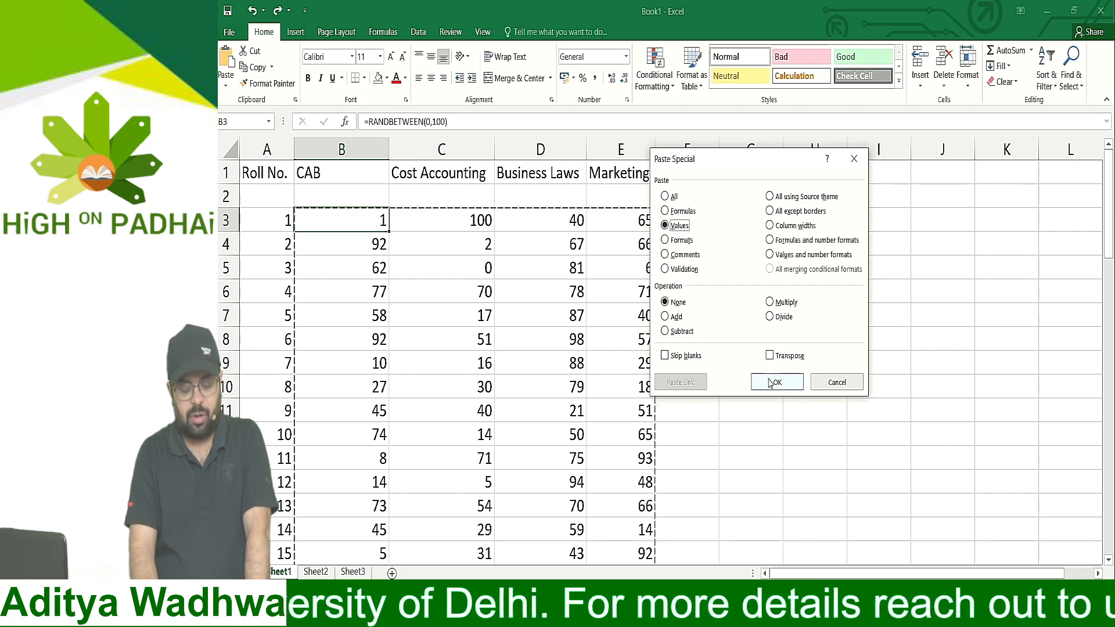
Paste the copied marks back over the range starting at B3 as values only and clear the copy selection
{"action": "left_click", "coordinate": [777, 382]}
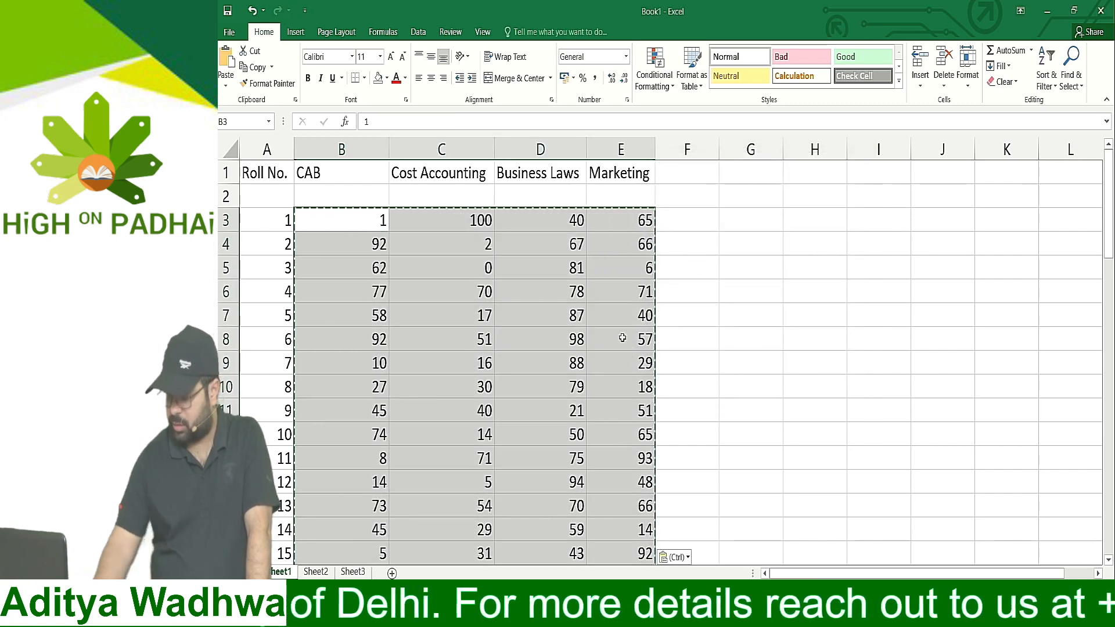
{"action": "key", "text": "Escape"}
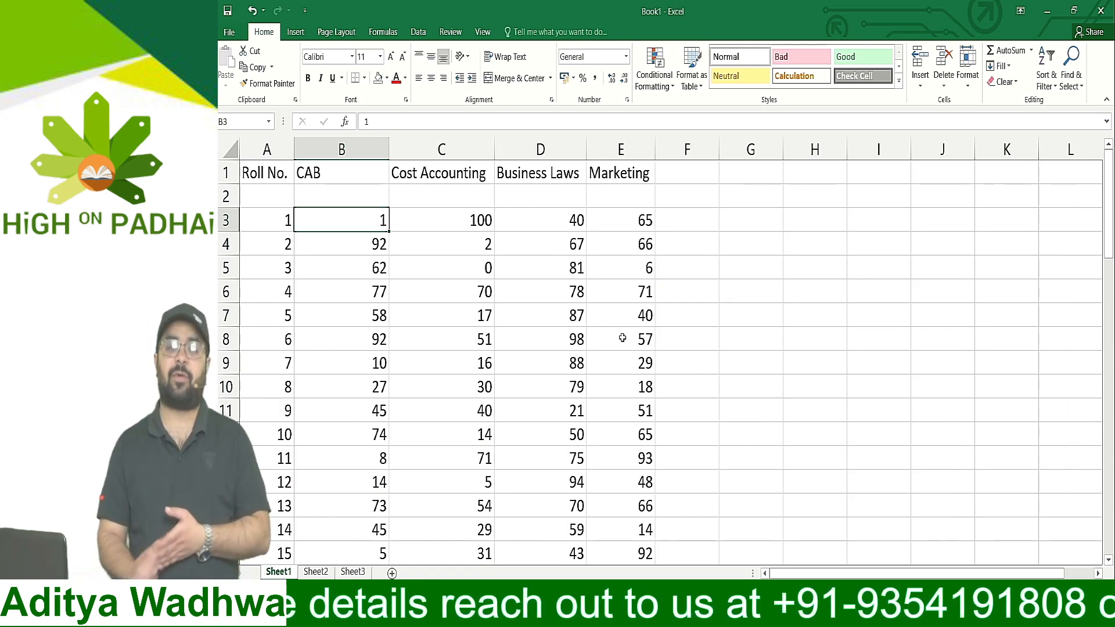
Enter test text down column G from G3 to G8: qwer, t, y, u, iu and iu
{"action": "key", "text": "Right"}
{"action": "key", "text": "Right"}
{"action": "key", "text": "Right"}
{"action": "key", "text": "Right"}
{"action": "key", "text": "Right"}
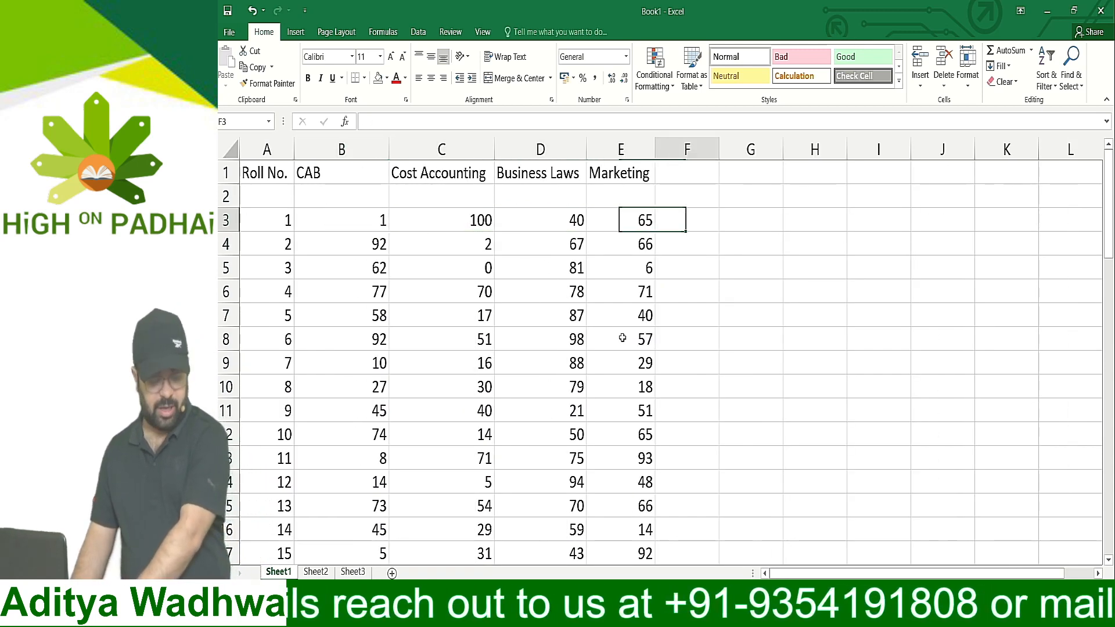
{"action": "key", "text": "F2"}
{"action": "type", "text": "qwer"}
{"action": "key", "text": "Return"}
{"action": "type", "text": "t"}
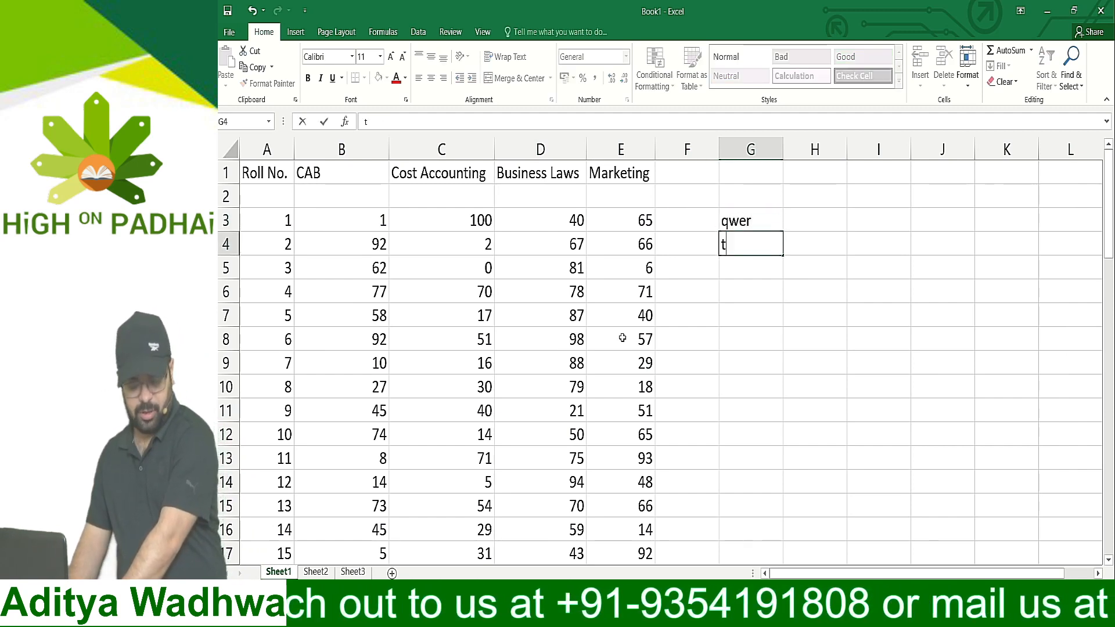
{"action": "key", "text": "Return"}
{"action": "type", "text": "y"}
{"action": "key", "text": "Return"}
{"action": "type", "text": "u iu iu"}
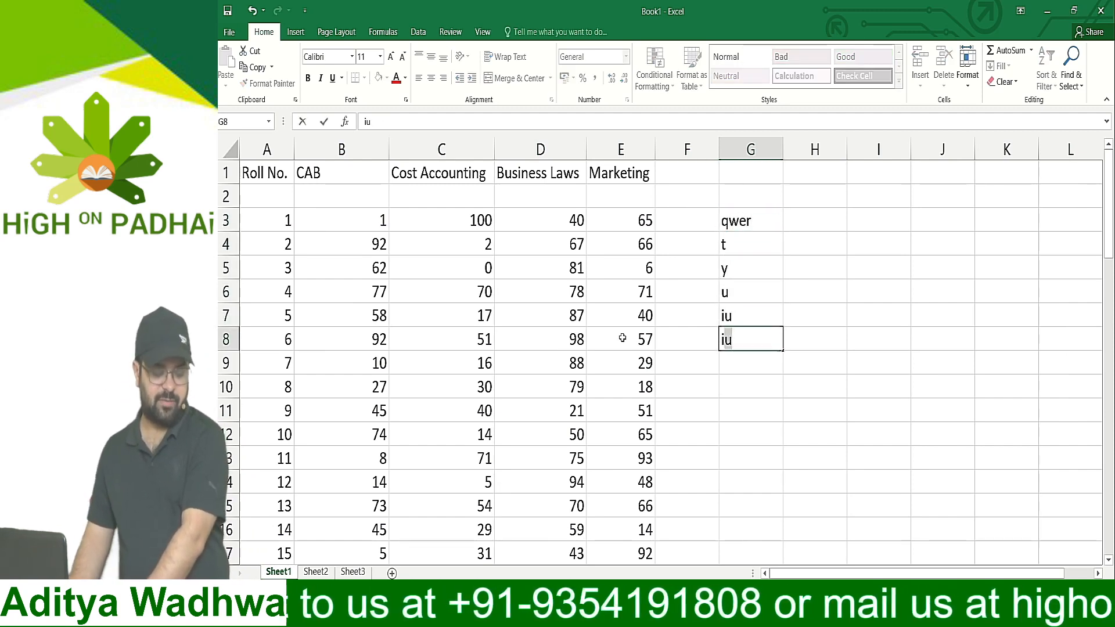
Clear the test text from G3:G8
{"action": "key", "text": "Up"}
{"action": "key", "text": "Up"}
{"action": "key", "text": "Up"}
{"action": "key", "text": "Up"}
{"action": "key", "text": "Up"}
{"action": "key", "text": "ctrl+shift+Down"}
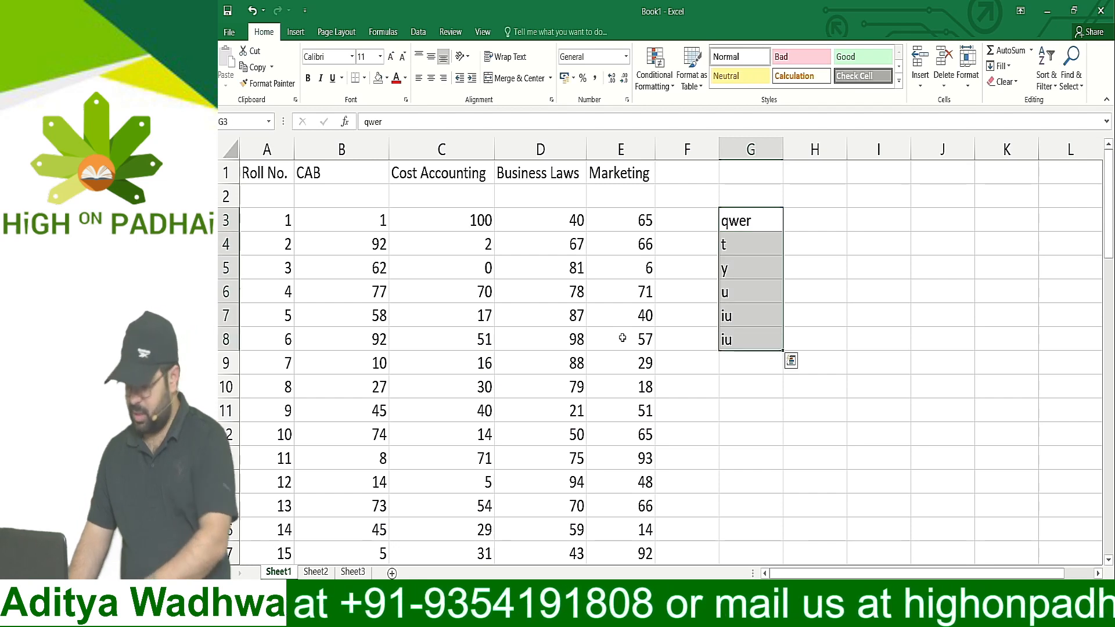
{"action": "key", "text": "Delete"}
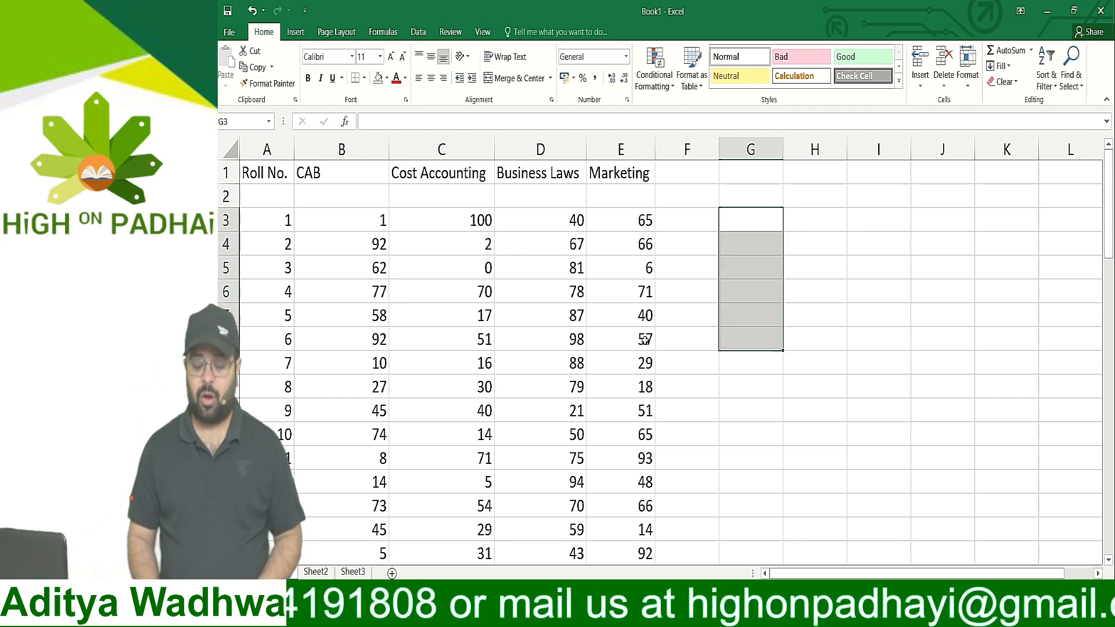
Switch to Windows Journal, go to a blank second page and choose the pen in dark blue
{"action": "key", "text": "alt+Tab"}
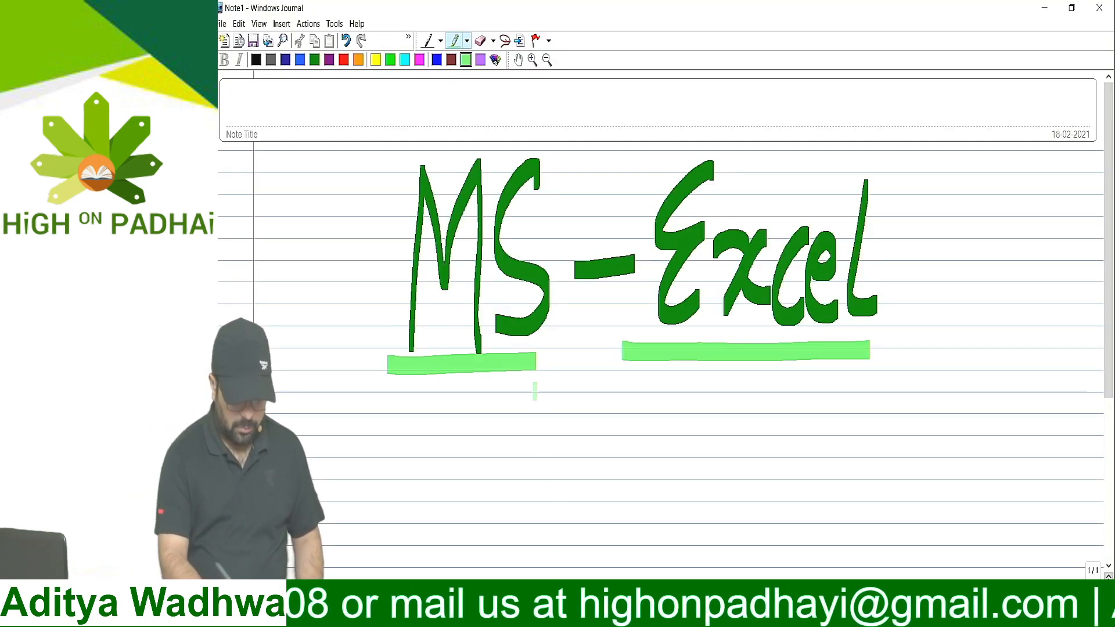
{"action": "left_click", "coordinate": [1107, 585]}
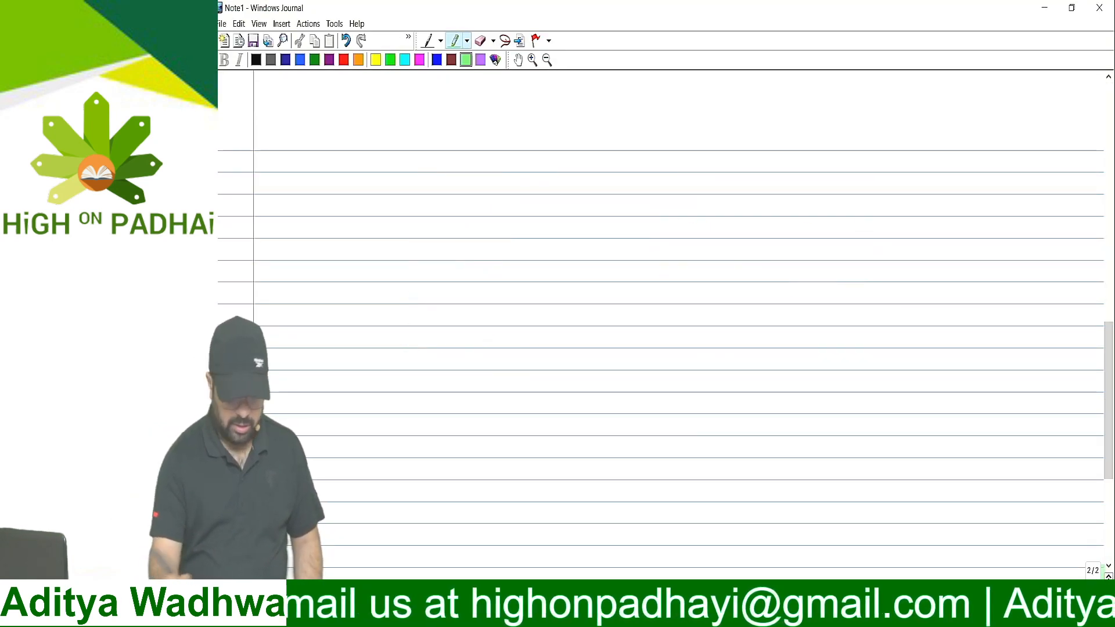
{"action": "left_click", "coordinate": [429, 42]}
{"action": "left_click", "coordinate": [285, 62]}
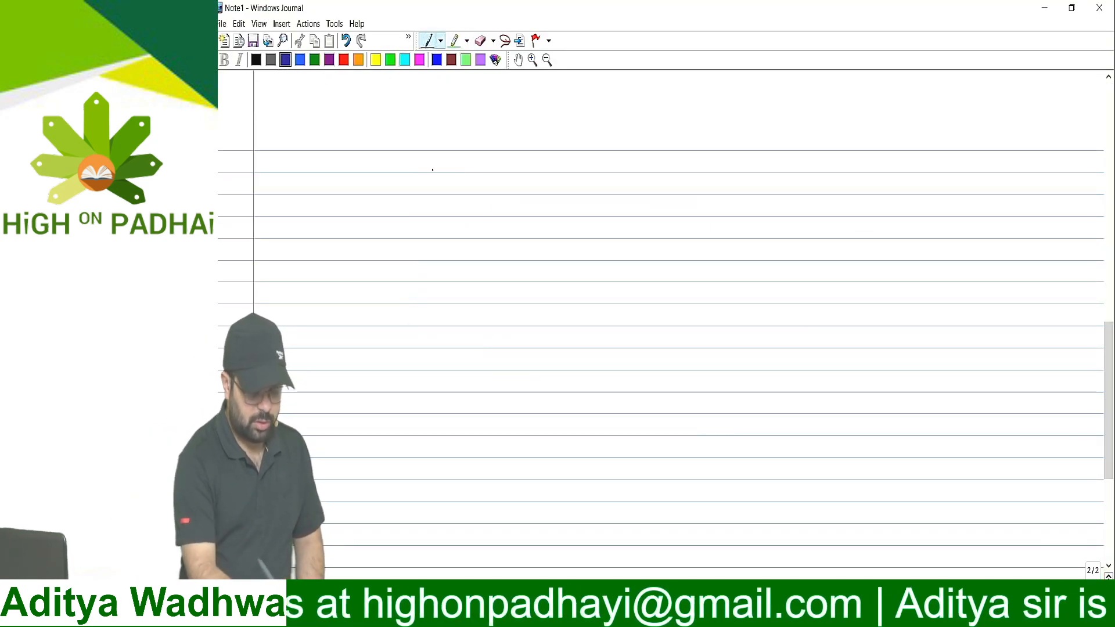
Handwrite an arrow followed by =RAND() as the first line of the blank note page
{"action": "mouse_move", "coordinate": [430, 162]}
{"action": "left_mouse_down"}
{"action": "mouse_move", "coordinate": [473, 156]}
{"action": "mouse_move", "coordinate": [467, 170]}
{"action": "mouse_move", "coordinate": [515, 173]}
{"action": "left_mouse_up"}
{"action": "mouse_move", "coordinate": [510, 144]}
{"action": "left_mouse_down"}
{"action": "mouse_move", "coordinate": [526, 170]}
{"action": "mouse_move", "coordinate": [541, 158]}
{"action": "left_mouse_up"}
{"action": "left_click", "coordinate": [494, 157]}
{"action": "mouse_move", "coordinate": [545, 165]}
{"action": "left_mouse_down"}
{"action": "mouse_move", "coordinate": [556, 145]}
{"action": "mouse_move", "coordinate": [558, 167]}
{"action": "left_mouse_up"}
{"action": "mouse_move", "coordinate": [579, 146]}
{"action": "left_mouse_down"}
{"action": "mouse_move", "coordinate": [577, 166]}
{"action": "mouse_move", "coordinate": [596, 168]}
{"action": "left_mouse_up"}
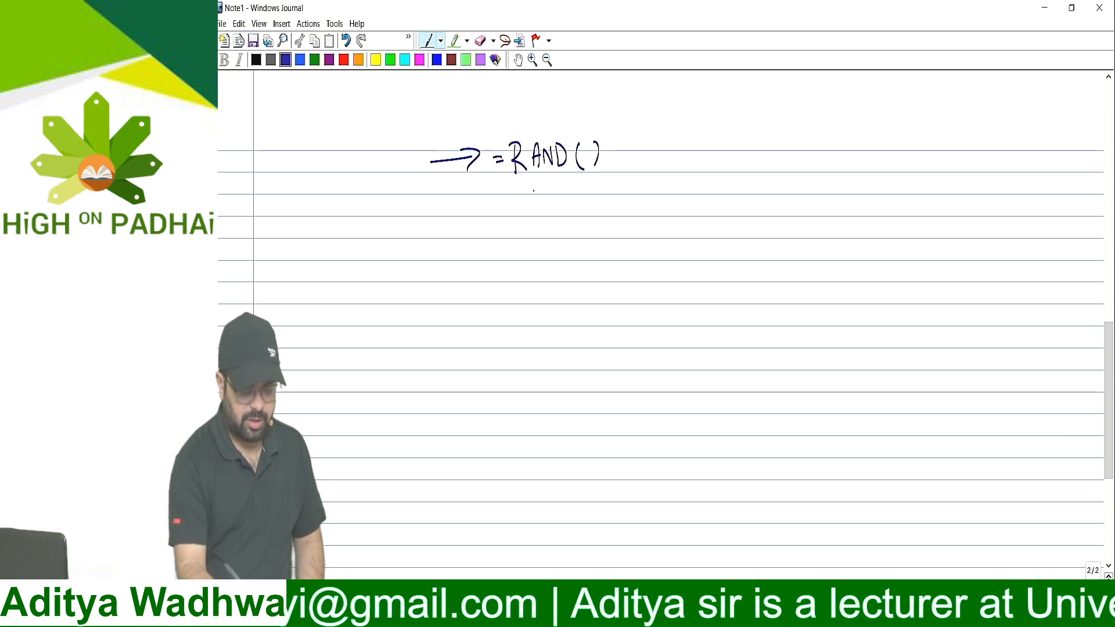
Handwrite a second arrow line reading = RANDBETWEEN(bottom, top) below the RAND note
{"action": "left_click_drag", "start_coordinate": [443, 210], "coordinate": [478, 209]}
{"action": "left_click_drag", "start_coordinate": [468, 200], "coordinate": [478, 214]}
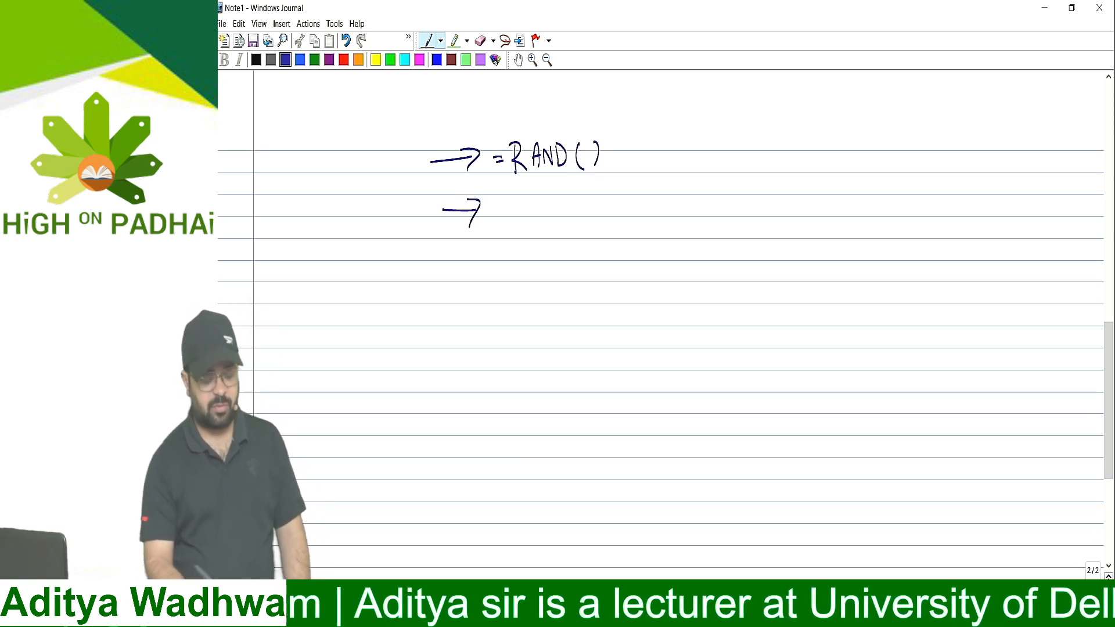
{"action": "left_click_drag", "start_coordinate": [535, 198], "coordinate": [536, 216]}
{"action": "left_click_drag", "start_coordinate": [536, 190], "coordinate": [546, 217]}
{"action": "mouse_move", "coordinate": [547, 213]}
{"action": "left_mouse_down"}
{"action": "mouse_move", "coordinate": [552, 195]}
{"action": "mouse_move", "coordinate": [555, 215]}
{"action": "left_mouse_up"}
{"action": "left_click_drag", "start_coordinate": [548, 206], "coordinate": [558, 197]}
{"action": "left_click_drag", "start_coordinate": [559, 196], "coordinate": [585, 213]}
{"action": "left_click_drag", "start_coordinate": [583, 196], "coordinate": [585, 213]}
{"action": "left_click_drag", "start_coordinate": [599, 195], "coordinate": [601, 210]}
{"action": "left_click_drag", "start_coordinate": [607, 196], "coordinate": [606, 212]}
{"action": "mouse_move", "coordinate": [601, 196]}
{"action": "left_mouse_down"}
{"action": "mouse_move", "coordinate": [625, 194]}
{"action": "mouse_move", "coordinate": [628, 213]}
{"action": "left_mouse_up"}
{"action": "left_click_drag", "start_coordinate": [627, 198], "coordinate": [636, 214]}
{"action": "left_click_drag", "start_coordinate": [635, 197], "coordinate": [646, 198]}
{"action": "mouse_move", "coordinate": [646, 198]}
{"action": "left_mouse_down"}
{"action": "mouse_move", "coordinate": [668, 220]}
{"action": "mouse_move", "coordinate": [682, 205]}
{"action": "mouse_move", "coordinate": [688, 217]}
{"action": "left_mouse_up"}
{"action": "mouse_move", "coordinate": [693, 197]}
{"action": "left_mouse_down"}
{"action": "mouse_move", "coordinate": [694, 215]}
{"action": "mouse_move", "coordinate": [736, 215]}
{"action": "left_mouse_up"}
{"action": "left_click_drag", "start_coordinate": [729, 203], "coordinate": [742, 204]}
{"action": "mouse_move", "coordinate": [747, 198]}
{"action": "left_mouse_down"}
{"action": "mouse_move", "coordinate": [748, 231]}
{"action": "mouse_move", "coordinate": [747, 216]}
{"action": "left_mouse_up"}
{"action": "left_click_drag", "start_coordinate": [758, 192], "coordinate": [758, 222]}
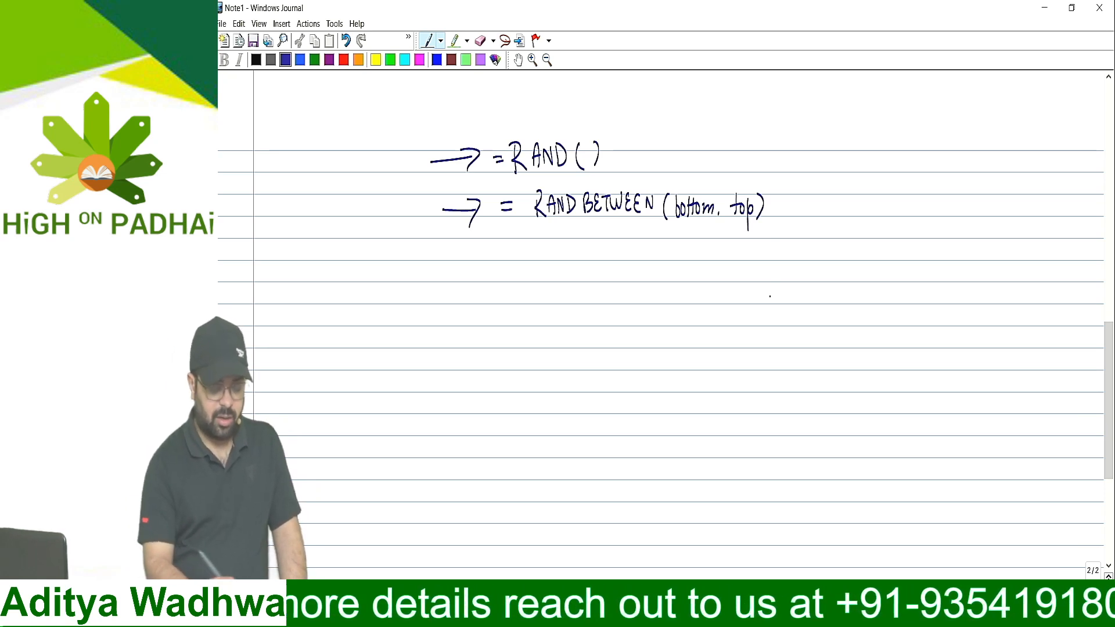
Handwrite a third arrow line reading Paste Special below the RANDBETWEEN note
{"action": "mouse_move", "coordinate": [441, 265]}
{"action": "left_mouse_down"}
{"action": "mouse_move", "coordinate": [470, 263]}
{"action": "mouse_move", "coordinate": [468, 280]}
{"action": "left_mouse_up"}
{"action": "left_click_drag", "start_coordinate": [516, 248], "coordinate": [518, 277]}
{"action": "mouse_move", "coordinate": [515, 247]}
{"action": "left_mouse_down"}
{"action": "mouse_move", "coordinate": [519, 263]}
{"action": "mouse_move", "coordinate": [545, 270]}
{"action": "left_mouse_up"}
{"action": "left_click_drag", "start_coordinate": [546, 262], "coordinate": [589, 277]}
{"action": "left_click_drag", "start_coordinate": [589, 255], "coordinate": [607, 269]}
{"action": "left_click_drag", "start_coordinate": [614, 255], "coordinate": [624, 270]}
{"action": "left_click_drag", "start_coordinate": [627, 243], "coordinate": [630, 271]}
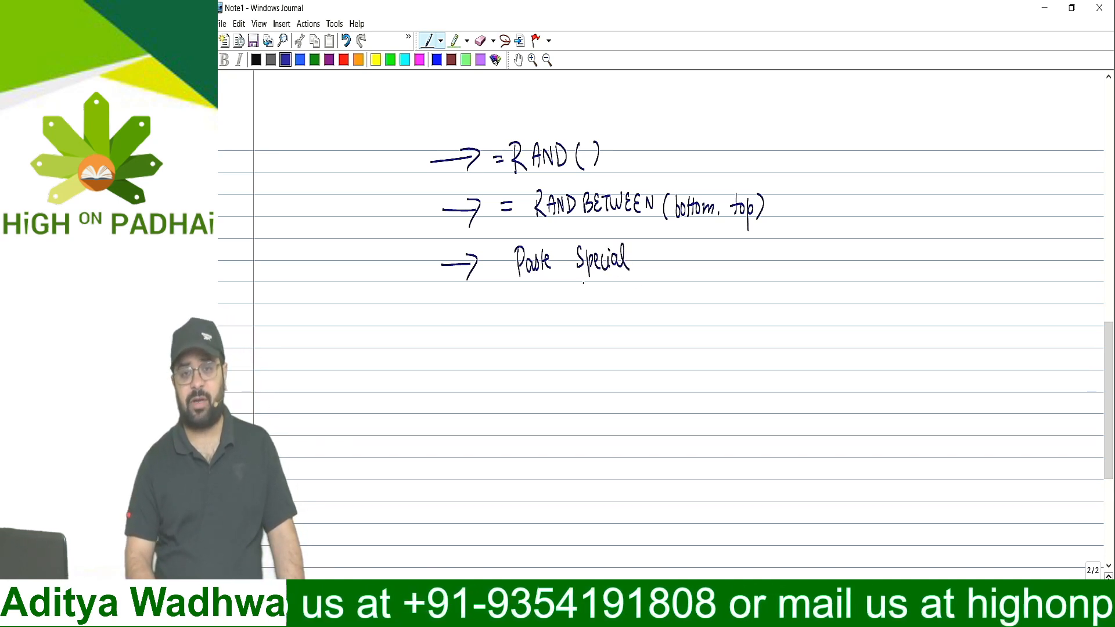
Switch back to Excel and look through the fixed marks in the CAB column, from its header to the last entry
{"action": "key", "text": "alt+Tab"}
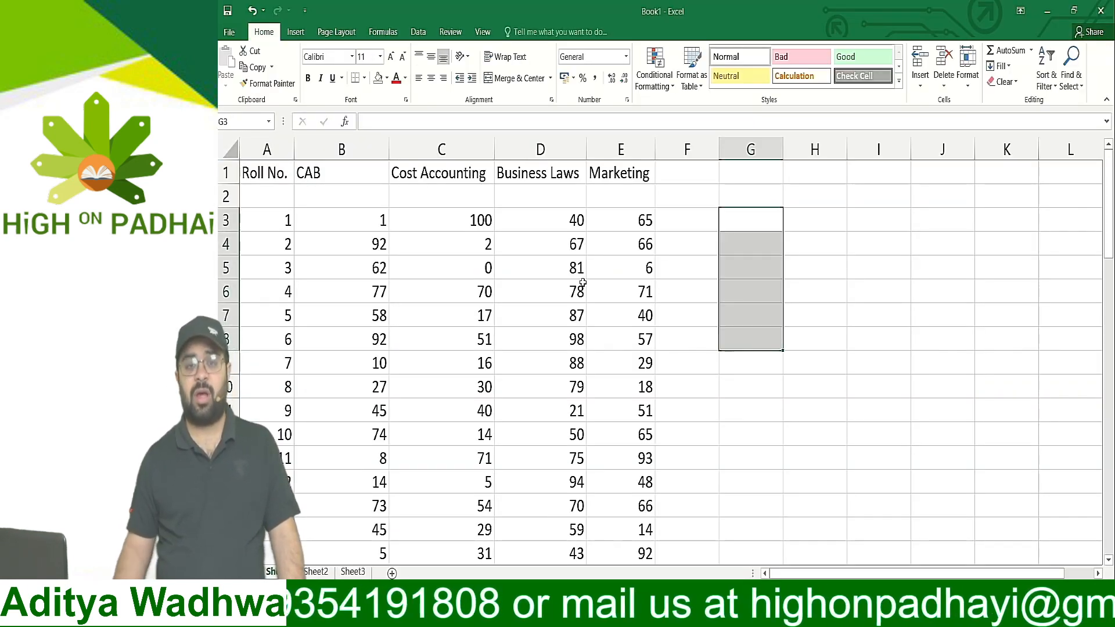
{"action": "key", "text": "Left"}
{"action": "key", "text": "Left"}
{"action": "key", "text": "Left"}
{"action": "key", "text": "Left"}
{"action": "key", "text": "Left"}
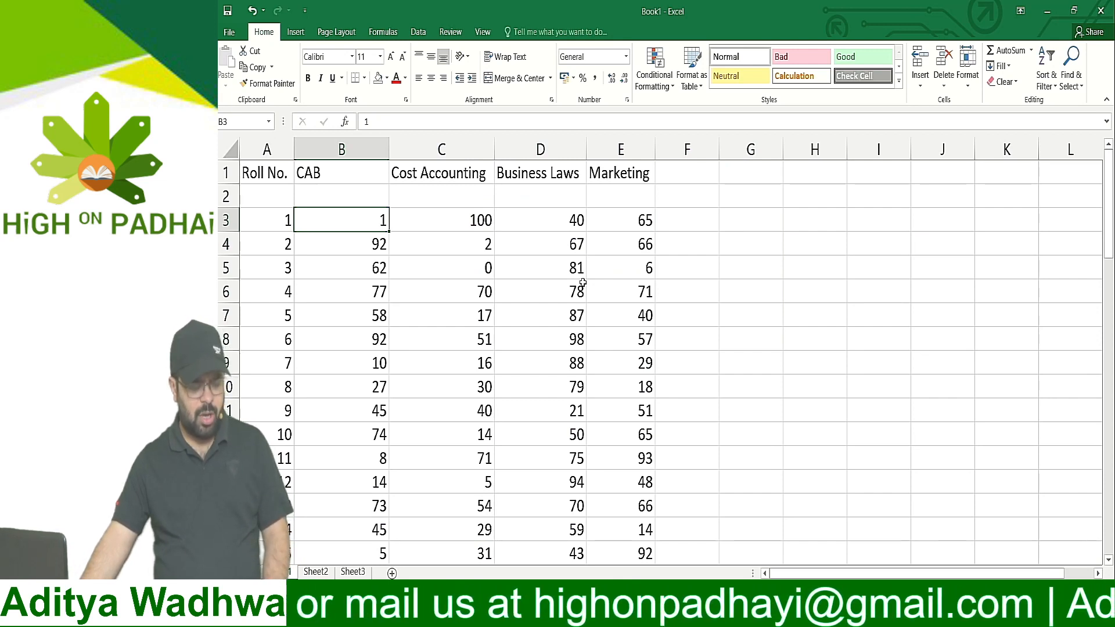
{"action": "key", "text": "Down"}
{"action": "key", "text": "Down"}
{"action": "key", "text": "Down"}
{"action": "key", "text": "Down"}
{"action": "key", "text": "Down"}
{"action": "key", "text": "Down"}
{"action": "key", "text": "Down"}
{"action": "key", "text": "Down"}
{"action": "key", "text": "Down"}
{"action": "key", "text": "Down"}
{"action": "key", "text": "Down"}
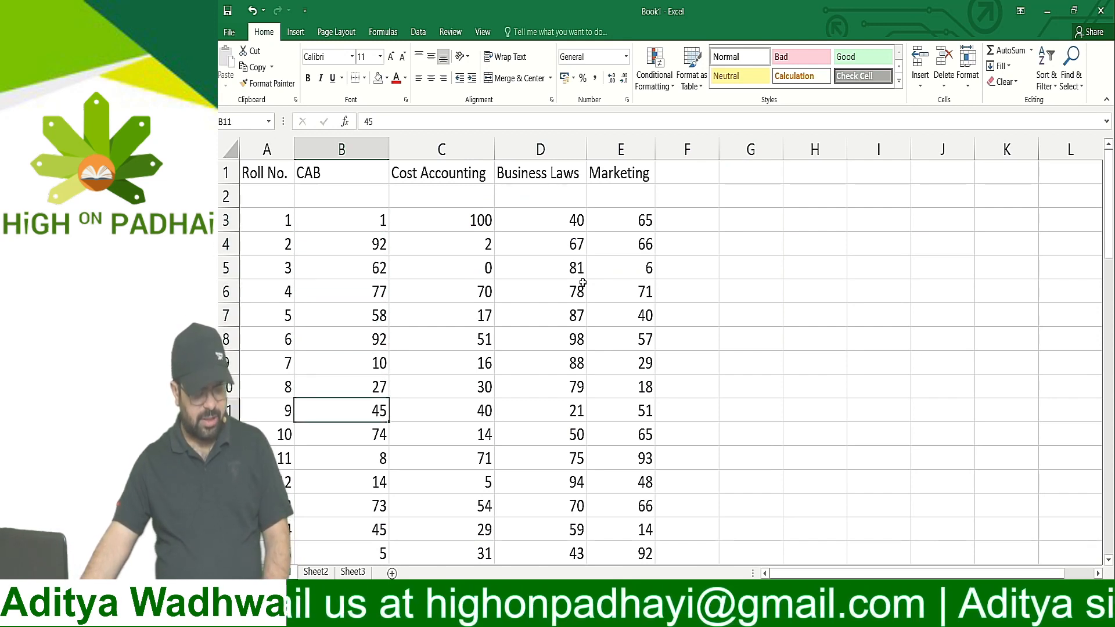
{"action": "key", "text": "Up"}
{"action": "key", "text": "Up"}
{"action": "key", "text": "Up"}
{"action": "key", "text": "Up"}
{"action": "key", "text": "Up"}
{"action": "key", "text": "Up"}
{"action": "key", "text": "Up"}
{"action": "key", "text": "Up"}
{"action": "key", "text": "Up"}
{"action": "key", "text": "Up"}
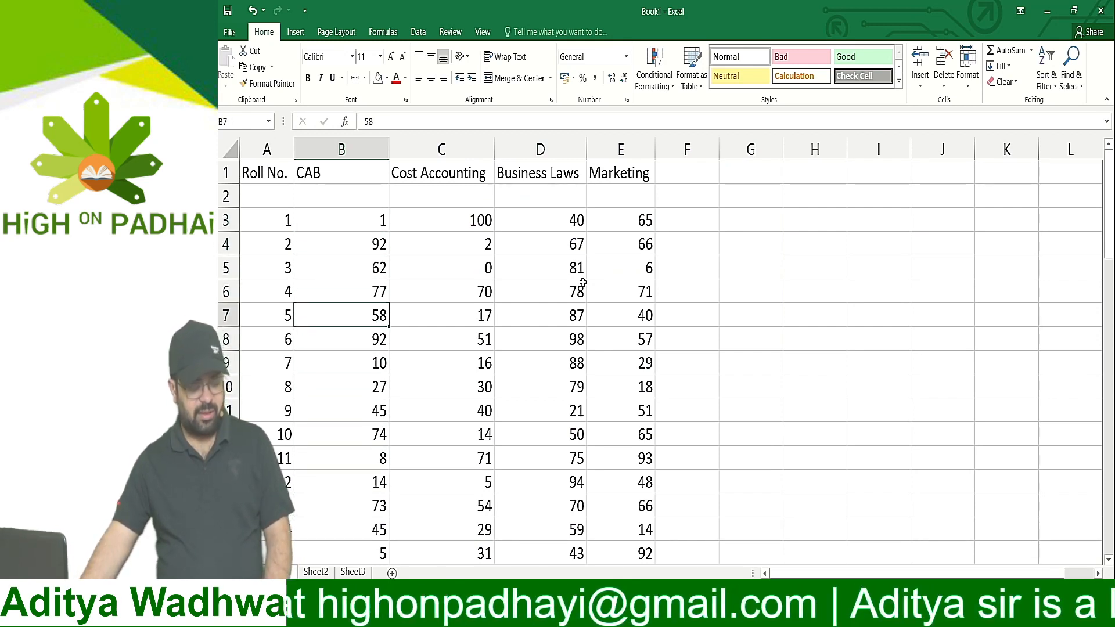
{"action": "key", "text": "Up"}
{"action": "key", "text": "Up"}
{"action": "key", "text": "Down"}
{"action": "key", "text": "Down"}
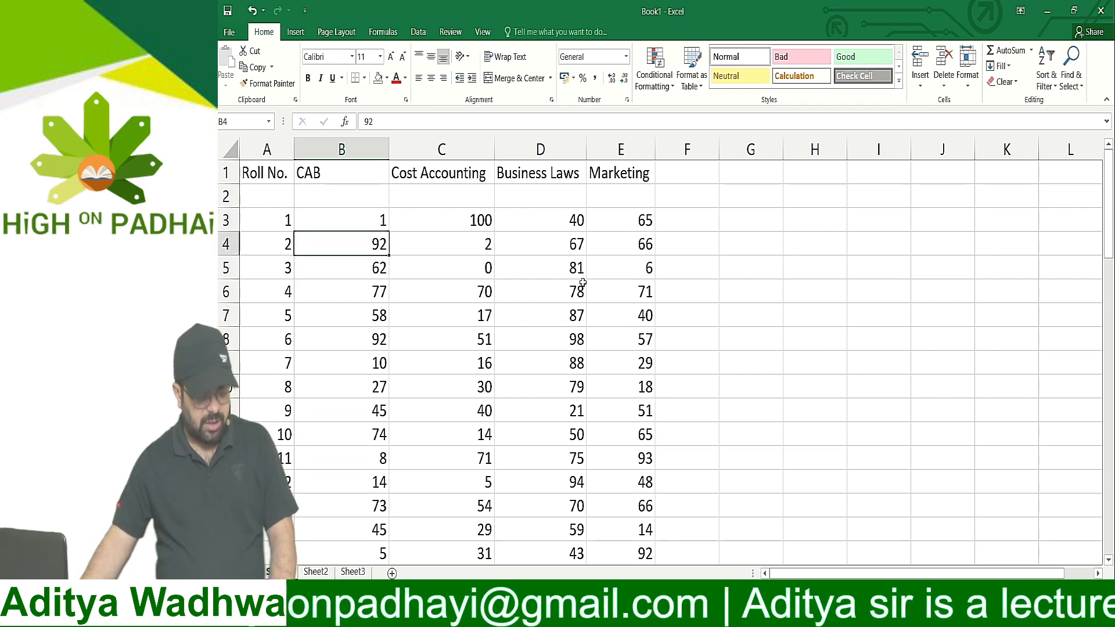
{"action": "key", "text": "ctrl+Down"}
{"action": "key", "text": "Down"}
{"action": "key", "text": "Down"}
{"action": "key", "text": "Down"}
{"action": "key", "text": "Down"}
{"action": "key", "text": "Up"}
{"action": "key", "text": "Up"}
{"action": "key", "text": "Up"}
{"action": "key", "text": "Up"}
{"action": "key", "text": "Up"}
{"action": "key", "text": "ctrl+Up"}
{"action": "key", "text": "ctrl+Up"}
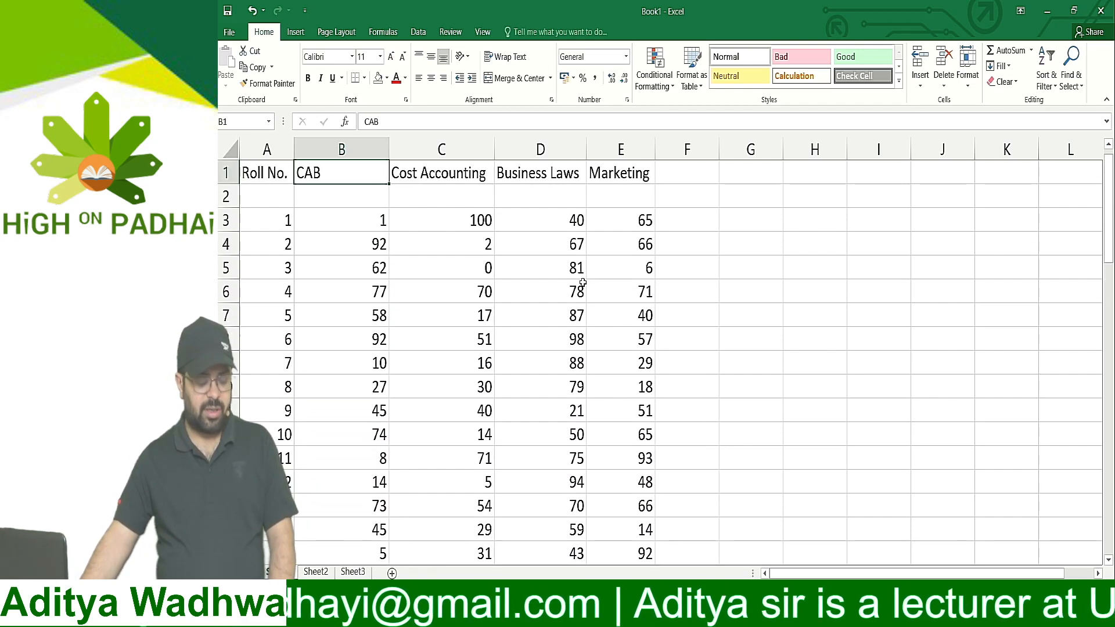
Enter the heading Sec A CAB in cell G1
{"action": "key", "text": "Right"}
{"action": "key", "text": "Right"}
{"action": "key", "text": "Right"}
{"action": "key", "text": "Right"}
{"action": "key", "text": "Right"}
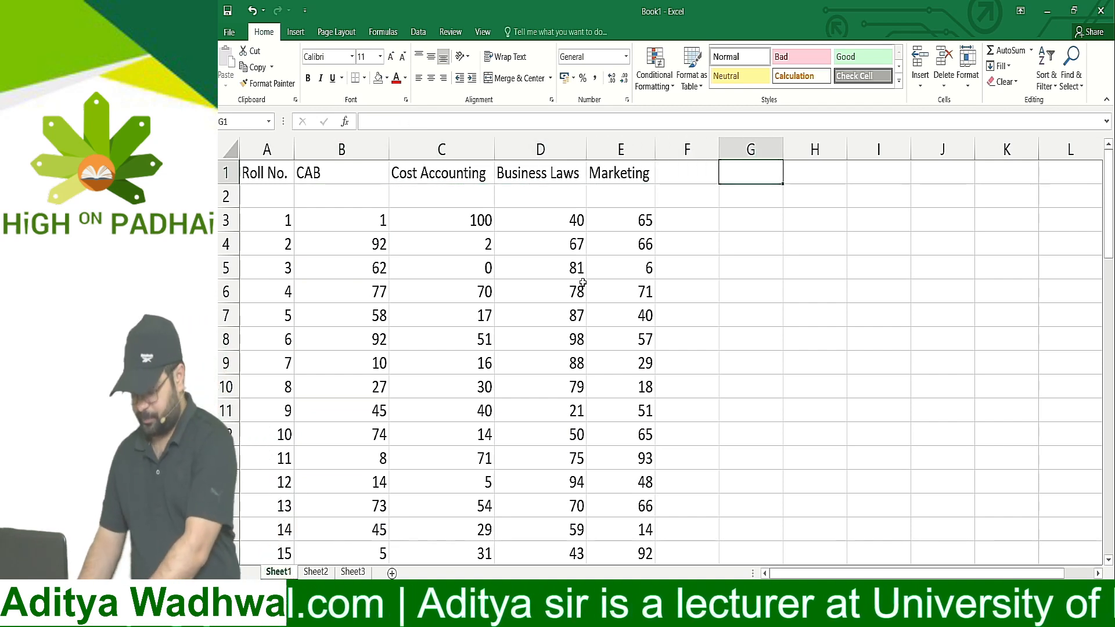
{"action": "type", "text": "Sec A"}
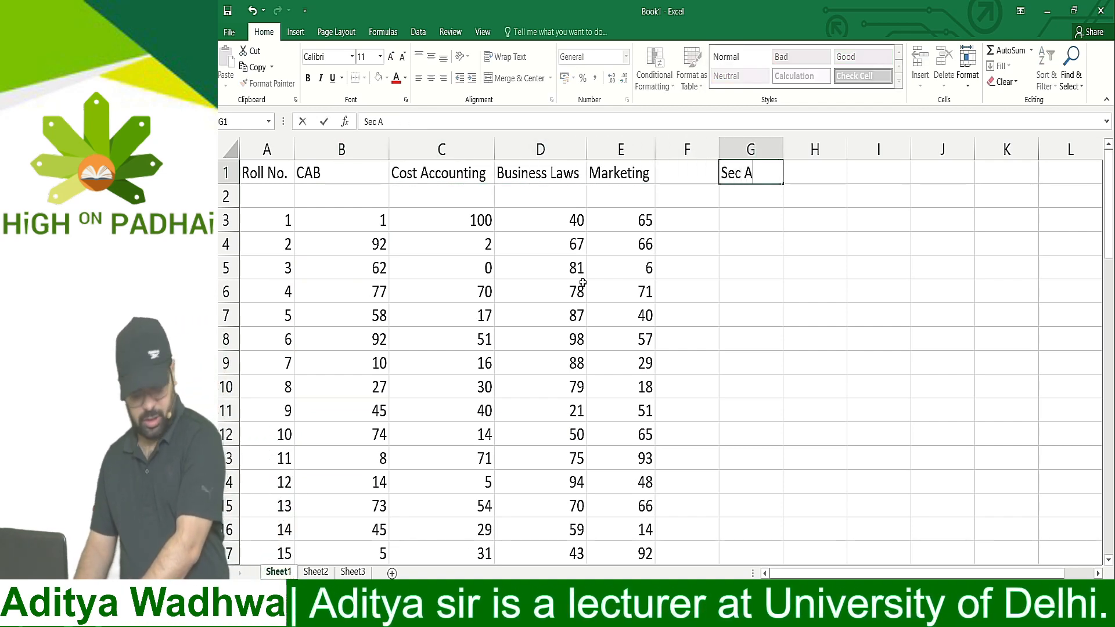
{"action": "type", "text": " CAB"}
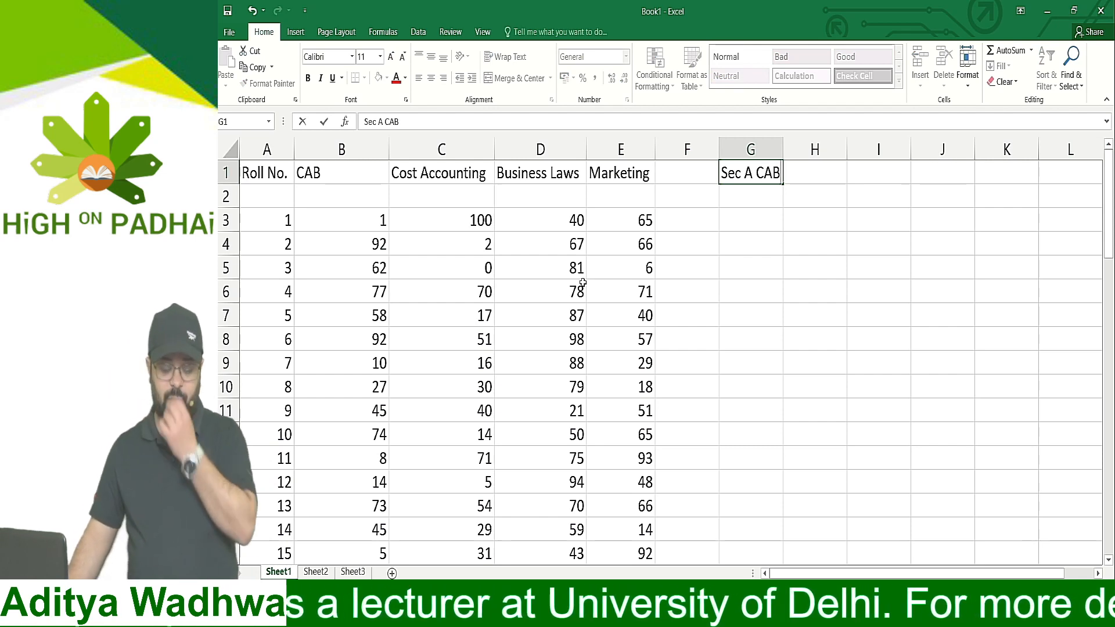
{"action": "key", "text": "Return"}
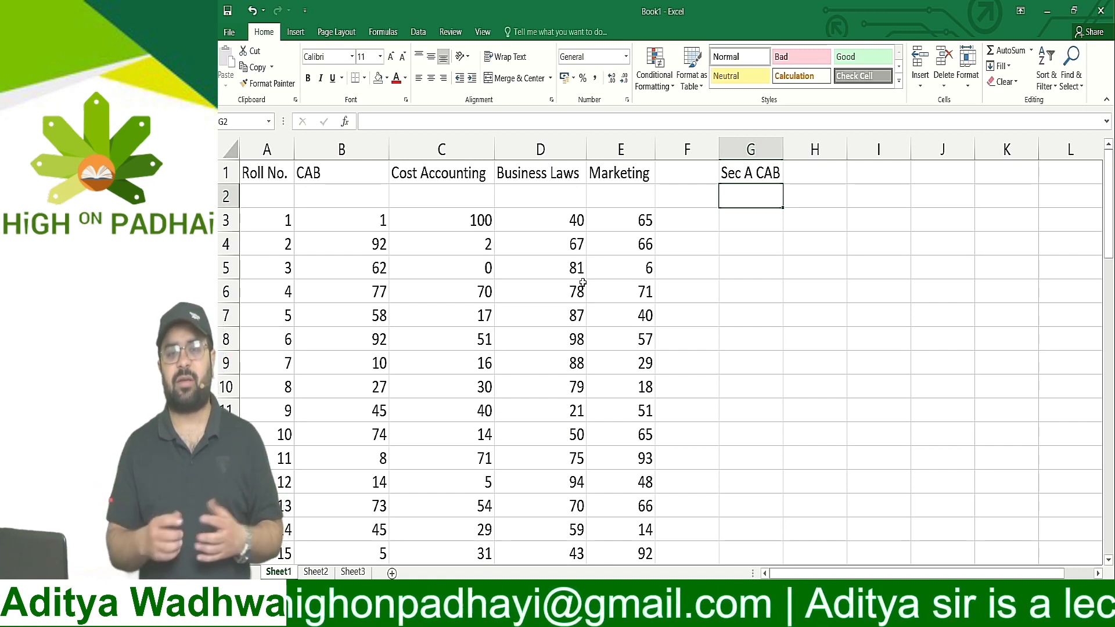
{"action": "type", "text": "="}
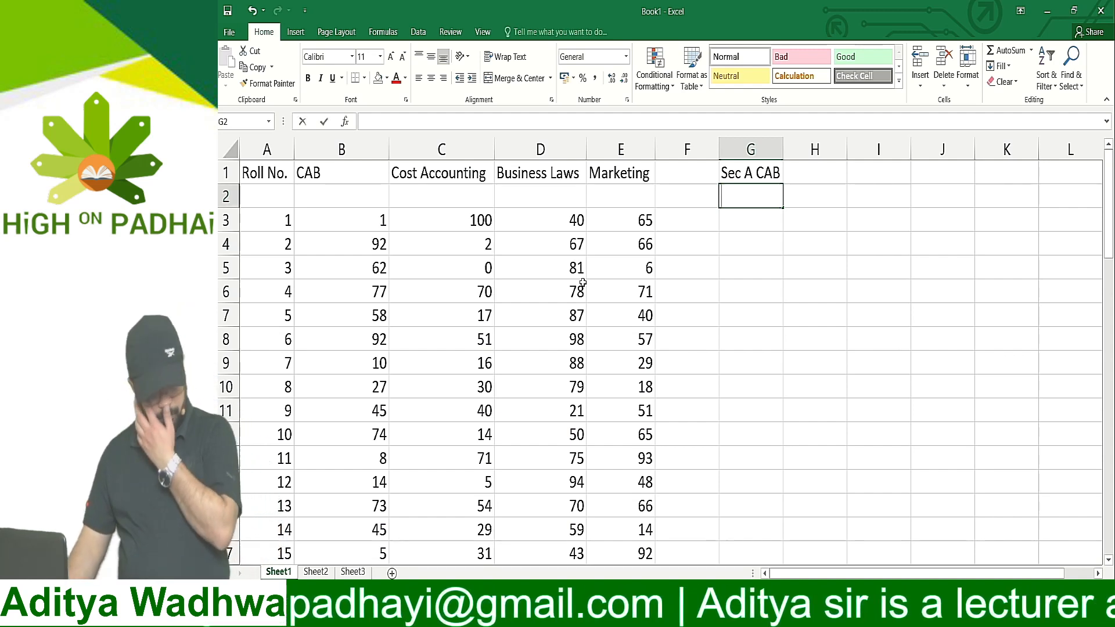
{"action": "key", "text": "Escape"}
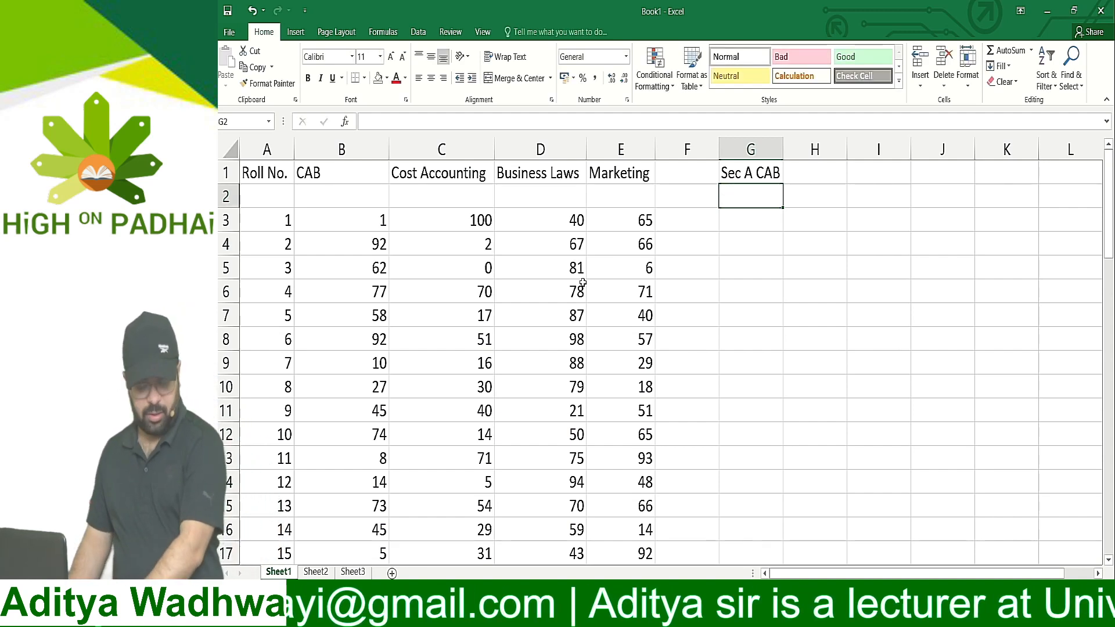
{"action": "key", "text": "Down"}
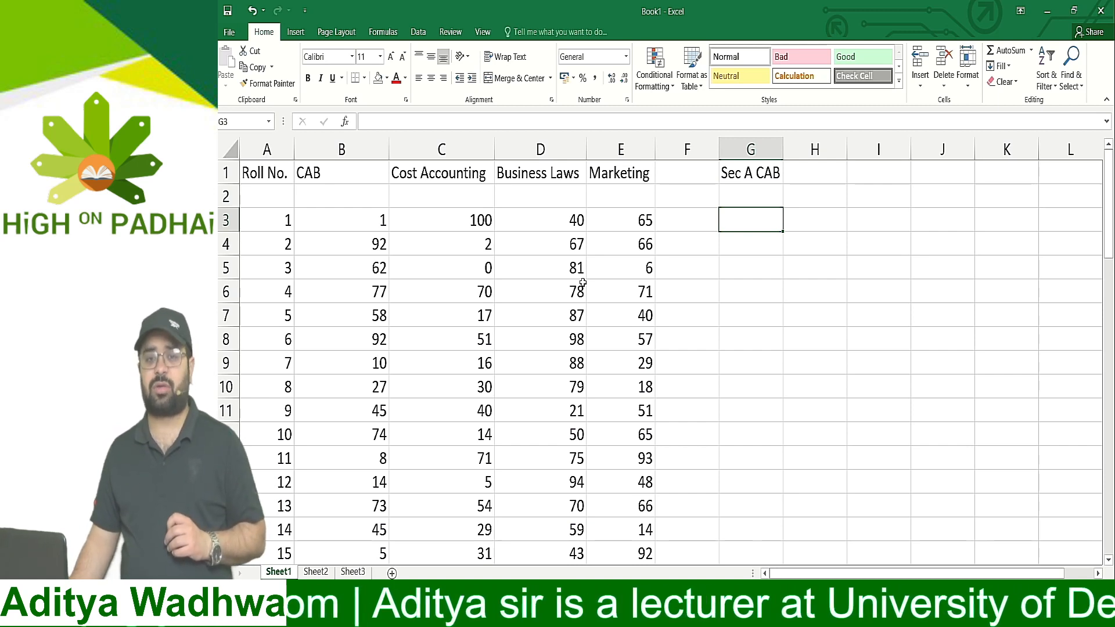
{"action": "type", "text": "="}
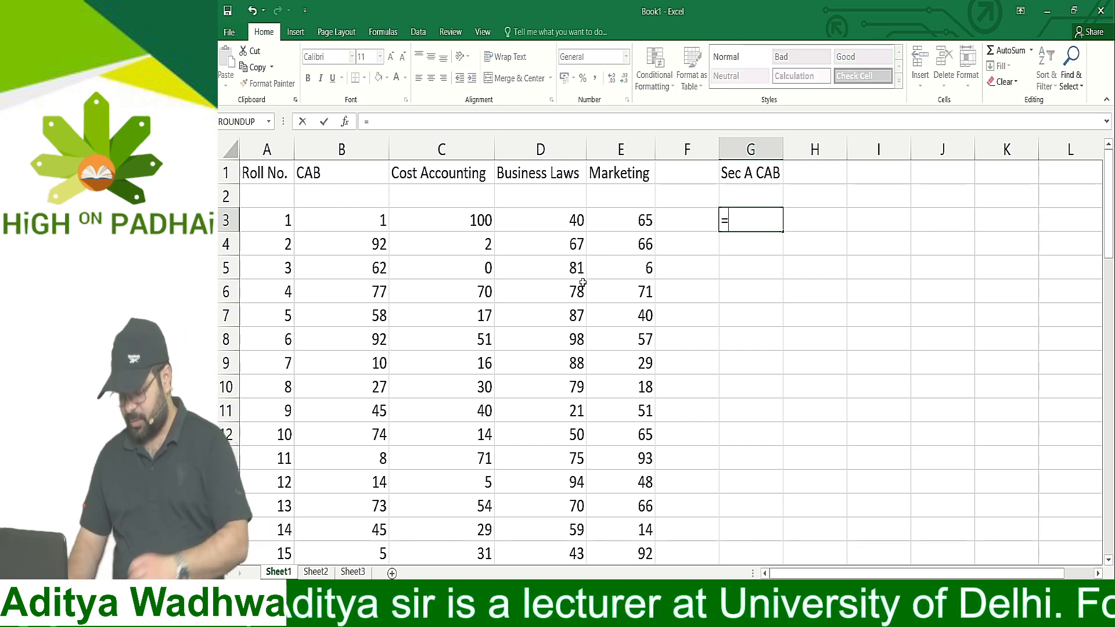
{"action": "type", "text": "vl"}
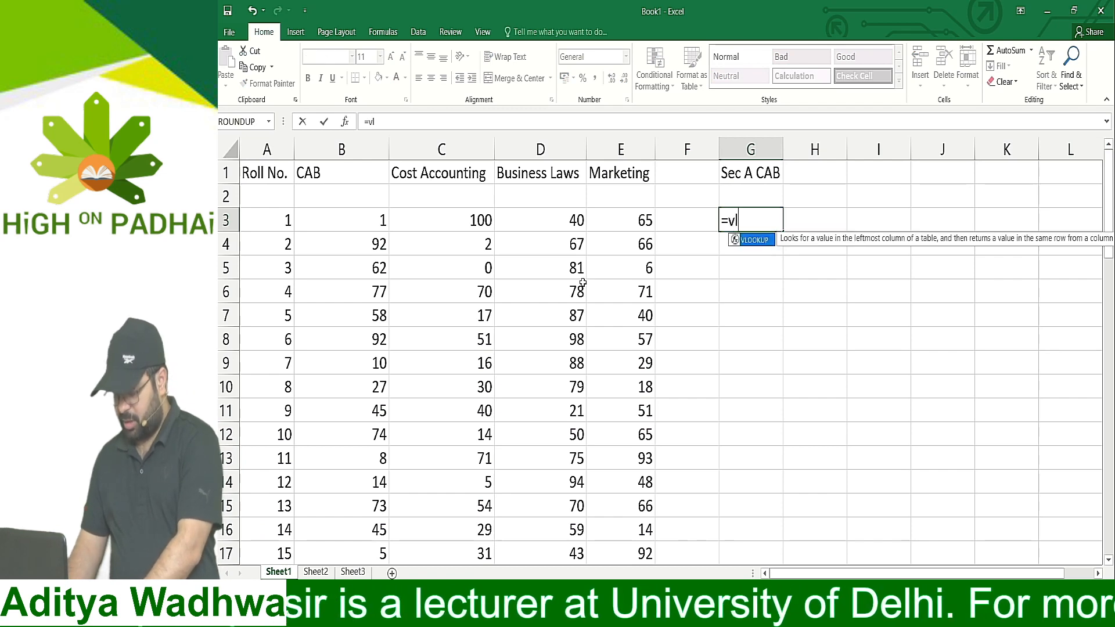
{"action": "type", "text": "ookup"}
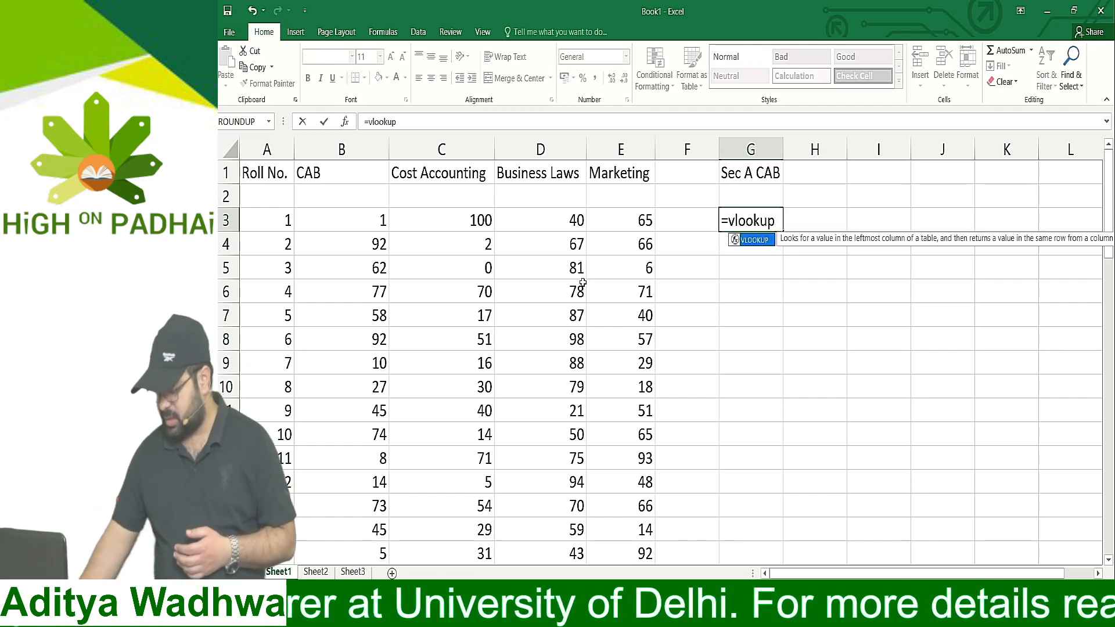
{"action": "type", "text": "("}
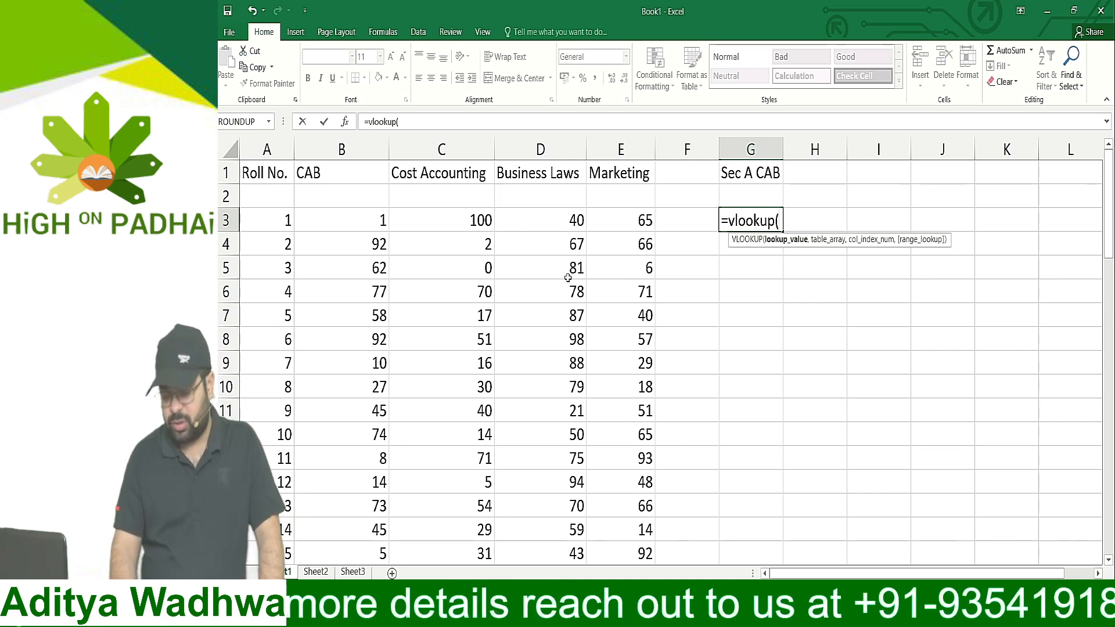
{"action": "key", "text": "Escape"}
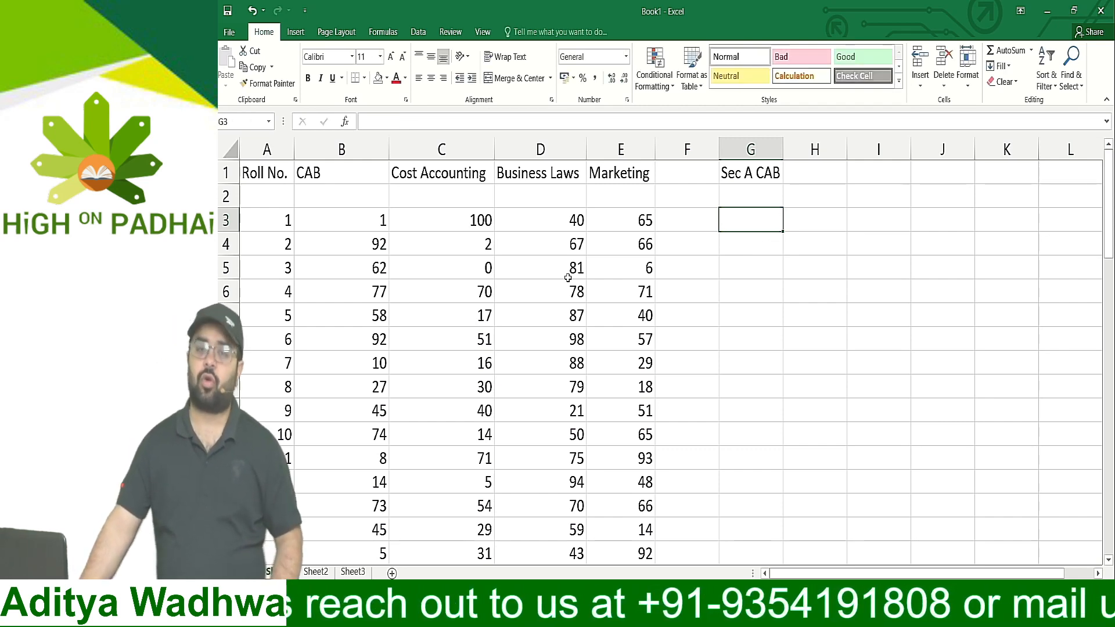
Enter 1 in G3 and 2 in G4 and extend the number series down column G to row 27
{"action": "type", "text": "1"}
{"action": "key", "text": "Return"}
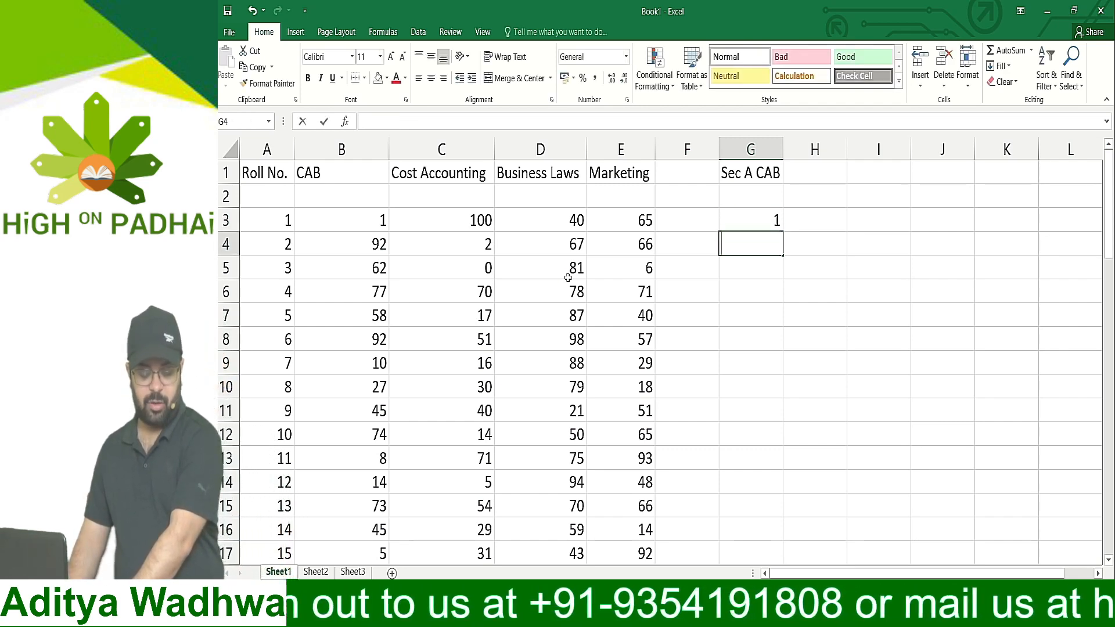
{"action": "type", "text": "2"}
{"action": "key", "text": "Return"}
{"action": "key", "text": "Up"}
{"action": "key", "text": "Up"}
{"action": "key", "text": "shift+Down"}
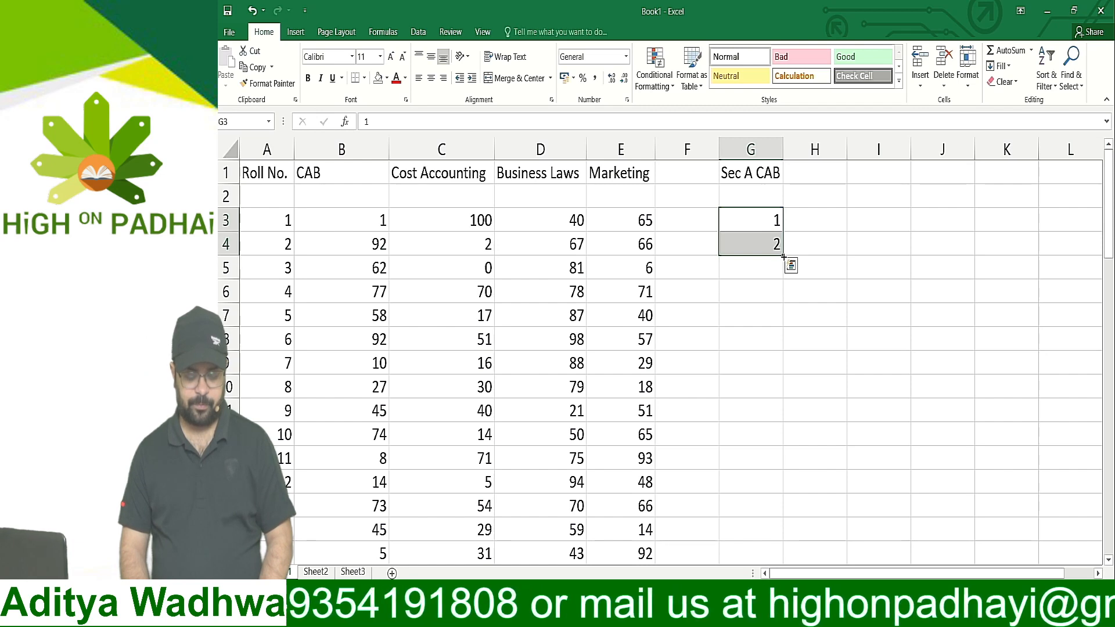
{"action": "left_click_drag", "start_coordinate": [782, 255], "coordinate": [784, 516]}
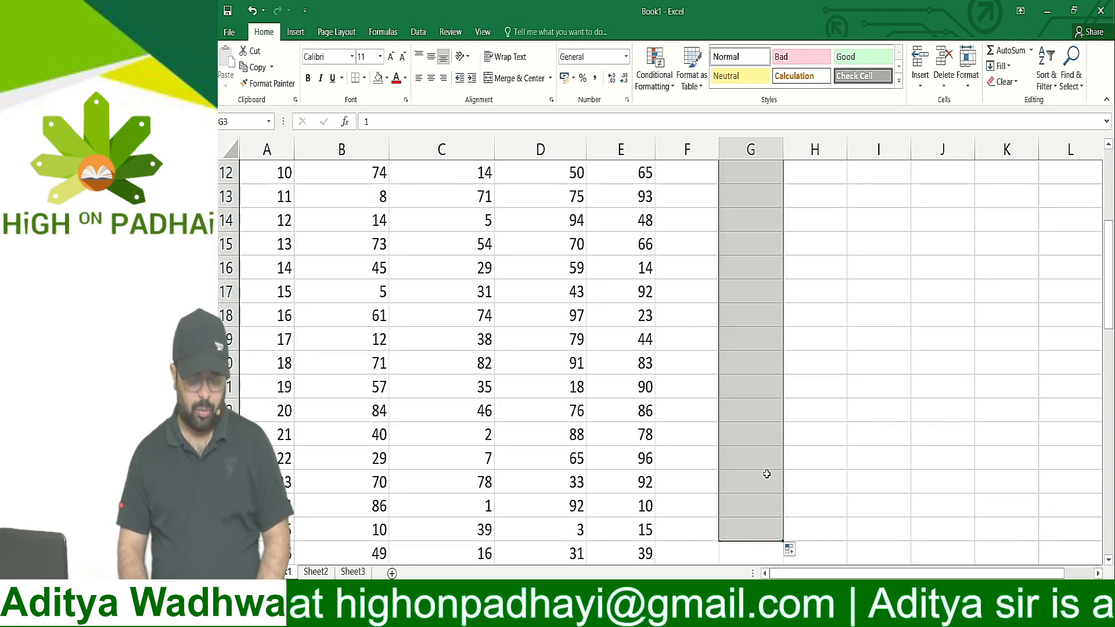
Enter the column label Roll No. in cell G2, directly under the Sec A CAB heading
{"action": "scroll", "coordinate": [737, 355], "scroll_direction": "up", "scroll_amount": 3}
{"action": "scroll", "coordinate": [737, 354], "scroll_direction": "up", "scroll_amount": 1}
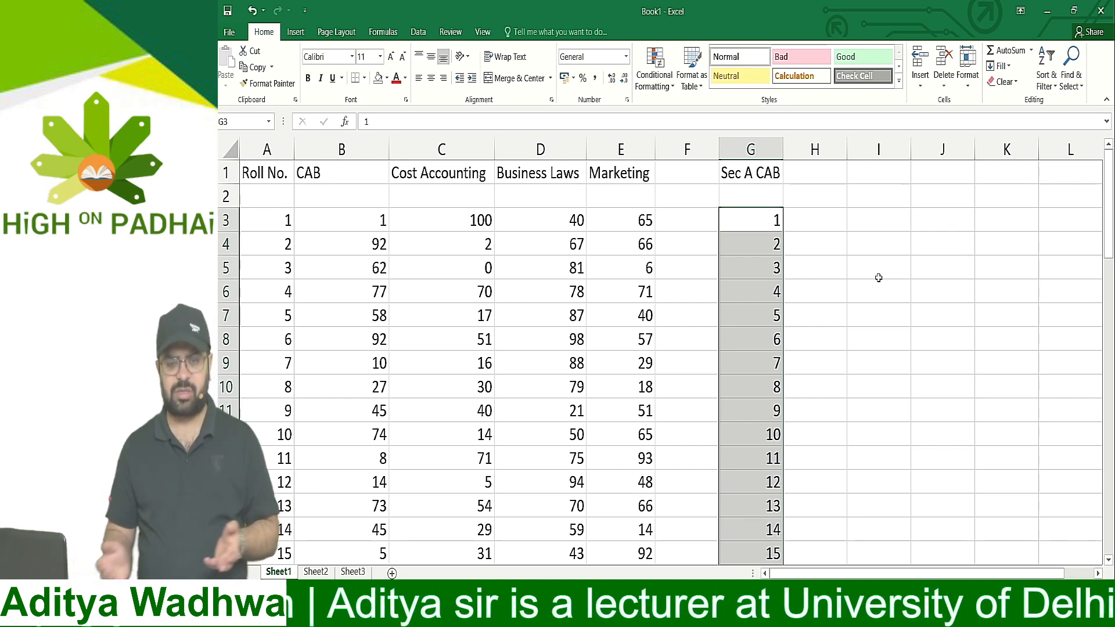
{"action": "key", "text": "shift+Up"}
{"action": "key", "text": "shift+Up"}
{"action": "key", "text": "shift+Up"}
{"action": "key", "text": "shift+Up"}
{"action": "key", "text": "shift+Up"}
{"action": "key", "text": "shift+Up"}
{"action": "key", "text": "shift+Up"}
{"action": "key", "text": "shift+Up"}
{"action": "key", "text": "shift+Up"}
{"action": "key", "text": "shift+Up"}
{"action": "key", "text": "shift+Up"}
{"action": "key", "text": "shift+Up"}
{"action": "key", "text": "shift+Up"}
{"action": "key", "text": "shift+Up"}
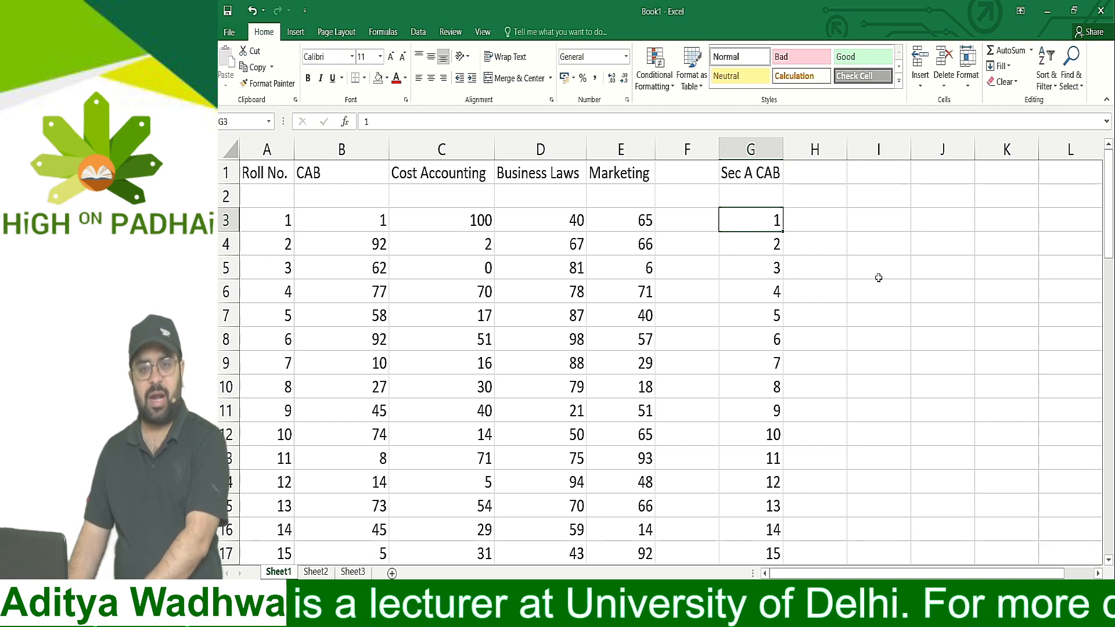
{"action": "key", "text": "Right"}
{"action": "key", "text": "Up"}
{"action": "key", "text": "Up"}
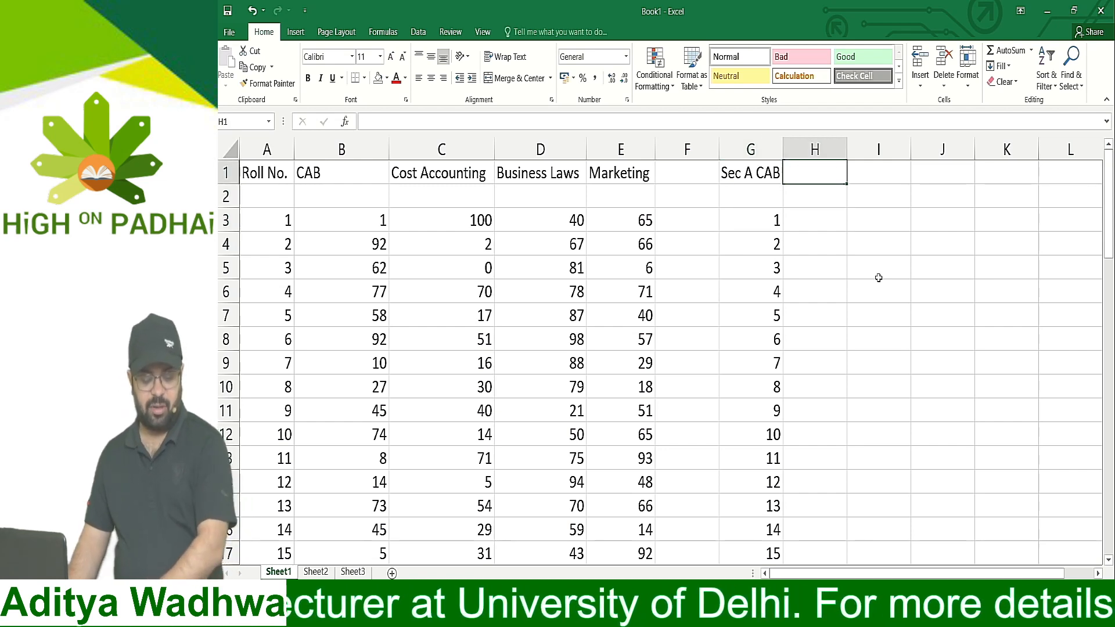
{"action": "key", "text": "Down"}
{"action": "key", "text": "Left"}
{"action": "type", "text": "Rol"}
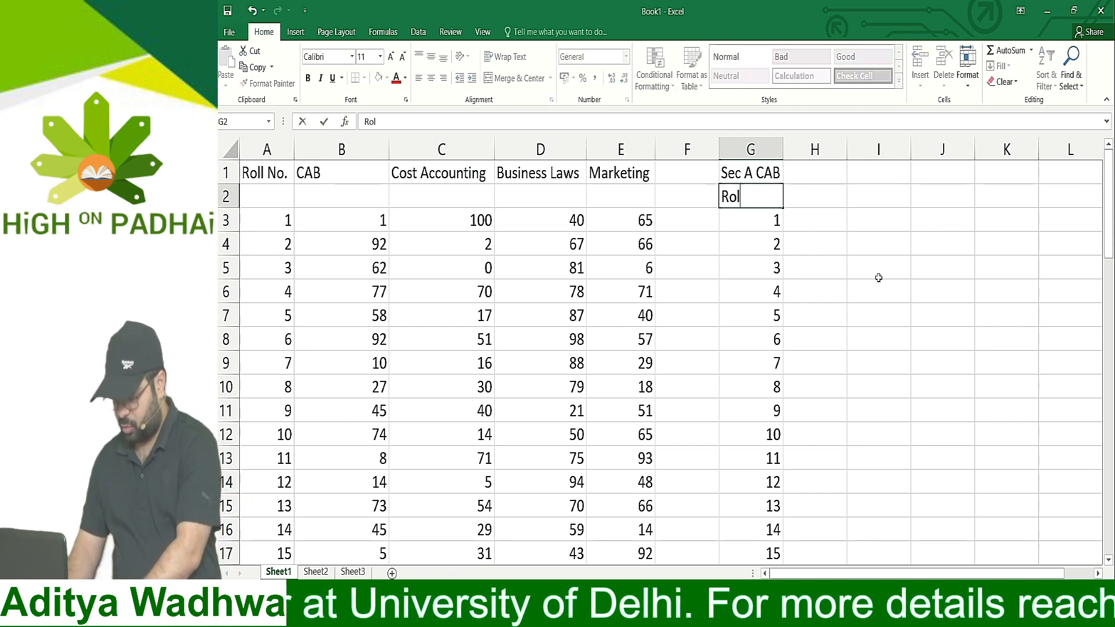
{"action": "type", "text": "l No."}
{"action": "key", "text": "Return"}
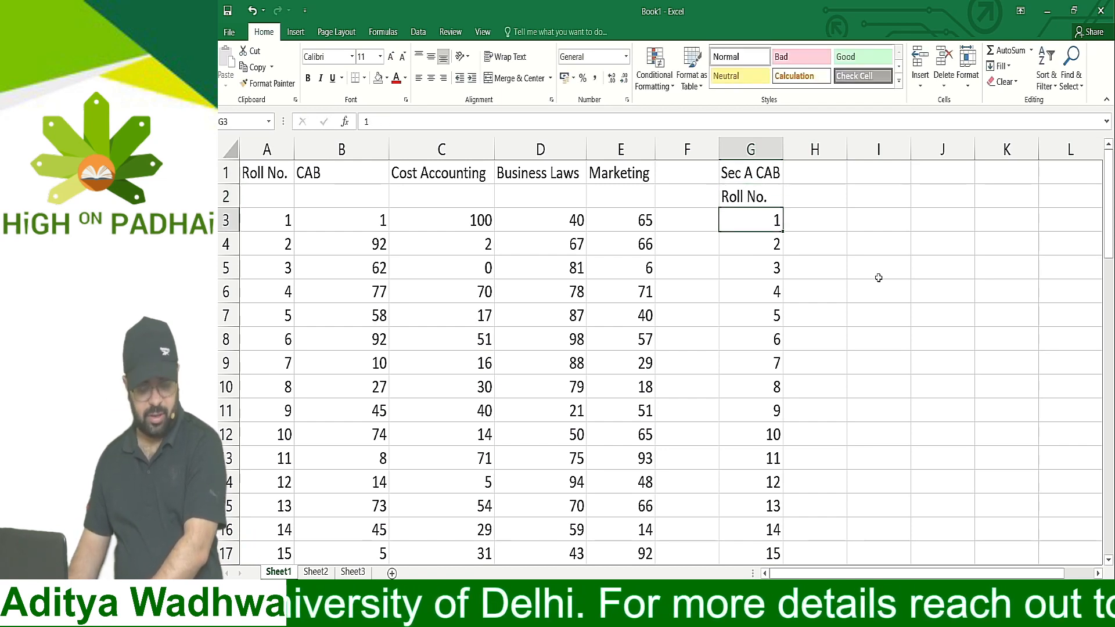
Format the Roll No. label in G2 as bold dark red text
{"action": "key", "text": "Up"}
{"action": "key", "text": "ctrl+b"}
{"action": "key", "text": "Right"}
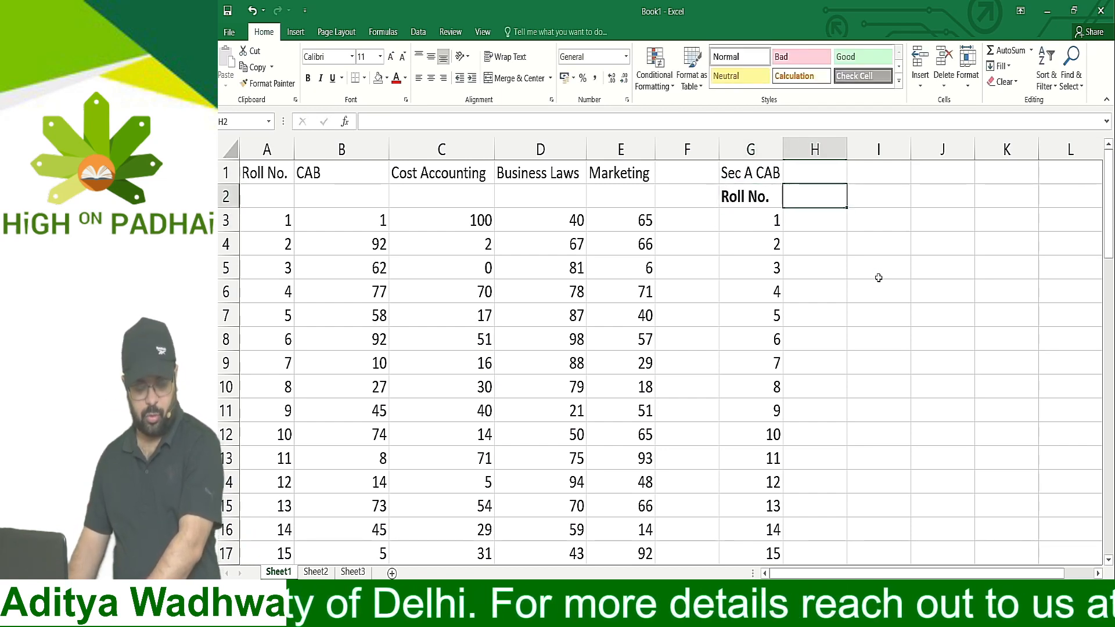
{"action": "key", "text": "Left"}
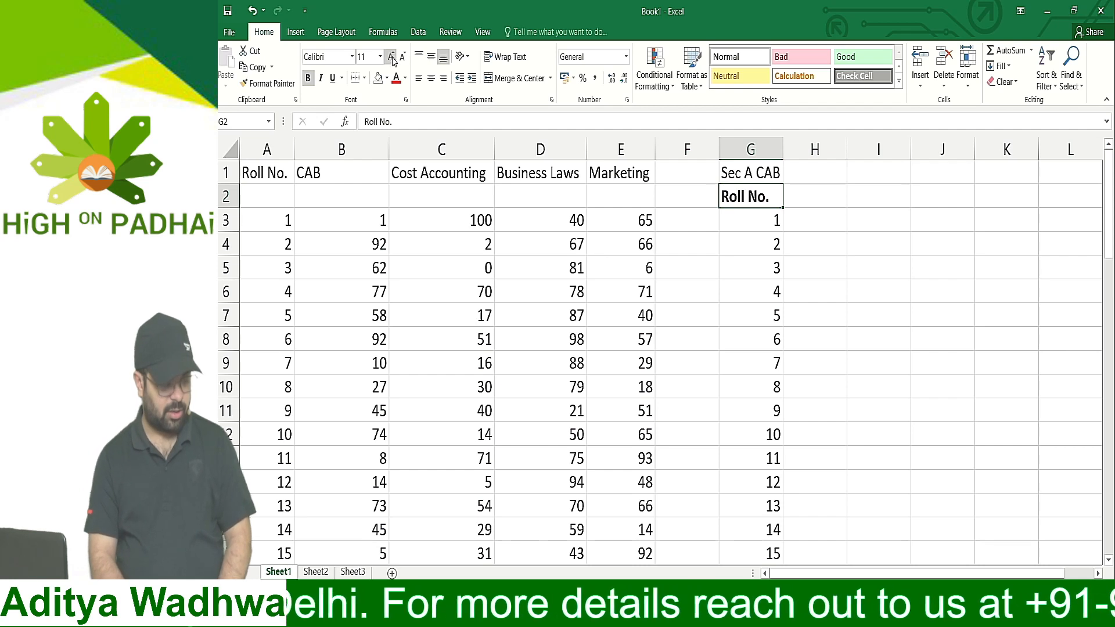
{"action": "left_click", "coordinate": [396, 78]}
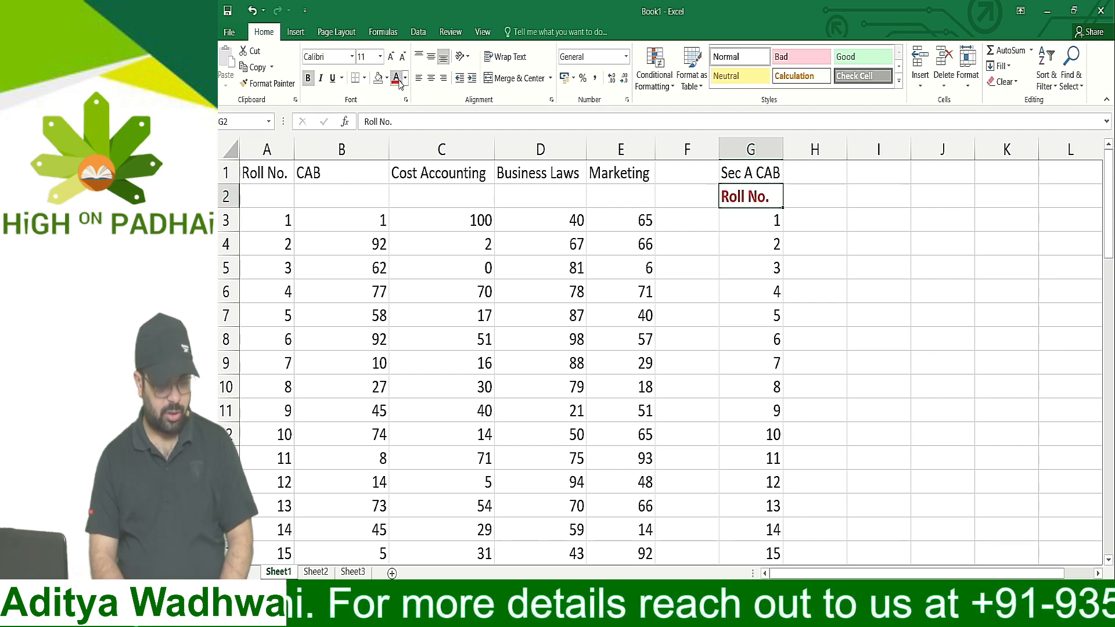
Enter the label Marks in H2 and format it as bold dark red text
{"action": "left_click", "coordinate": [825, 197]}
{"action": "type", "text": "Marks"}
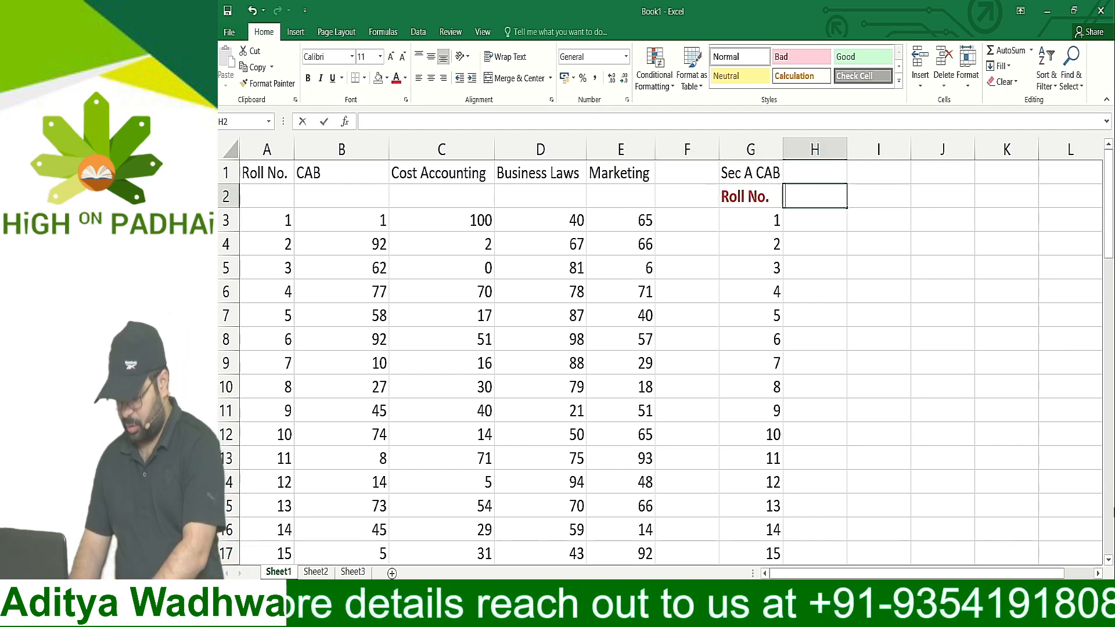
{"action": "key", "text": "Return"}
{"action": "key", "text": "Up"}
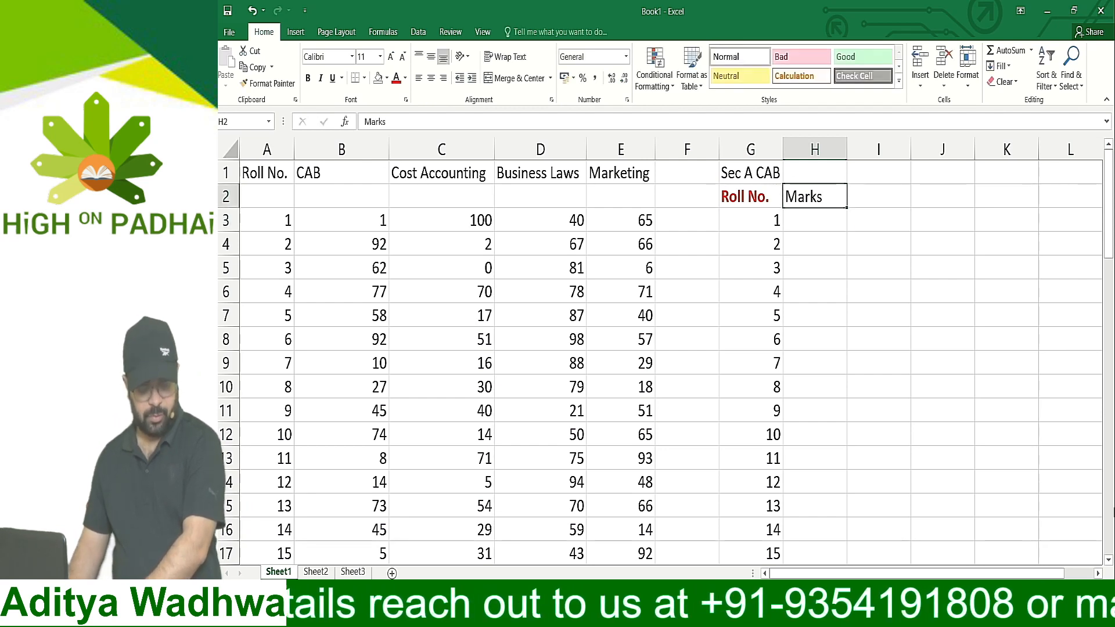
{"action": "key", "text": "ctrl+b"}
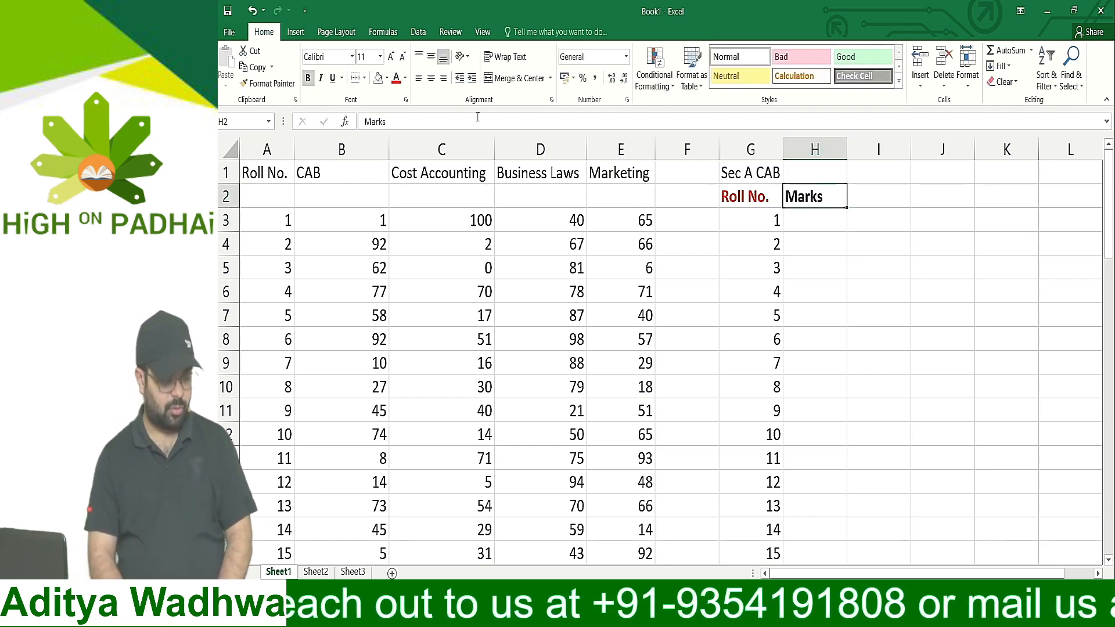
{"action": "left_click", "coordinate": [396, 78]}
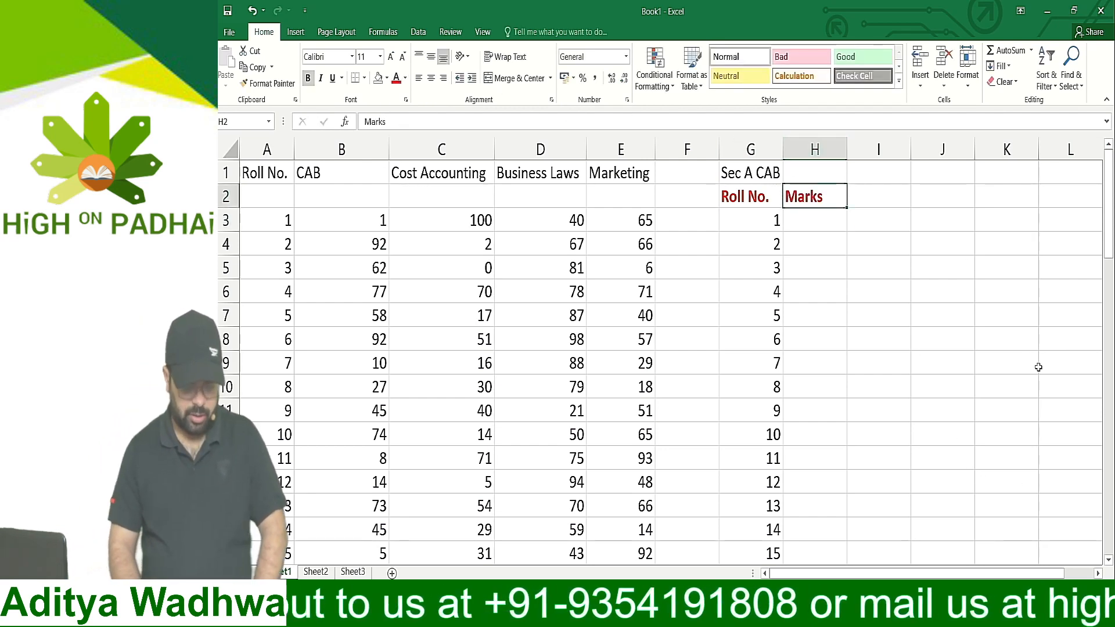
Merge and center the Sec A CAB heading across G1:H1 and make it bold and underlined
{"action": "left_click", "coordinate": [758, 173]}
{"action": "left_click_drag", "start_coordinate": [759, 173], "coordinate": [806, 174]}
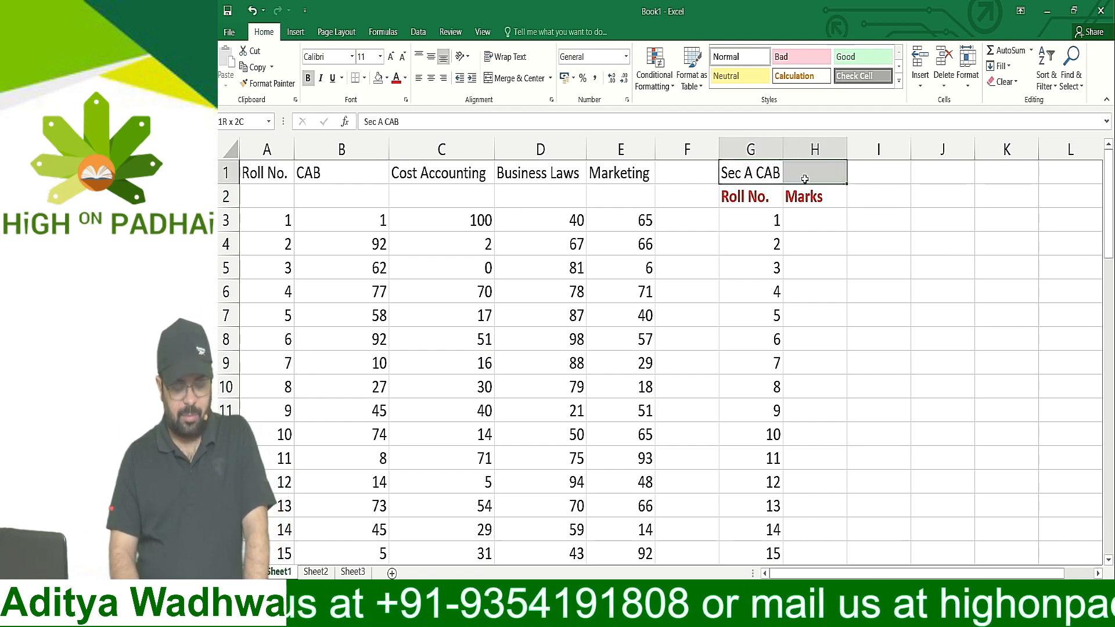
{"action": "left_click", "coordinate": [528, 79]}
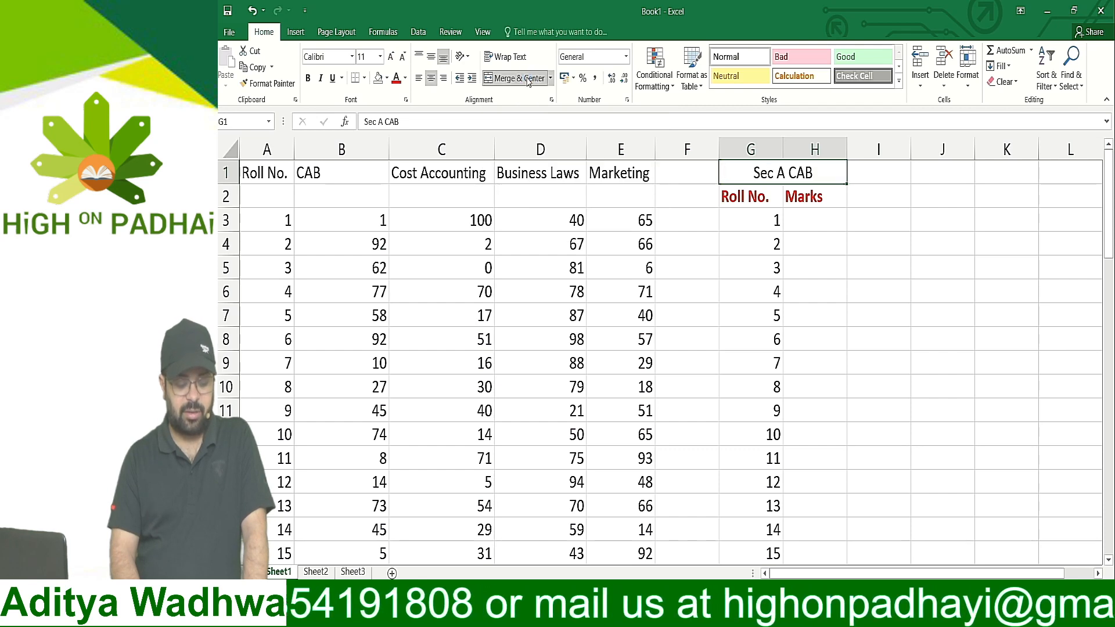
{"action": "left_click", "coordinate": [308, 78]}
{"action": "left_click", "coordinate": [332, 78]}
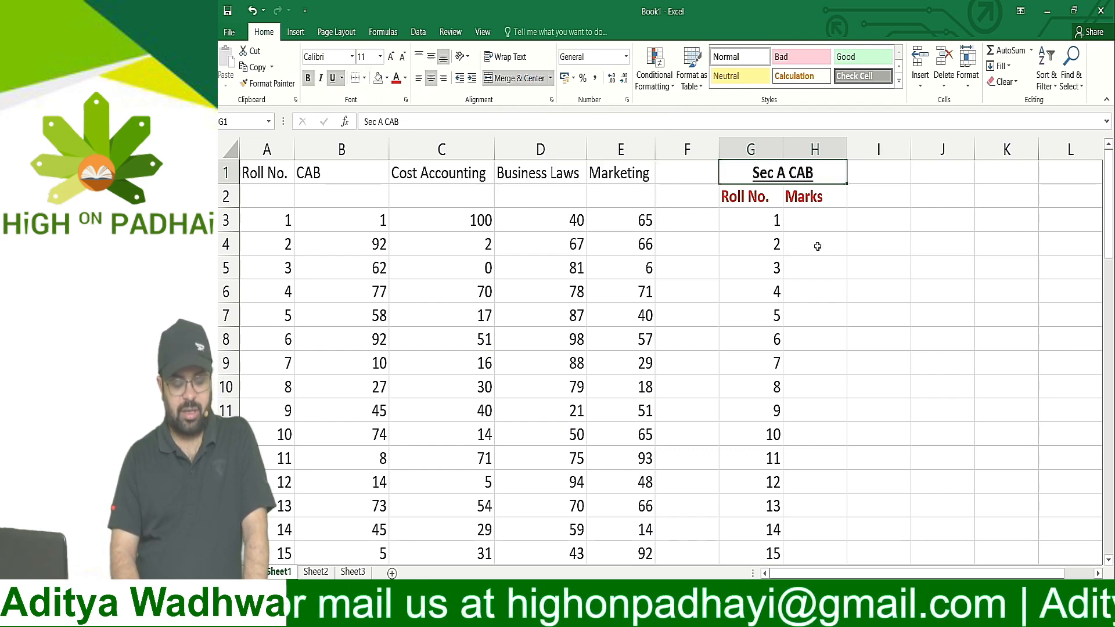
Start a VLOOKUP formula in H3 with the roll number in G3 as the lookup value
{"action": "left_click", "coordinate": [816, 249]}
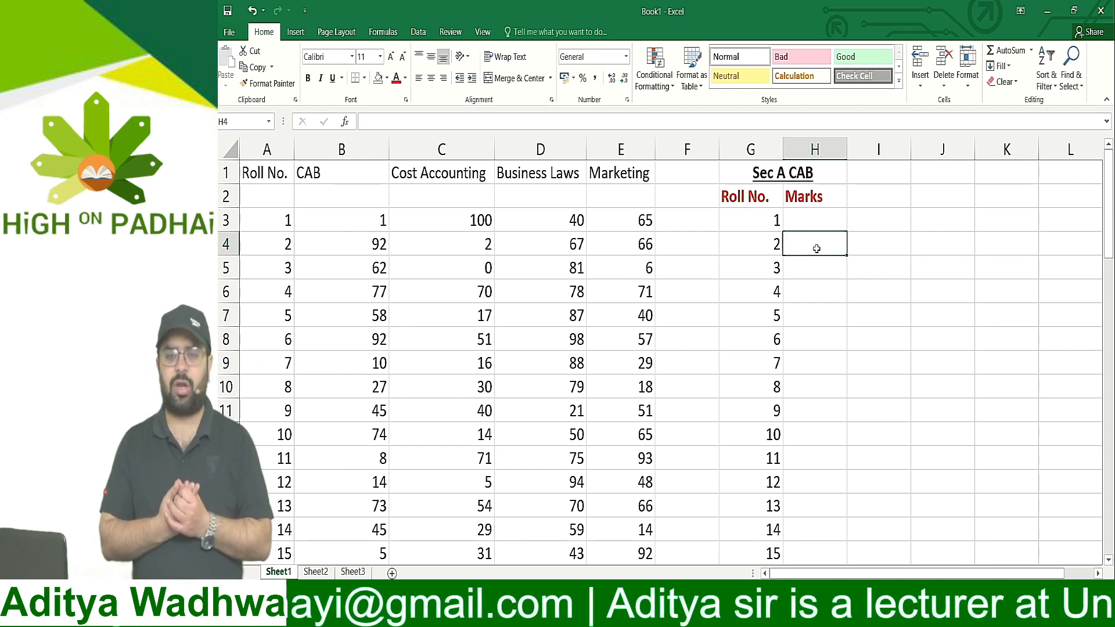
{"action": "key", "text": "Up"}
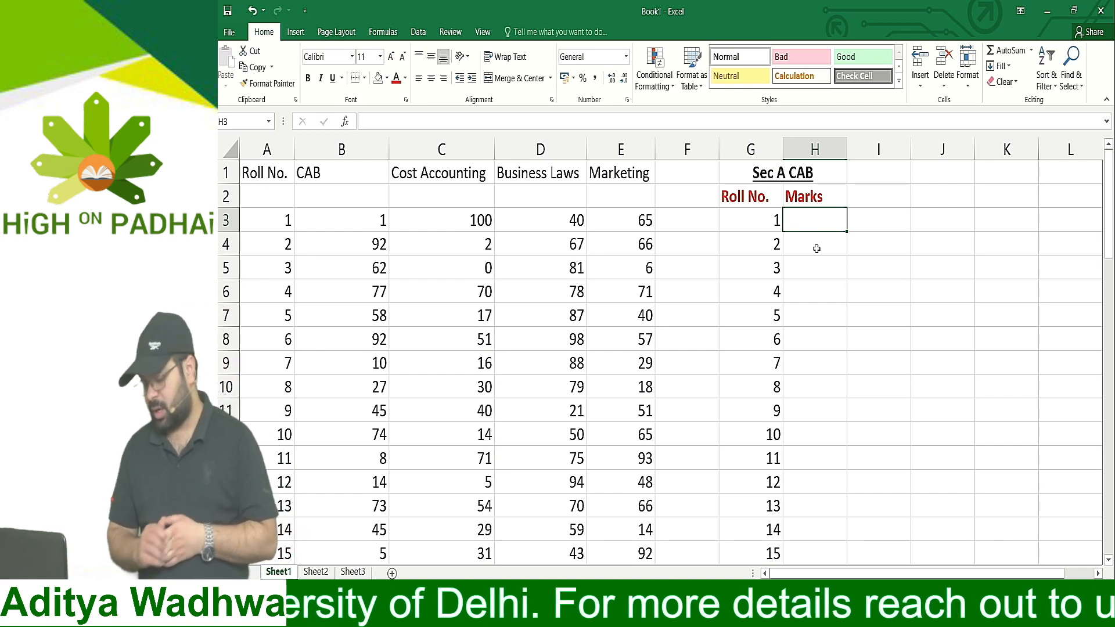
{"action": "type", "text": "="}
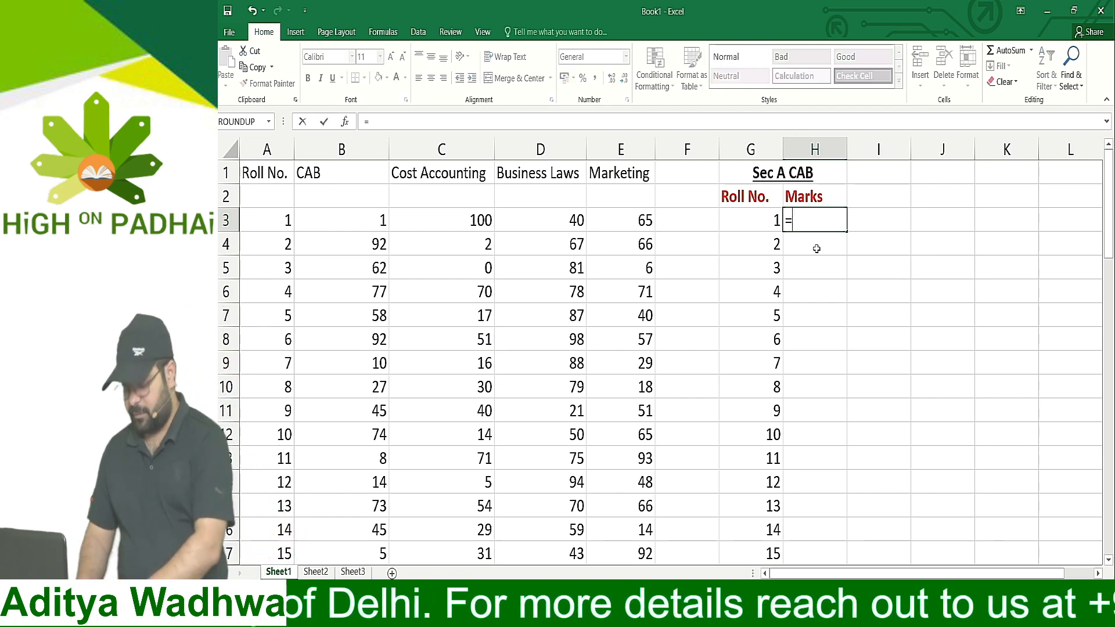
{"action": "type", "text": "vlookup"}
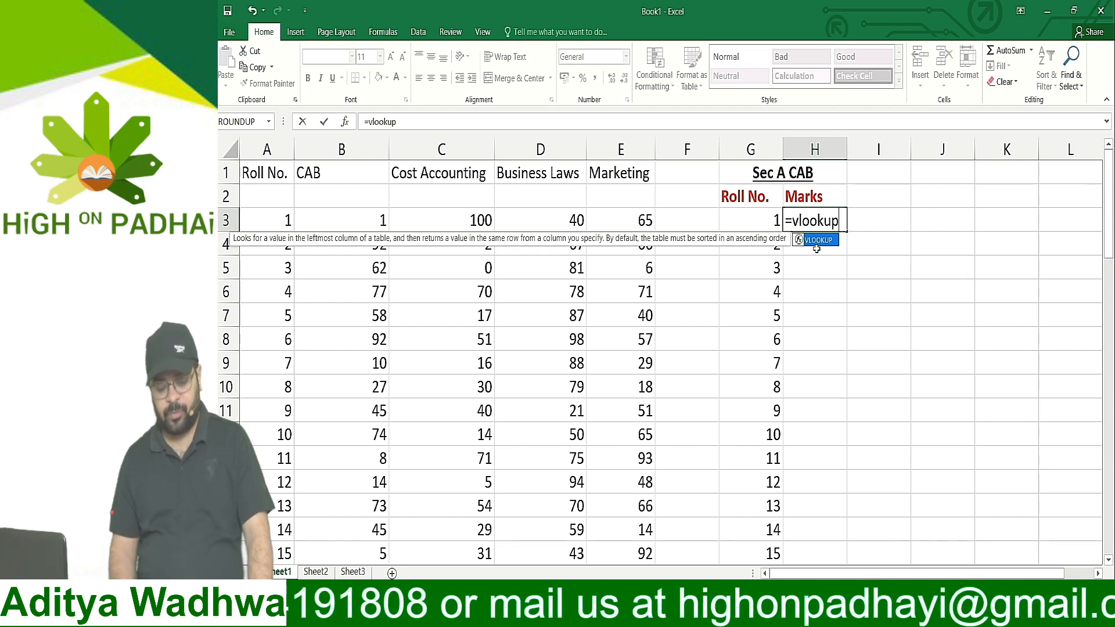
{"action": "type", "text": "("}
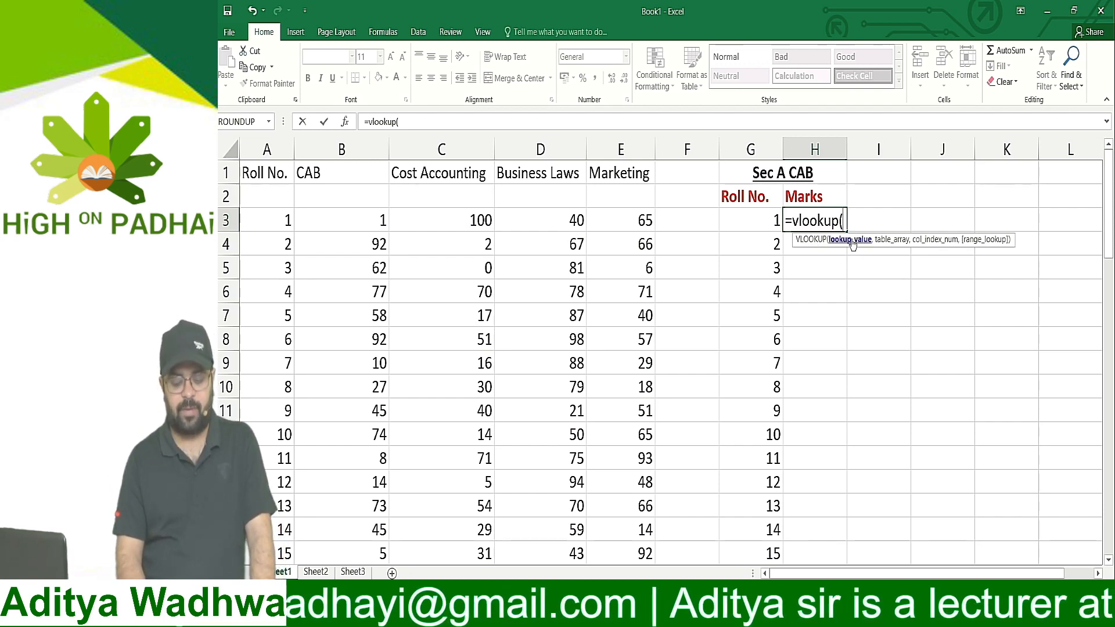
{"action": "left_click", "coordinate": [764, 221]}
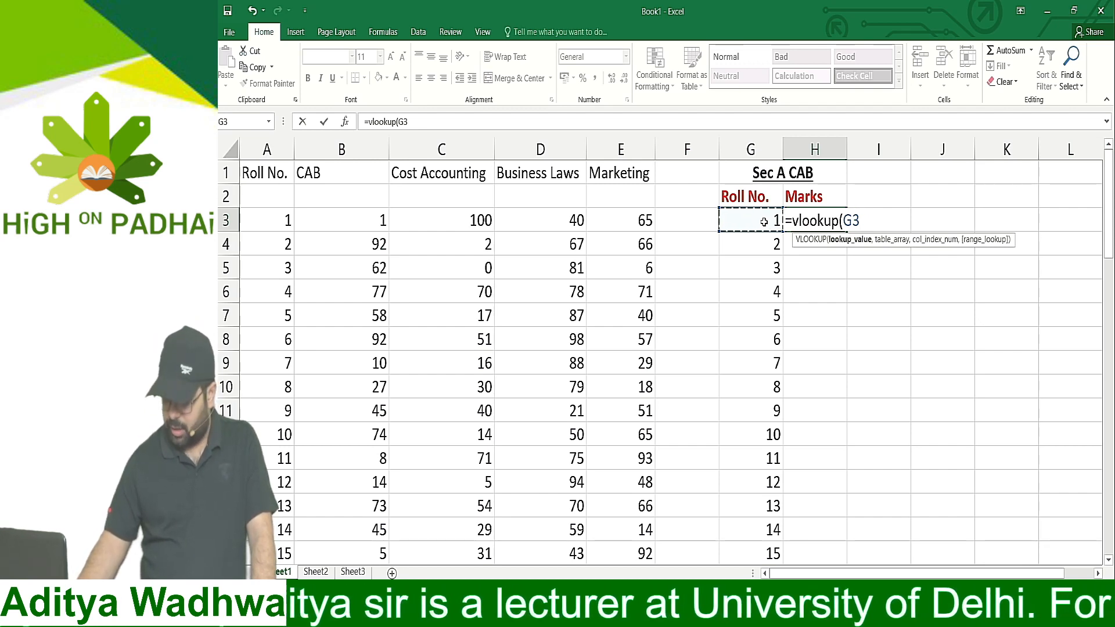
{"action": "type", "text": ","}
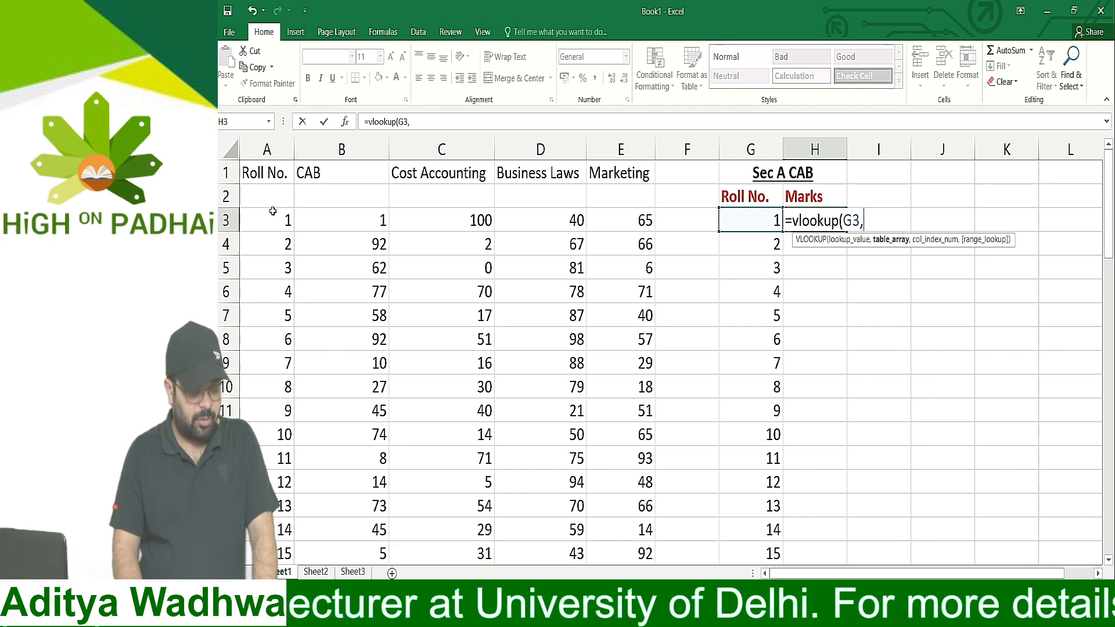
Complete the VLOOKUP formula in H3 with A3:E52 as the table array and 2 as the column index
{"action": "left_click_drag", "start_coordinate": [273, 215], "coordinate": [645, 480]}
{"action": "scroll", "coordinate": [712, 337], "scroll_direction": "up", "scroll_amount": 10}
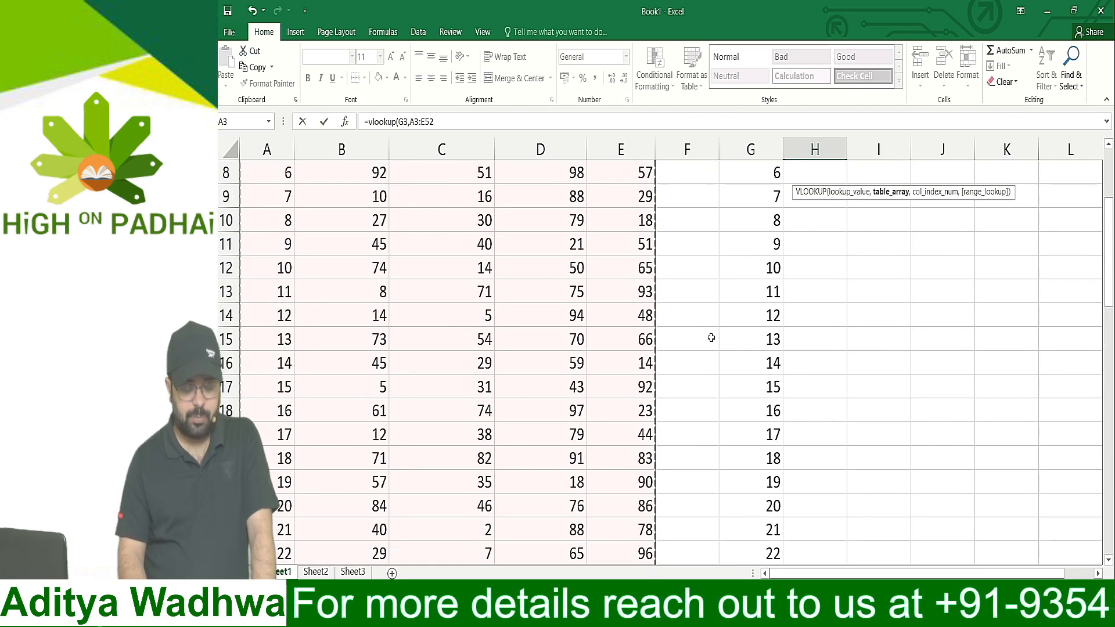
{"action": "scroll", "coordinate": [712, 337], "scroll_direction": "up", "scroll_amount": 3}
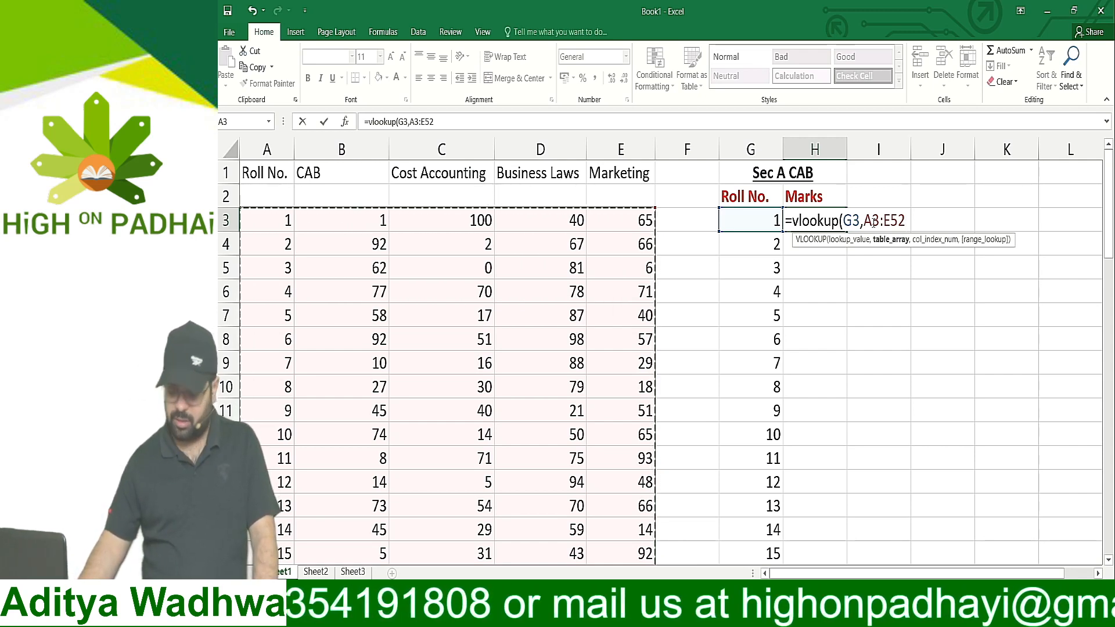
{"action": "type", "text": ","}
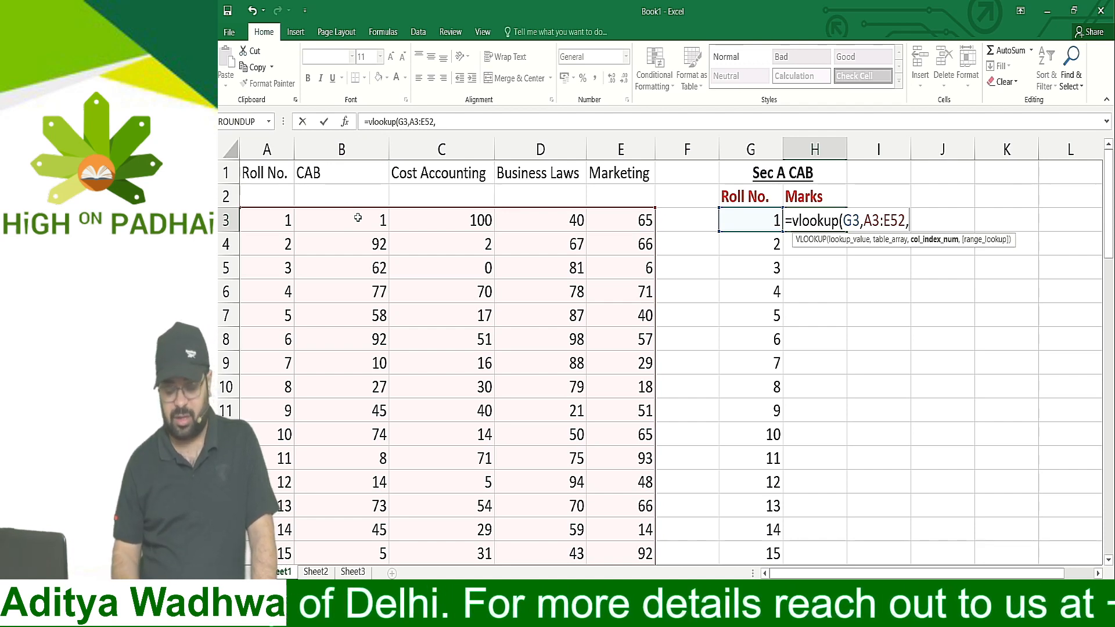
{"action": "type", "text": "2"}
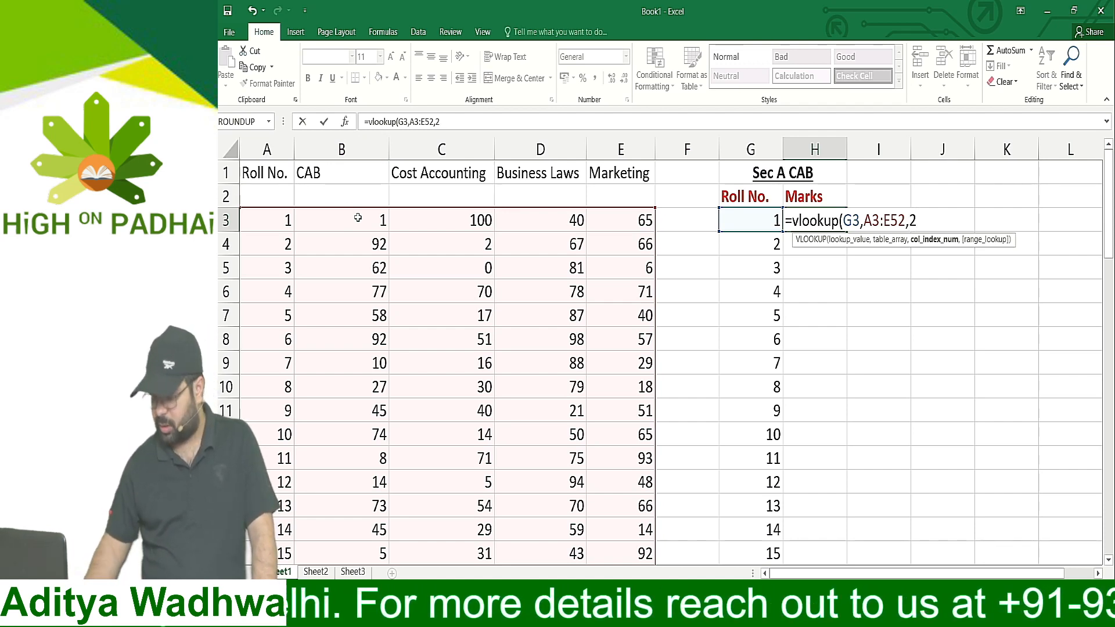
{"action": "type", "text": ")"}
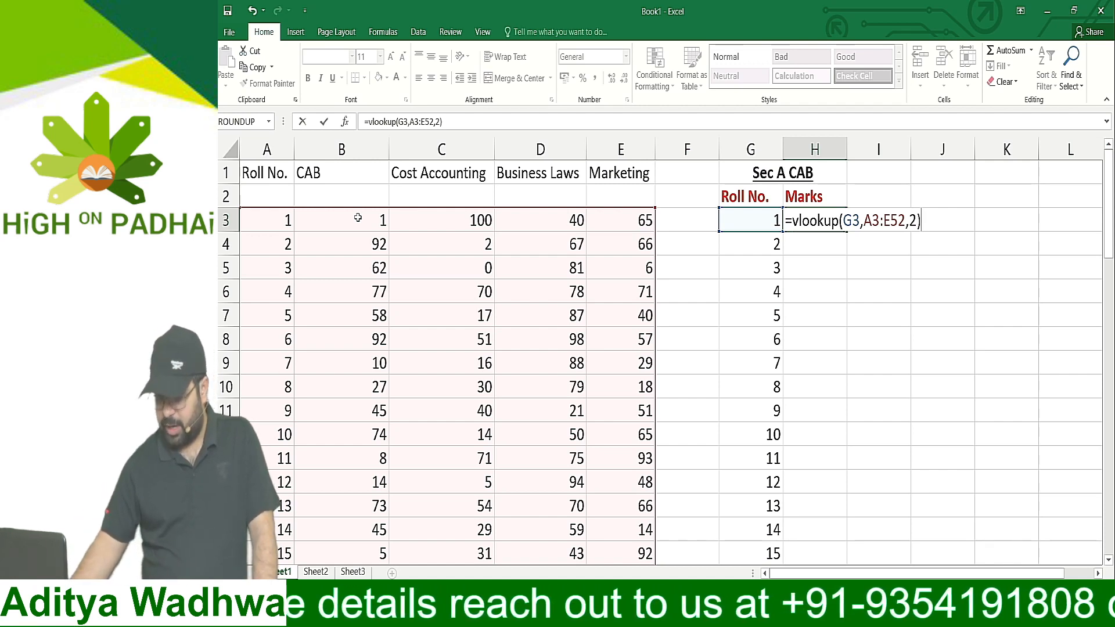
{"action": "key", "text": "Return"}
Set the CAB mark of roll number 1 in cell B3 to 67
{"action": "key", "text": "Up"}
{"action": "key", "text": "Left"}
{"action": "key", "text": "Left"}
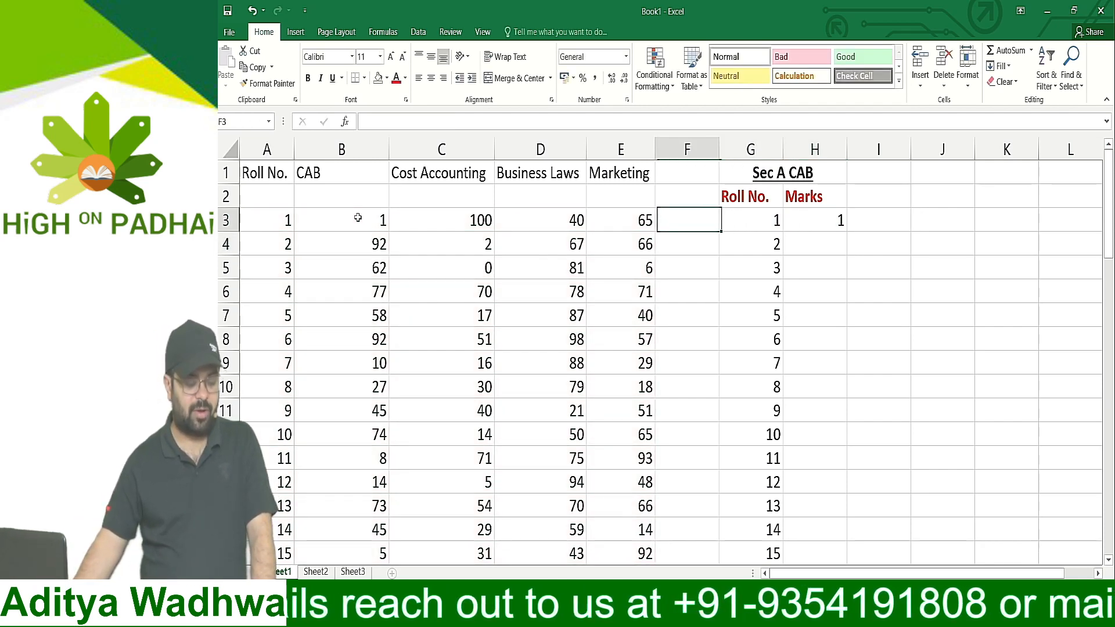
{"action": "key", "text": "Left"}
{"action": "key", "text": "Left"}
{"action": "key", "text": "Left"}
{"action": "key", "text": "Left"}
{"action": "key", "text": "Right"}
{"action": "key", "text": "Right"}
{"action": "key", "text": "Right"}
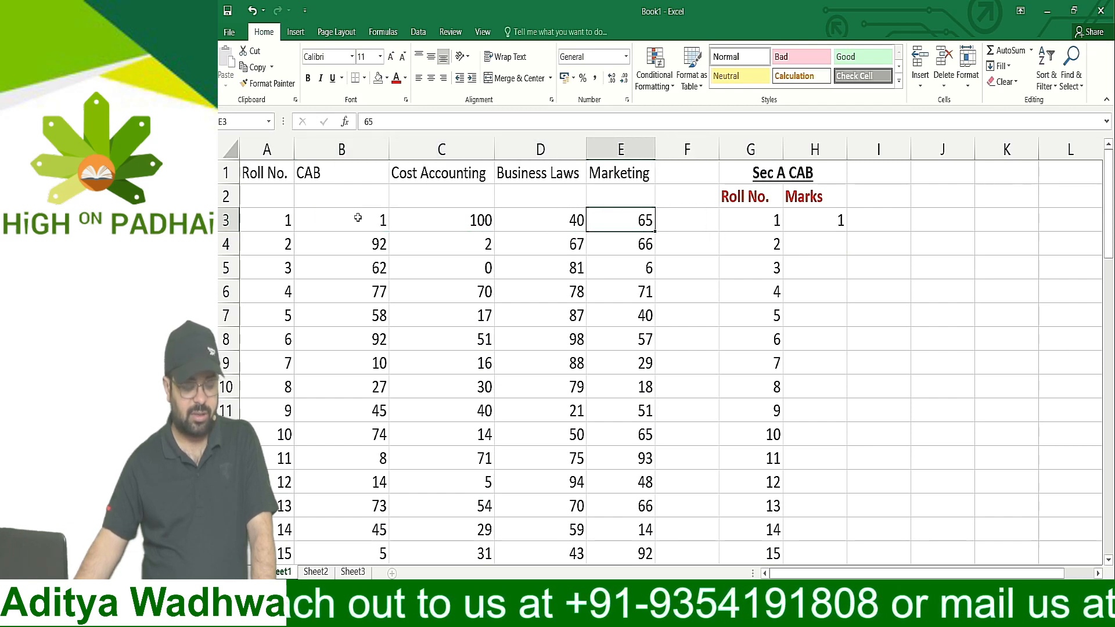
{"action": "key", "text": "Left"}
{"action": "key", "text": "Left"}
{"action": "key", "text": "Left"}
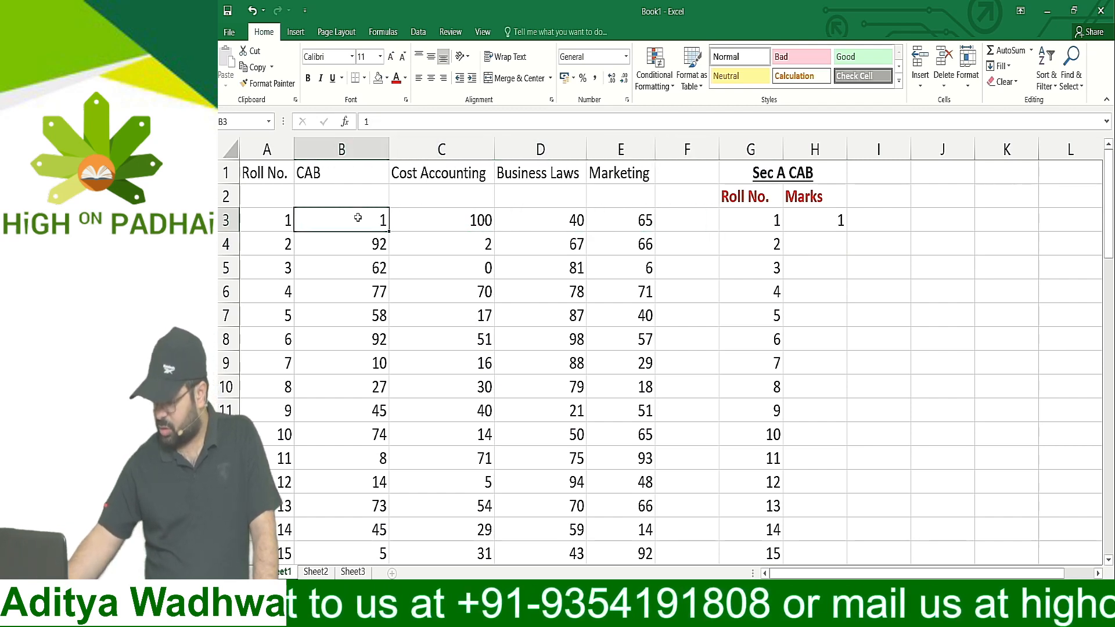
{"action": "type", "text": "67"}
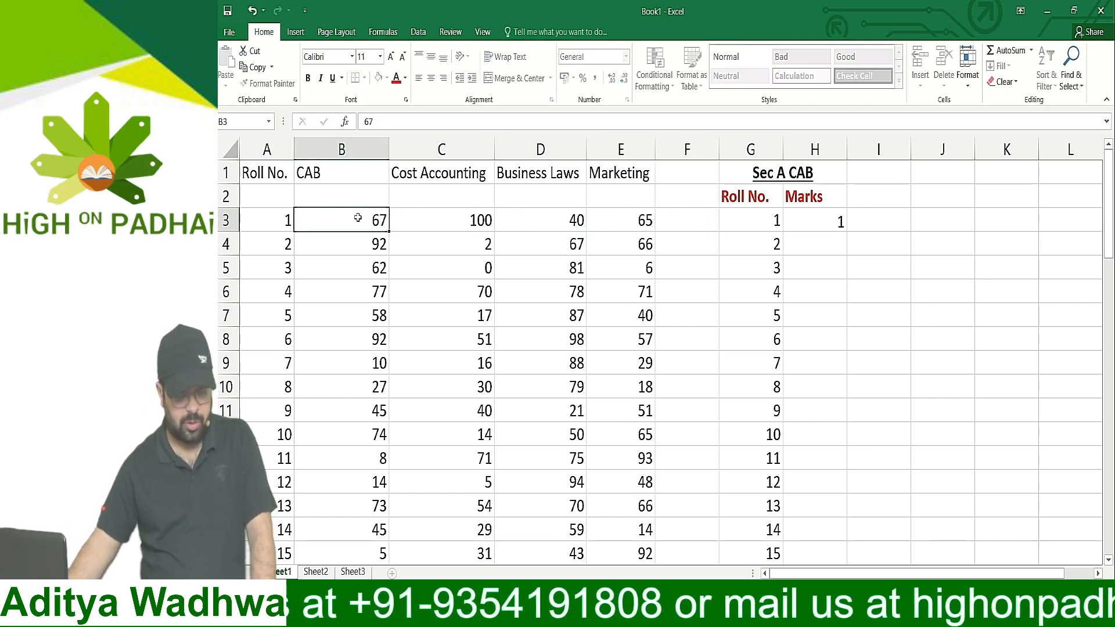
{"action": "key", "text": "ctrl+Return"}
Fill the VLOOKUP formula from H3 down the Marks column to row 27
{"action": "key", "text": "Right"}
{"action": "key", "text": "Right"}
{"action": "key", "text": "Right"}
{"action": "key", "text": "Right"}
{"action": "key", "text": "Right"}
{"action": "key", "text": "Right"}
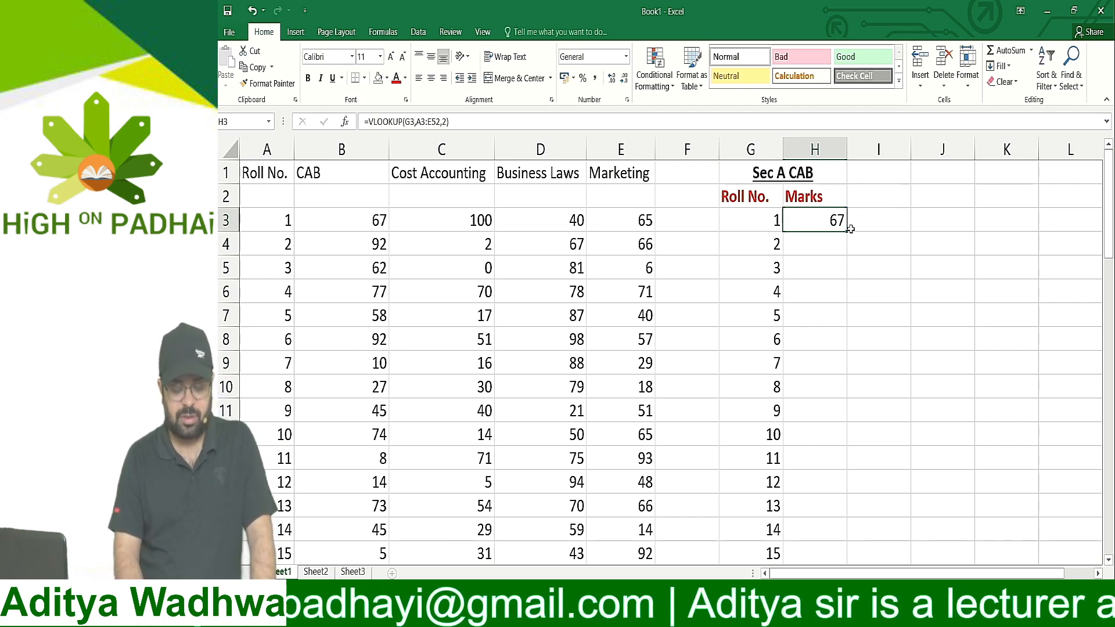
{"action": "left_click_drag", "start_coordinate": [844, 231], "coordinate": [846, 491]}
{"action": "scroll", "coordinate": [843, 470], "scroll_direction": "down", "scroll_amount": 1}
{"action": "scroll", "coordinate": [843, 470], "scroll_direction": "down", "scroll_amount": 1}
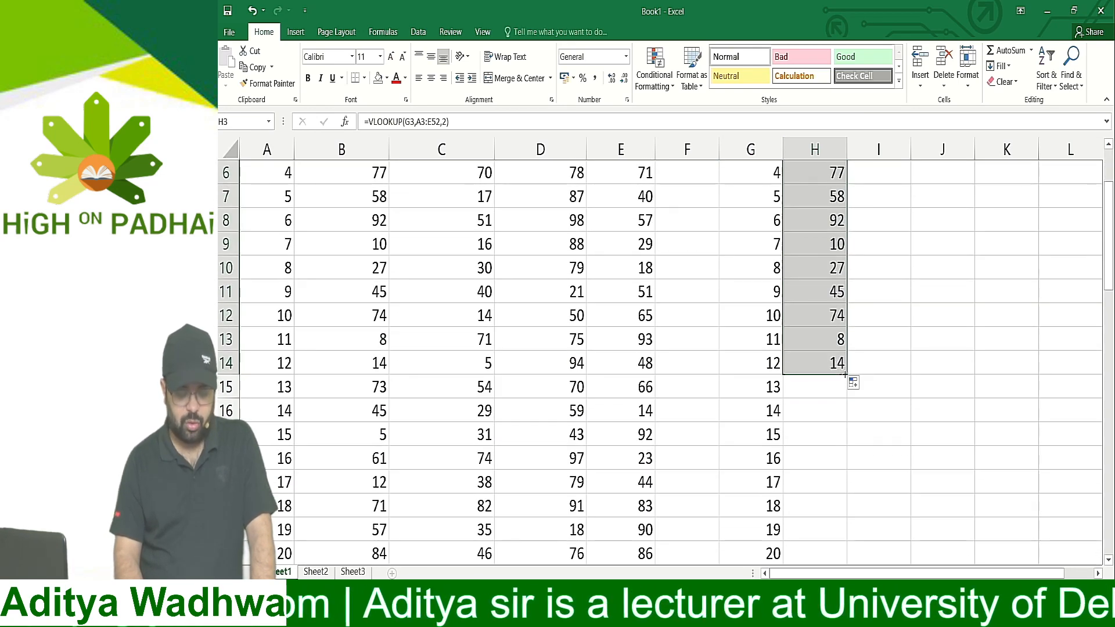
{"action": "left_click_drag", "start_coordinate": [846, 374], "coordinate": [820, 441]}
{"action": "scroll", "coordinate": [892, 391], "scroll_direction": "up", "scroll_amount": 2}
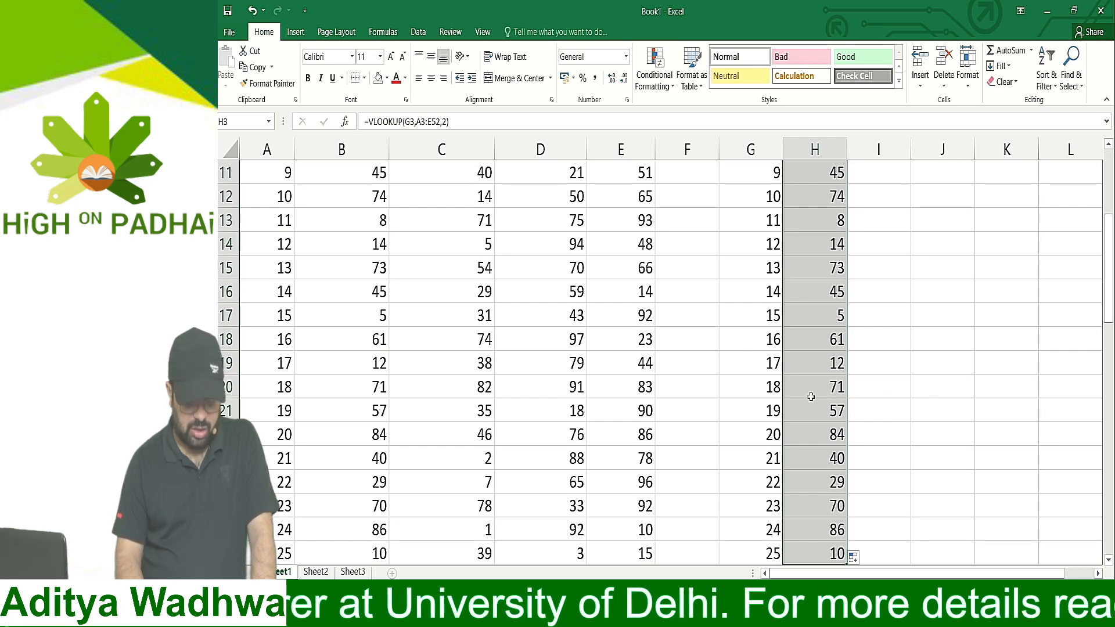
{"action": "scroll", "coordinate": [818, 389], "scroll_direction": "up", "scroll_amount": 4}
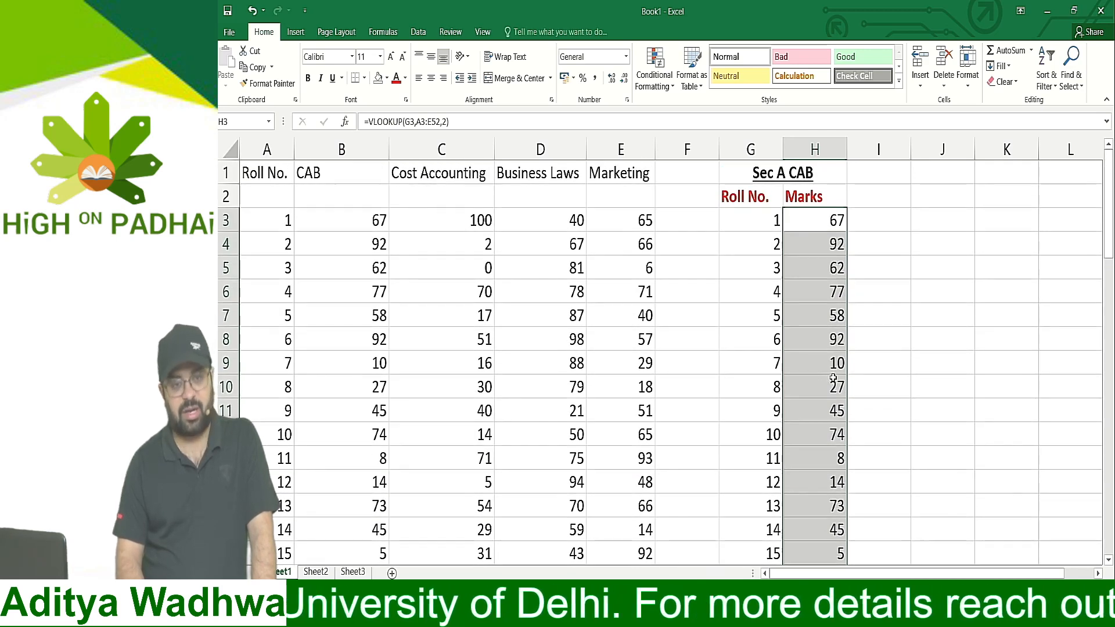
Inspect the VLOOKUP formula in H11 and trace its table array down the marks table to its last row
{"action": "left_click", "coordinate": [823, 268]}
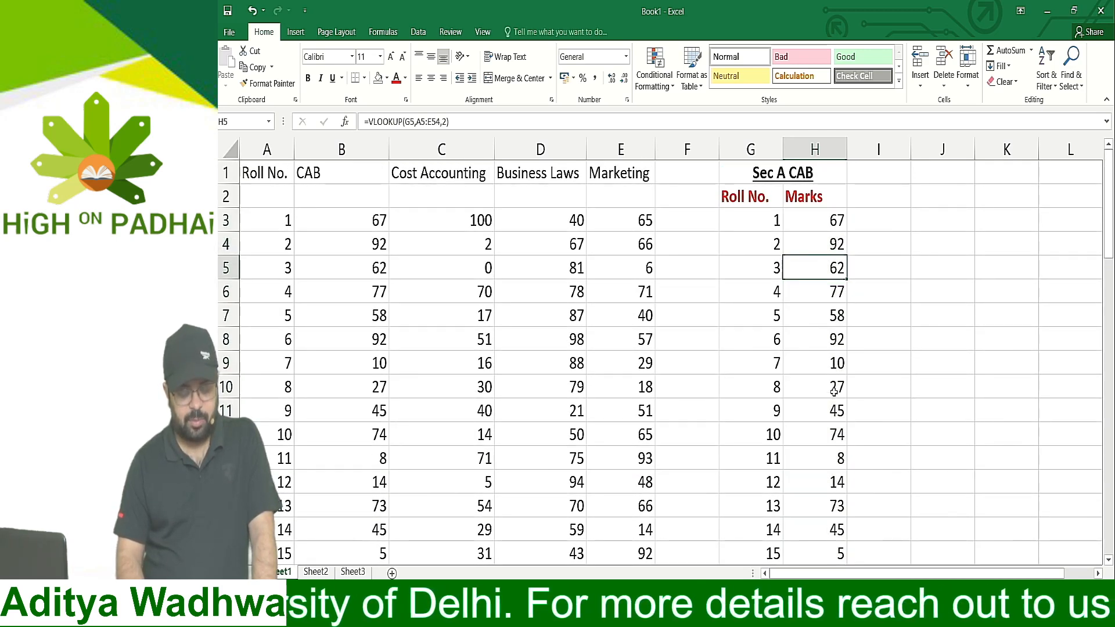
{"action": "double_click", "coordinate": [817, 411]}
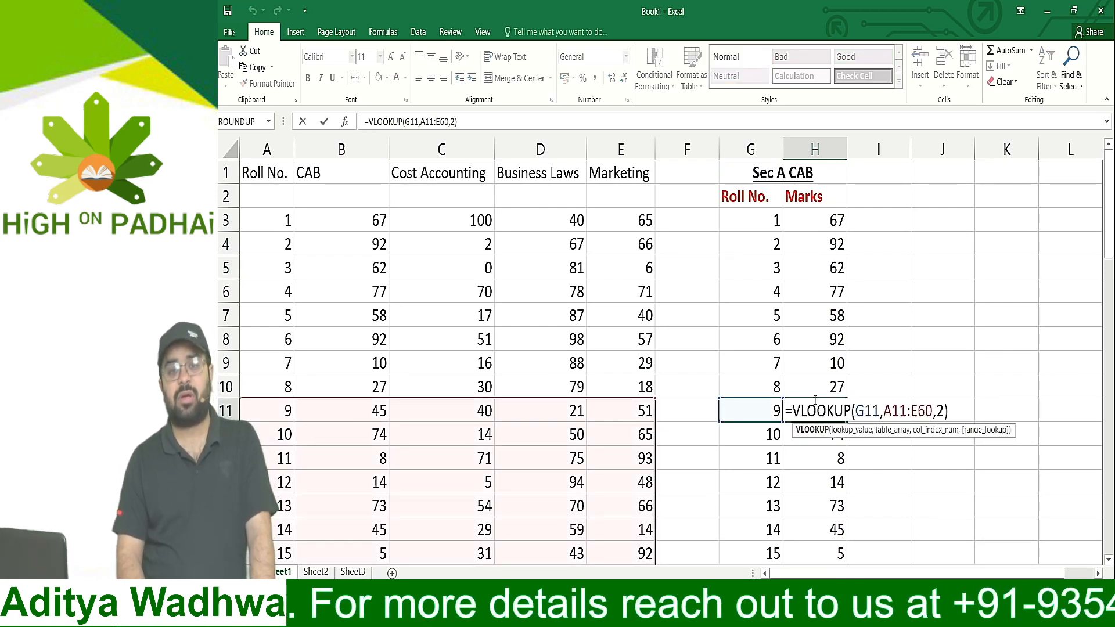
{"action": "scroll", "coordinate": [719, 431], "scroll_direction": "down", "scroll_amount": 7}
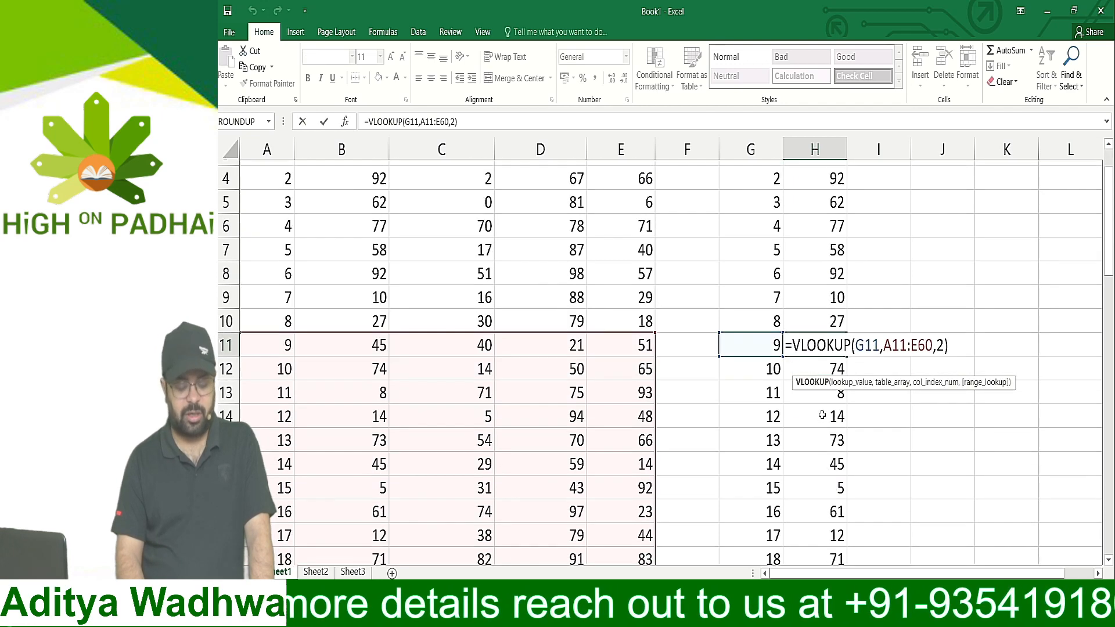
{"action": "scroll", "coordinate": [719, 431], "scroll_direction": "down", "scroll_amount": 9}
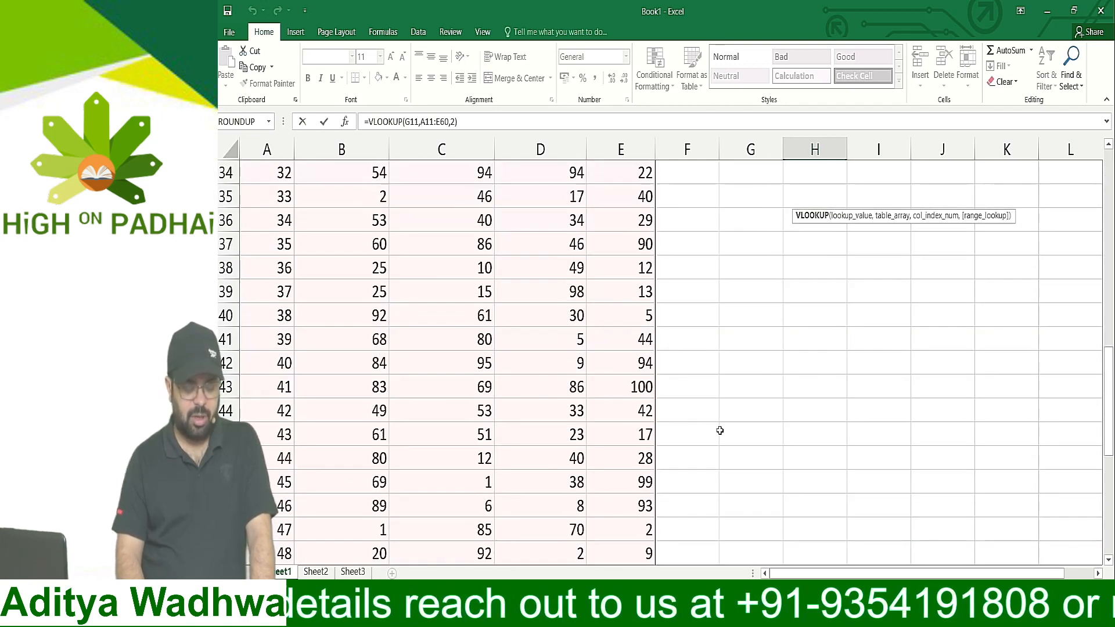
{"action": "scroll", "coordinate": [719, 425], "scroll_direction": "up", "scroll_amount": 12}
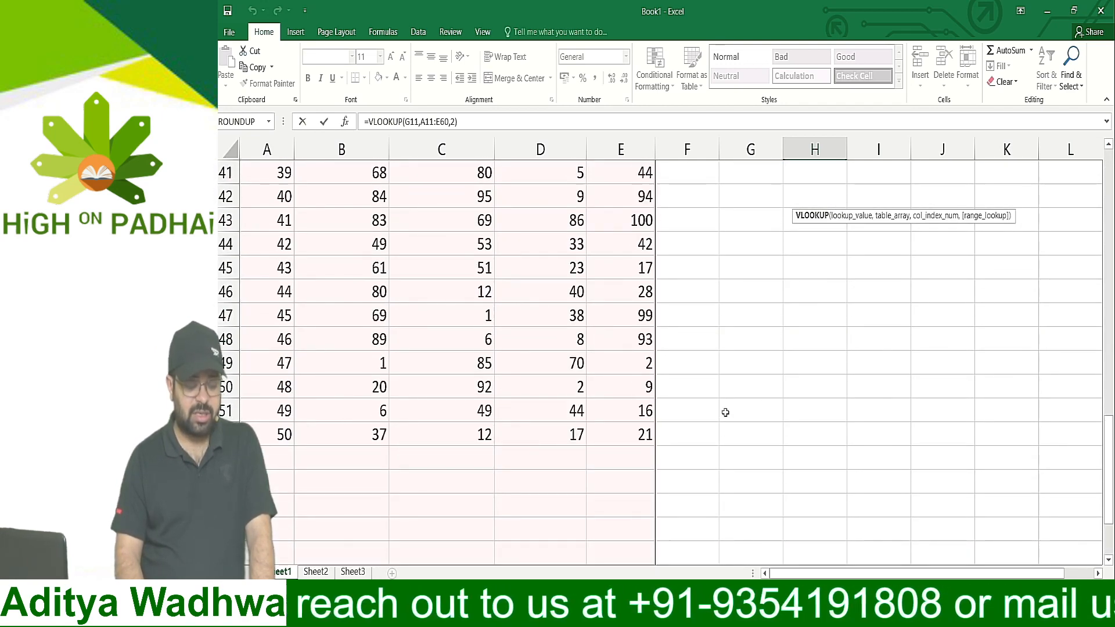
{"action": "scroll", "coordinate": [735, 410], "scroll_direction": "up", "scroll_amount": 4}
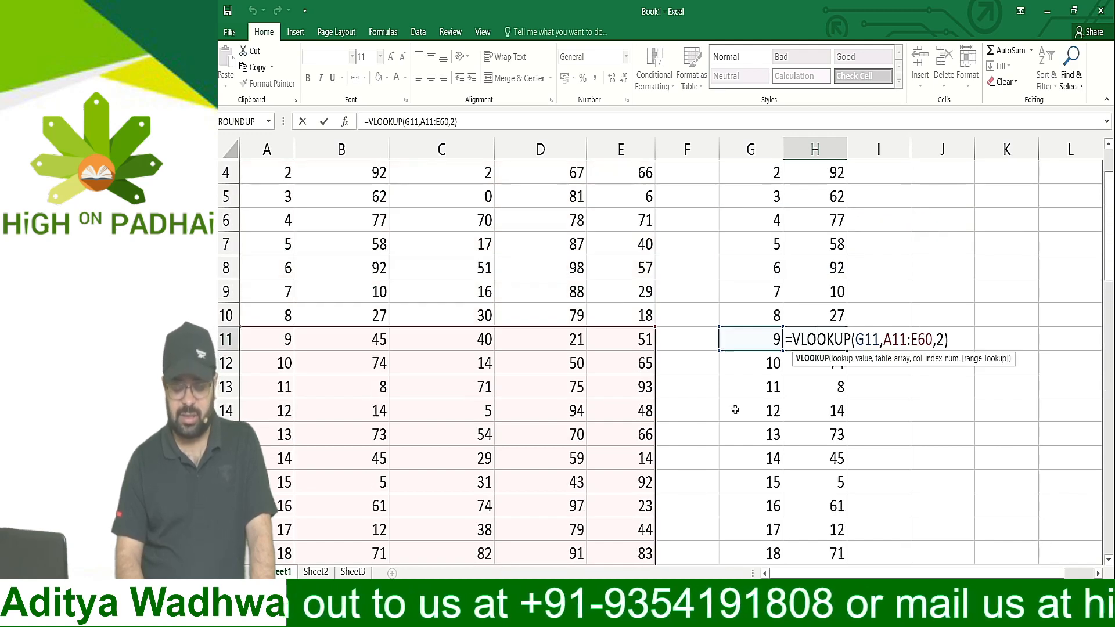
{"action": "key", "text": "ctrl+Return"}
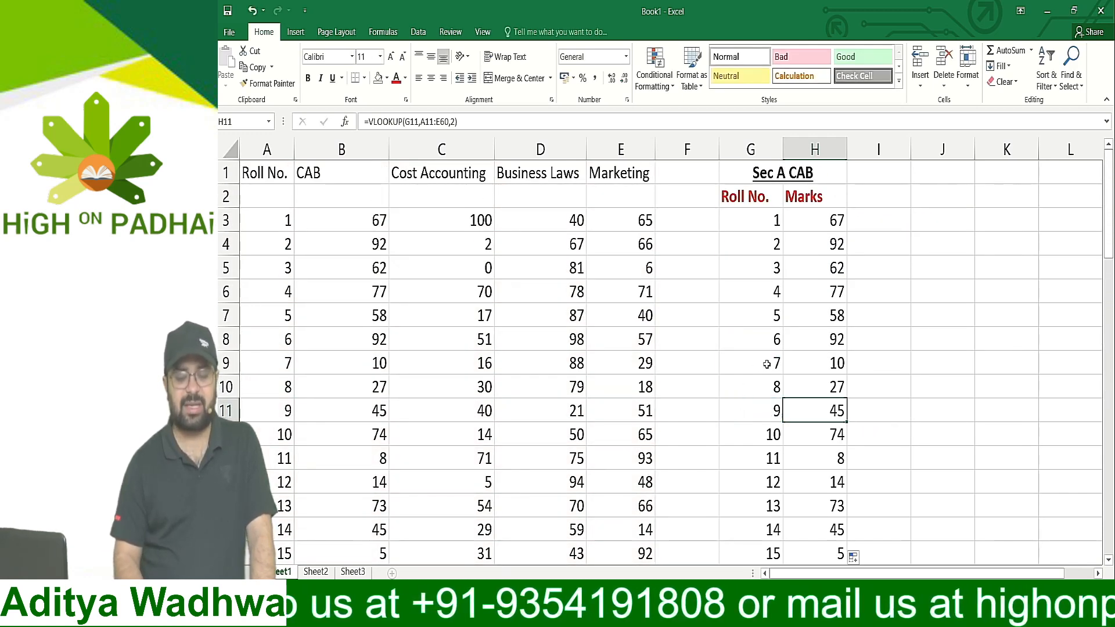
Check the VLOOKUP formulas from H4 to H8 to see which table array each one refers to
{"action": "double_click", "coordinate": [810, 239]}
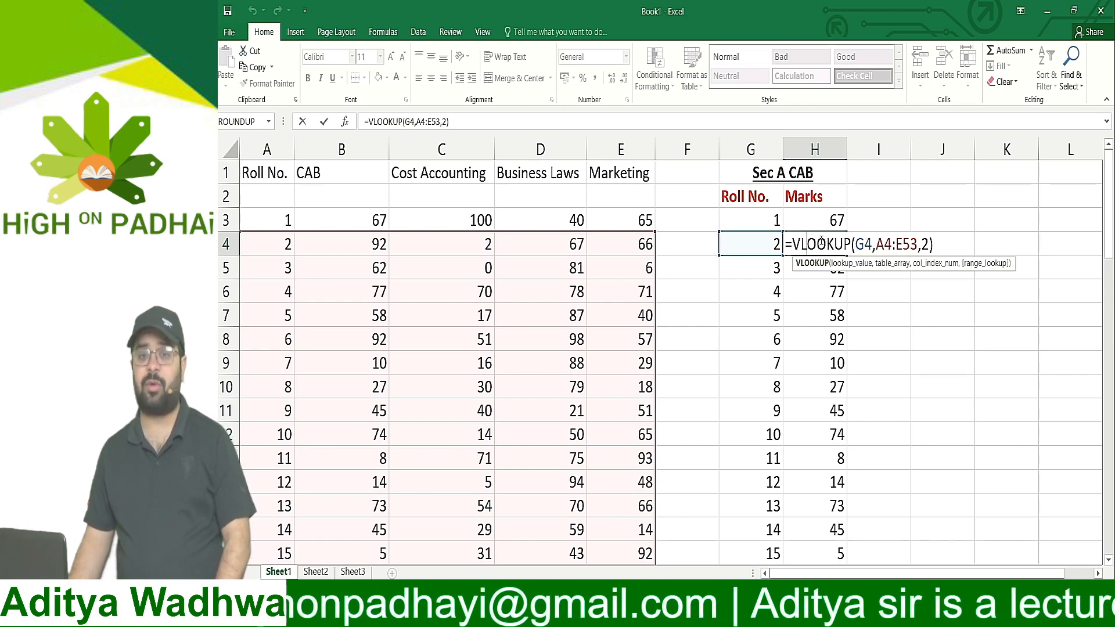
{"action": "key", "text": "Return"}
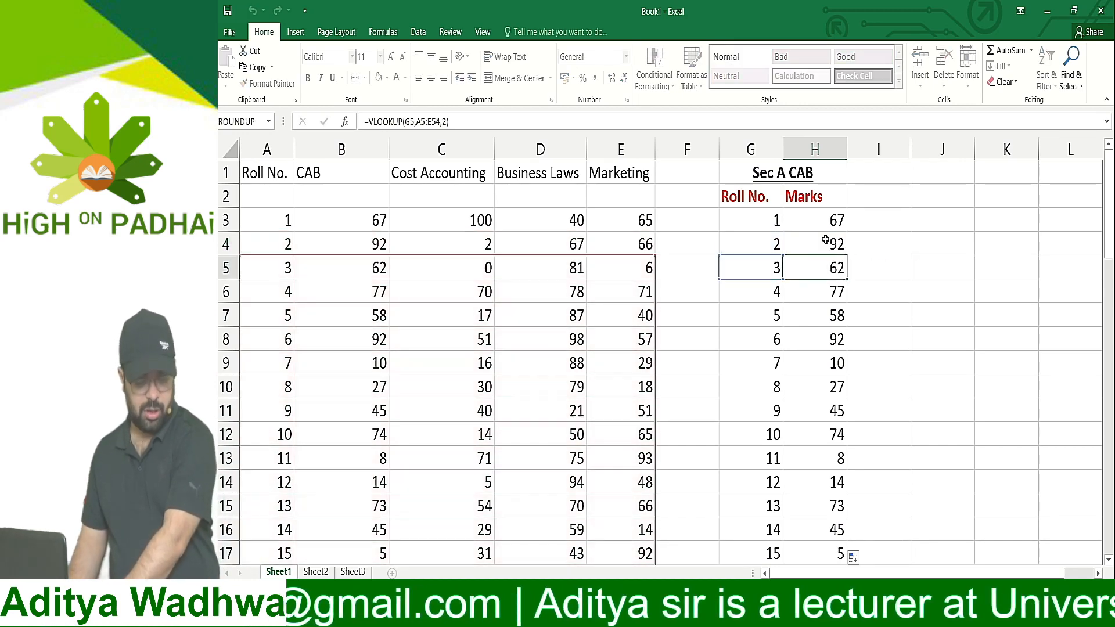
{"action": "key", "text": "Return"}
{"action": "key", "text": "F2"}
{"action": "key", "text": "Return"}
{"action": "key", "text": "Return"}
{"action": "key", "text": "F2"}
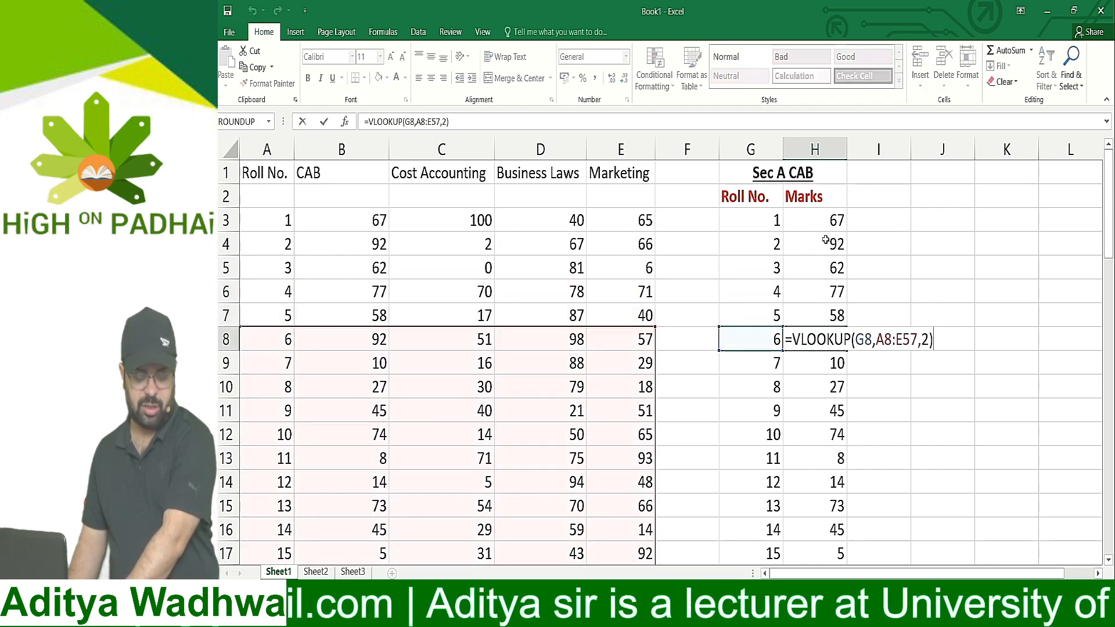
{"action": "key", "text": "Return"}
Inspect the VLOOKUP formula in H27, the last Marks cell, and trace its table array to the final row
{"action": "key", "text": "Down"}
{"action": "key", "text": "Down"}
{"action": "key", "text": "Down"}
{"action": "key", "text": "Down"}
{"action": "key", "text": "Down"}
{"action": "key", "text": "Down"}
{"action": "key", "text": "Down"}
{"action": "key", "text": "Down"}
{"action": "key", "text": "Down"}
{"action": "key", "text": "Down"}
{"action": "key", "text": "Down"}
{"action": "key", "text": "Down"}
{"action": "key", "text": "Down"}
{"action": "key", "text": "Down"}
{"action": "key", "text": "Down"}
{"action": "key", "text": "Down"}
{"action": "key", "text": "Down"}
{"action": "key", "text": "Down"}
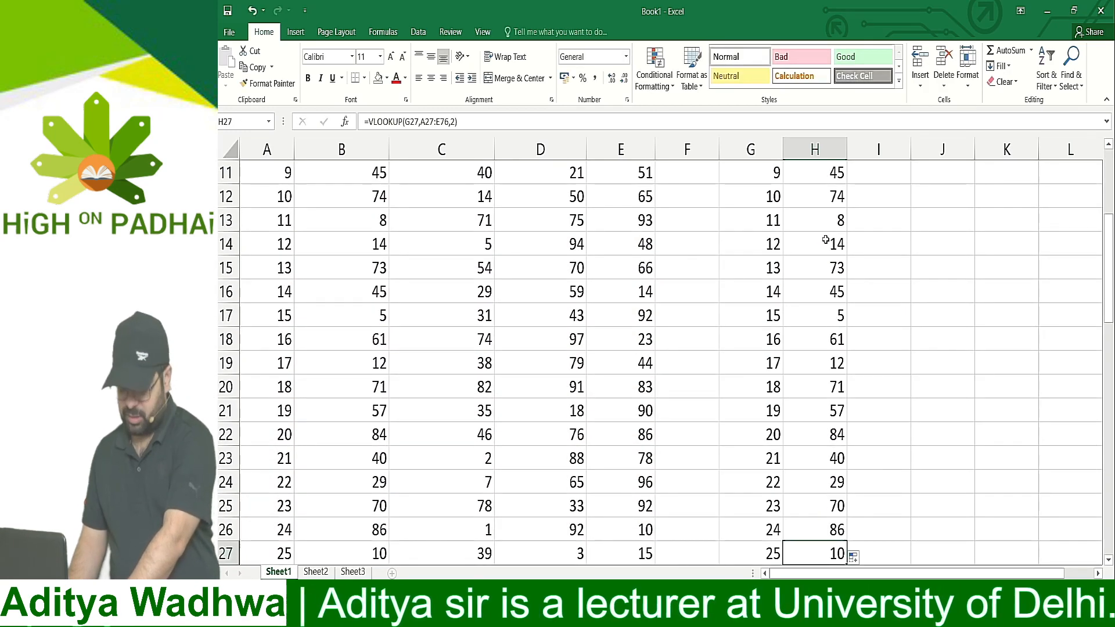
{"action": "key", "text": "F2"}
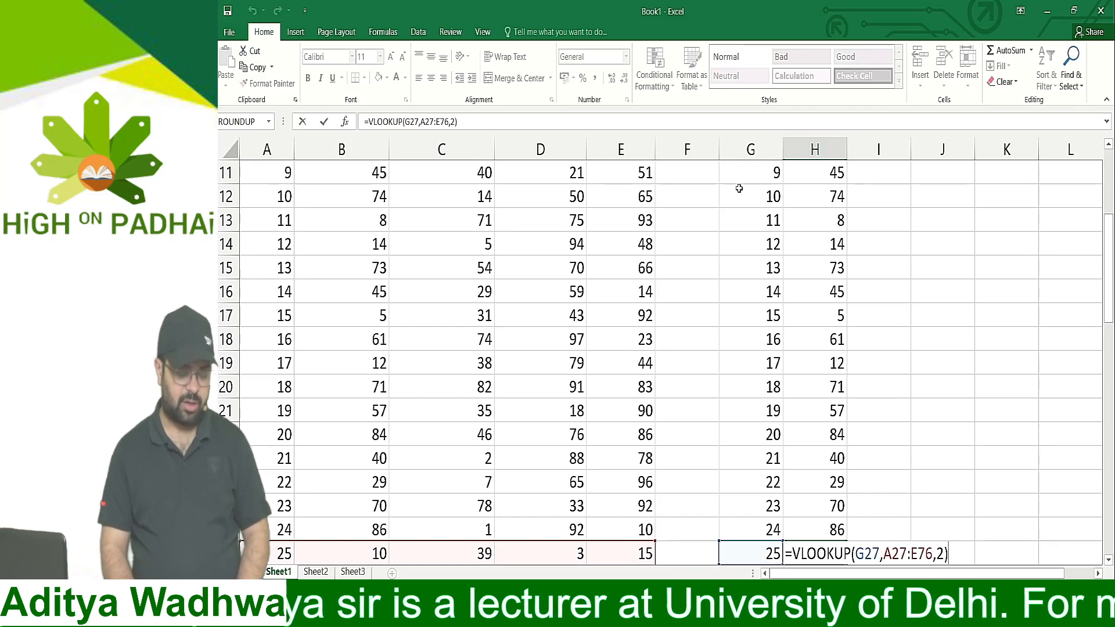
{"action": "scroll", "coordinate": [732, 198], "scroll_direction": "down", "scroll_amount": 7}
{"action": "scroll", "coordinate": [732, 214], "scroll_direction": "down", "scroll_amount": 12}
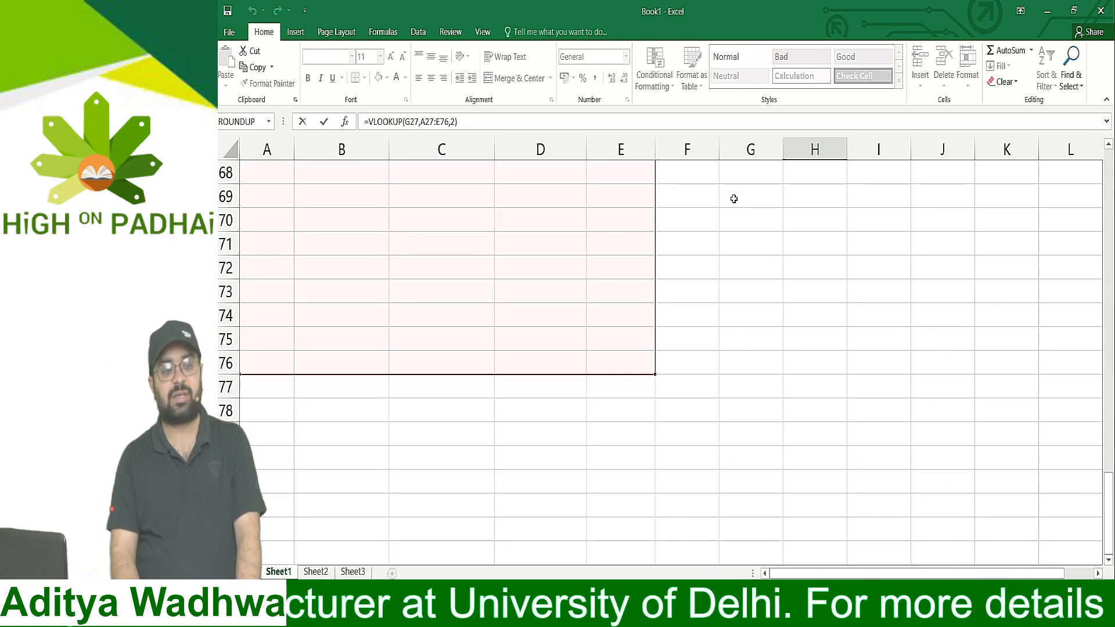
{"action": "scroll", "coordinate": [733, 199], "scroll_direction": "up", "scroll_amount": 9}
{"action": "scroll", "coordinate": [734, 199], "scroll_direction": "up", "scroll_amount": 11}
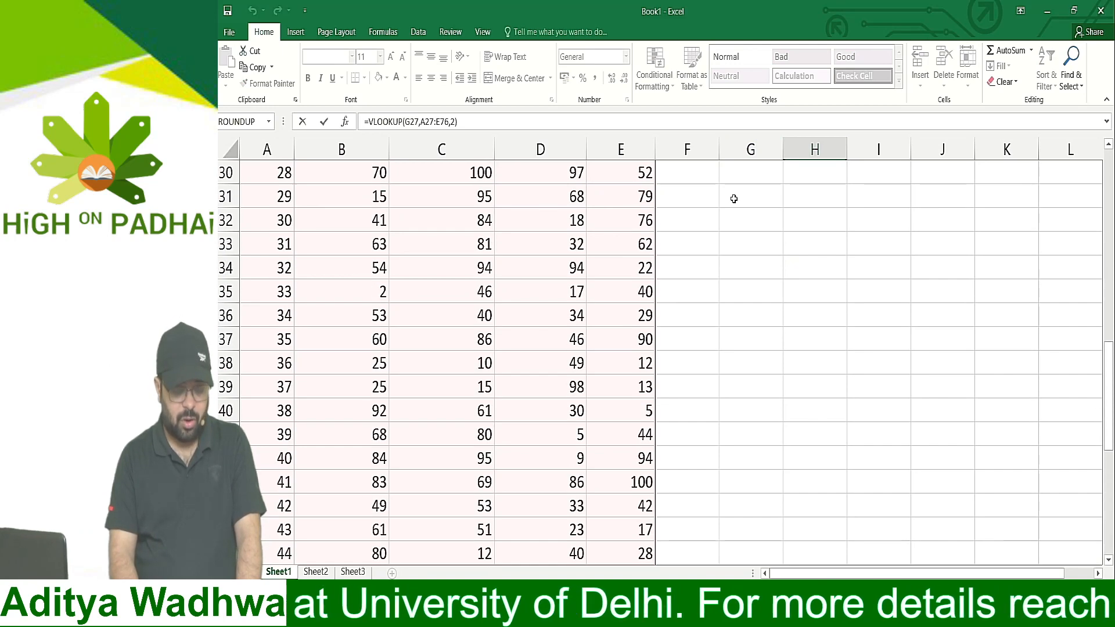
{"action": "scroll", "coordinate": [871, 179], "scroll_direction": "up", "scroll_amount": 1}
{"action": "right_click", "coordinate": [885, 177]}
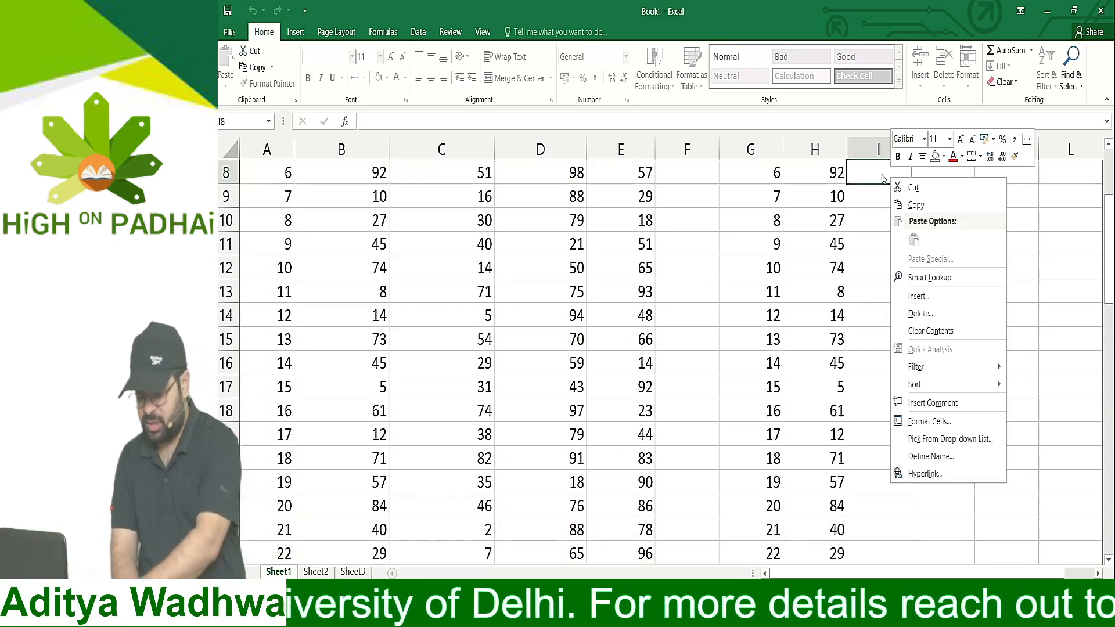
{"action": "left_click", "coordinate": [876, 175]}
{"action": "scroll", "coordinate": [859, 176], "scroll_direction": "up", "scroll_amount": 3}
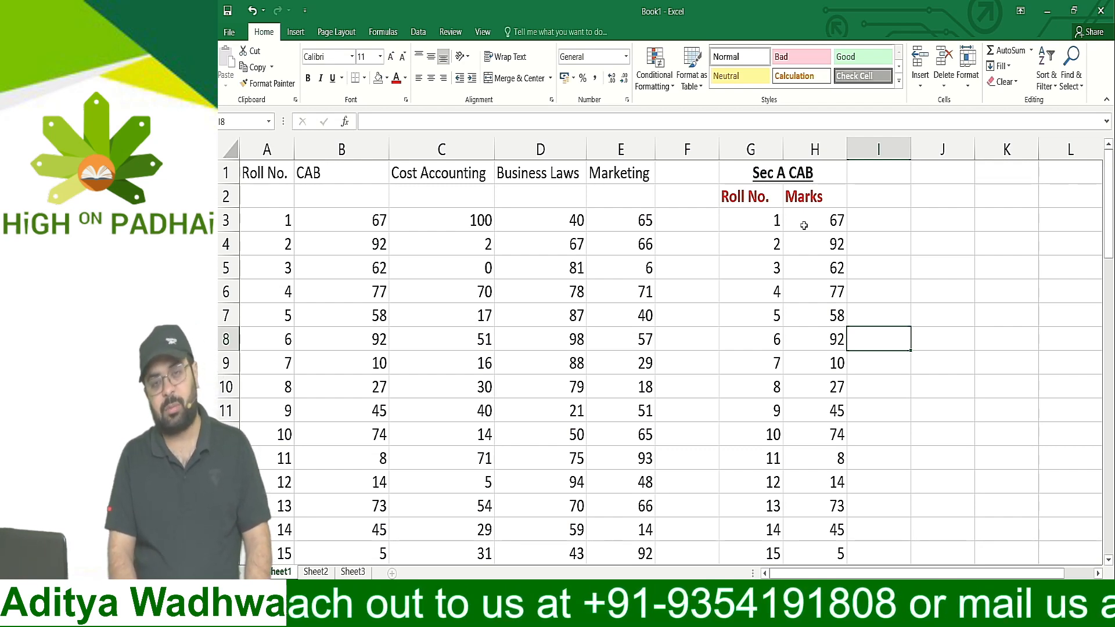
{"action": "double_click", "coordinate": [832, 221]}
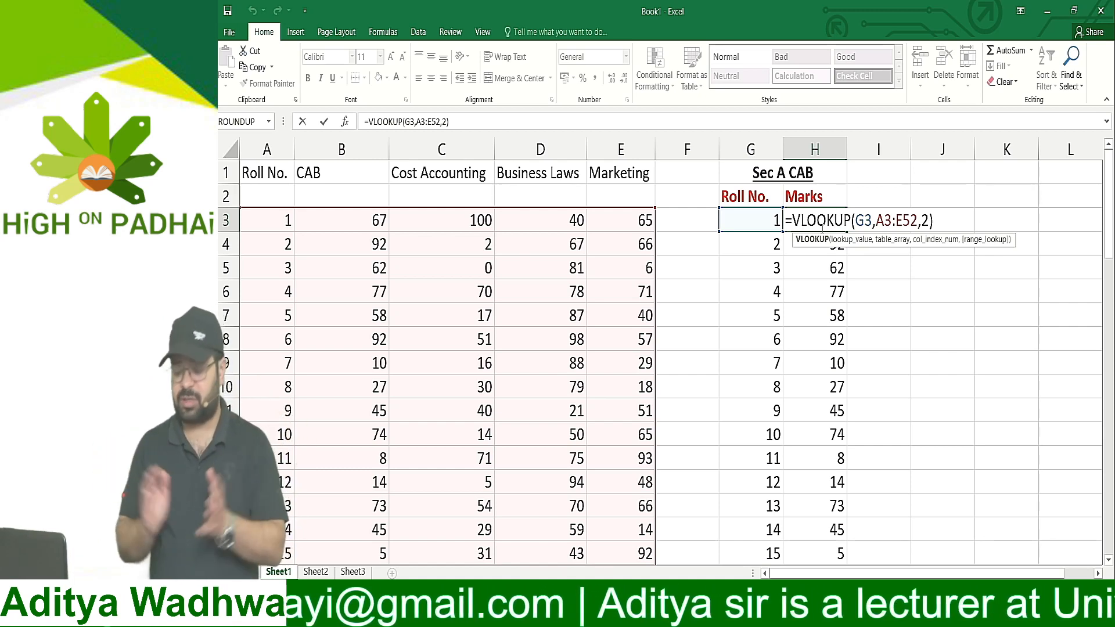
{"action": "key", "text": "Right"}
{"action": "key", "text": "Right"}
{"action": "key", "text": "Right"}
{"action": "key", "text": "Right"}
{"action": "key", "text": "Right"}
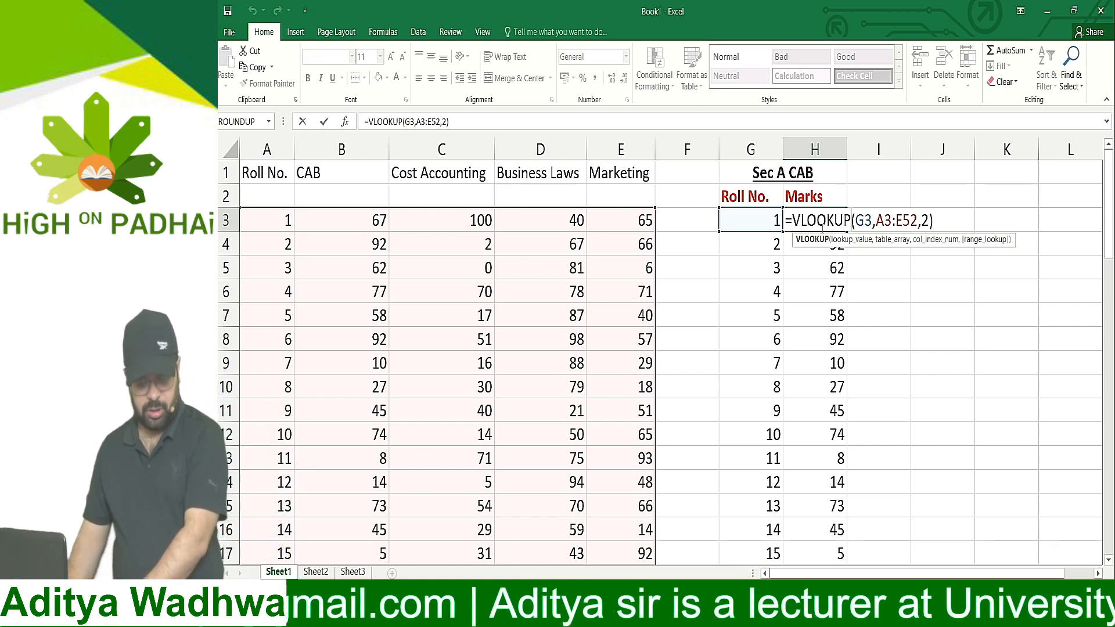
{"action": "key", "text": "Right"}
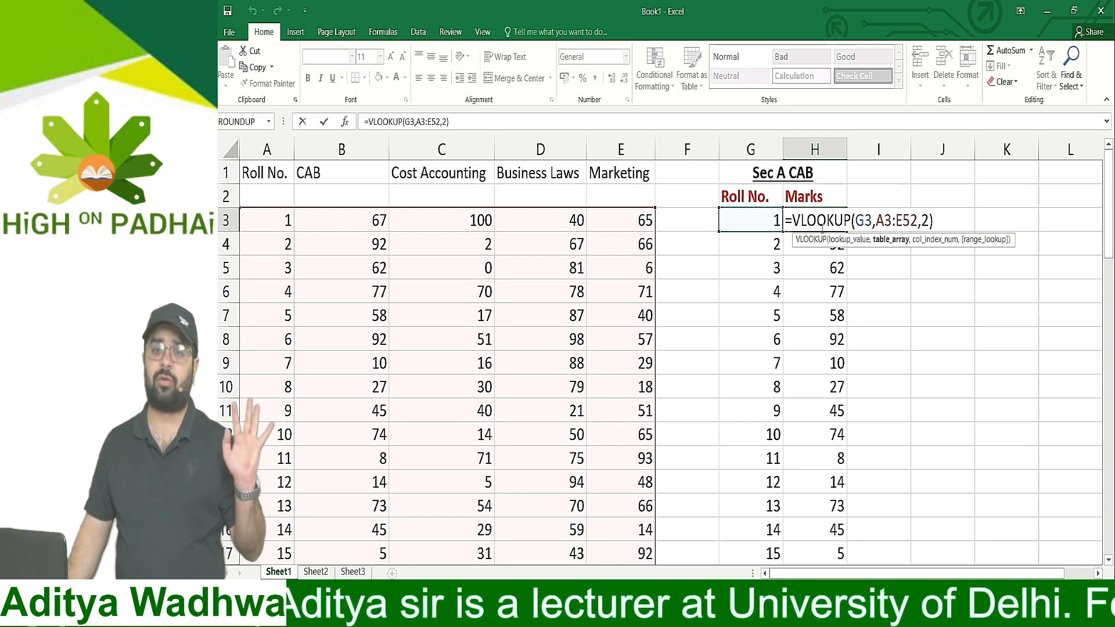
{"action": "key", "text": "Right"}
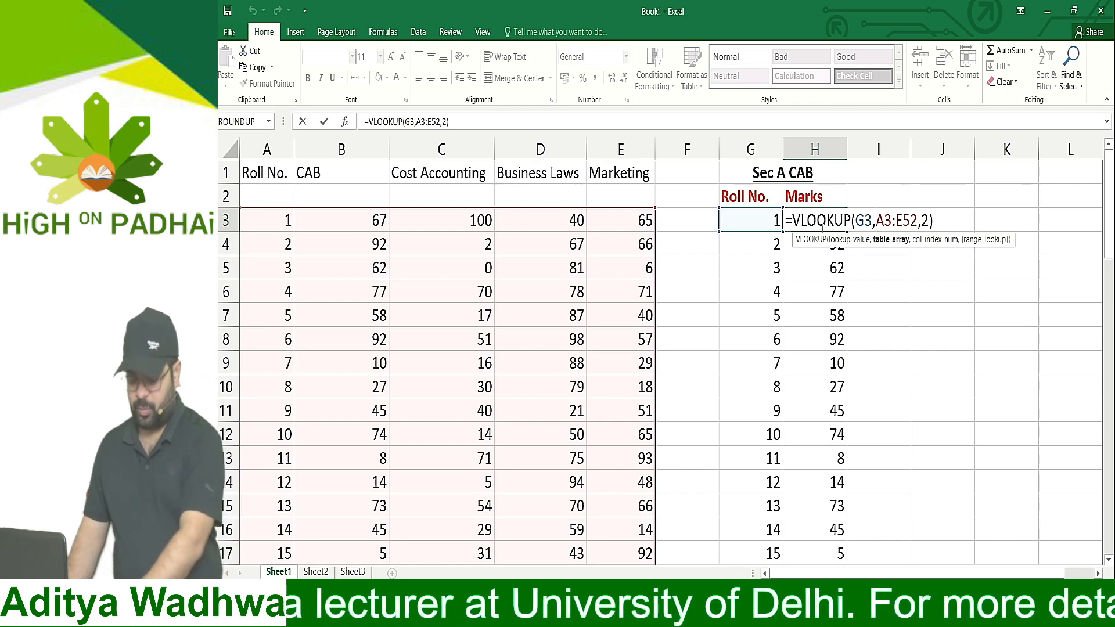
{"action": "key", "text": "Escape"}
Make the table array in H3's VLOOKUP formula absolute as $A$3:$E$52
{"action": "double_click", "coordinate": [821, 228]}
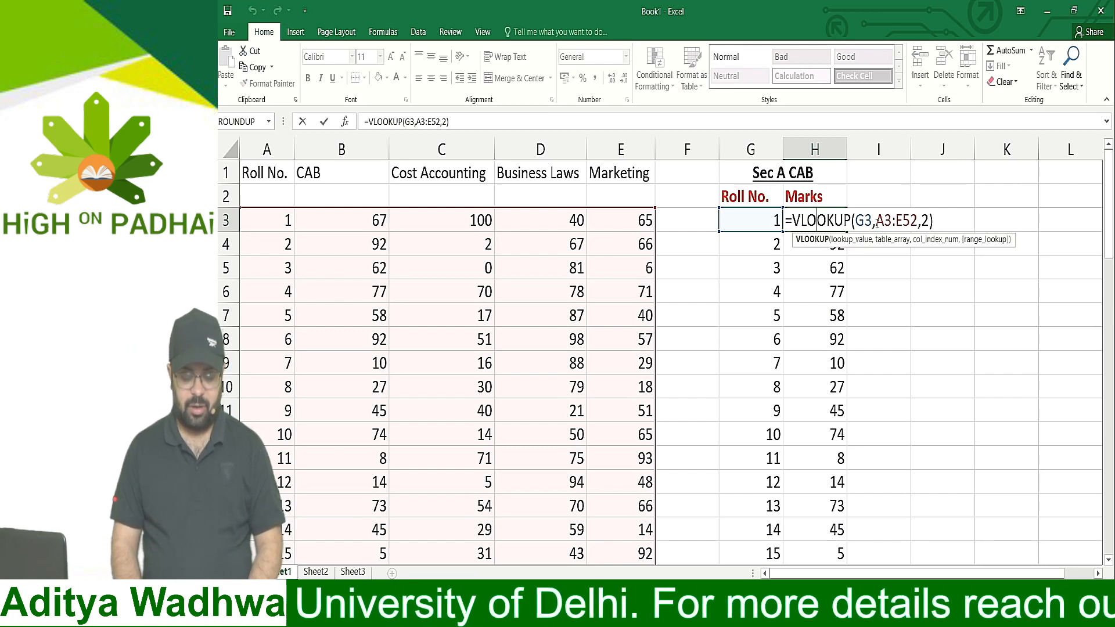
{"action": "left_click_drag", "start_coordinate": [875, 220], "coordinate": [918, 228]}
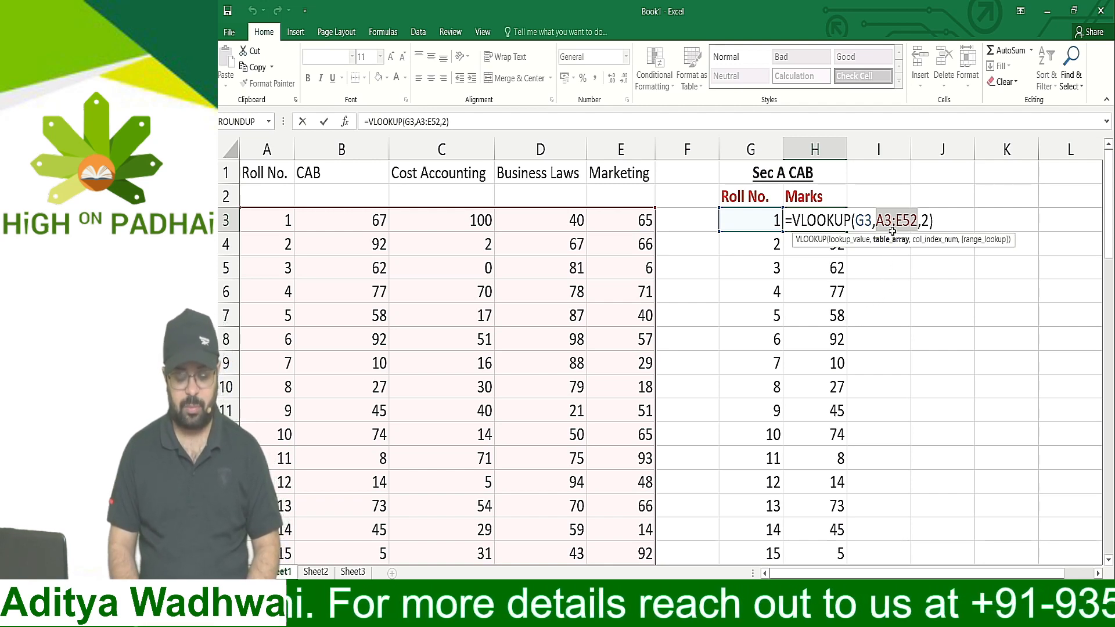
{"action": "key", "text": "F4"}
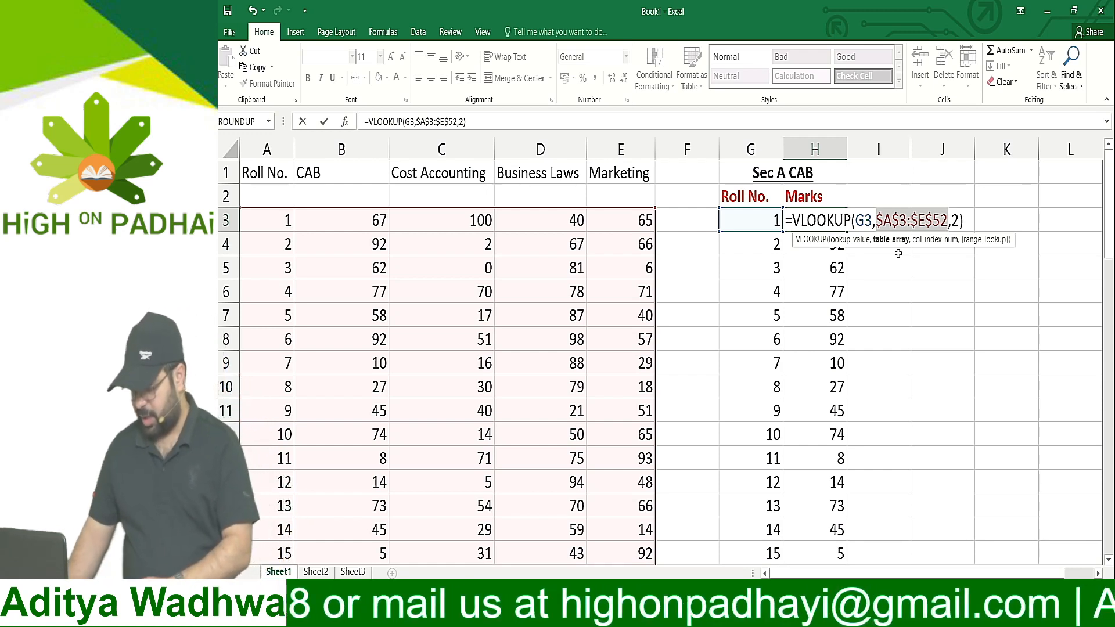
{"action": "key", "text": "Return"}
Copy the VLOOKUP formula with the locked table array from H3 into H4:H27 of the Marks column
{"action": "key", "text": "Up"}
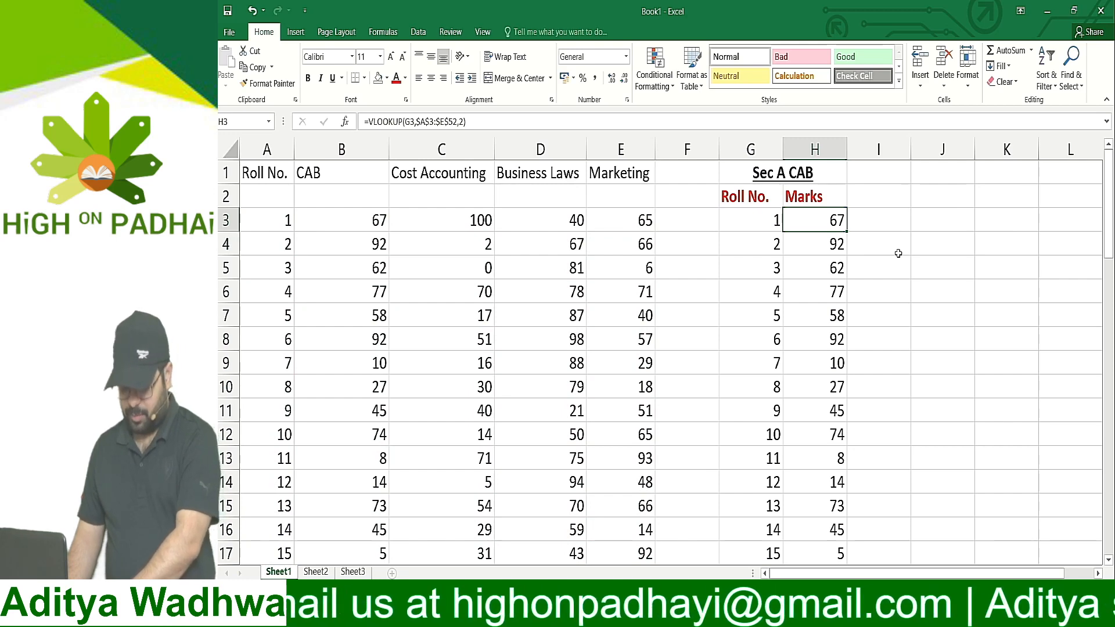
{"action": "key", "text": "shift+Down"}
{"action": "key", "text": "shift+Down"}
{"action": "key", "text": "shift+Down"}
{"action": "key", "text": "shift+Down"}
{"action": "key", "text": "shift+Down"}
{"action": "key", "text": "shift+Down"}
{"action": "key", "text": "shift+Down"}
{"action": "key", "text": "shift+Down"}
{"action": "key", "text": "shift+Down"}
{"action": "key", "text": "shift+Down"}
{"action": "key", "text": "shift+Down"}
{"action": "key", "text": "shift+Down"}
{"action": "key", "text": "shift+Down"}
{"action": "key", "text": "shift+Down"}
{"action": "key", "text": "shift+Down"}
{"action": "key", "text": "shift+Down"}
{"action": "key", "text": "shift+Down"}
{"action": "key", "text": "shift+Down"}
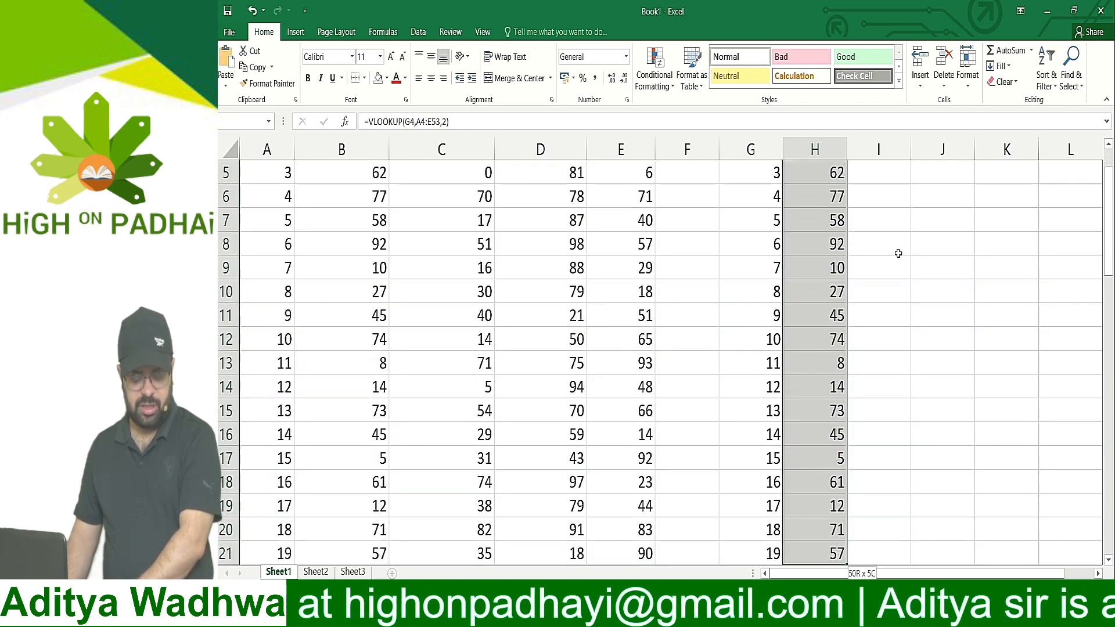
{"action": "key", "text": "shift+Down"}
{"action": "key", "text": "shift+Down"}
{"action": "key", "text": "shift+Down"}
{"action": "key", "text": "shift+Down"}
{"action": "key", "text": "shift+Down"}
{"action": "key", "text": "shift+Down"}
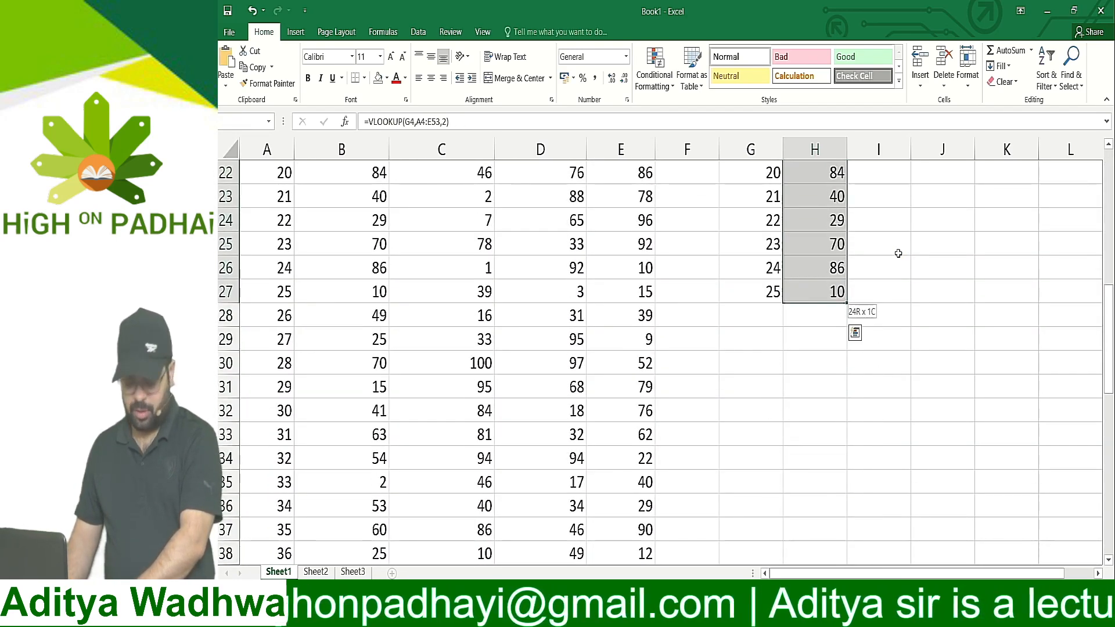
{"action": "scroll", "coordinate": [898, 253], "scroll_direction": "up", "scroll_amount": 7}
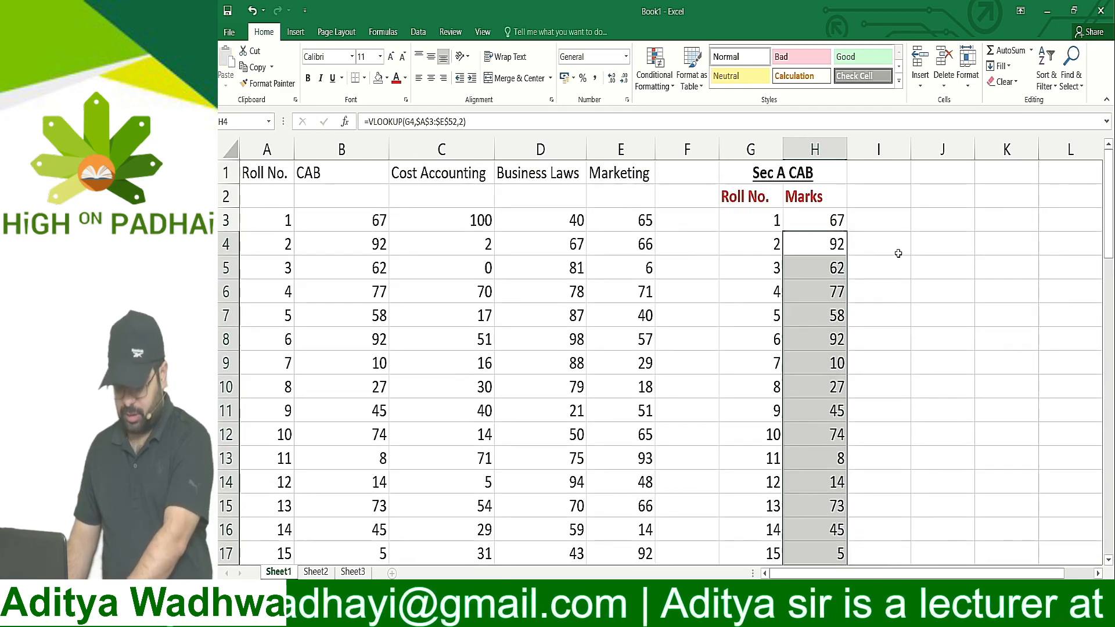
Check the copied VLOOKUP formulas one by one from H4 to H10 for the table array they use
{"action": "key", "text": "F2"}
{"action": "key", "text": "Escape"}
{"action": "key", "text": "Down"}
{"action": "key", "text": "Up"}
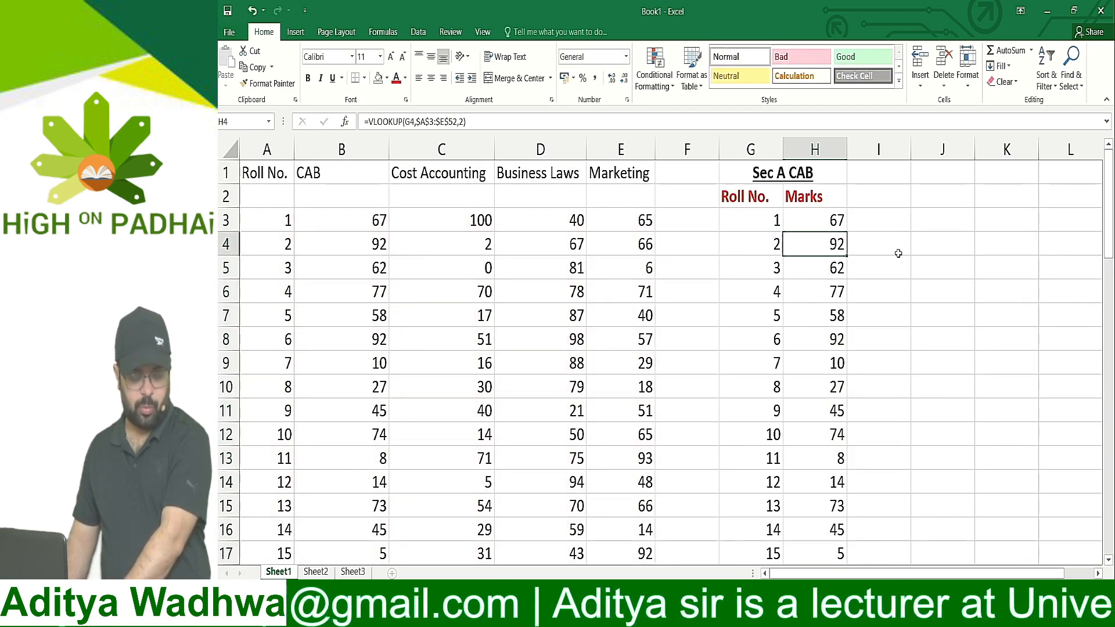
{"action": "key", "text": "F2"}
{"action": "key", "text": "Return"}
{"action": "key", "text": "Down"}
{"action": "key", "text": "F2"}
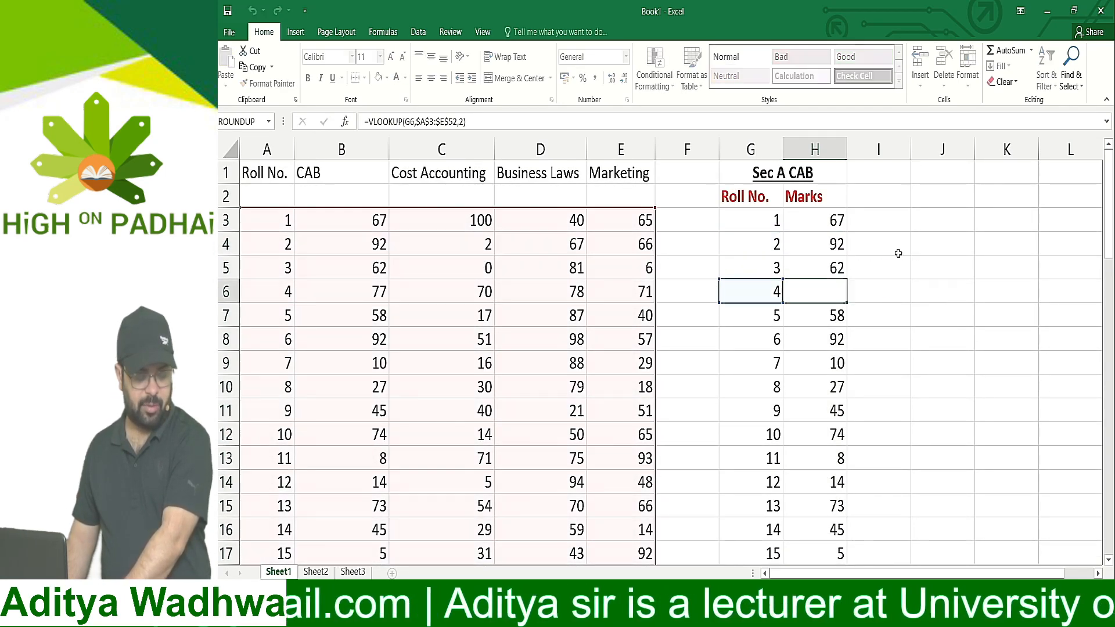
{"action": "key", "text": "Return"}
{"action": "key", "text": "F2"}
{"action": "key", "text": "Escape"}
{"action": "key", "text": "Down"}
{"action": "key", "text": "F2"}
{"action": "key", "text": "Return"}
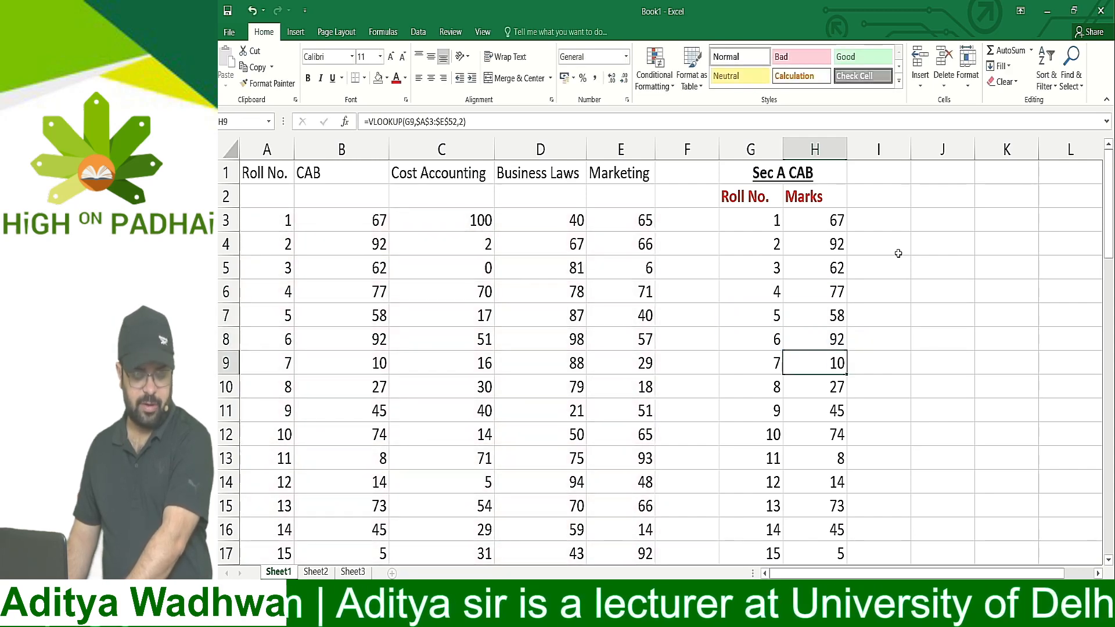
{"action": "key", "text": "F2"}
{"action": "key", "text": "Escape"}
{"action": "key", "text": "Down"}
{"action": "key", "text": "F2"}
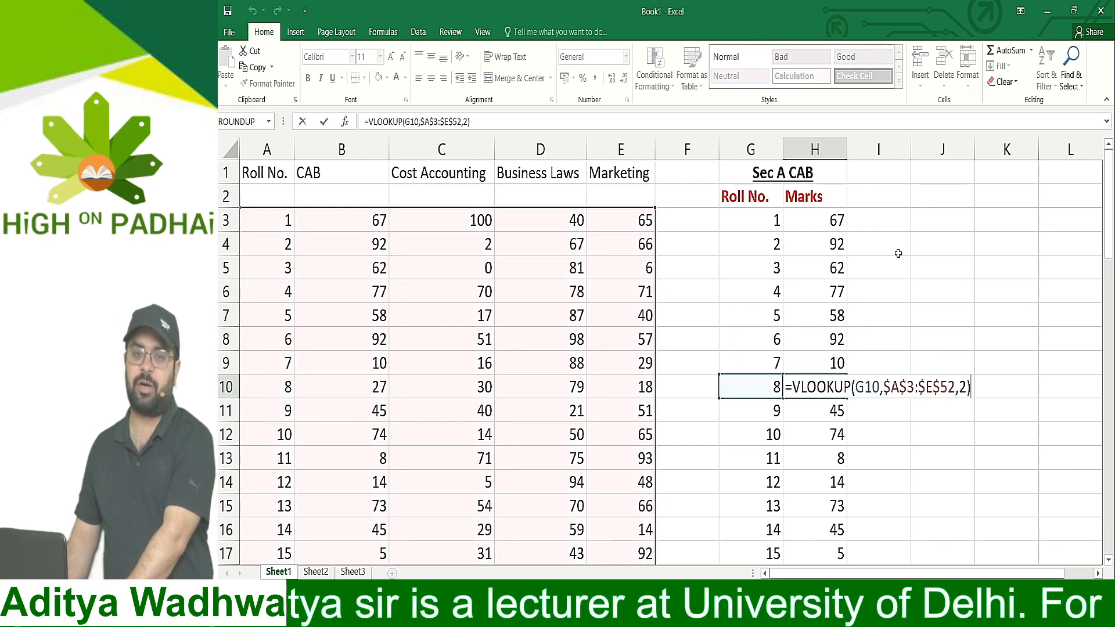
{"action": "key", "text": "Escape"}
Inspect the copied formula in H27 and check that its highlighted table array covers the whole marks table
{"action": "scroll", "coordinate": [898, 254], "scroll_direction": "down", "scroll_amount": 5}
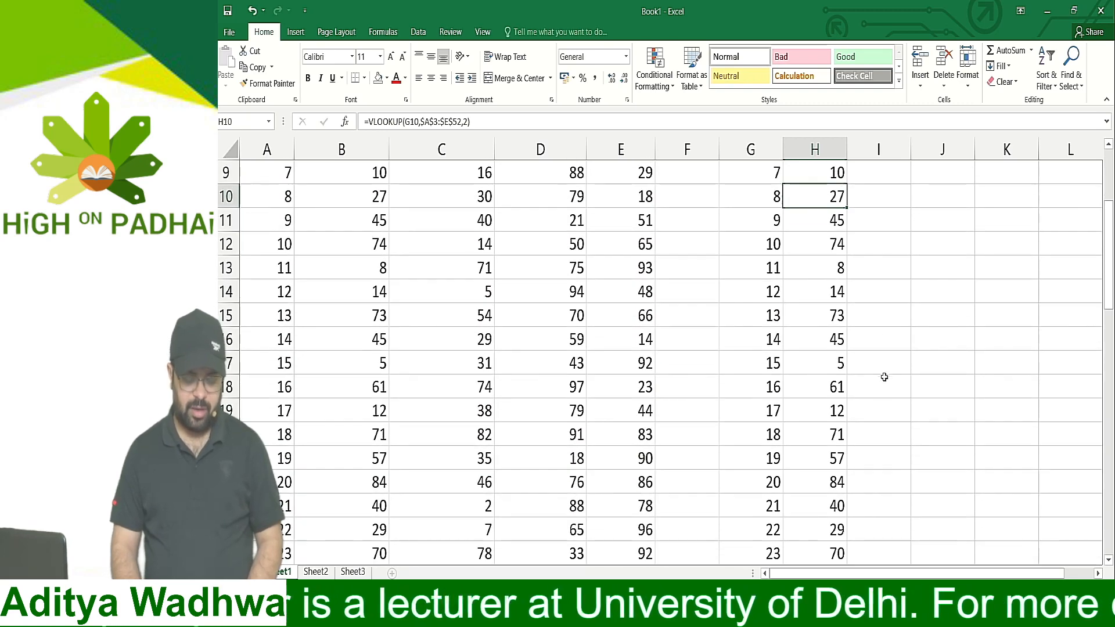
{"action": "left_click", "coordinate": [825, 450]}
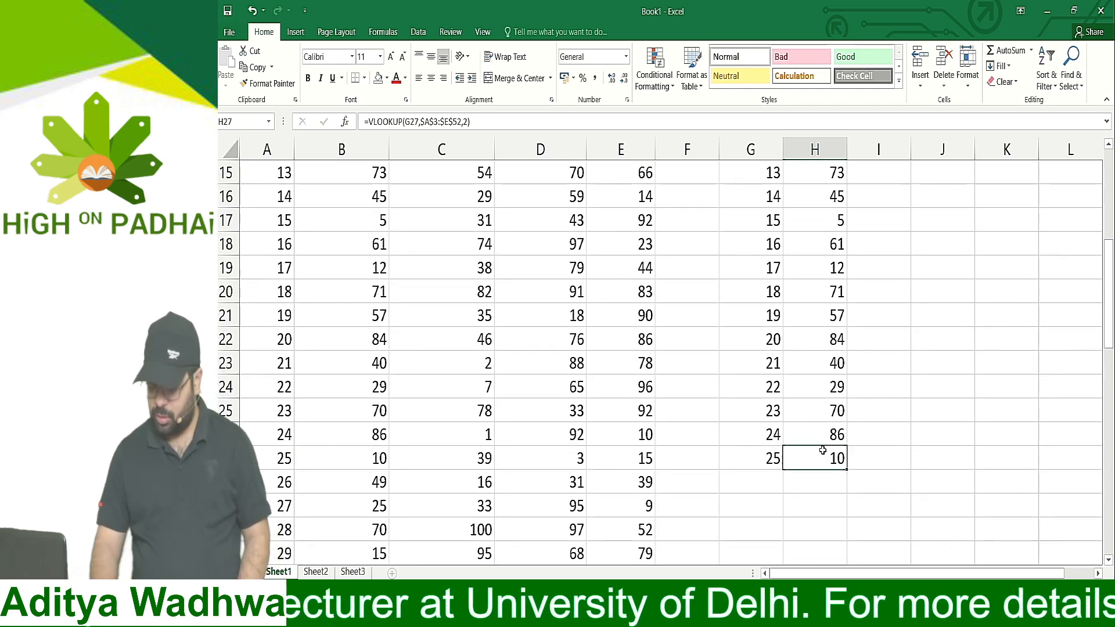
{"action": "key", "text": "F2"}
{"action": "scroll", "coordinate": [699, 398], "scroll_direction": "down", "scroll_amount": 8}
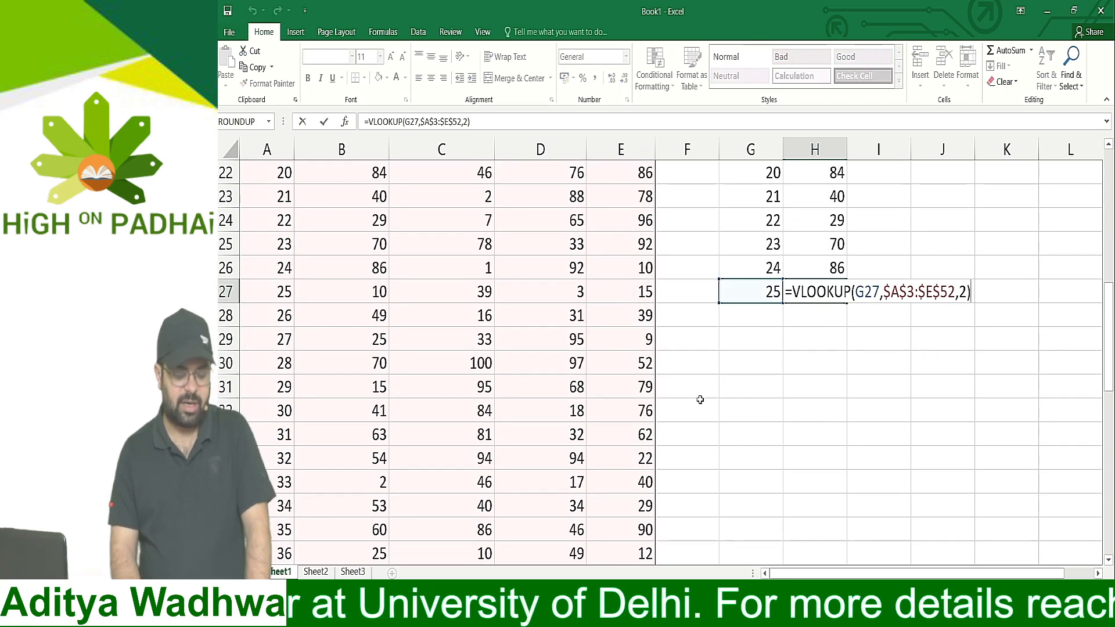
{"action": "scroll", "coordinate": [701, 399], "scroll_direction": "down", "scroll_amount": 2}
{"action": "scroll", "coordinate": [702, 399], "scroll_direction": "up", "scroll_amount": 7}
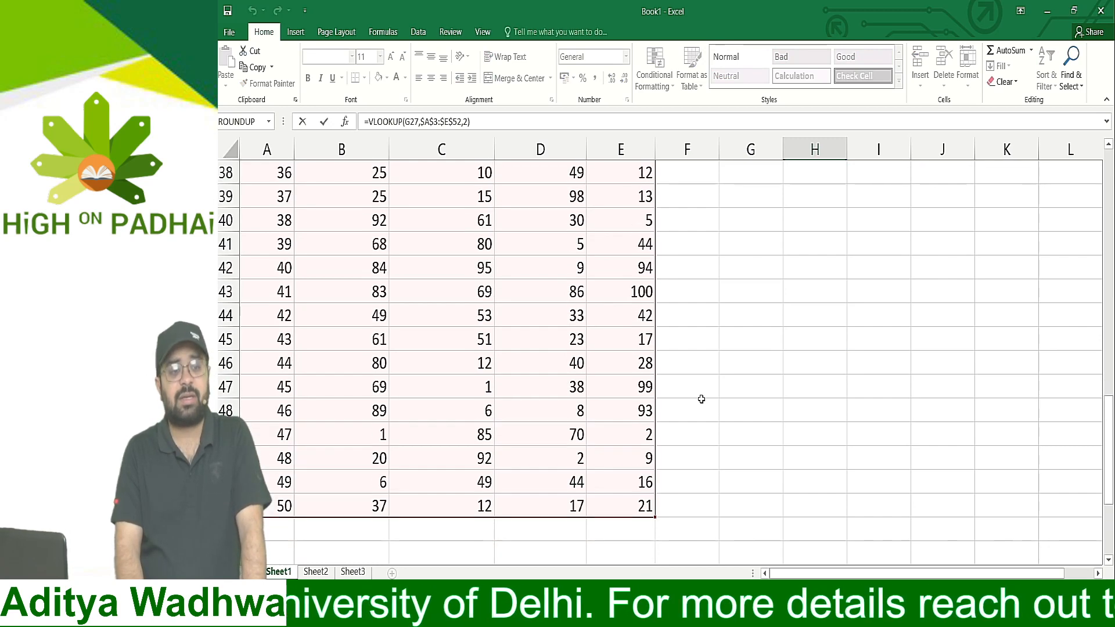
Close the formula in H27 and check the copied VLOOKUP formula in the Marks cell above it
{"action": "scroll", "coordinate": [702, 398], "scroll_direction": "up", "scroll_amount": 7}
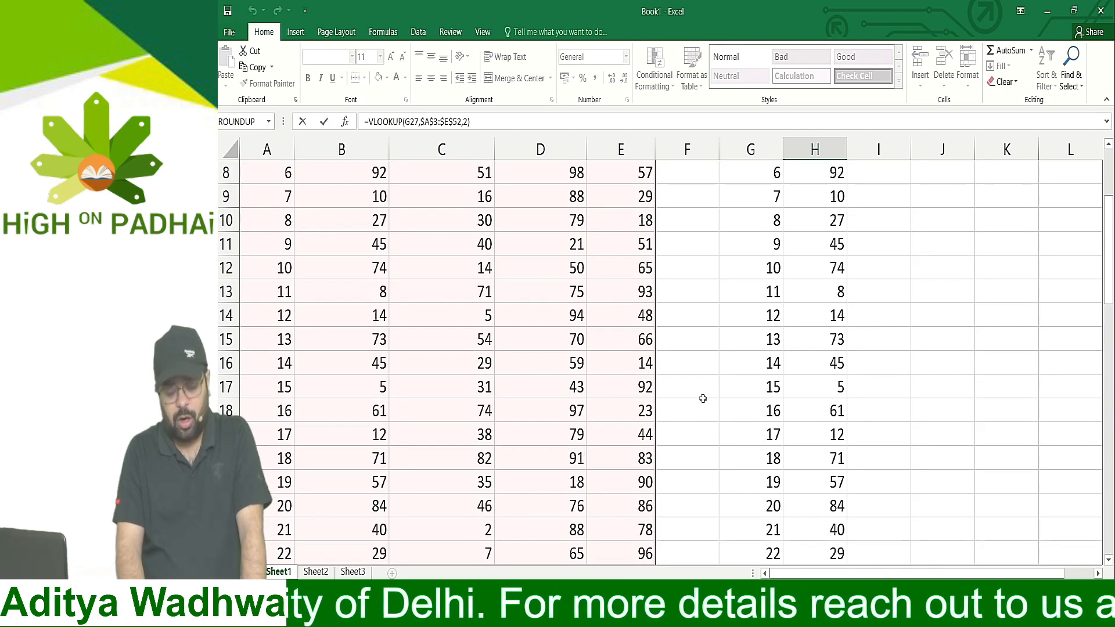
{"action": "key", "text": "ctrl+Return"}
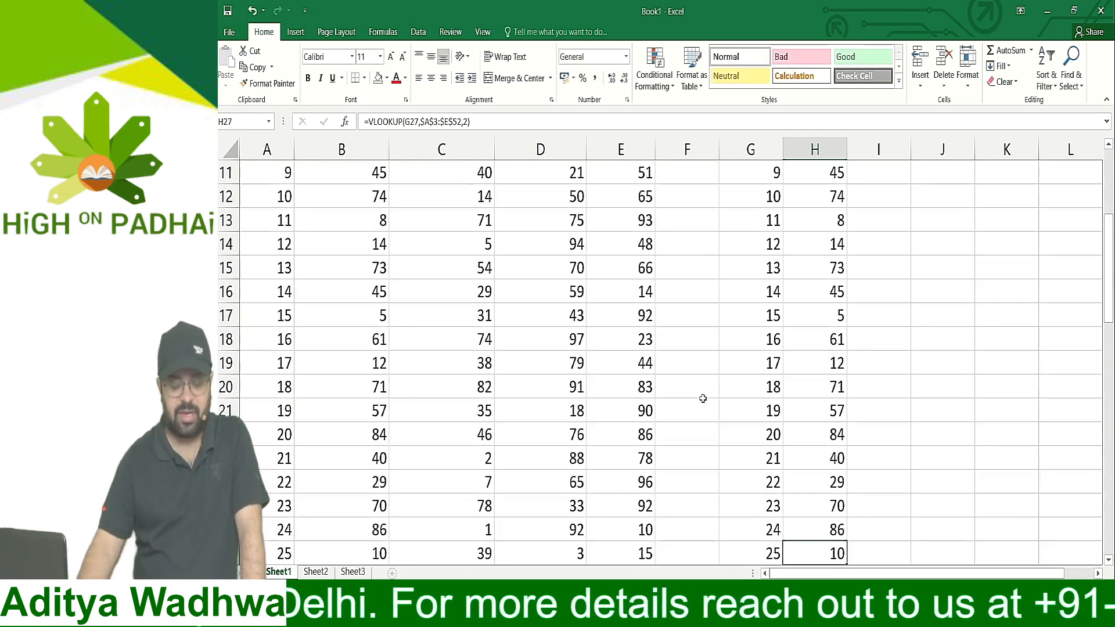
{"action": "key", "text": "Up"}
{"action": "key", "text": "Up"}
{"action": "key", "text": "Up"}
{"action": "key", "text": "Up"}
{"action": "key", "text": "Up"}
{"action": "key", "text": "Up"}
{"action": "key", "text": "Up"}
{"action": "key", "text": "Up"}
{"action": "key", "text": "Up"}
{"action": "key", "text": "Up"}
{"action": "key", "text": "Up"}
{"action": "key", "text": "Up"}
{"action": "key", "text": "Up"}
{"action": "key", "text": "Up"}
{"action": "key", "text": "Up"}
{"action": "key", "text": "Up"}
{"action": "key", "text": "Up"}
{"action": "key", "text": "Up"}
{"action": "key", "text": "Up"}
{"action": "key", "text": "Up"}
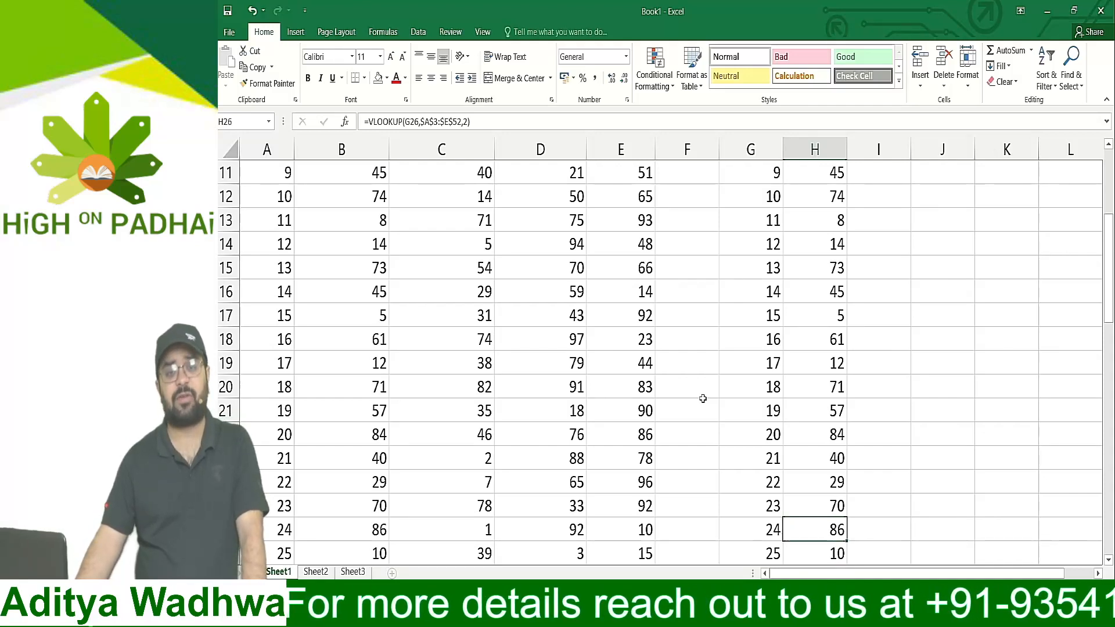
Cycle the A3 reference in H3's VLOOKUP table array through A$3, $A3 and A3, and back to $A$3
{"action": "key", "text": "Down"}
{"action": "key", "text": "Down"}
{"action": "key", "text": "Right"}
{"action": "key", "text": "F2"}
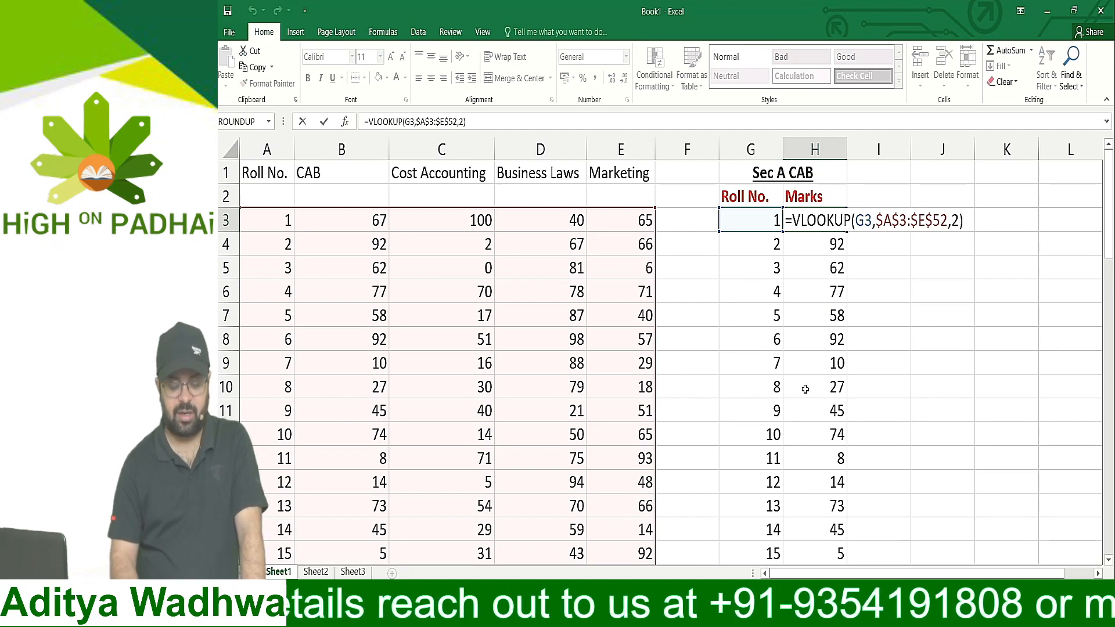
{"action": "left_click_drag", "start_coordinate": [875, 220], "coordinate": [949, 220]}
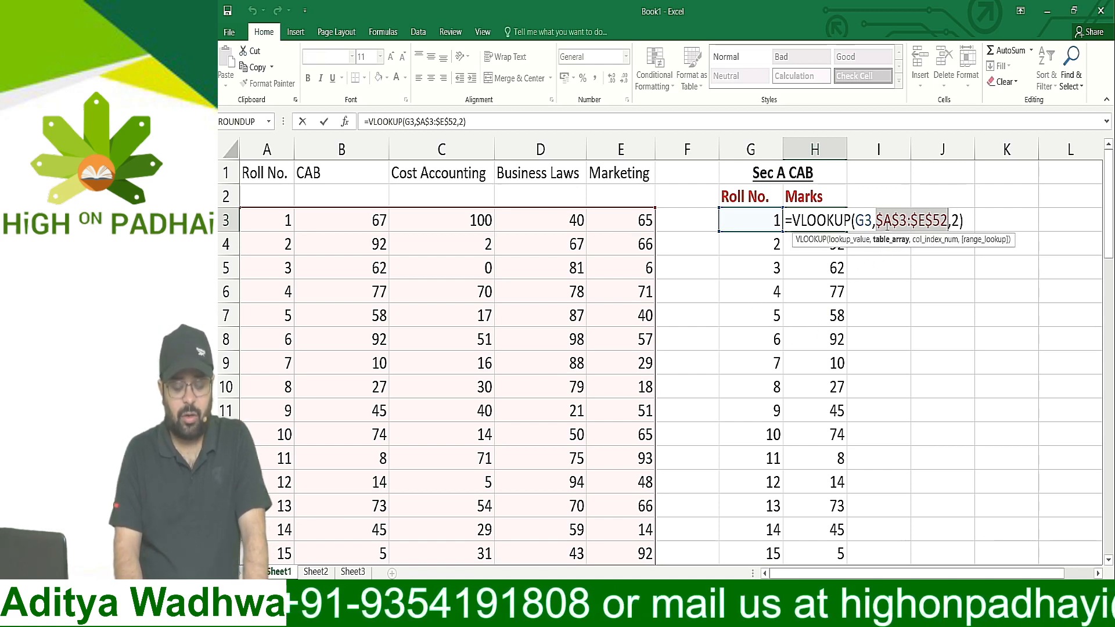
{"action": "left_click", "coordinate": [885, 222]}
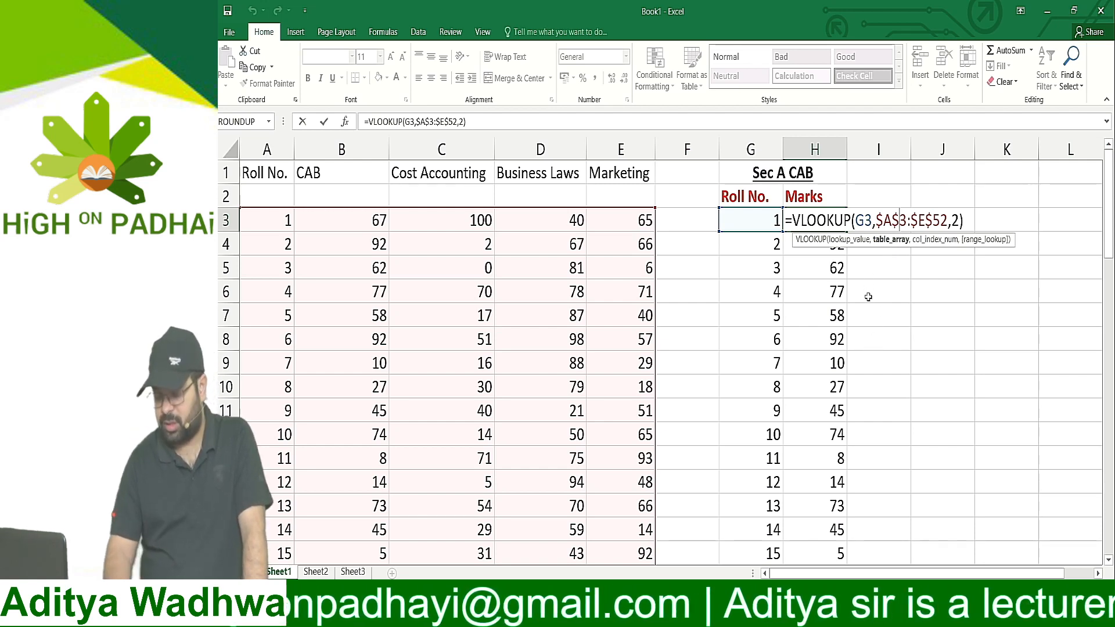
{"action": "key", "text": "F4"}
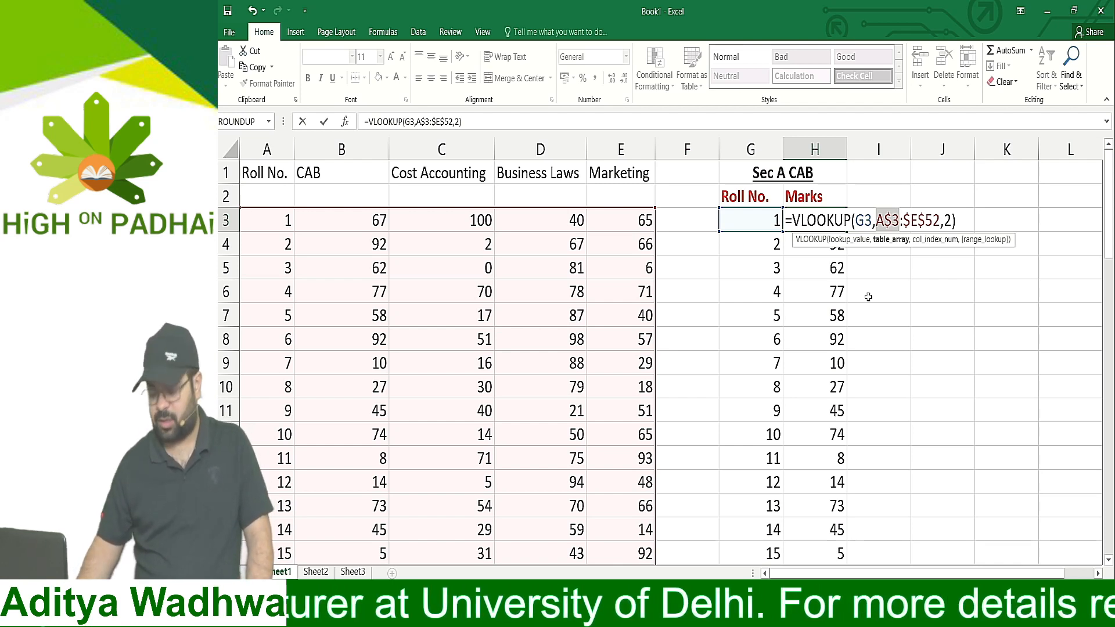
{"action": "key", "text": "F4"}
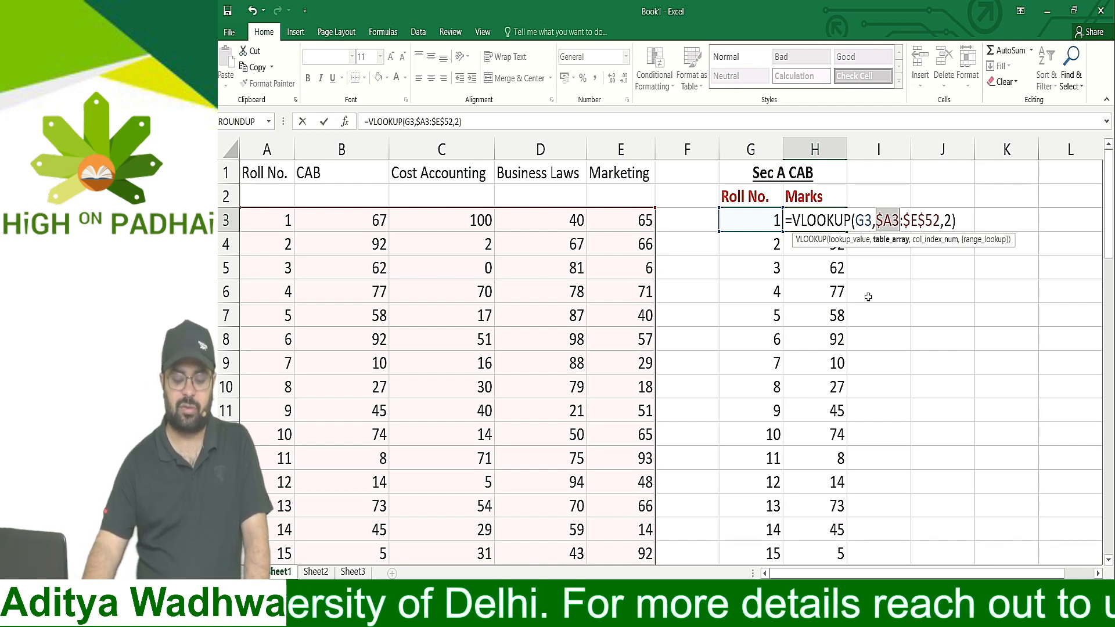
{"action": "key", "text": "F4"}
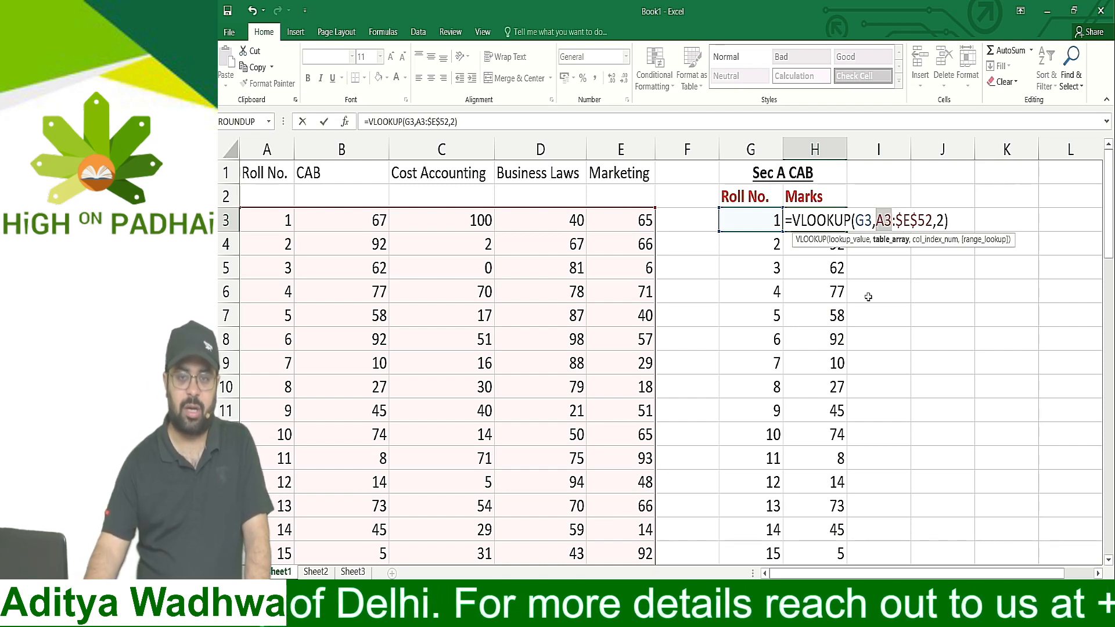
{"action": "key", "text": "F4"}
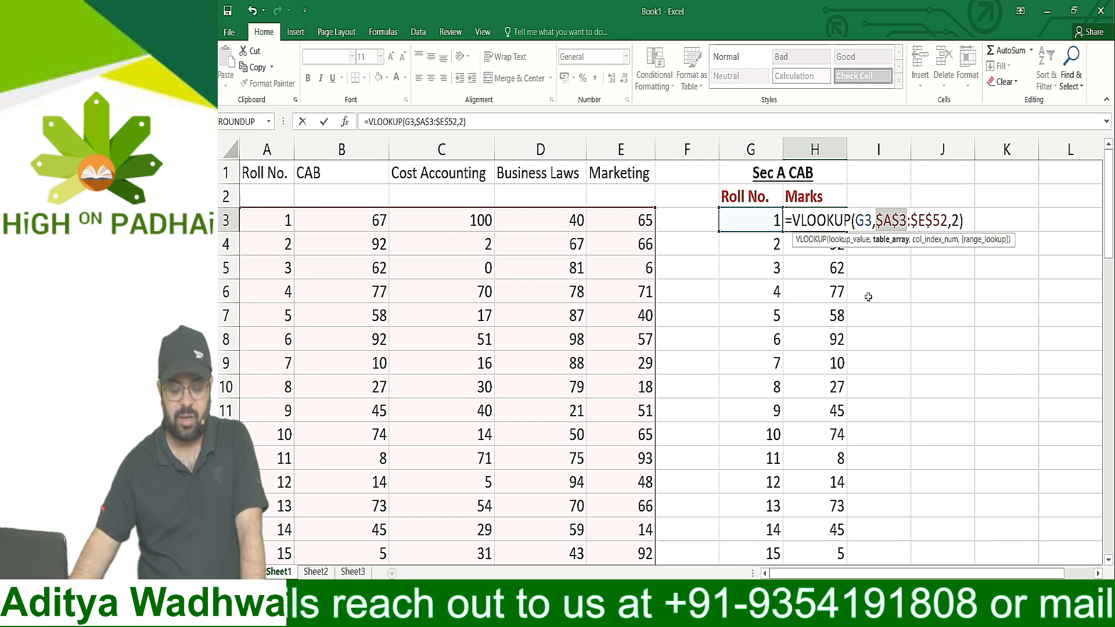
{"action": "key", "text": "Return"}
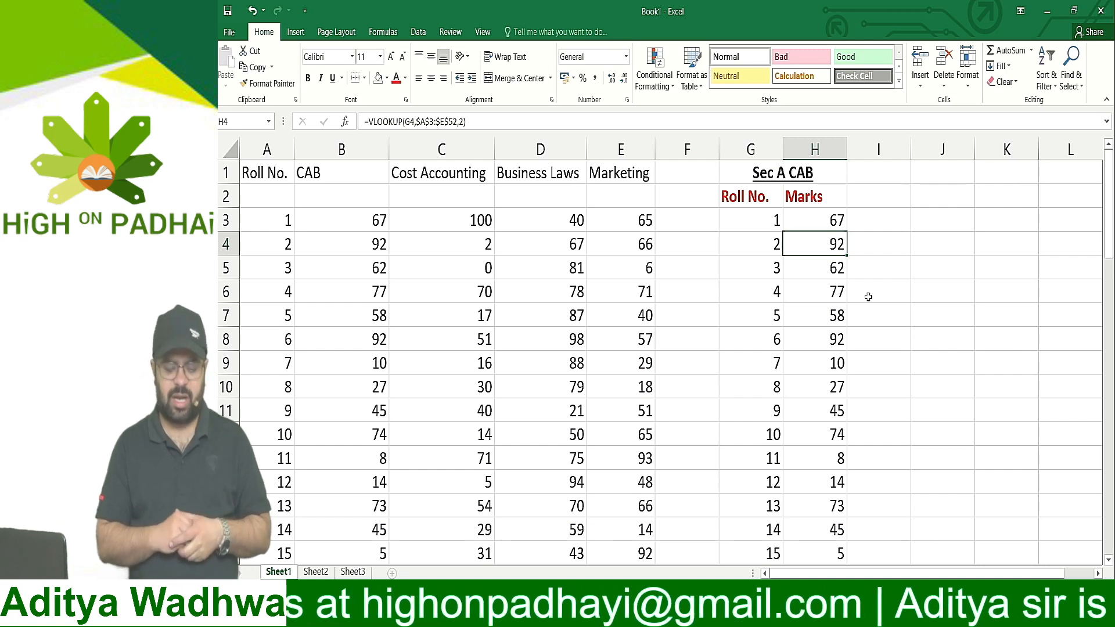
{"action": "key", "text": "Up"}
{"action": "key", "text": "Up"}
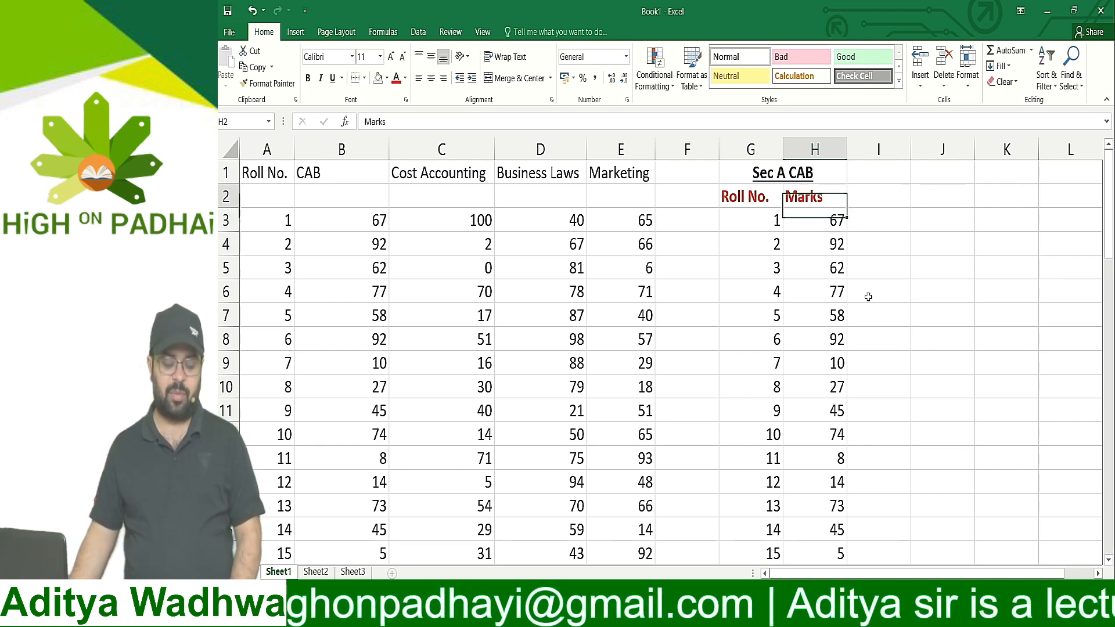
{"action": "key", "text": "Down"}
{"action": "key", "text": "Down"}
{"action": "key", "text": "Down"}
{"action": "key", "text": "Down"}
{"action": "key", "text": "Down"}
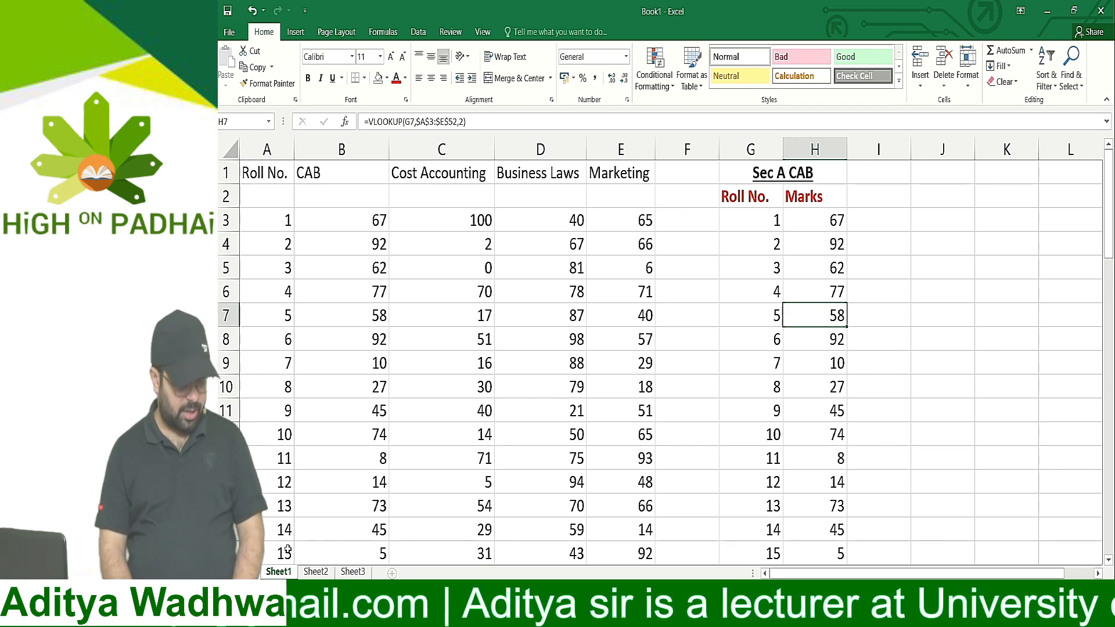
On Sheet2, enter January in F3 and February in F4
{"action": "key", "text": "ctrl+Page_Down"}
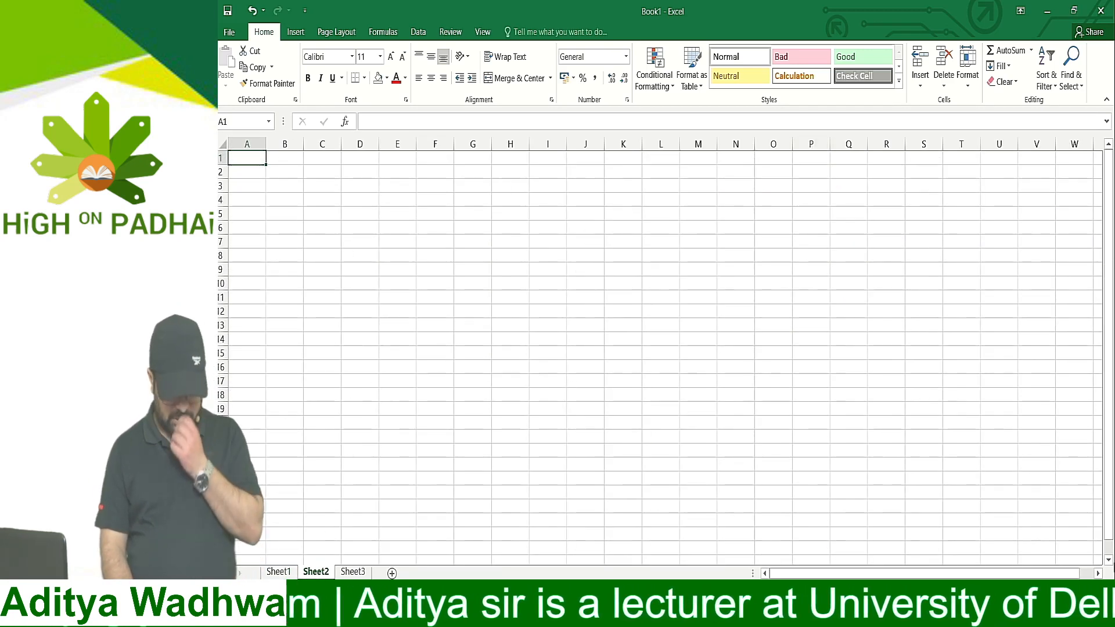
{"action": "scroll", "coordinate": [574, 346], "scroll_direction": "up", "scroll_amount": 3}
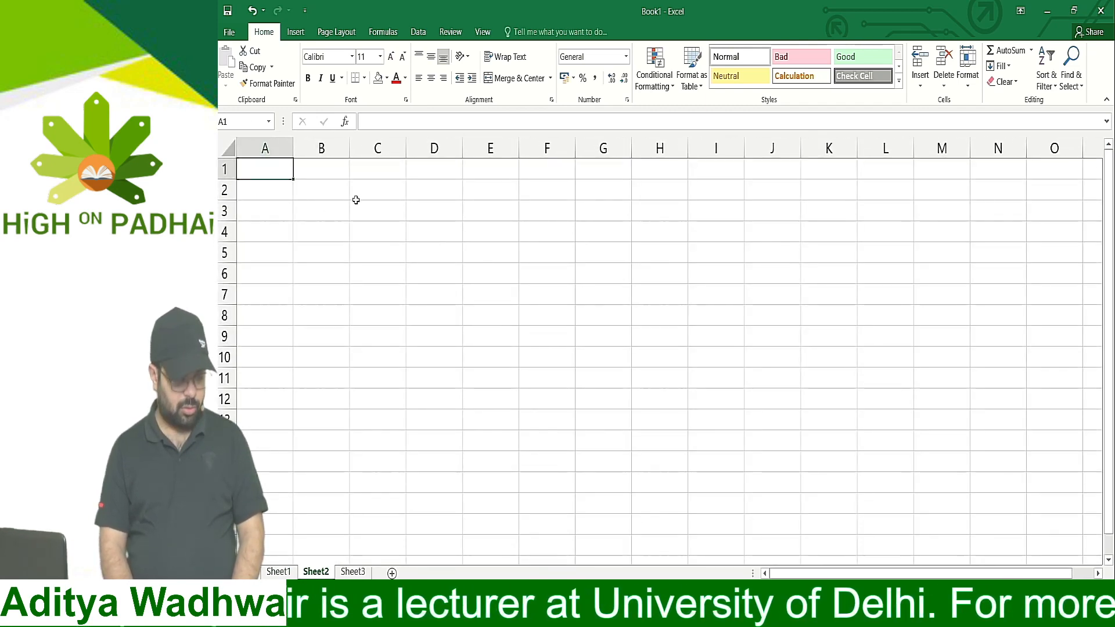
{"action": "left_click", "coordinate": [547, 215]}
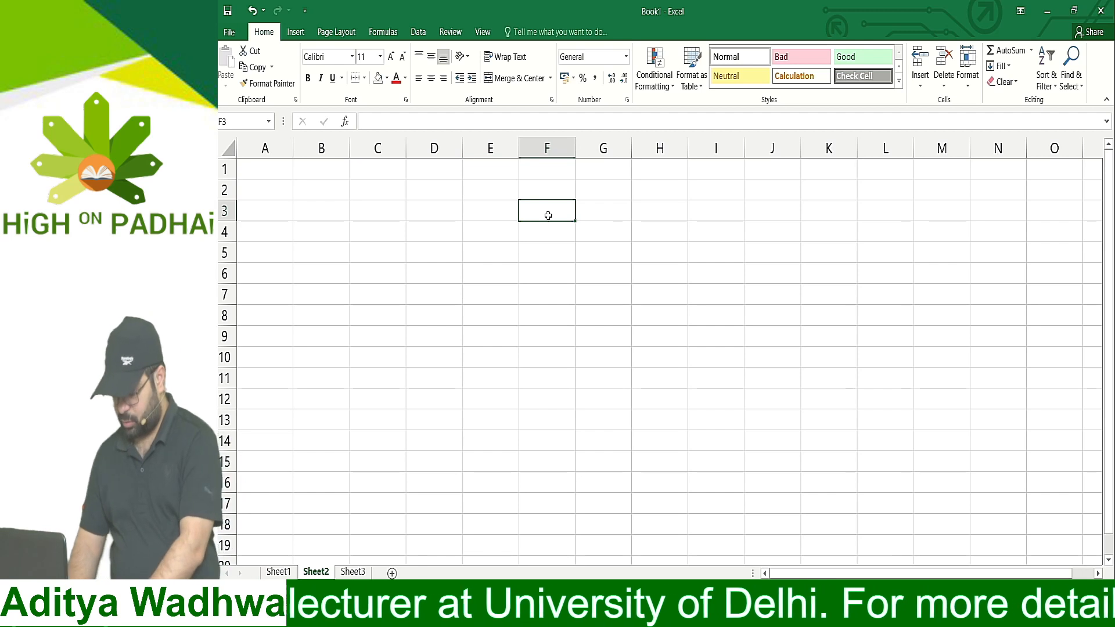
{"action": "type", "text": "January"}
{"action": "key", "text": "Return"}
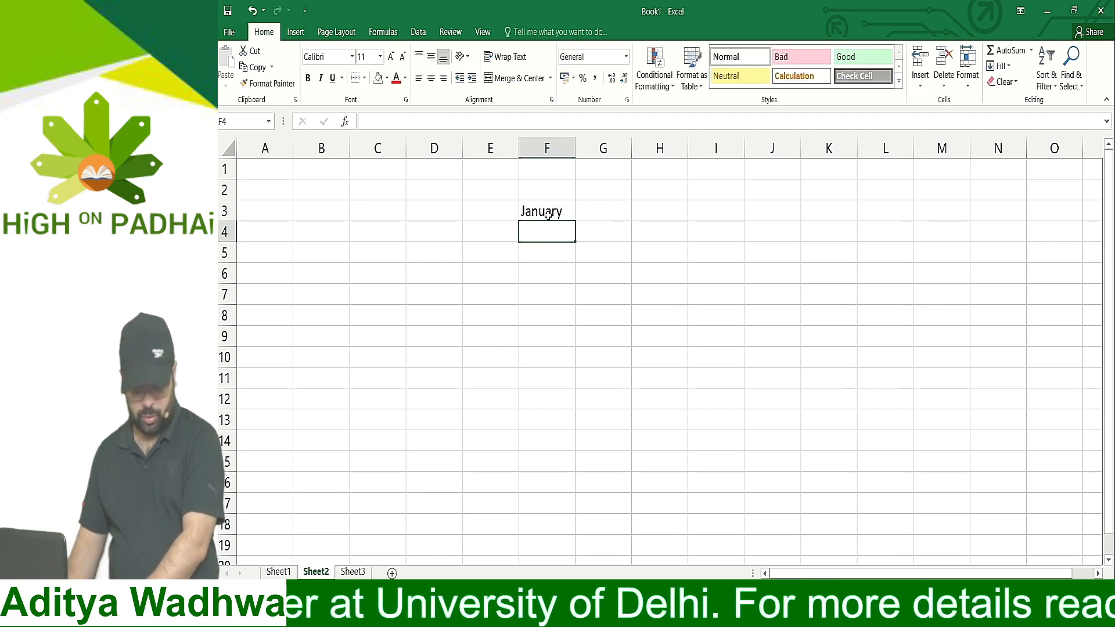
{"action": "type", "text": "February"}
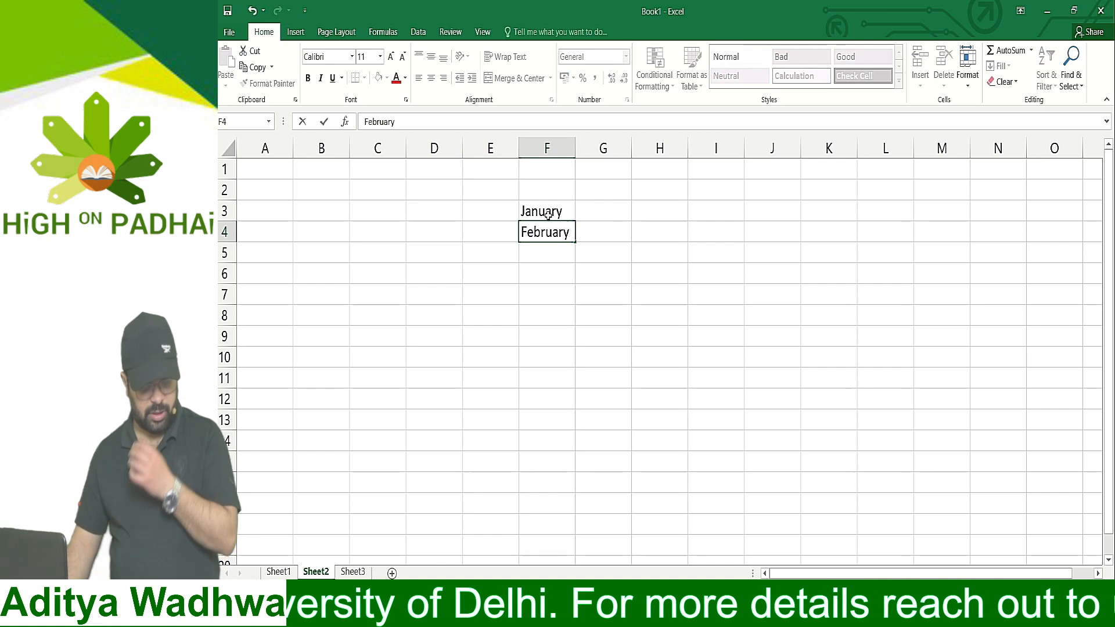
{"action": "key", "text": "Return"}
Extend the month series from F3:F4 down to December in F14
{"action": "left_click", "coordinate": [547, 215]}
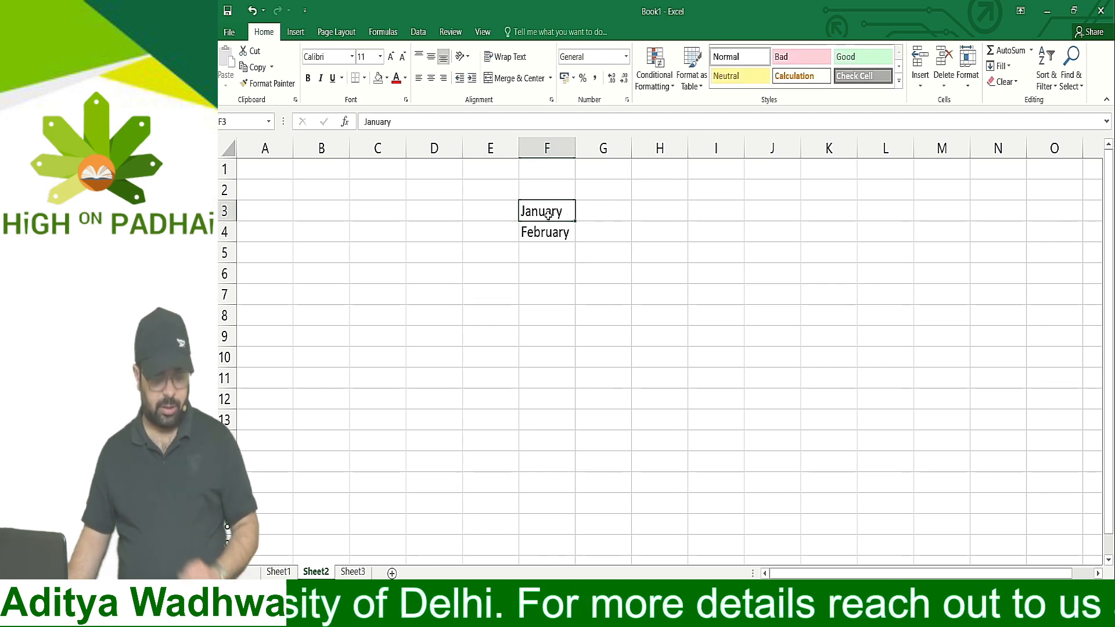
{"action": "key", "text": "shift+Down"}
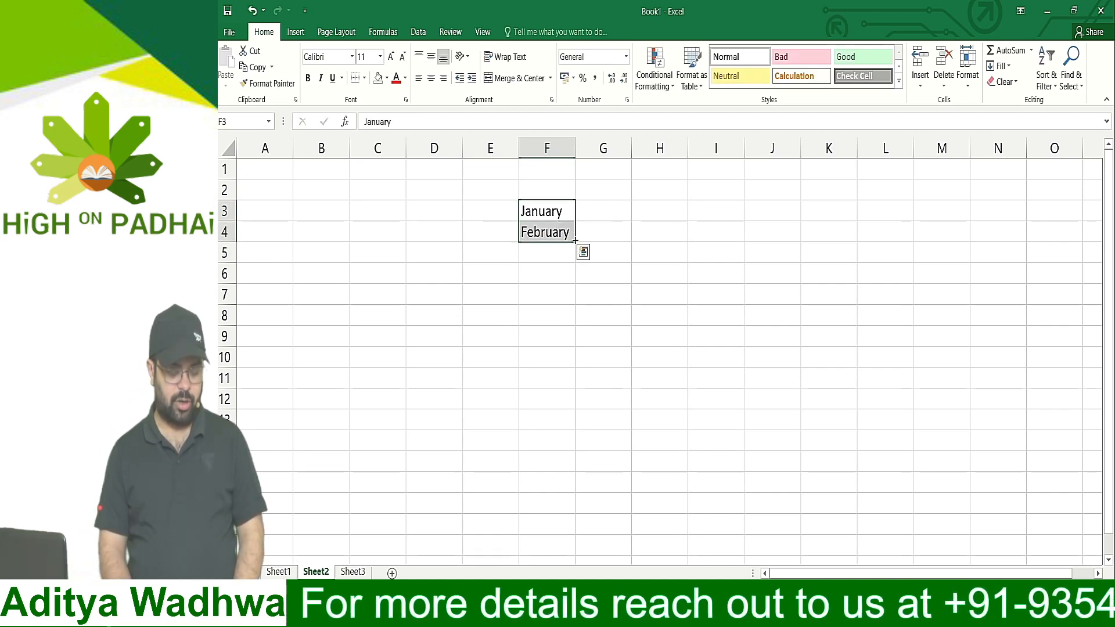
{"action": "left_click_drag", "start_coordinate": [575, 240], "coordinate": [578, 462]}
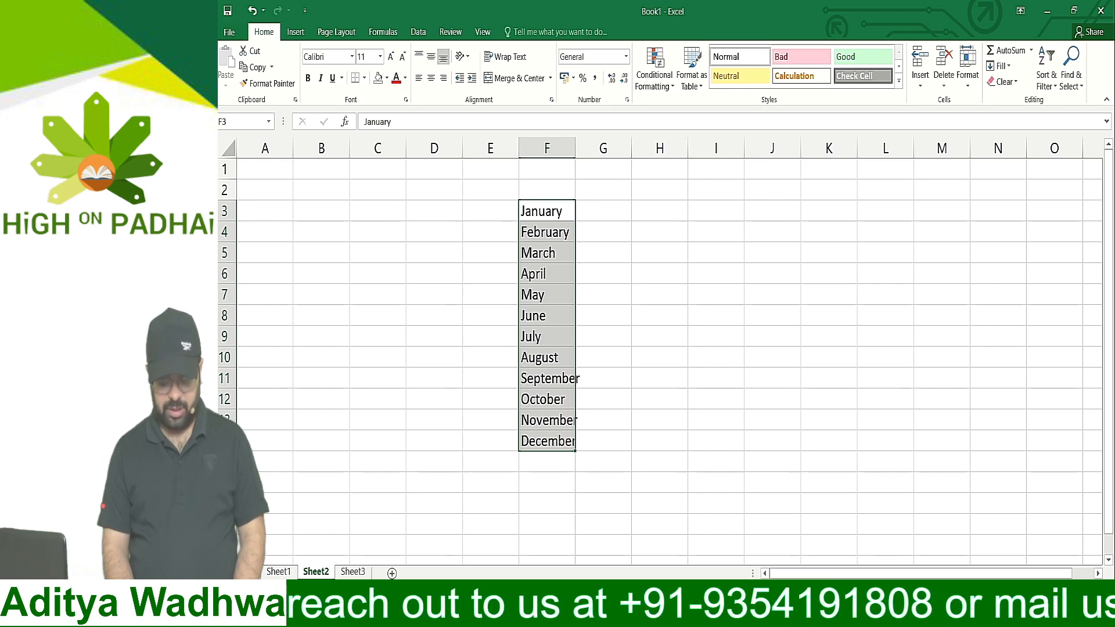
{"action": "scroll", "coordinate": [596, 432], "scroll_direction": "up", "scroll_amount": 2}
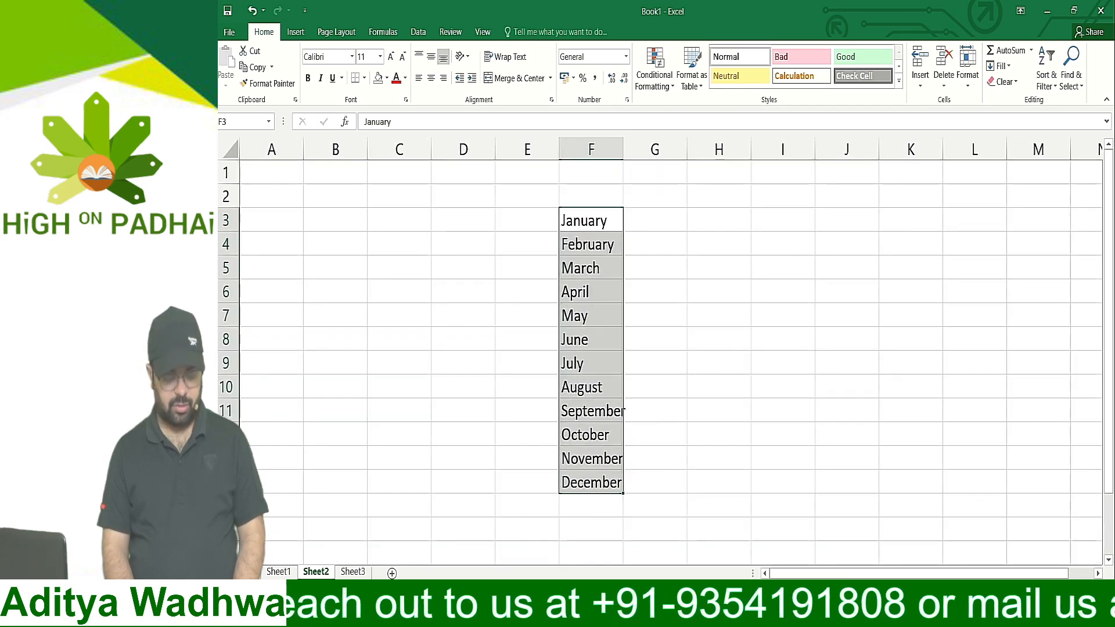
Try selecting the whole of column F, and the entire row 12 from the October cell
{"action": "left_click", "coordinate": [490, 406]}
{"action": "left_click", "coordinate": [585, 411]}
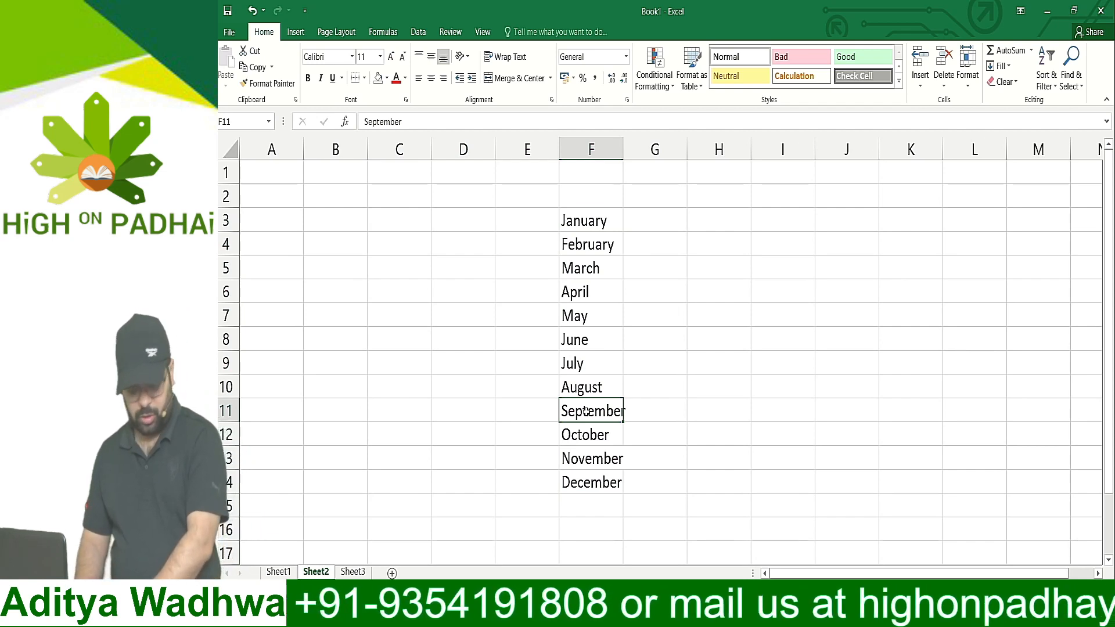
{"action": "left_click", "coordinate": [602, 141]}
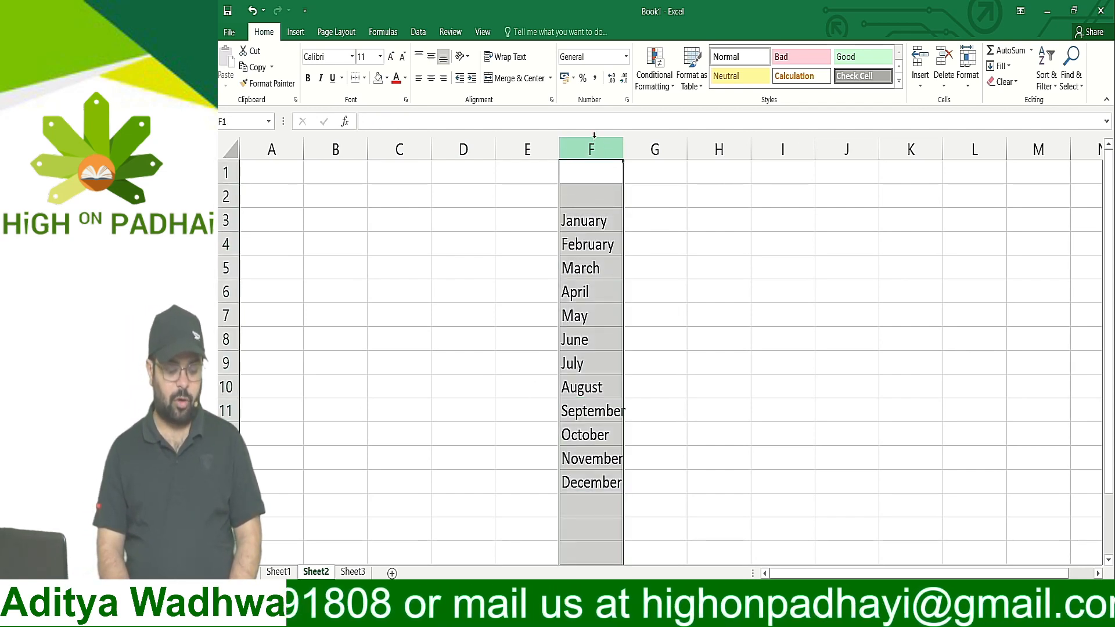
{"action": "left_click", "coordinate": [652, 286]}
{"action": "left_click", "coordinate": [589, 411]}
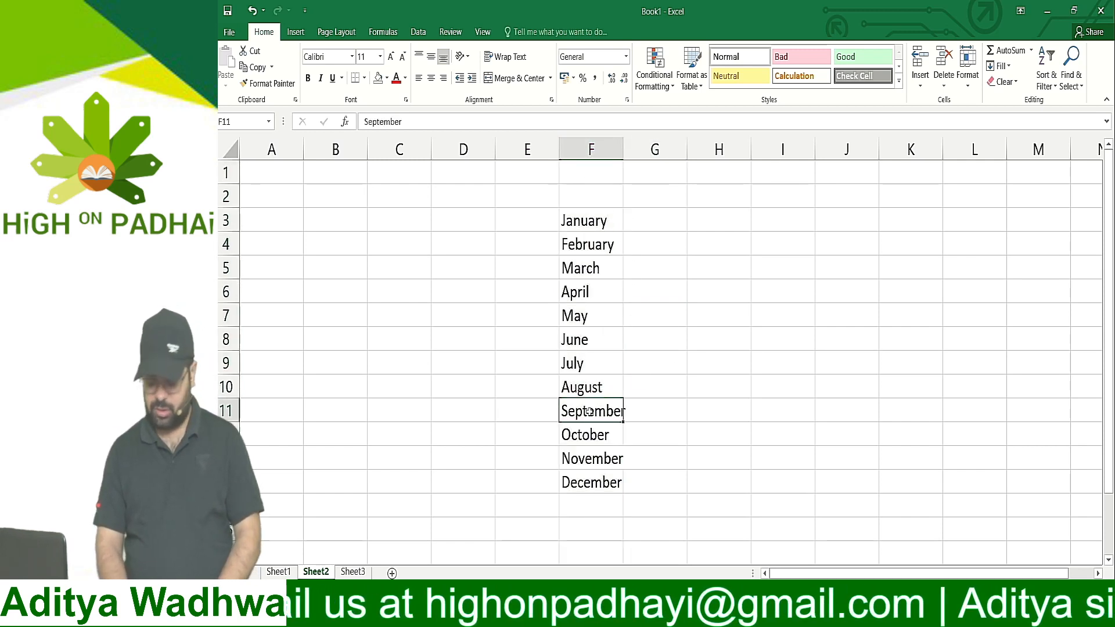
{"action": "key", "text": "ctrl+space"}
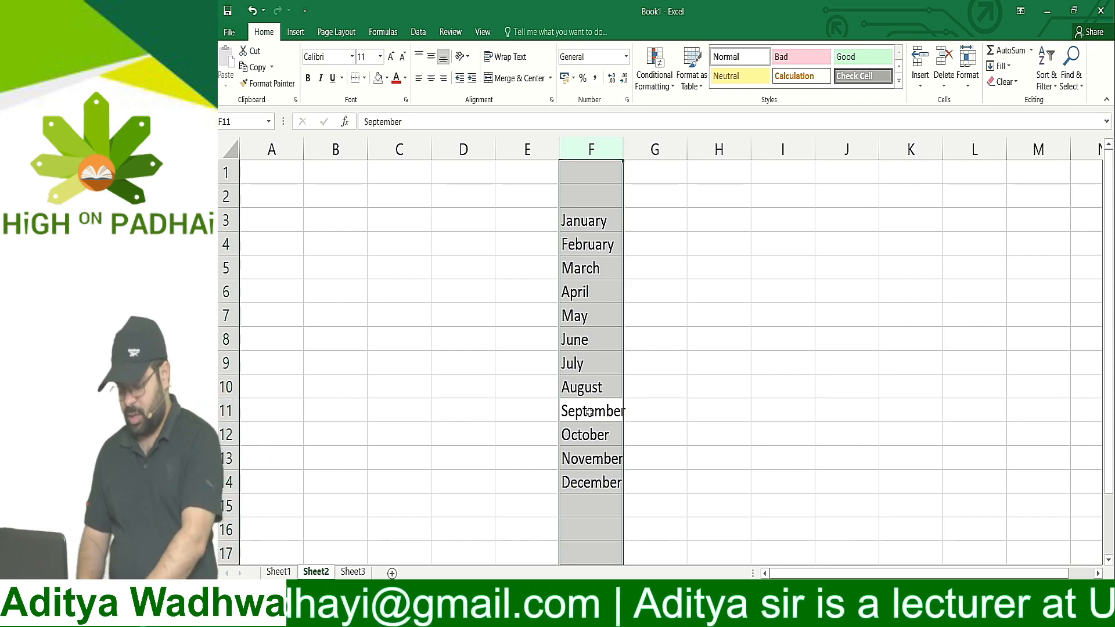
{"action": "key", "text": "ctrl+a"}
{"action": "key", "text": "Down"}
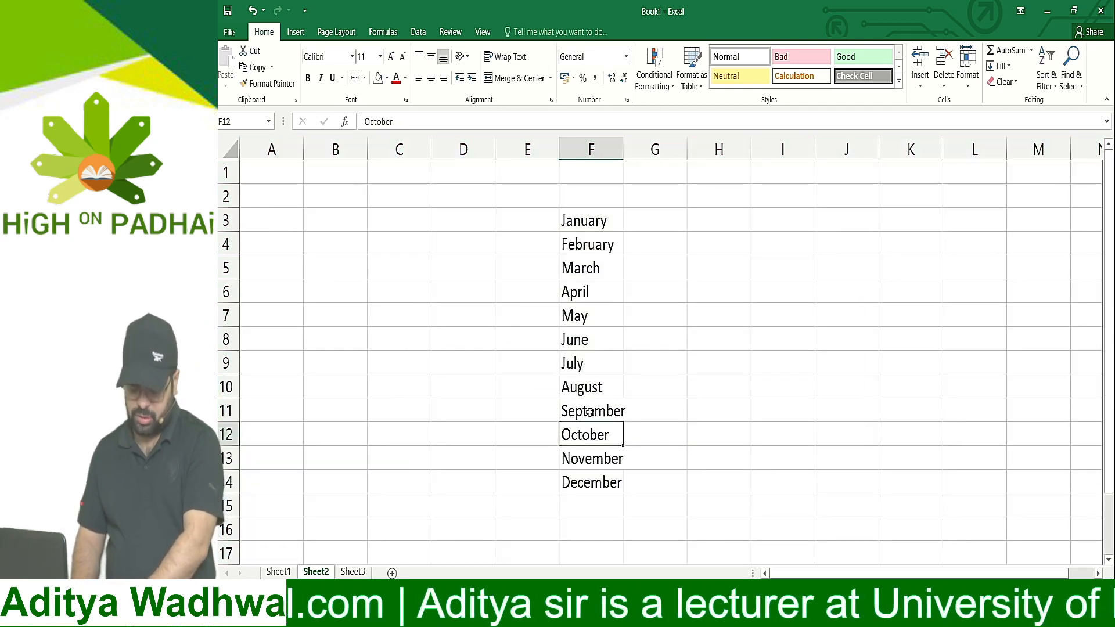
{"action": "key", "text": "shift+space"}
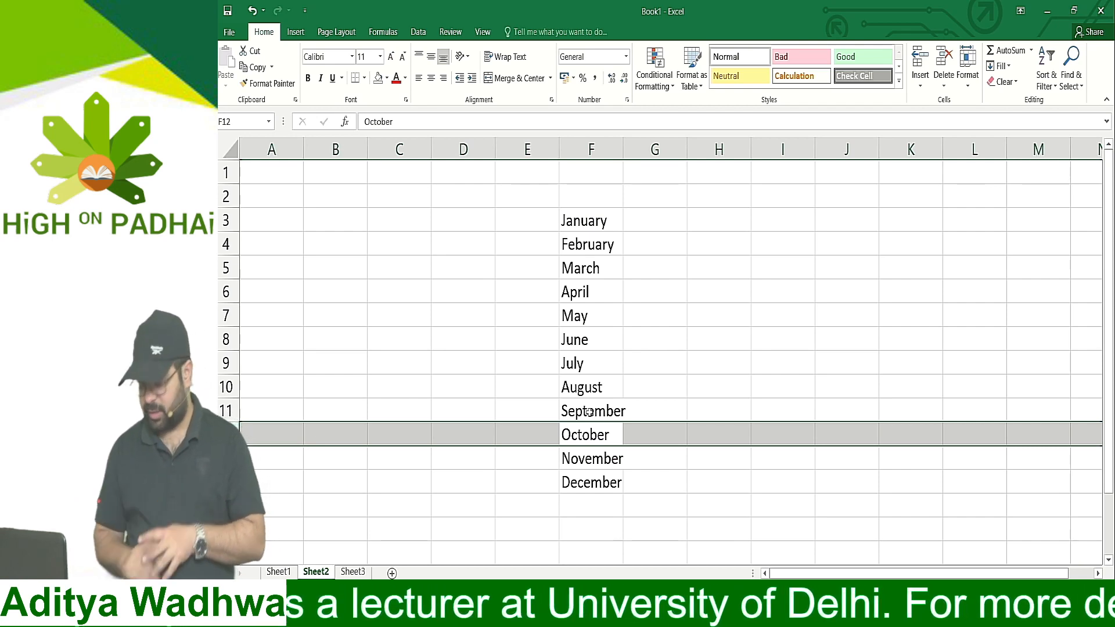
{"action": "key", "text": "Right"}
{"action": "key", "text": "Left"}
AutoFit the width of column F to the month names
{"action": "key", "text": "ctrl+space"}
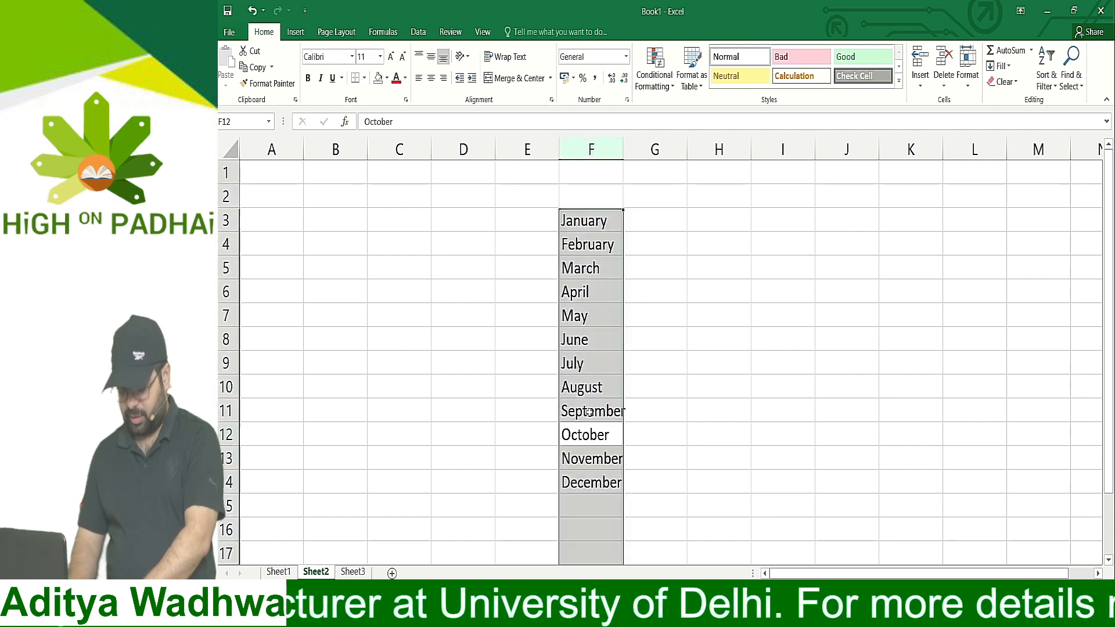
{"action": "key", "text": "alt"}
{"action": "key", "text": "h"}
{"action": "key", "text": "o"}
{"action": "key", "text": "i"}
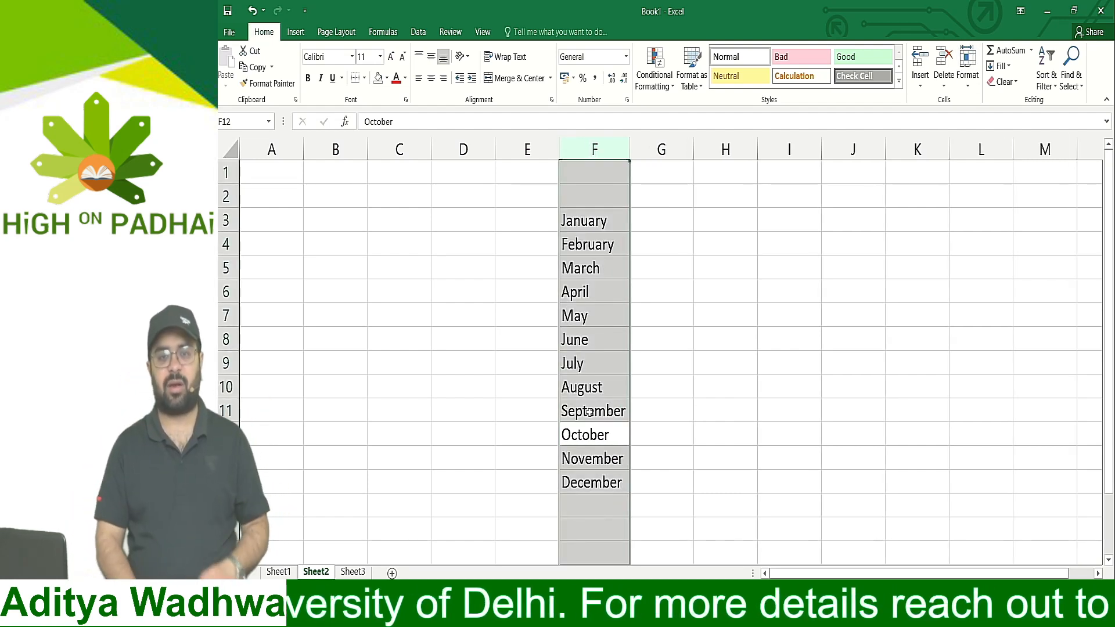
Enter 1 in G3 and 2 in G4, and extend the number series down to 12 in G14 beside December
{"action": "left_click", "coordinate": [667, 219]}
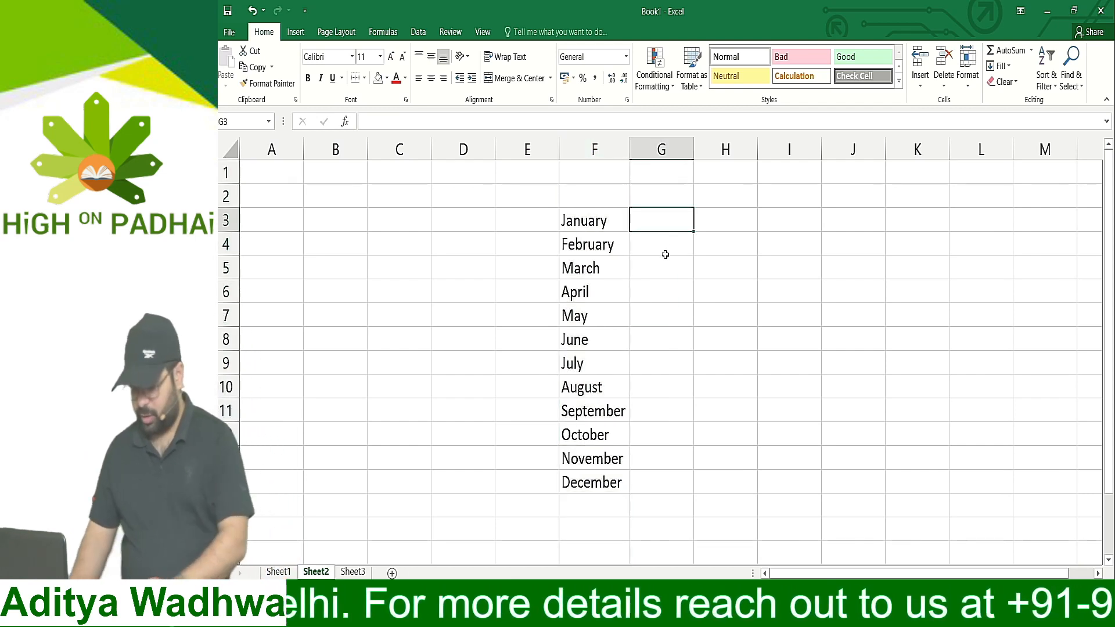
{"action": "type", "text": "1"}
{"action": "key", "text": "Return"}
{"action": "type", "text": "2"}
{"action": "key", "text": "Return"}
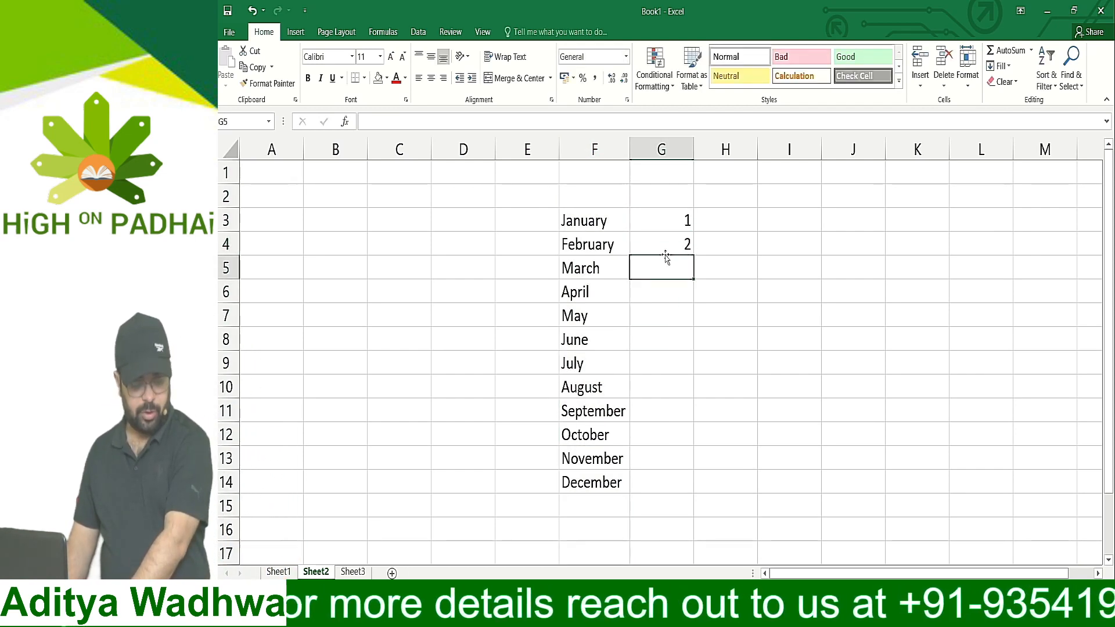
{"action": "left_click", "coordinate": [665, 254]}
{"action": "left_click_drag", "start_coordinate": [668, 221], "coordinate": [666, 246]}
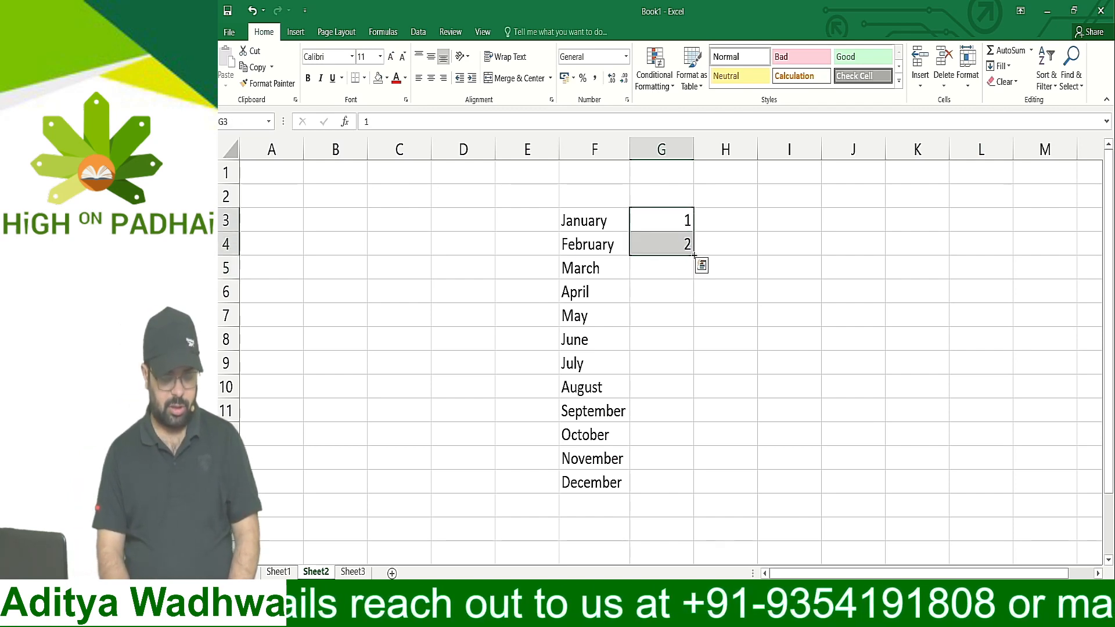
{"action": "left_click_drag", "start_coordinate": [694, 255], "coordinate": [697, 493]}
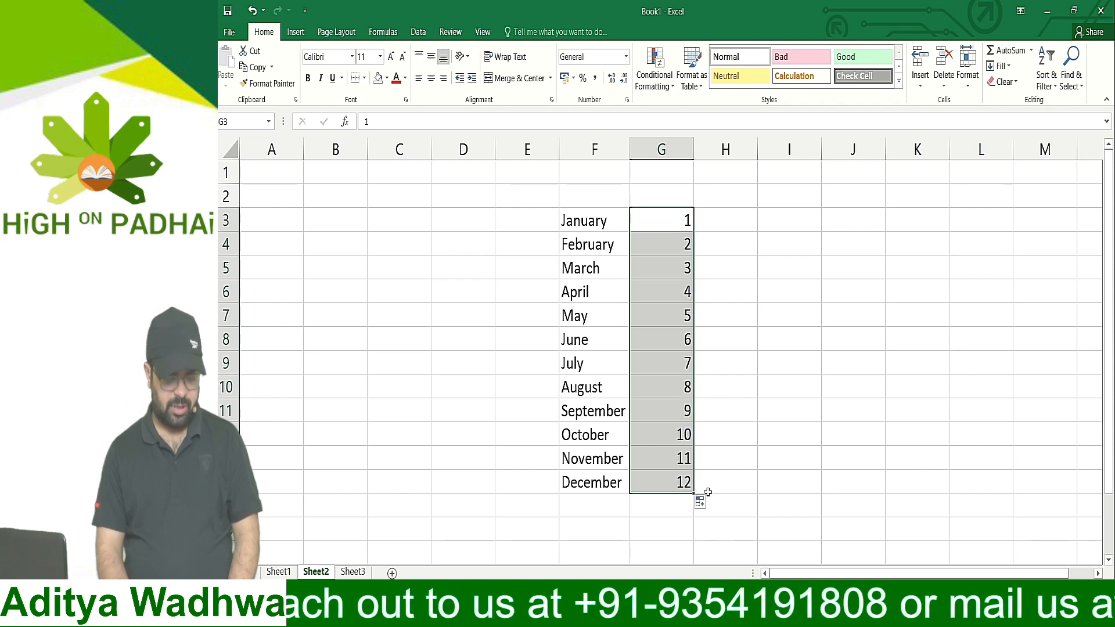
{"action": "left_click", "coordinate": [732, 221]}
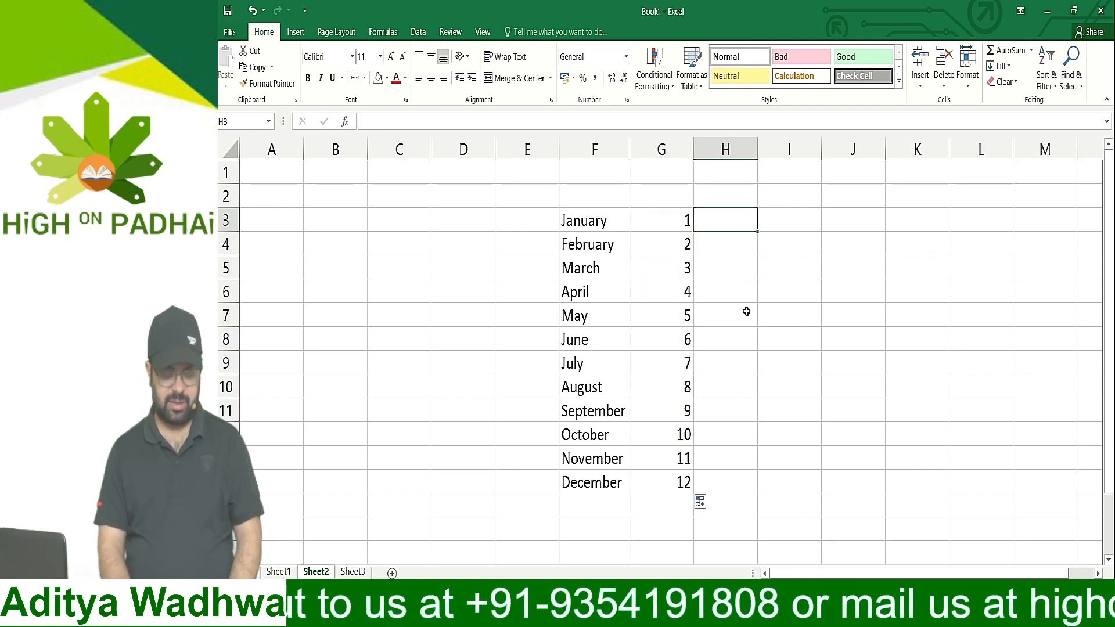
Enter the number words One, Two, Three, Four, Five and Six in H3:H8, beside the numbers for January to June
{"action": "type", "text": "One"}
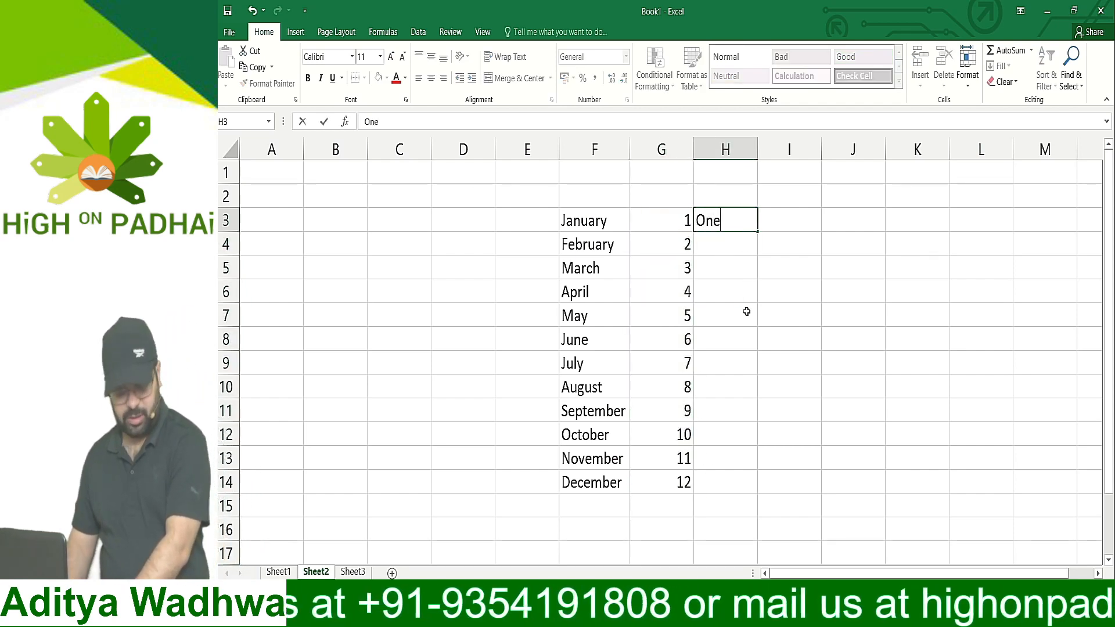
{"action": "key", "text": "Return"}
{"action": "type", "text": "Two"}
{"action": "key", "text": "Return"}
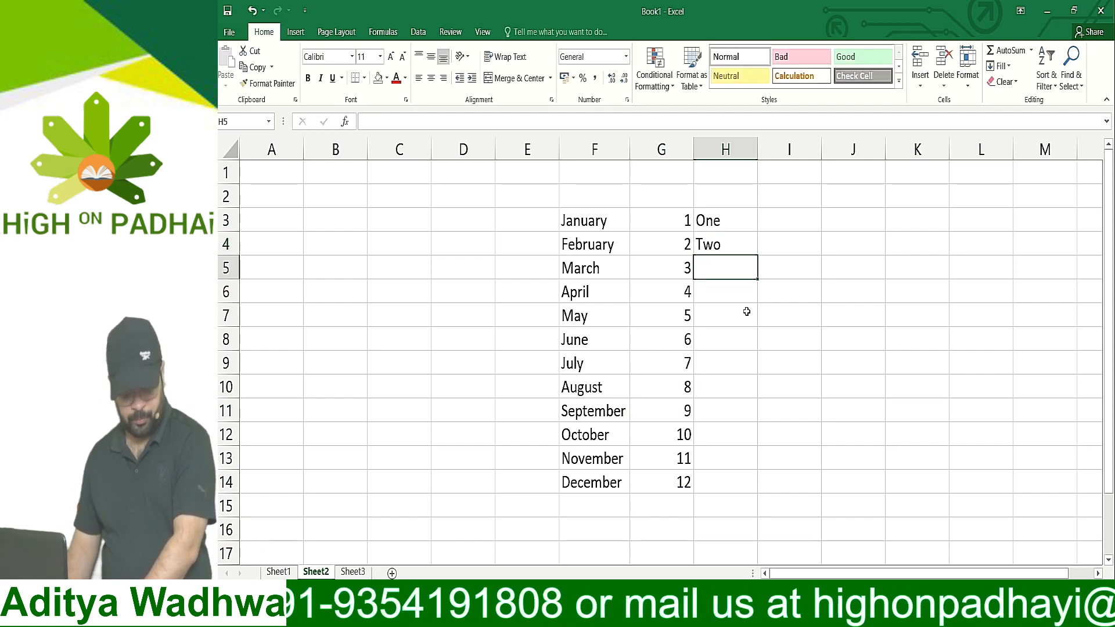
{"action": "type", "text": "Three"}
{"action": "key", "text": "Return"}
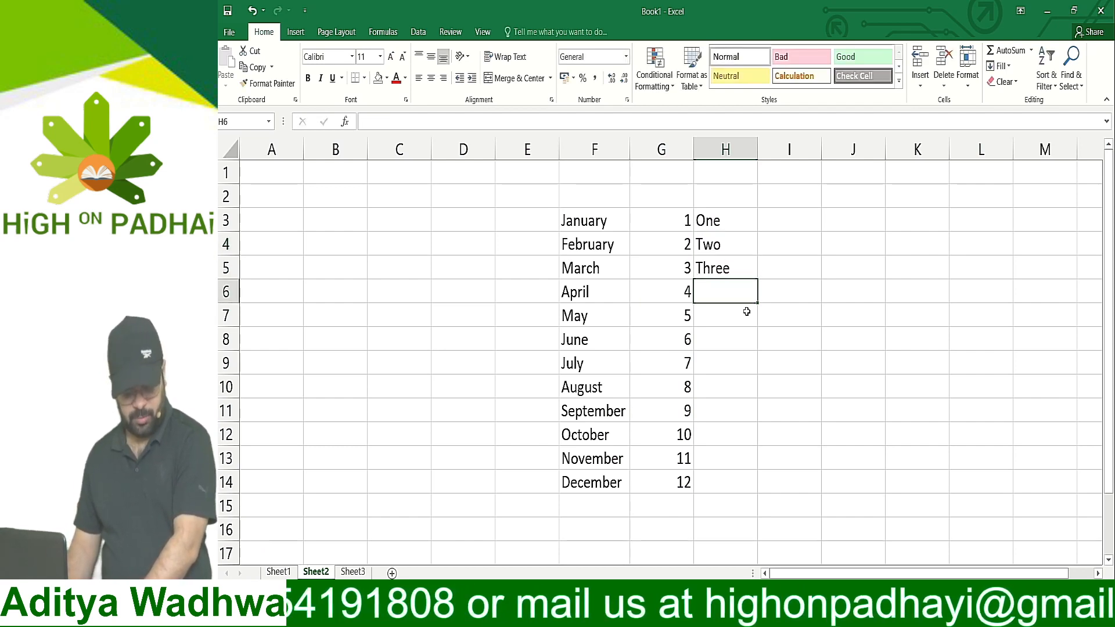
{"action": "type", "text": "Four"}
{"action": "key", "text": "Return"}
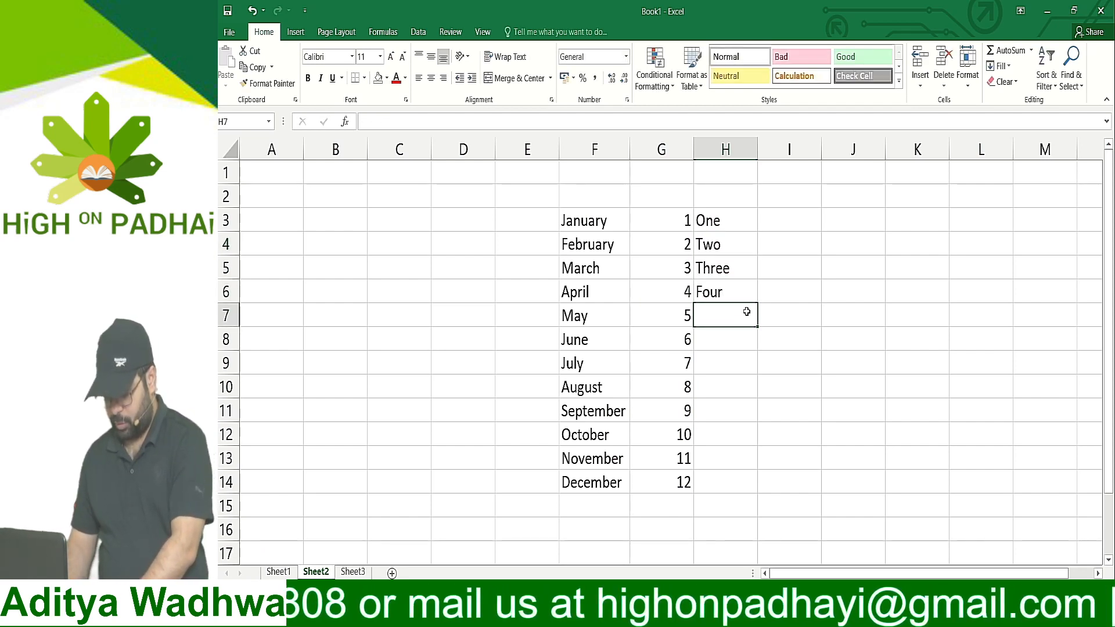
{"action": "type", "text": "Five"}
{"action": "key", "text": "Return"}
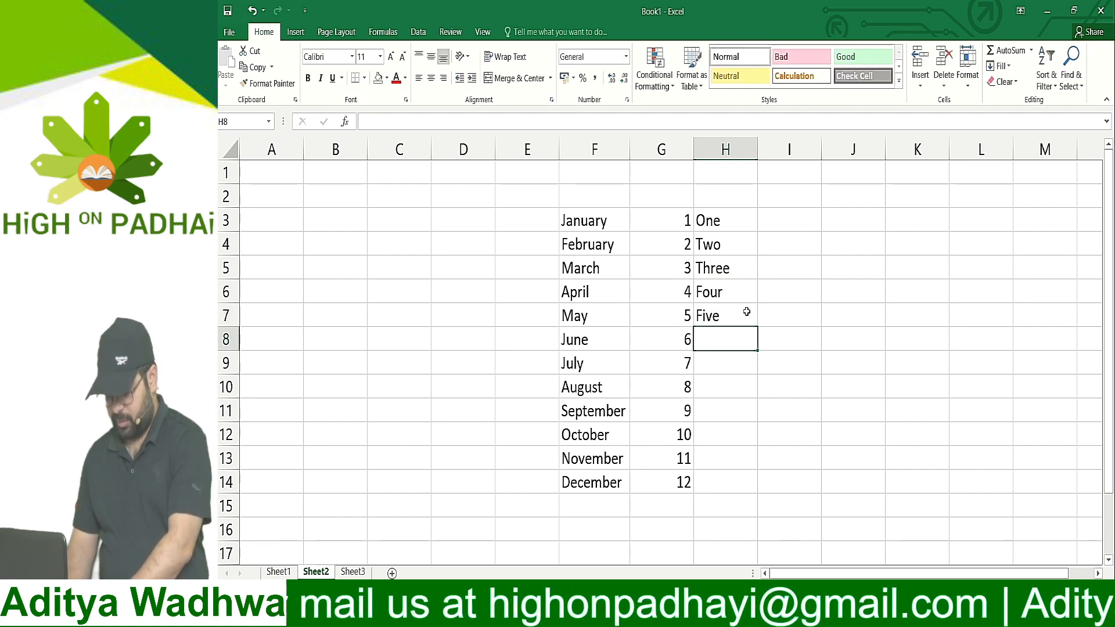
{"action": "type", "text": "Six"}
{"action": "key", "text": "Return"}
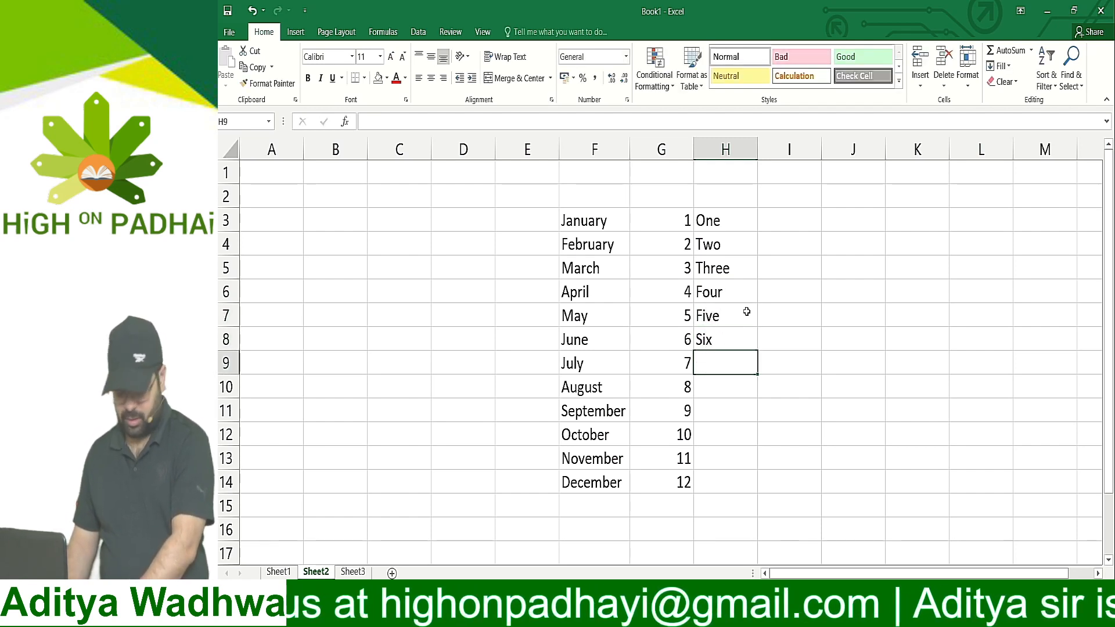
Continue the number words with Seven, Eight, Nine, Ten, Eleven and Twelve in H9:H14, beside July to December
{"action": "type", "text": "Seven"}
{"action": "key", "text": "Return"}
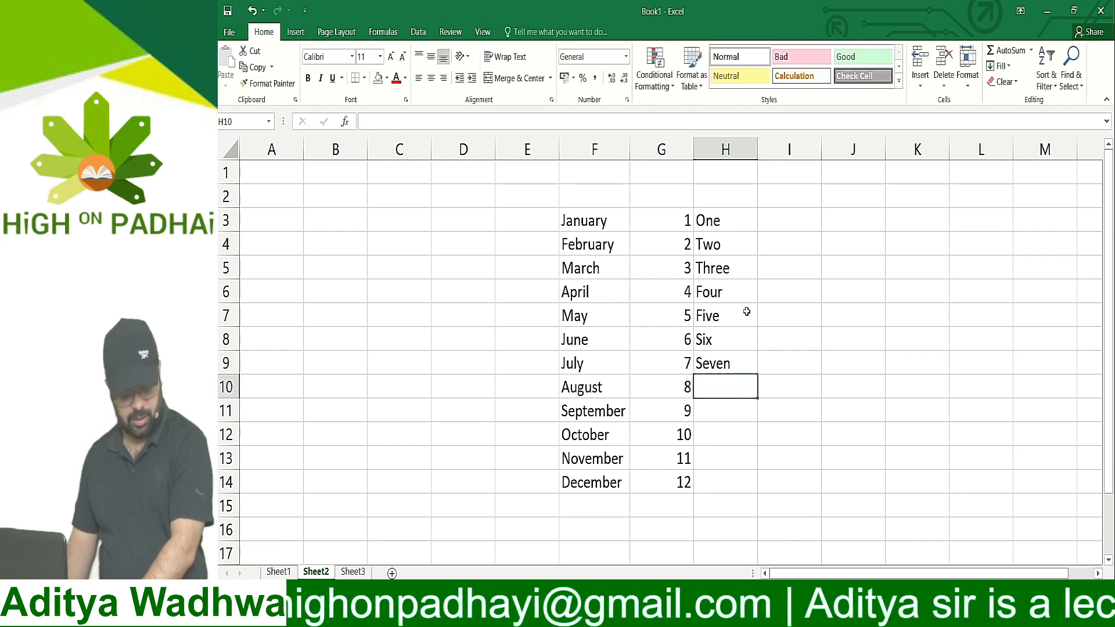
{"action": "type", "text": "Eight"}
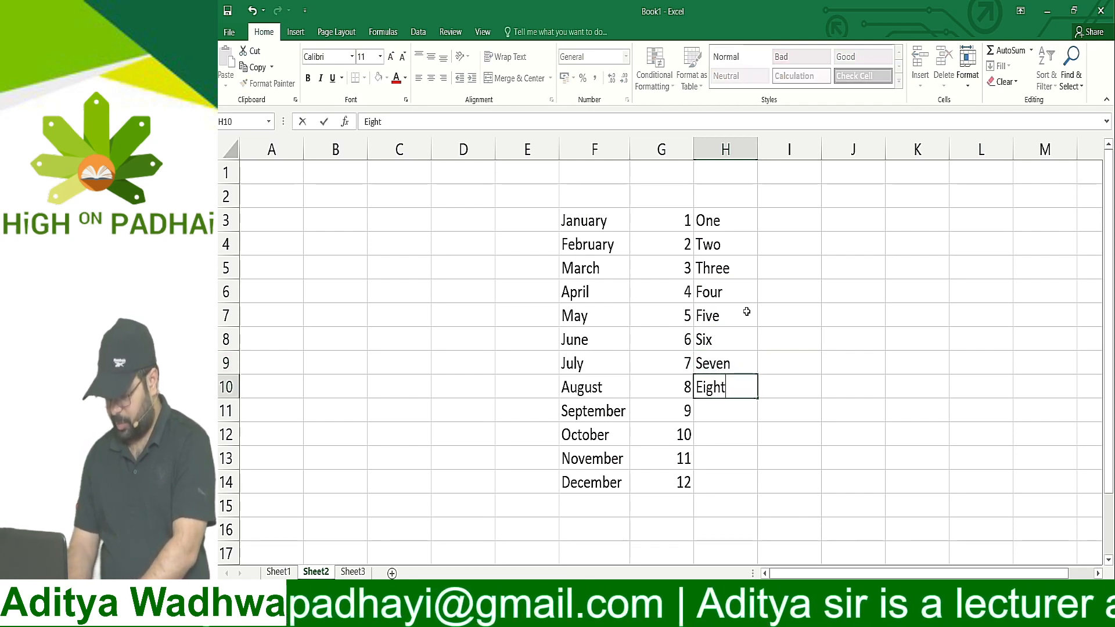
{"action": "key", "text": "Return"}
{"action": "type", "text": "Nine"}
{"action": "key", "text": "Return"}
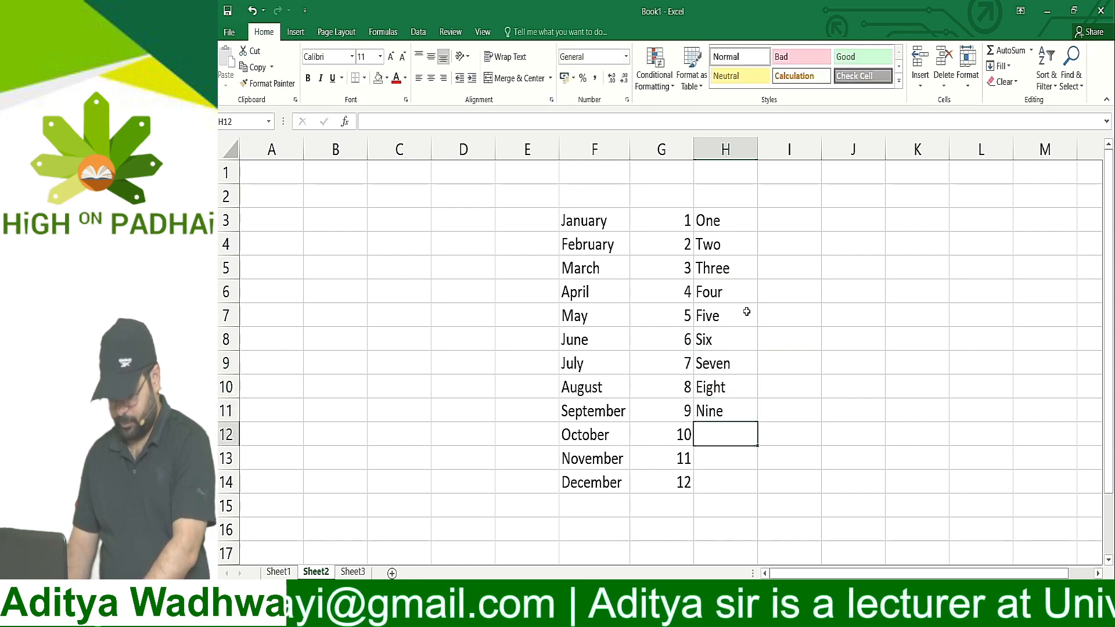
{"action": "type", "text": "Ten"}
{"action": "key", "text": "Return"}
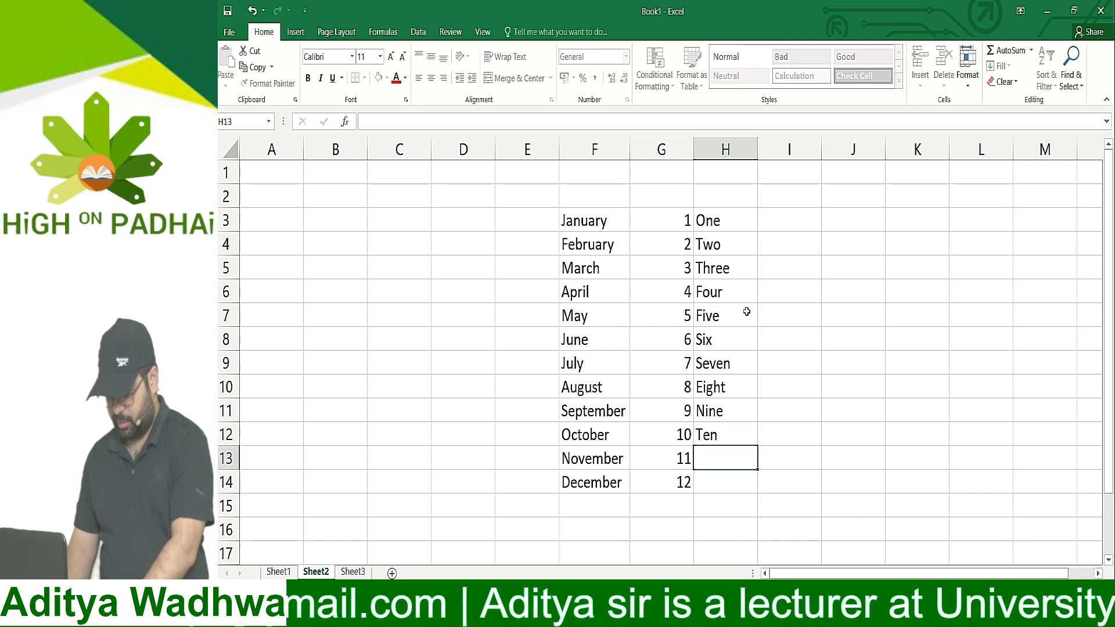
{"action": "type", "text": "Eleven"}
{"action": "key", "text": "Return"}
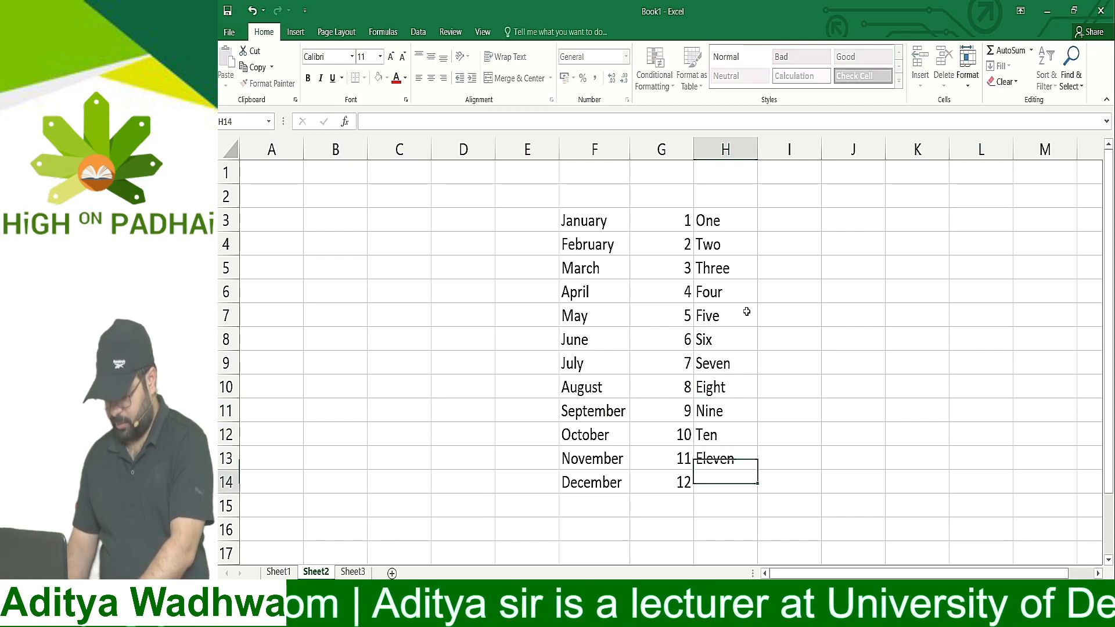
{"action": "type", "text": "Twelve"}
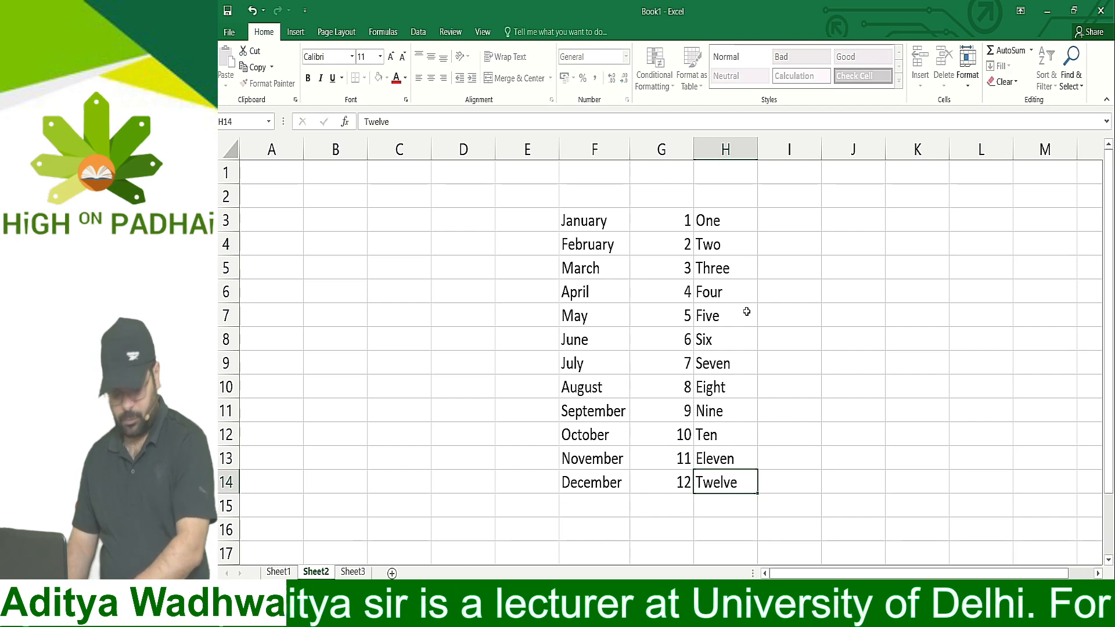
{"action": "key", "text": "Return"}
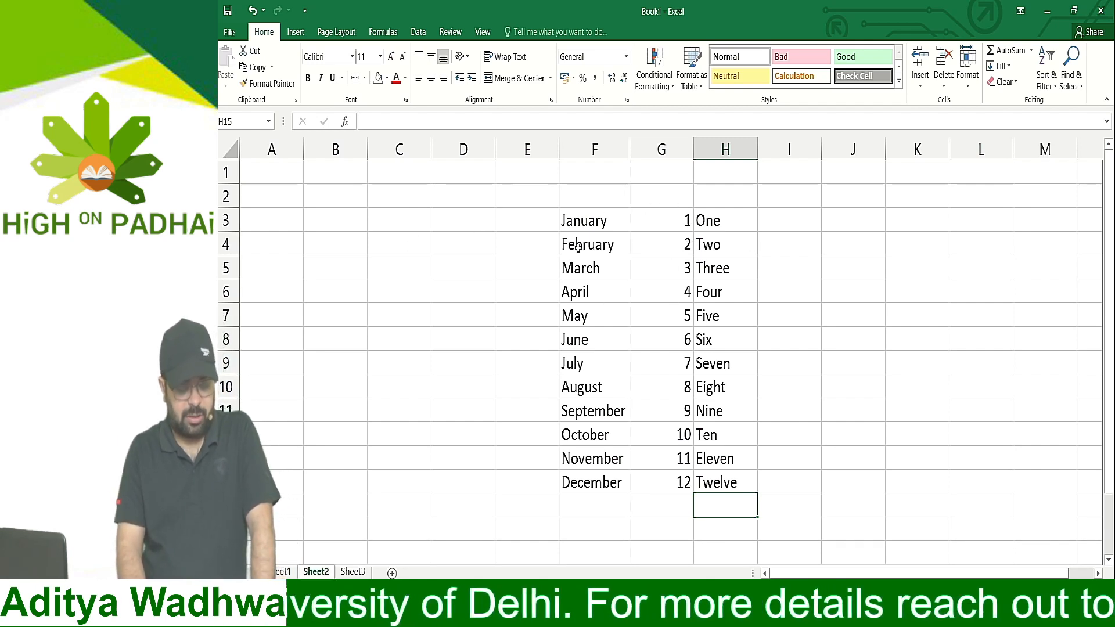
Enter the label Month in A3 and select the adjacent cell B3
{"action": "left_click", "coordinate": [279, 216]}
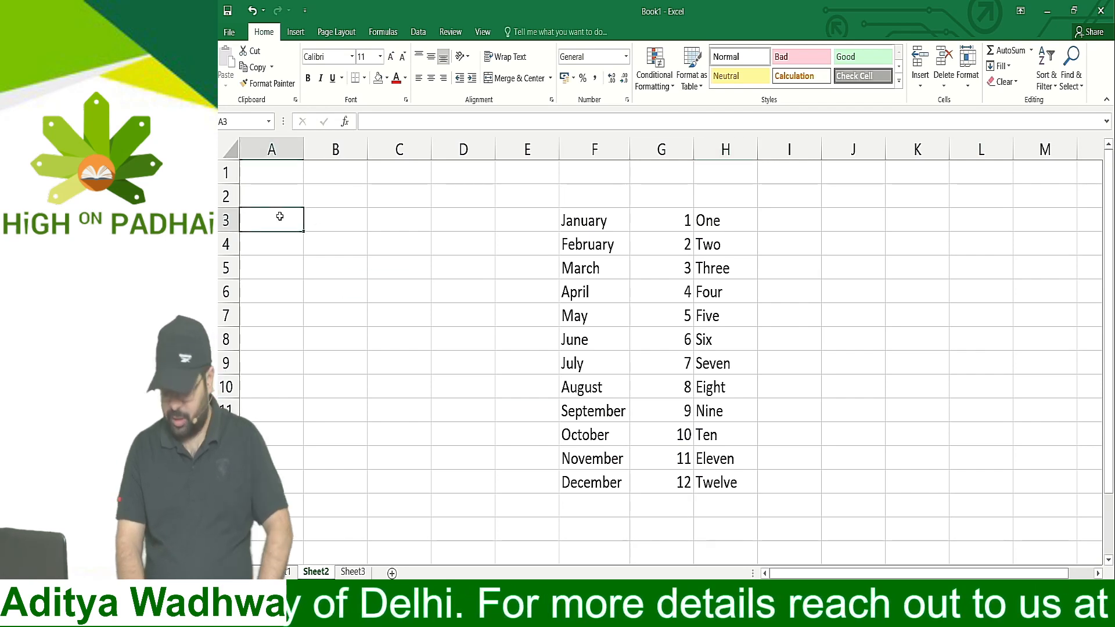
{"action": "type", "text": "Month"}
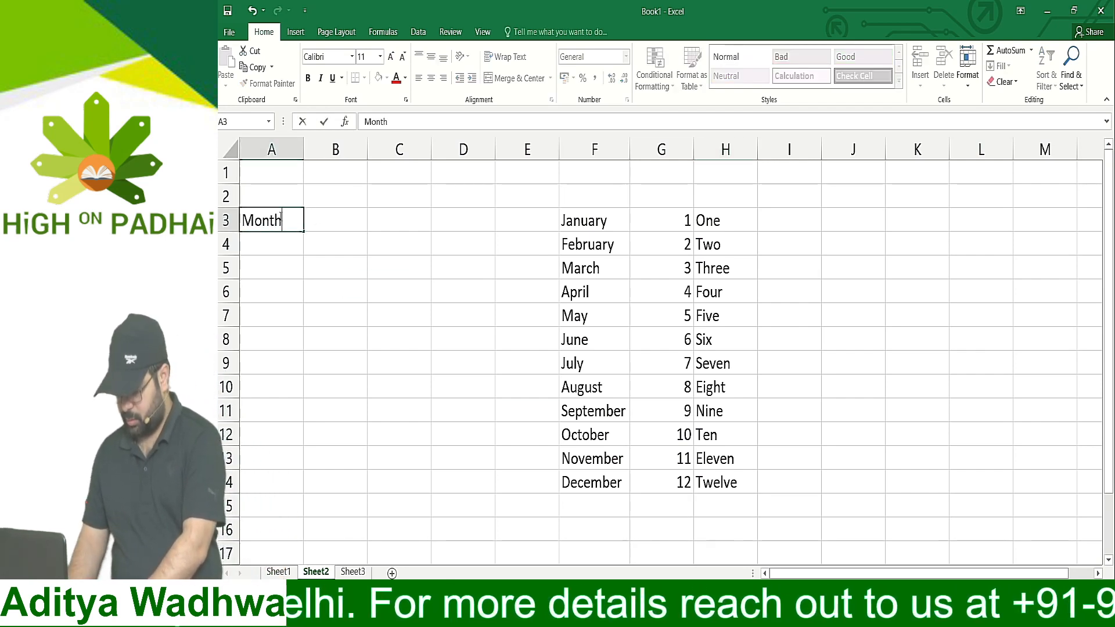
{"action": "key", "text": "Return"}
{"action": "key", "text": "Up"}
{"action": "key", "text": "Right"}
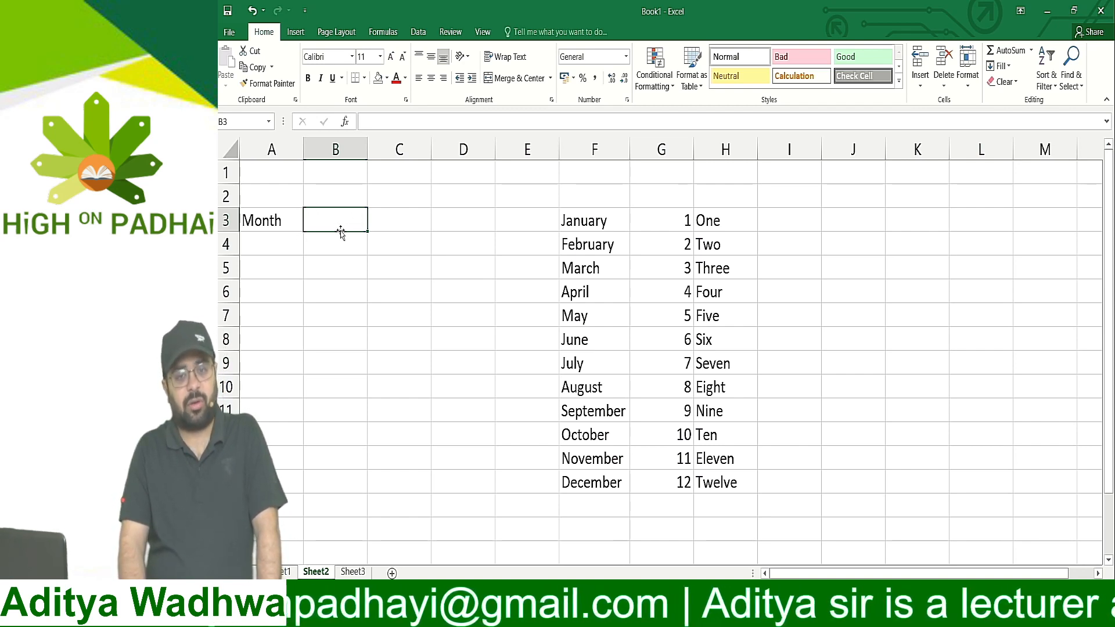
{"action": "left_click", "coordinate": [418, 32]}
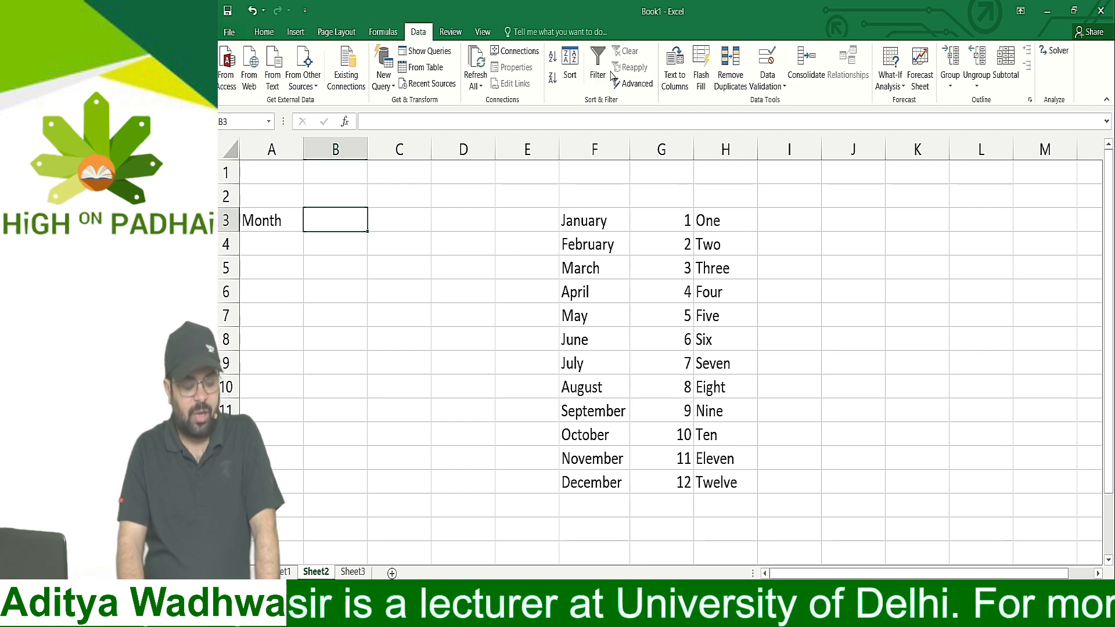
{"action": "left_click", "coordinate": [760, 87]}
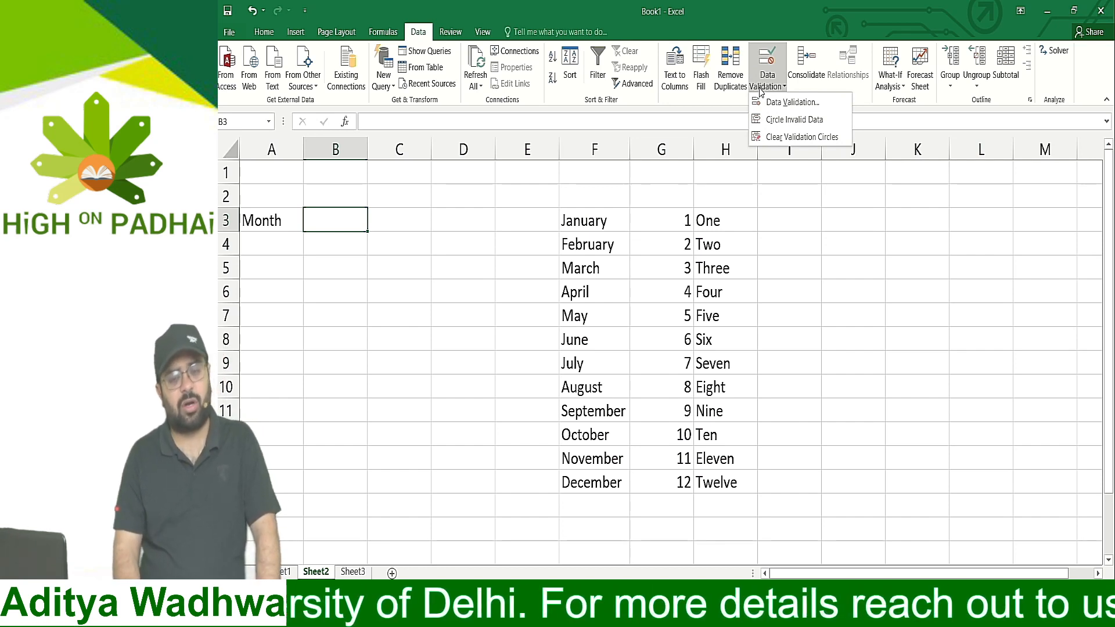
{"action": "left_click", "coordinate": [759, 88]}
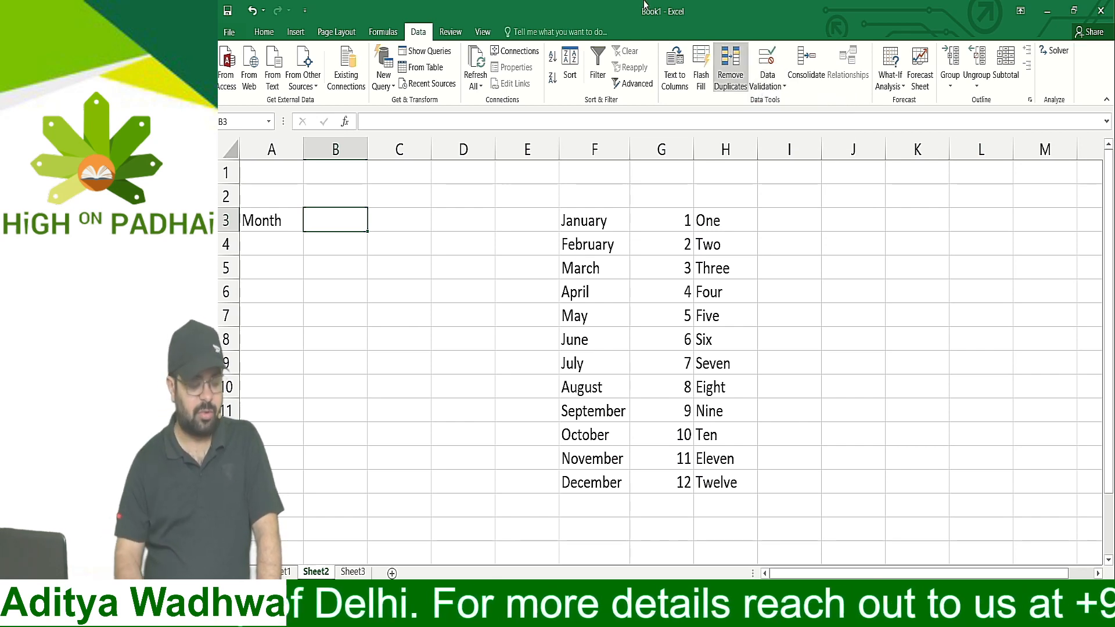
{"action": "left_click", "coordinate": [262, 31]}
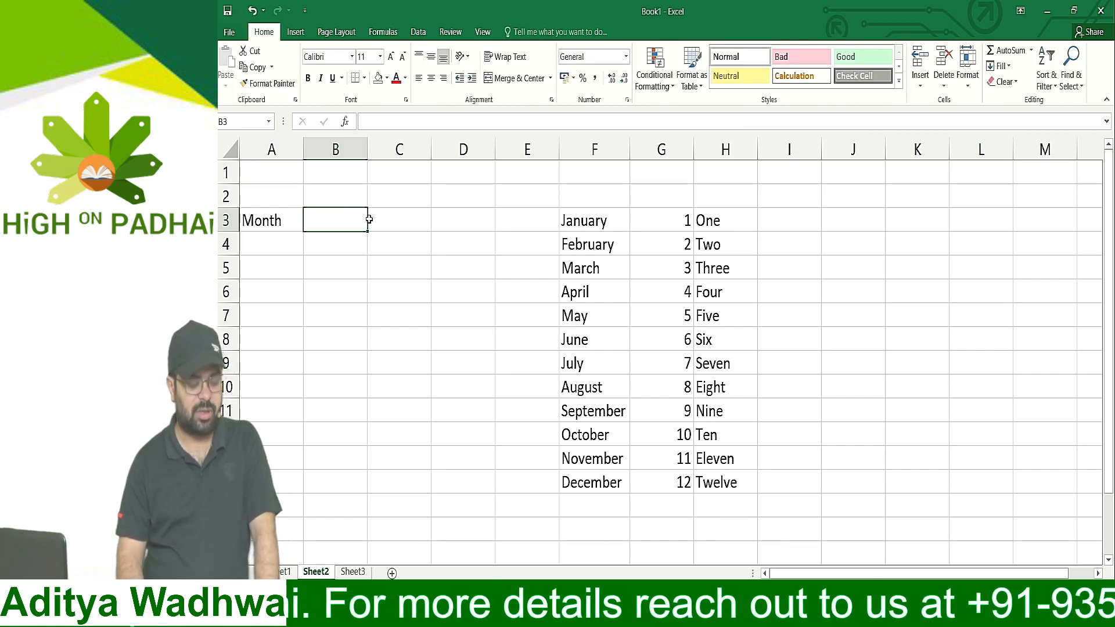
Add data validation to cell C4 that allows a List with the months in =$F$3:$F$14 as its source
{"action": "left_click", "coordinate": [400, 239]}
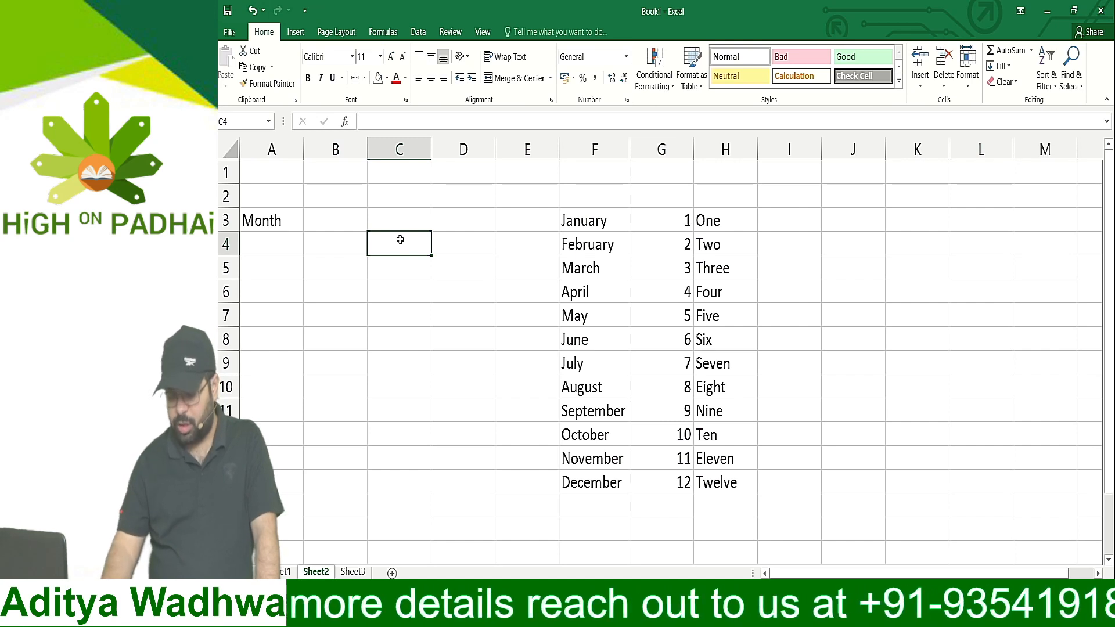
{"action": "key", "text": "alt"}
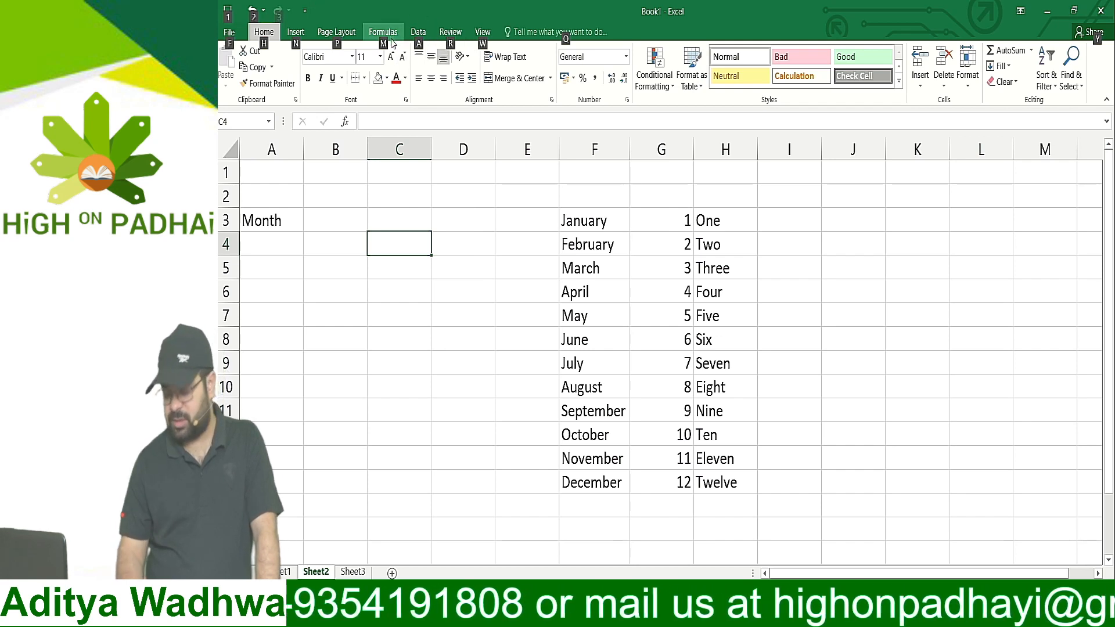
{"action": "key", "text": "a"}
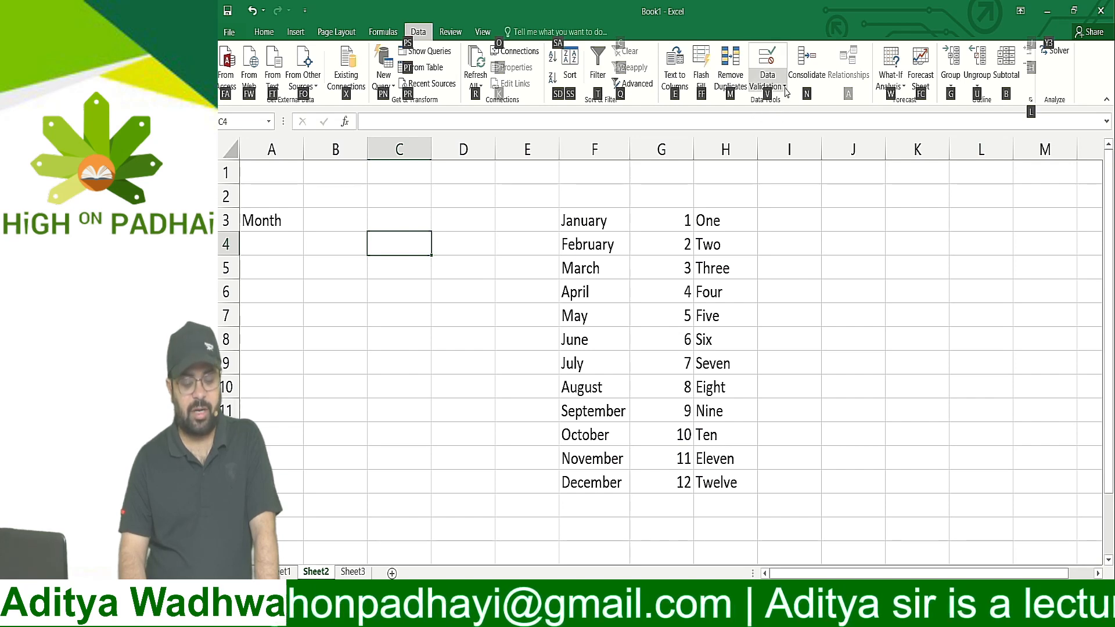
{"action": "key", "text": "v"}
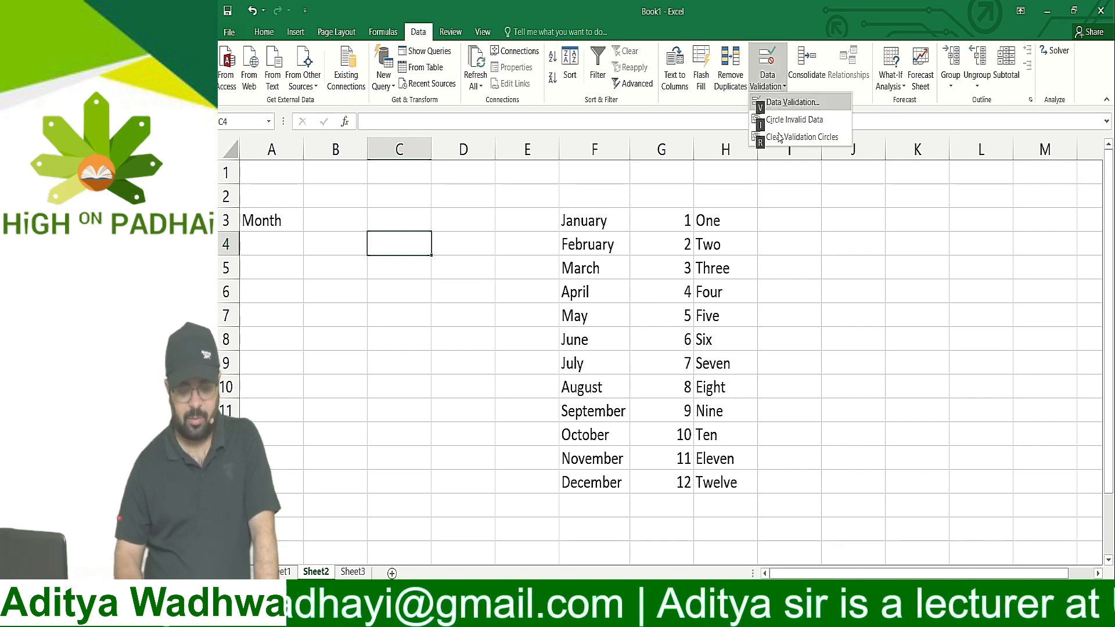
{"action": "left_click", "coordinate": [791, 103]}
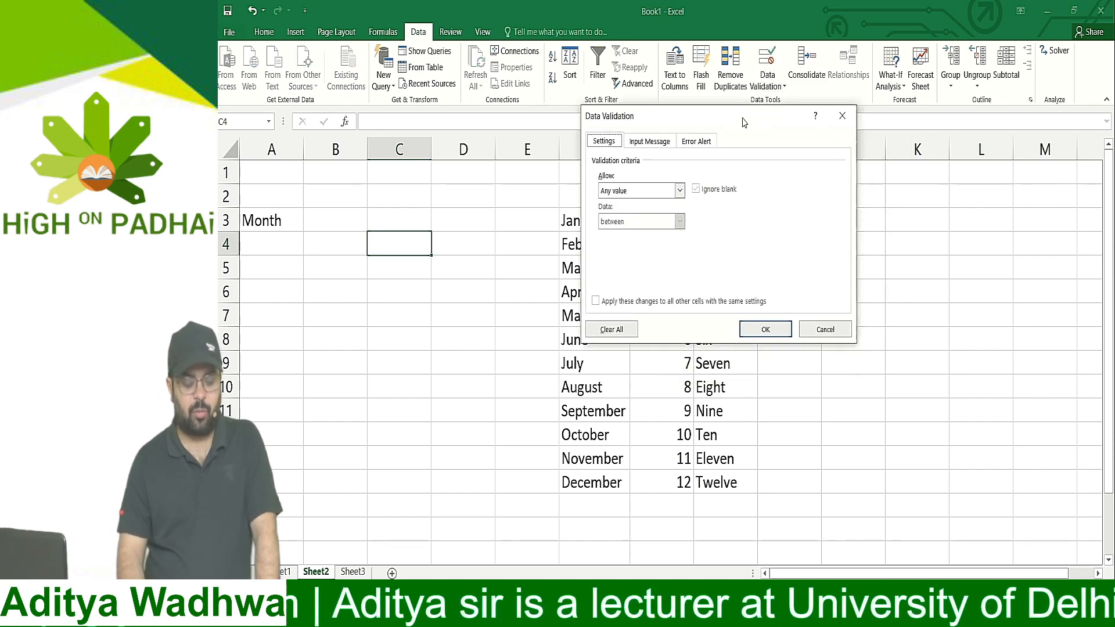
{"action": "left_click_drag", "start_coordinate": [784, 168], "coordinate": [743, 119]}
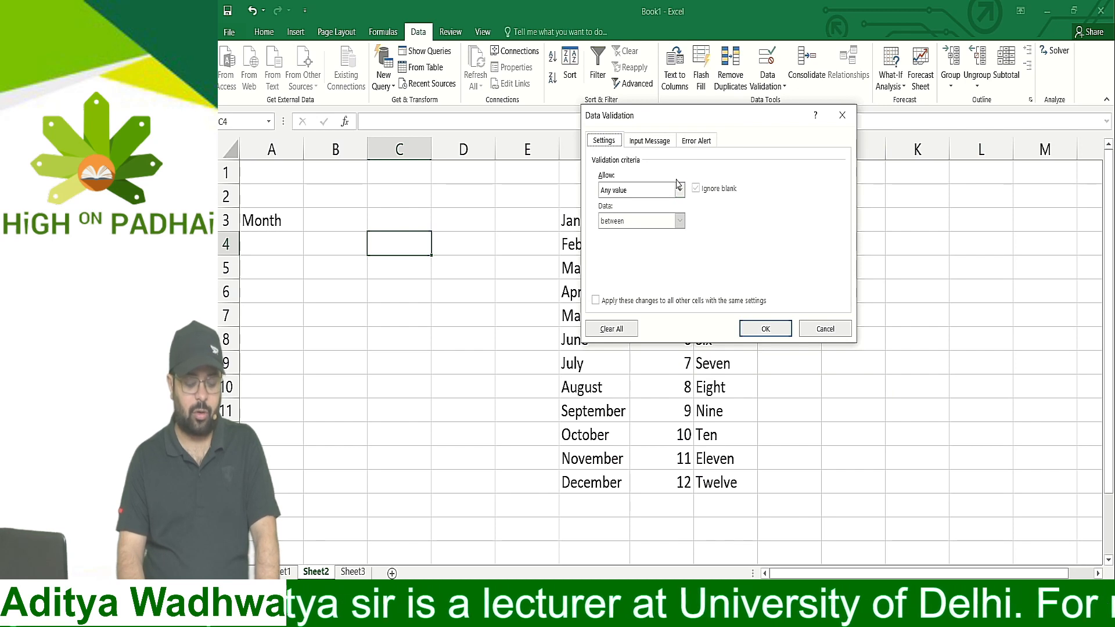
{"action": "left_click", "coordinate": [615, 193]}
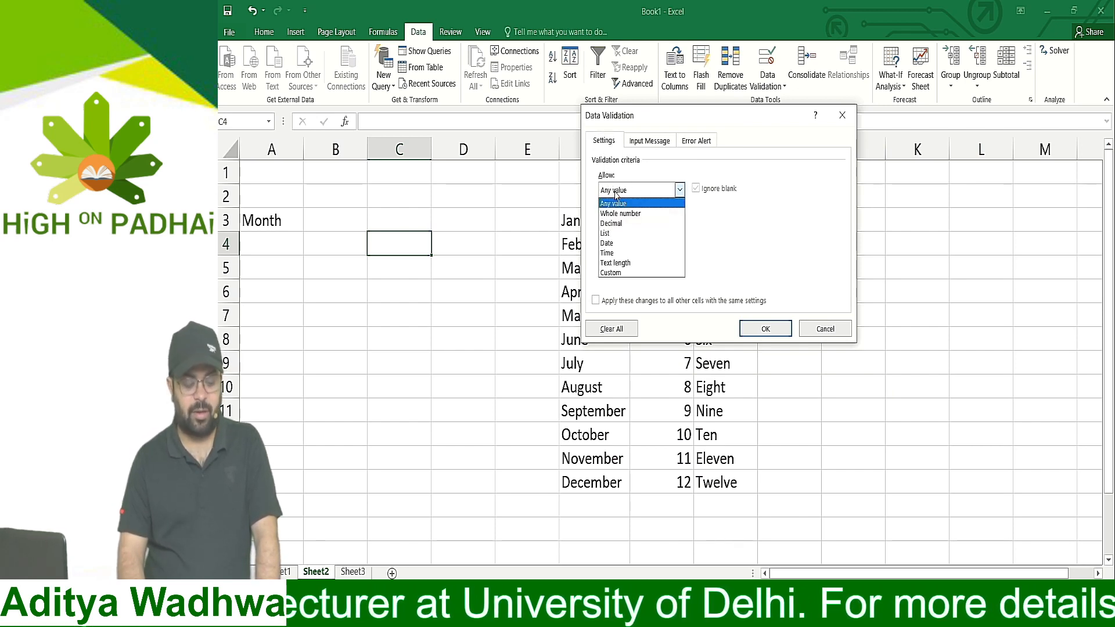
{"action": "left_click", "coordinate": [619, 235]}
{"action": "left_click", "coordinate": [625, 250]}
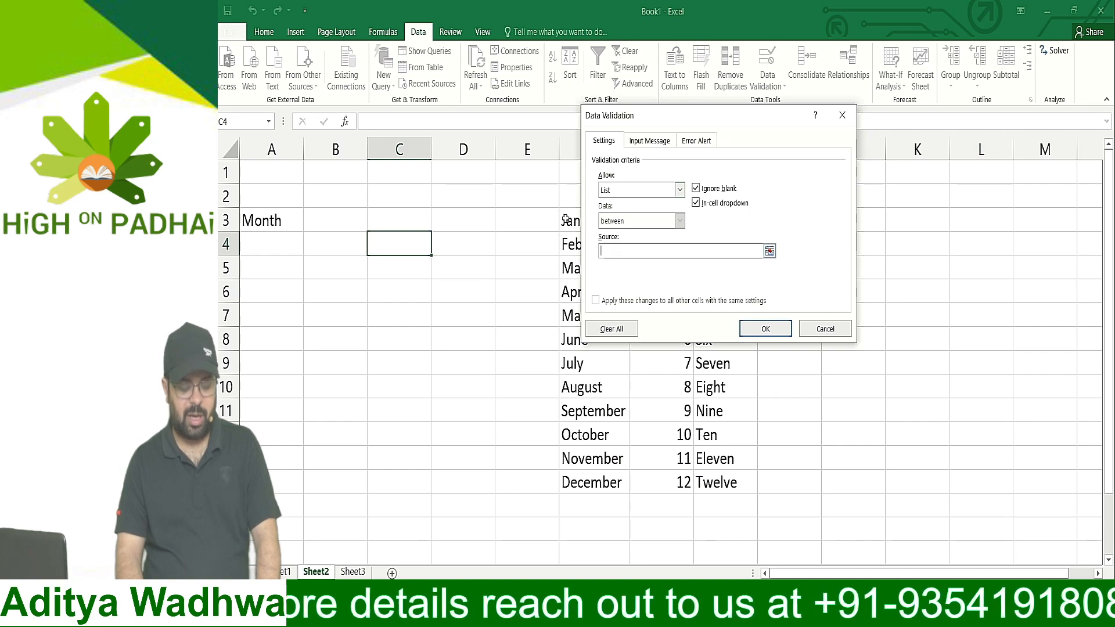
{"action": "left_click_drag", "start_coordinate": [564, 220], "coordinate": [566, 483]}
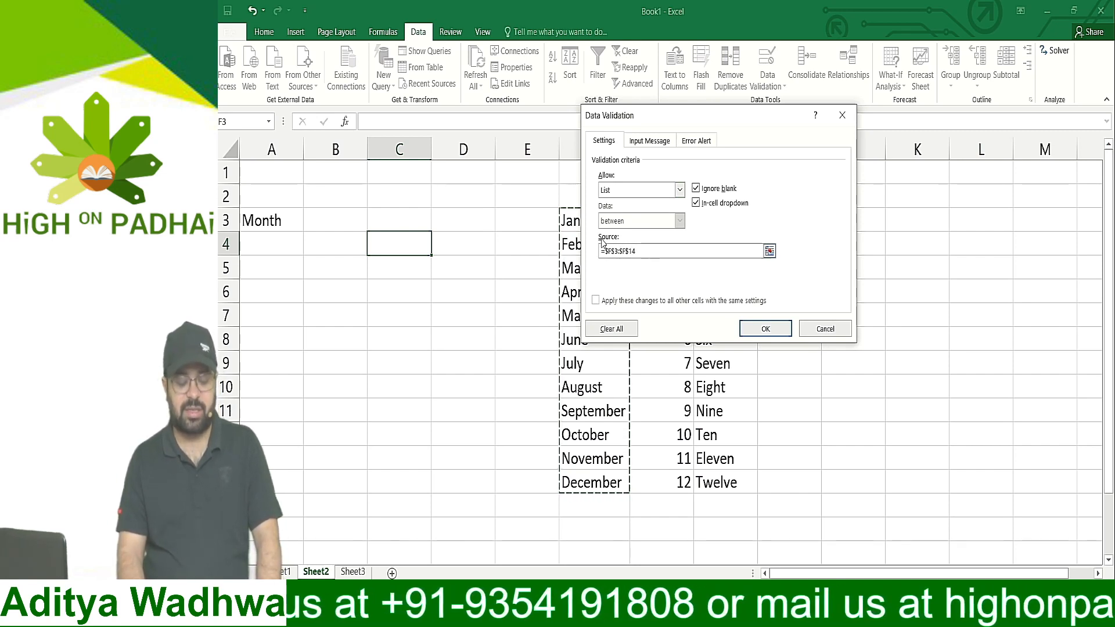
{"action": "left_click", "coordinate": [747, 329]}
Try out the month list in C4 by choosing April, June and finally October
{"action": "left_click", "coordinate": [436, 249]}
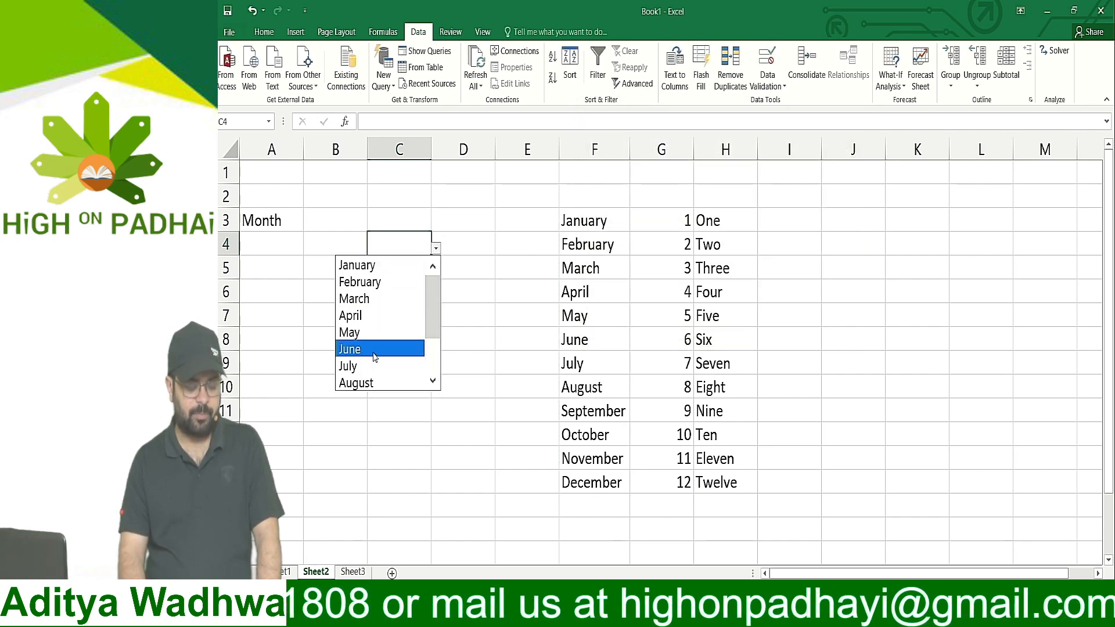
{"action": "left_click", "coordinate": [389, 315]}
{"action": "left_click", "coordinate": [436, 248]}
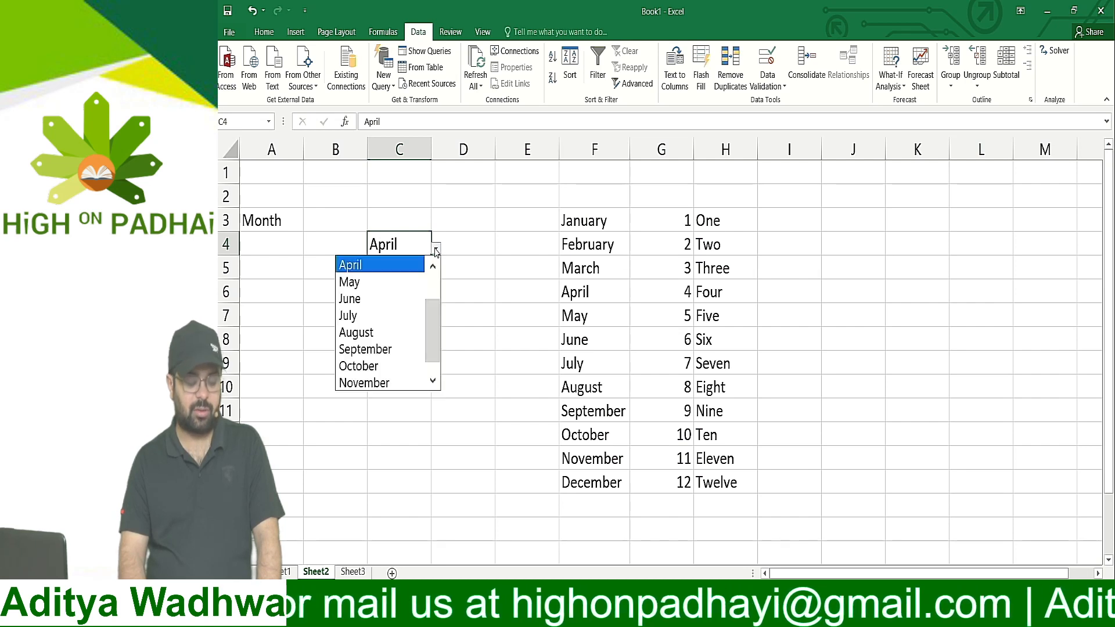
{"action": "left_click", "coordinate": [384, 297]}
{"action": "left_click", "coordinate": [436, 249]}
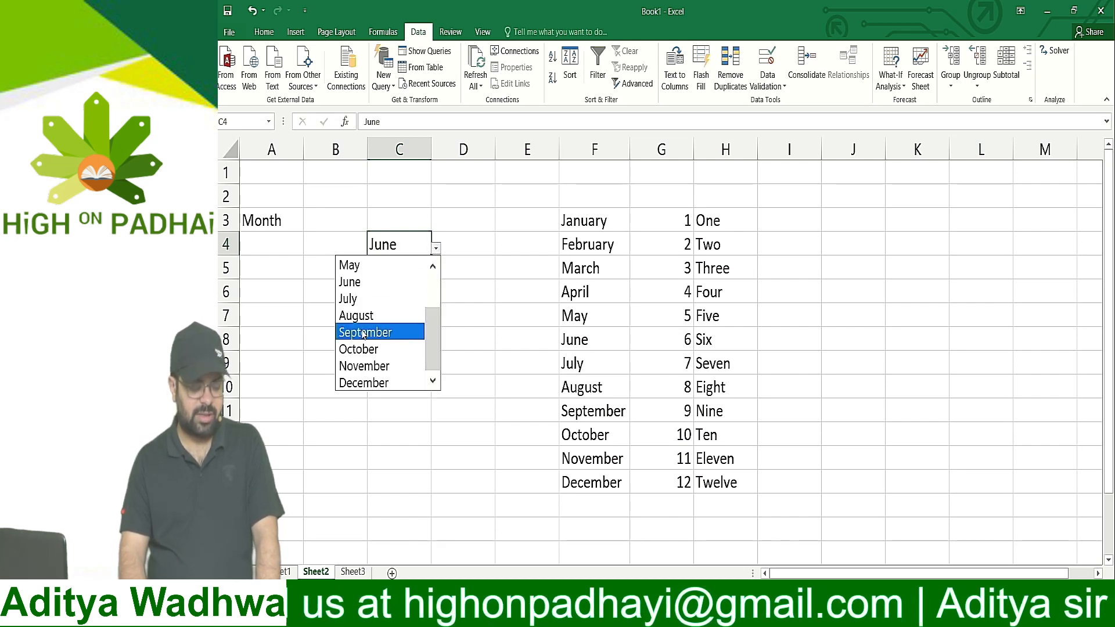
{"action": "left_click", "coordinate": [357, 348]}
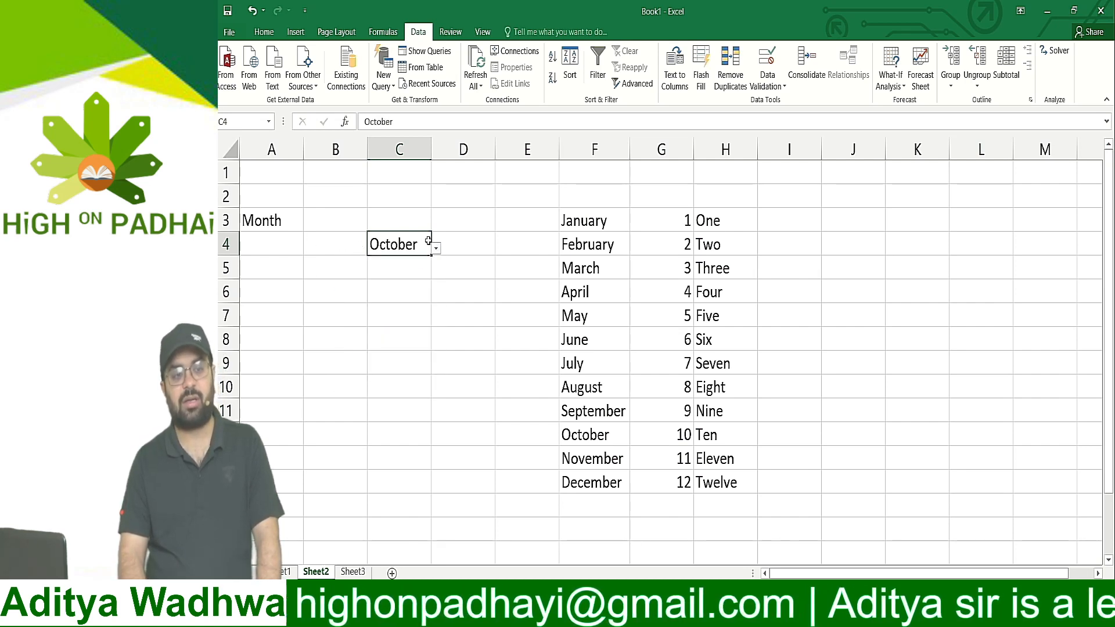
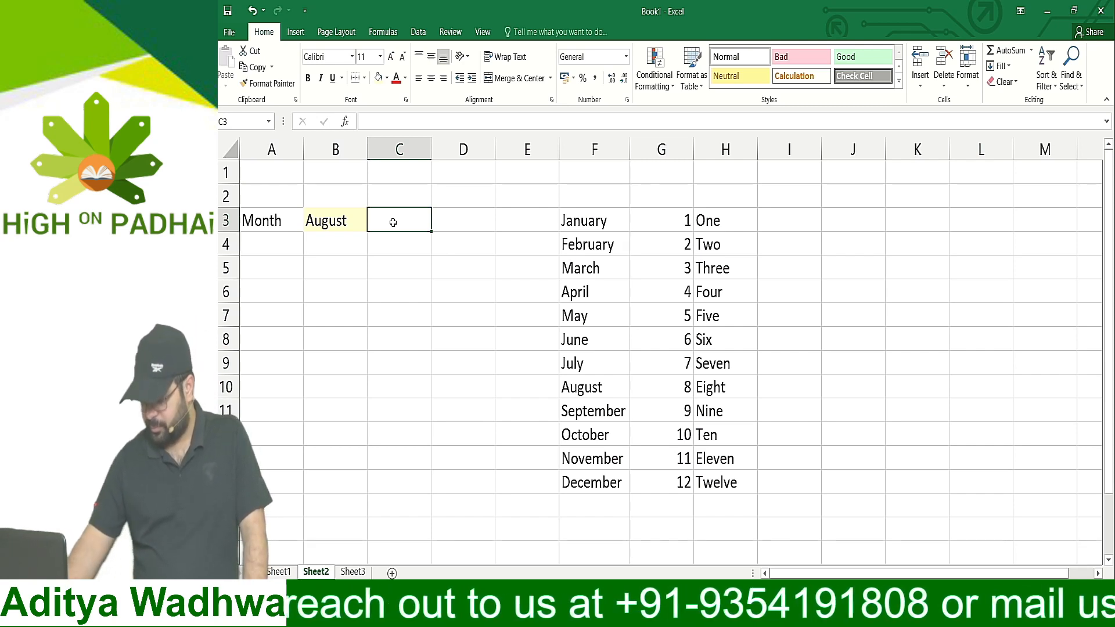
Enter the formula =VLOOKUP(B3,$F$3:$H$14,2) in C3 to look up the month's number, without a match-type argument
{"action": "type", "text": "="}
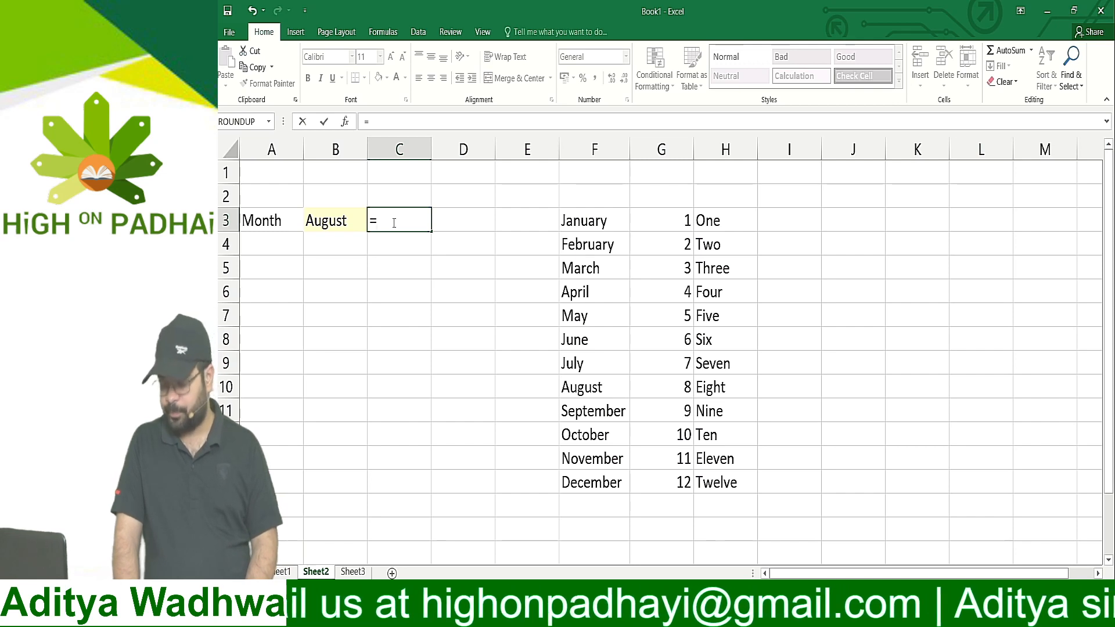
{"action": "type", "text": "vloo"}
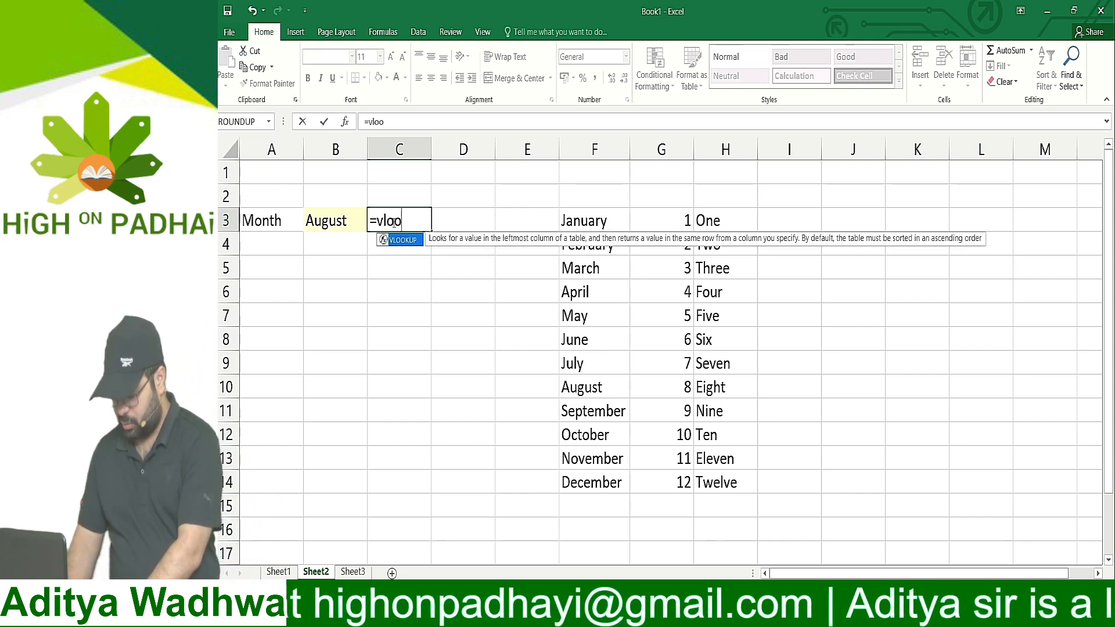
{"action": "type", "text": "kup("}
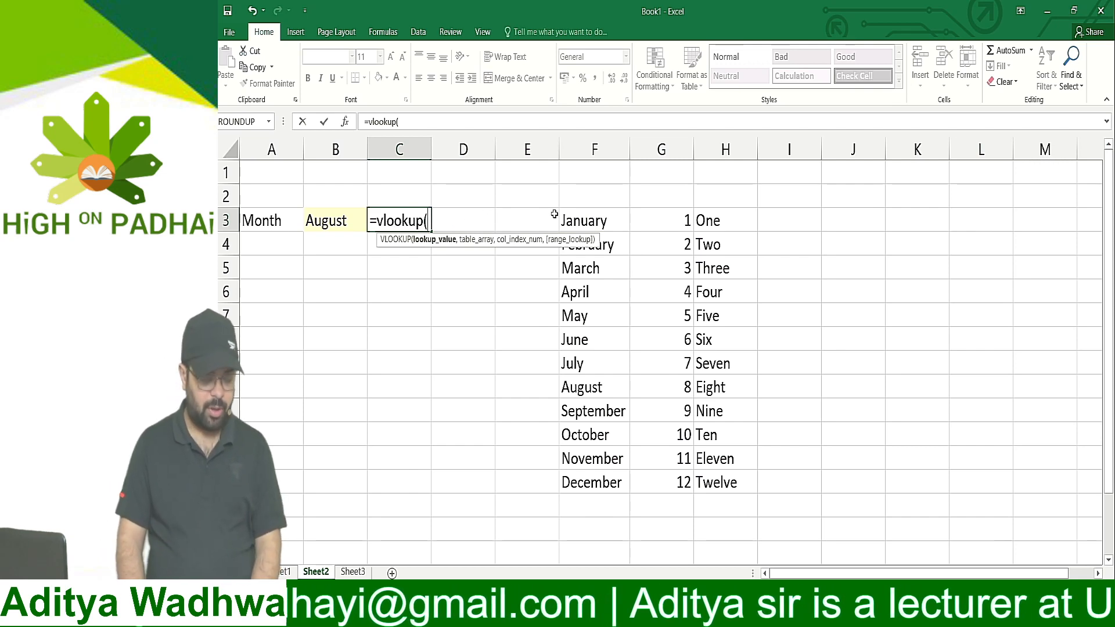
{"action": "left_click", "coordinate": [330, 216]}
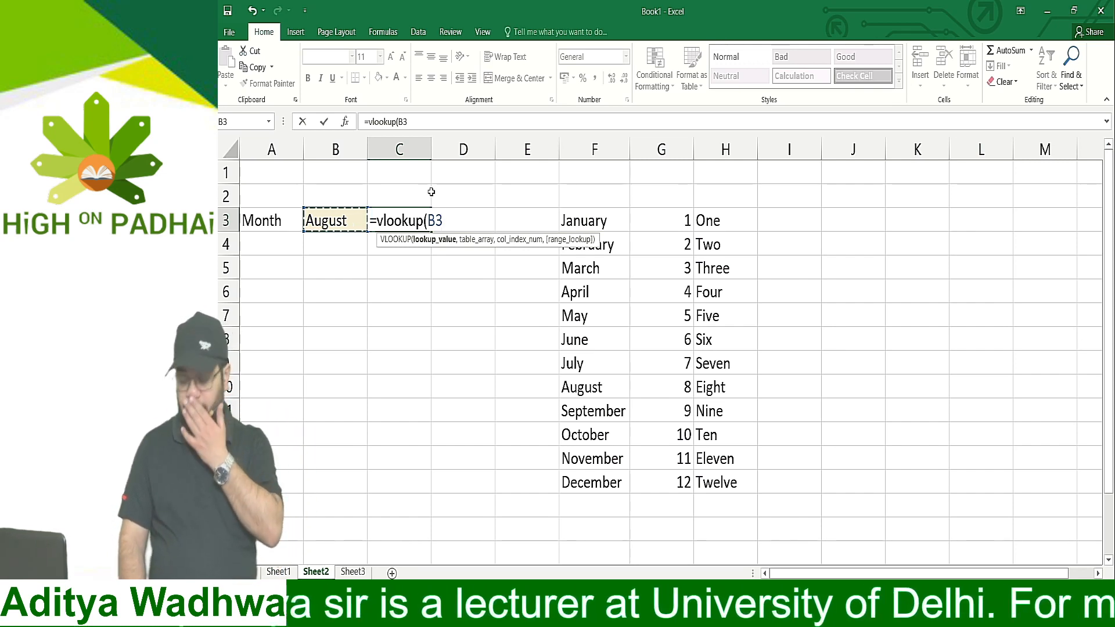
{"action": "type", "text": ","}
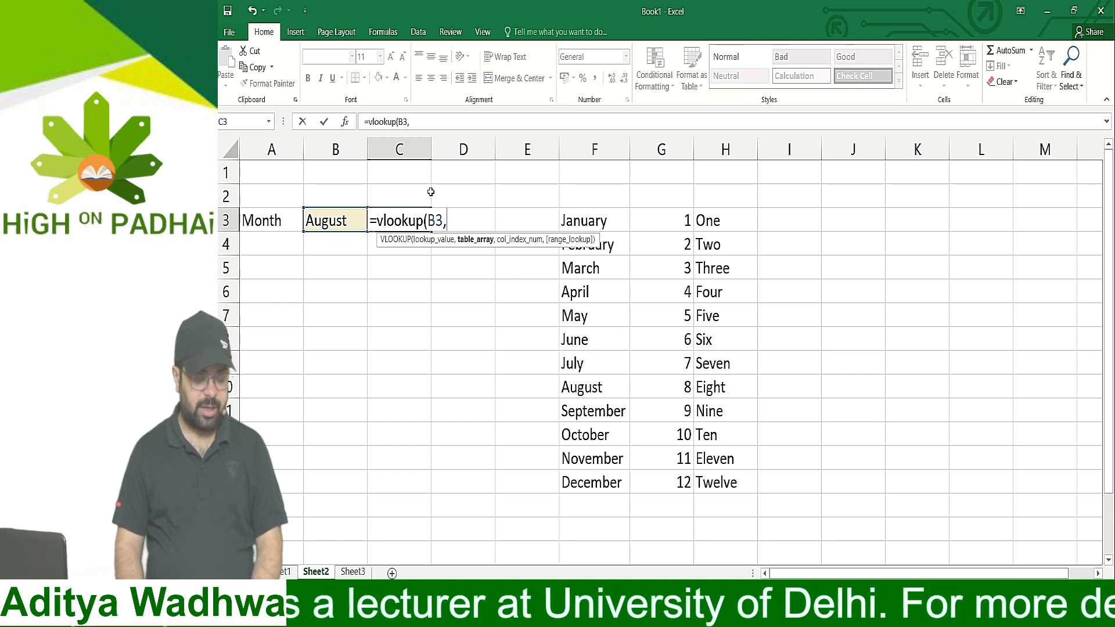
{"action": "left_click_drag", "start_coordinate": [601, 216], "coordinate": [732, 491]}
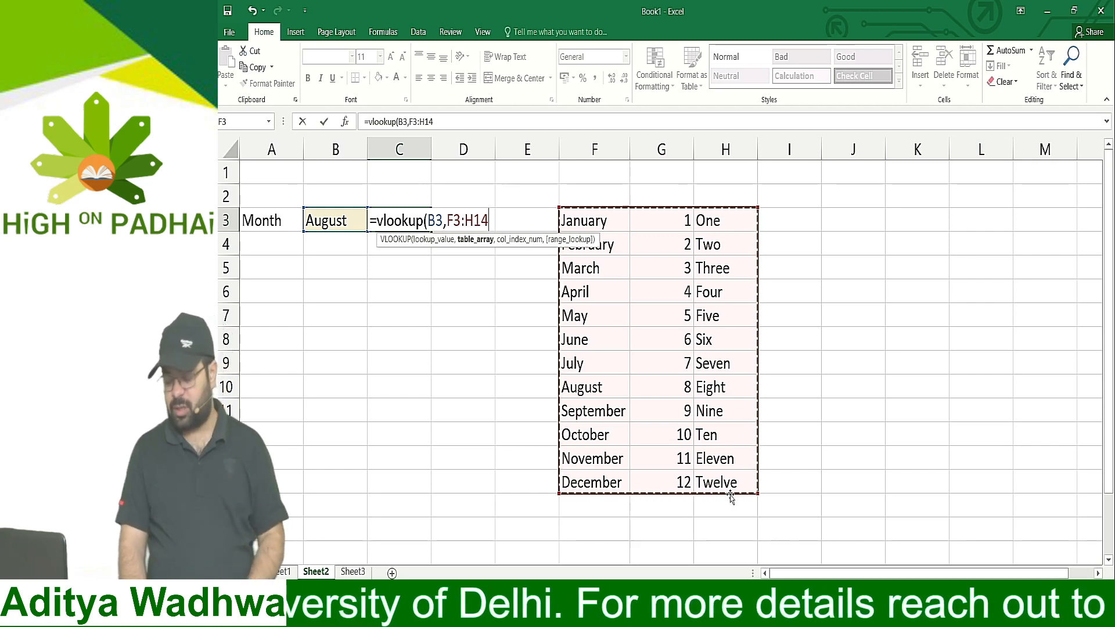
{"action": "key", "text": "F4"}
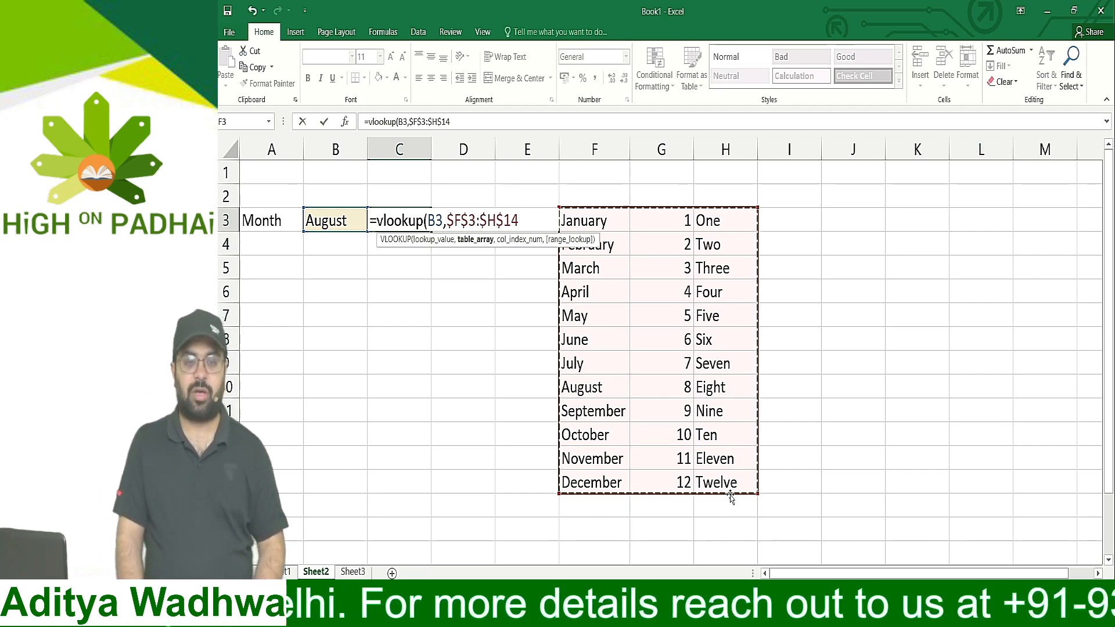
{"action": "type", "text": ","}
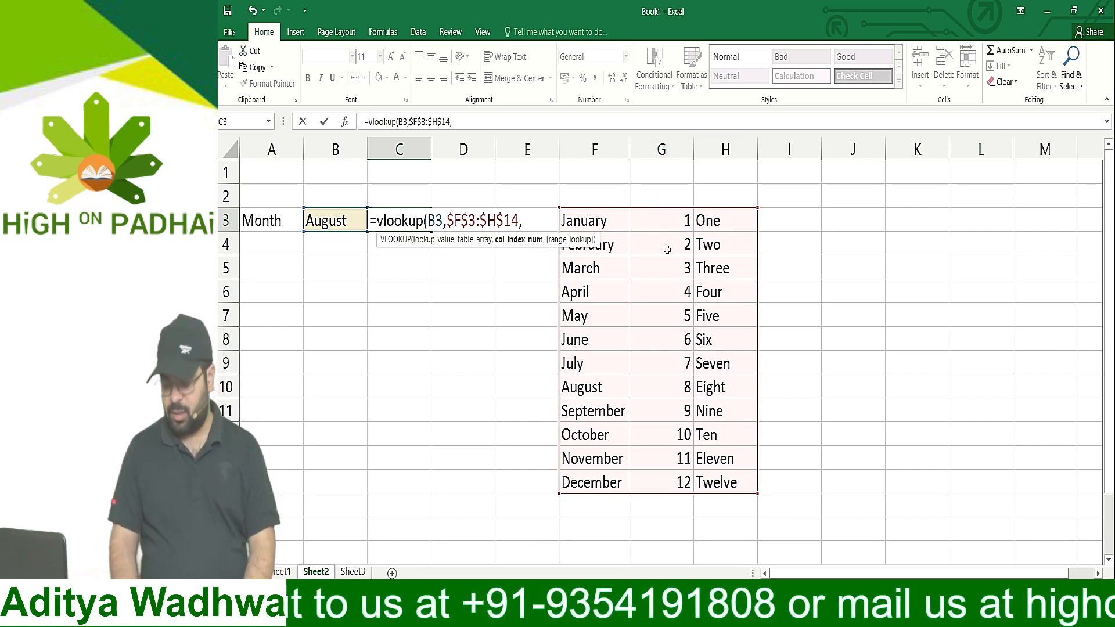
{"action": "type", "text": "2"}
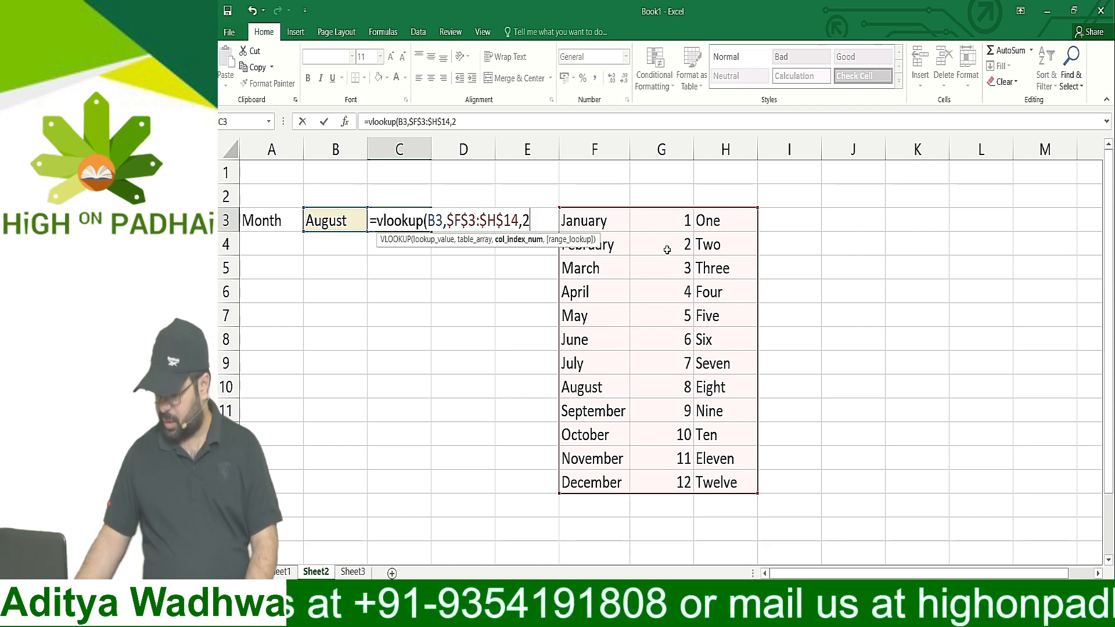
{"action": "type", "text": ")"}
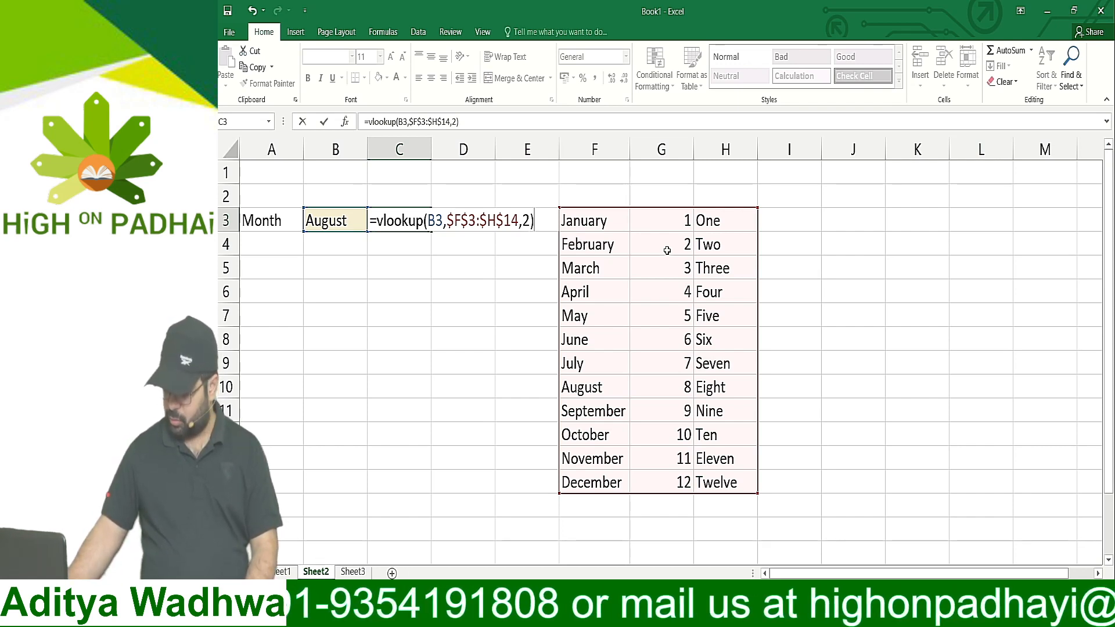
{"action": "key", "text": "Return"}
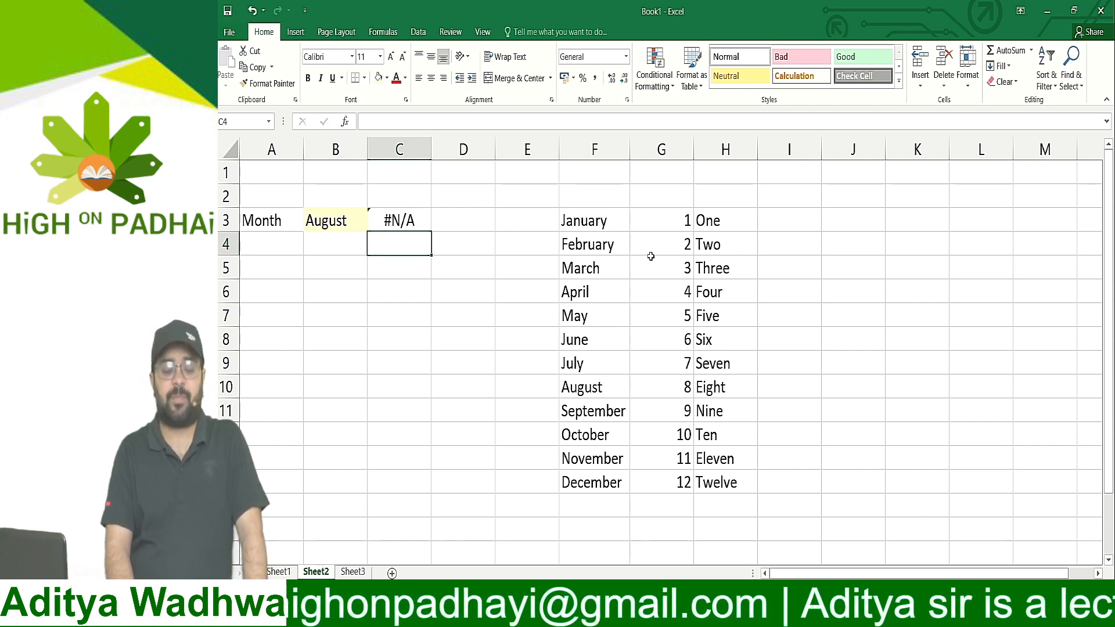
Add FALSE as the range lookup argument of the VLOOKUP formula in C3 so it finds only exact matches
{"action": "left_click_drag", "start_coordinate": [610, 220], "coordinate": [603, 472]}
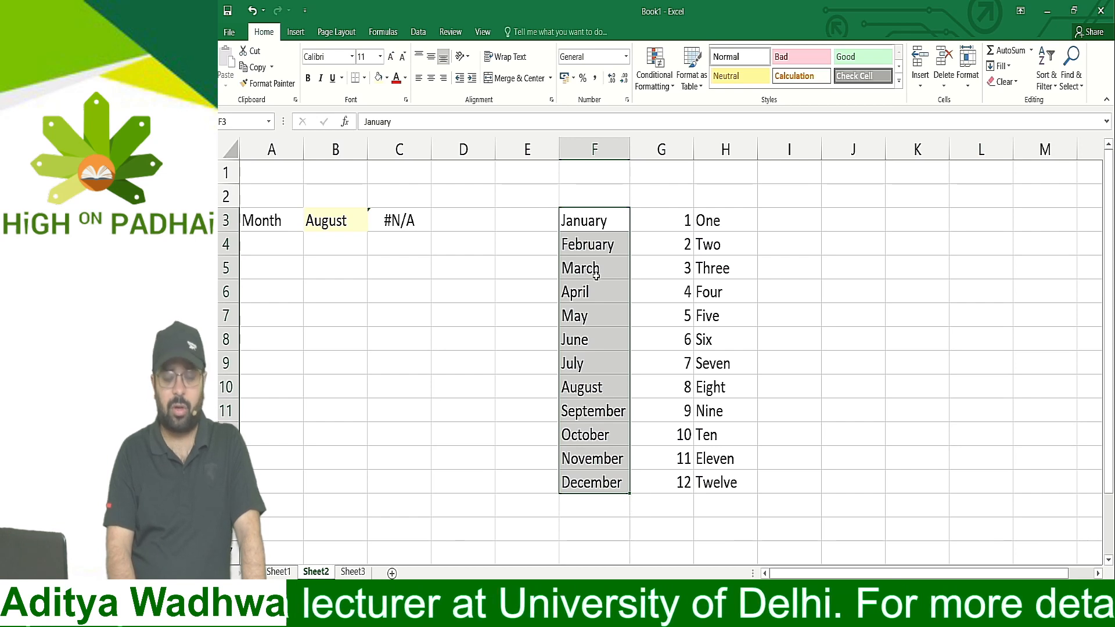
{"action": "left_click_drag", "start_coordinate": [607, 217], "coordinate": [709, 485]}
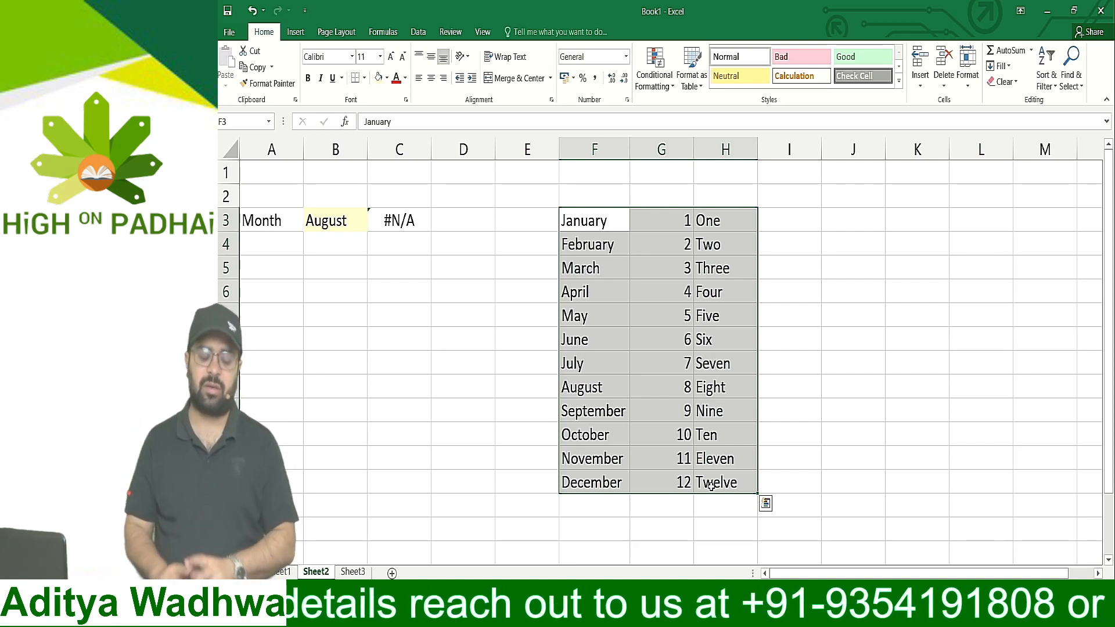
{"action": "double_click", "coordinate": [400, 216]}
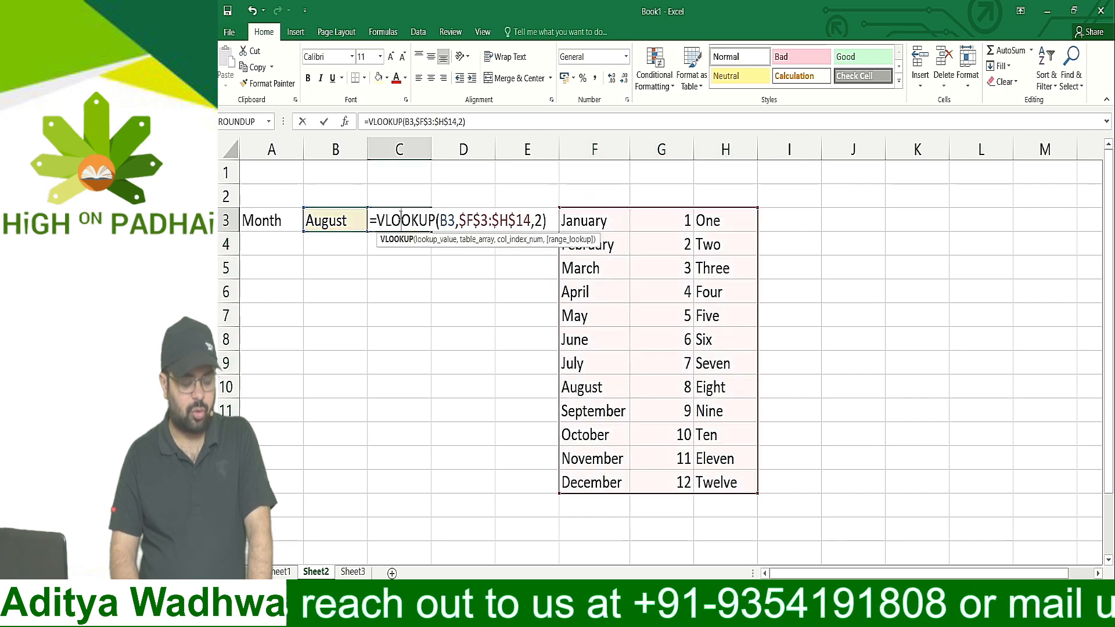
{"action": "left_click", "coordinate": [540, 221]}
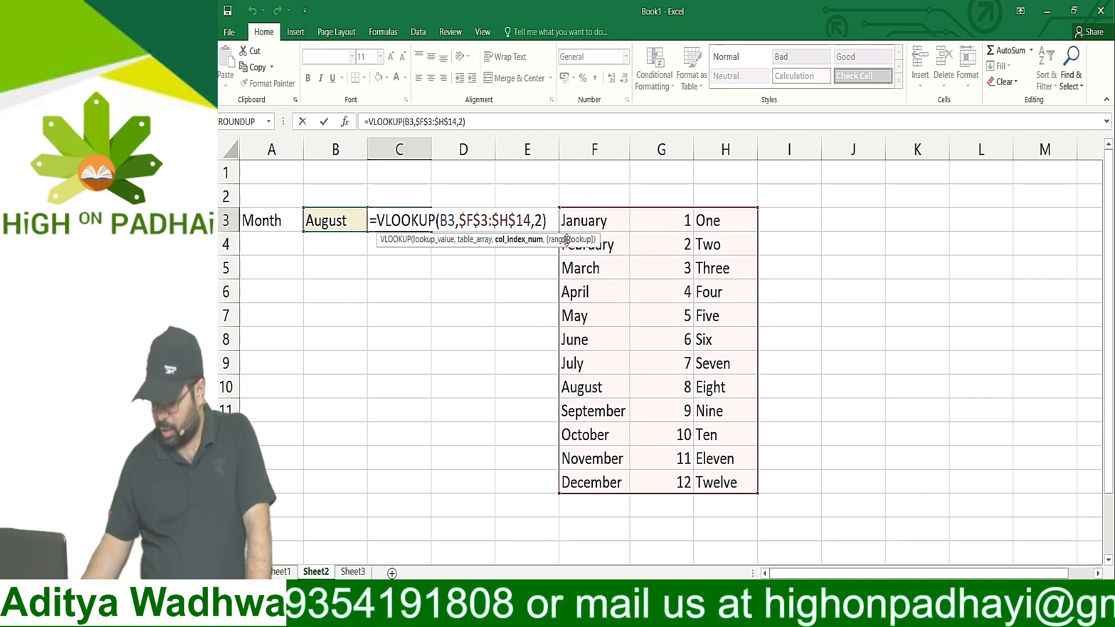
{"action": "type", "text": ","}
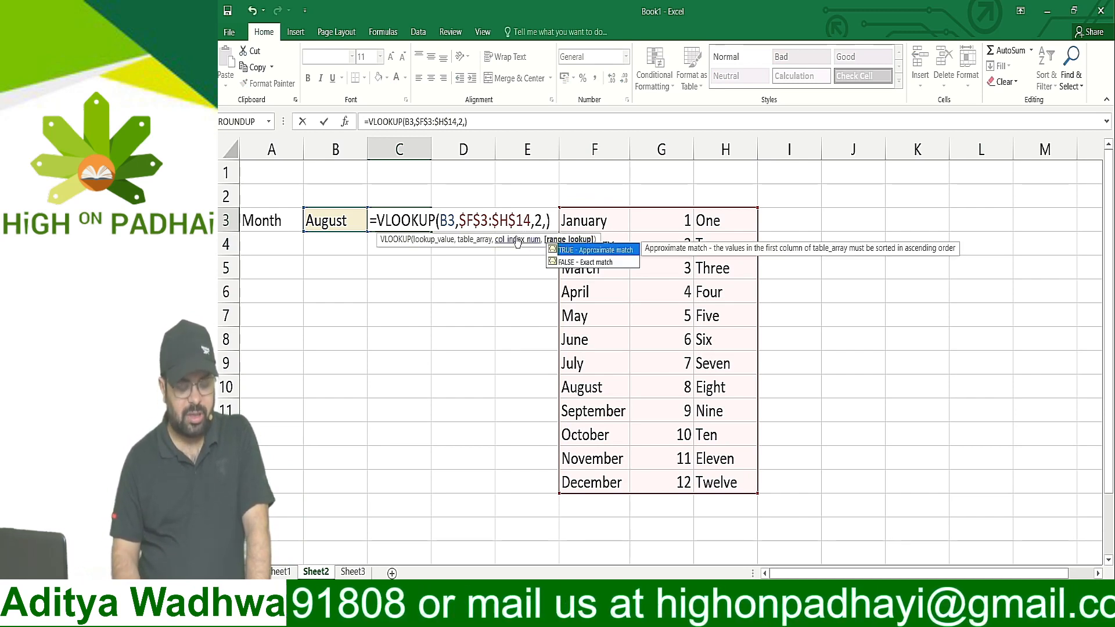
{"action": "left_click", "coordinate": [593, 265]}
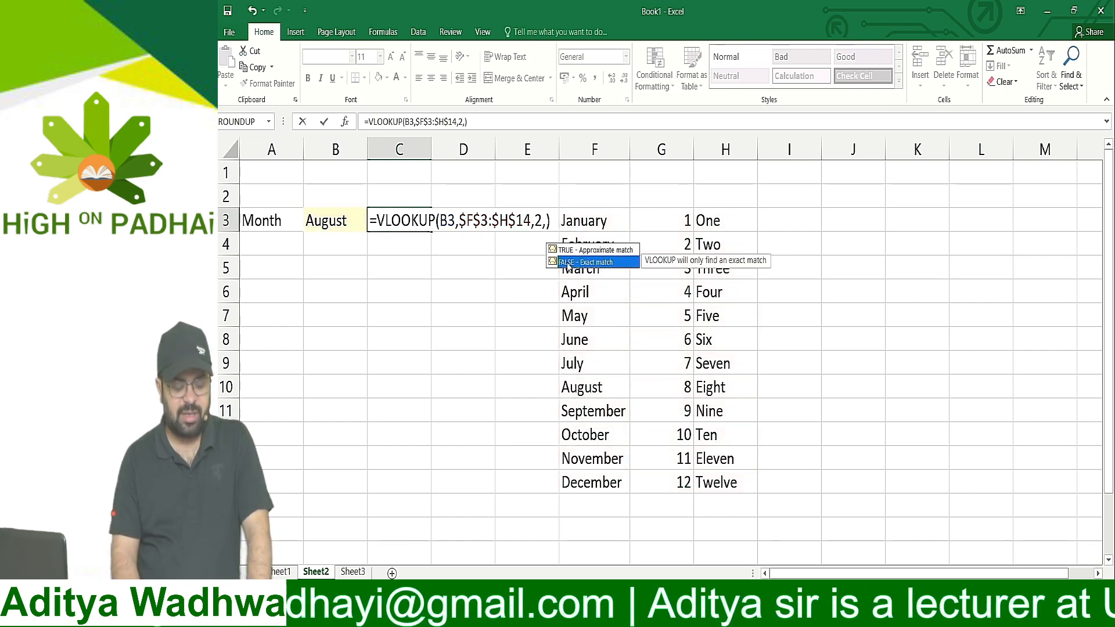
{"action": "left_click", "coordinate": [548, 220]}
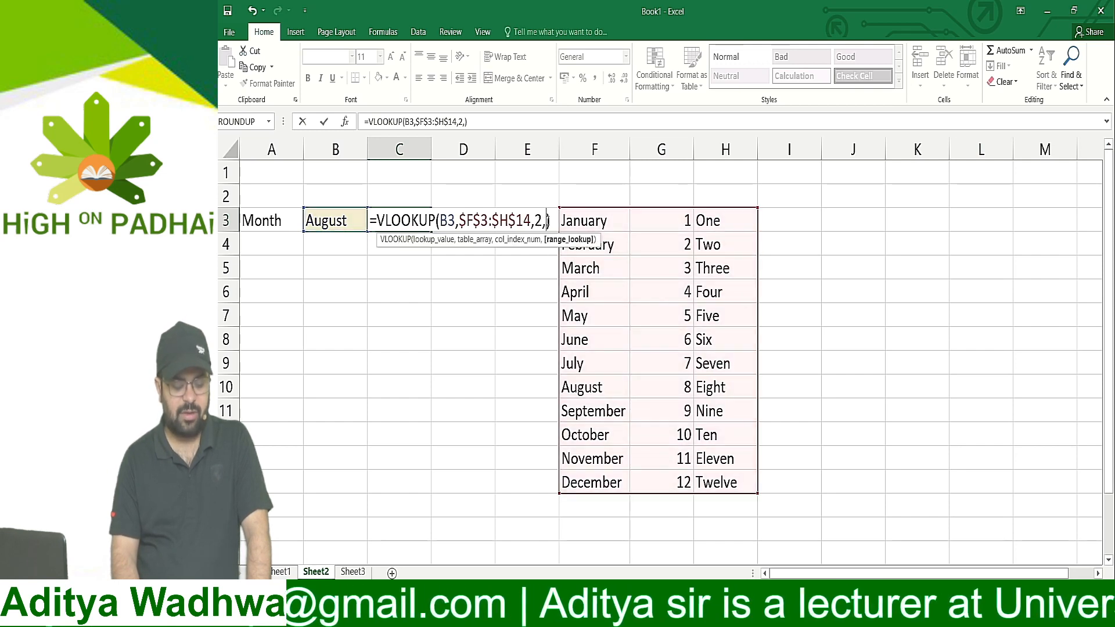
{"action": "type", "text": "f"}
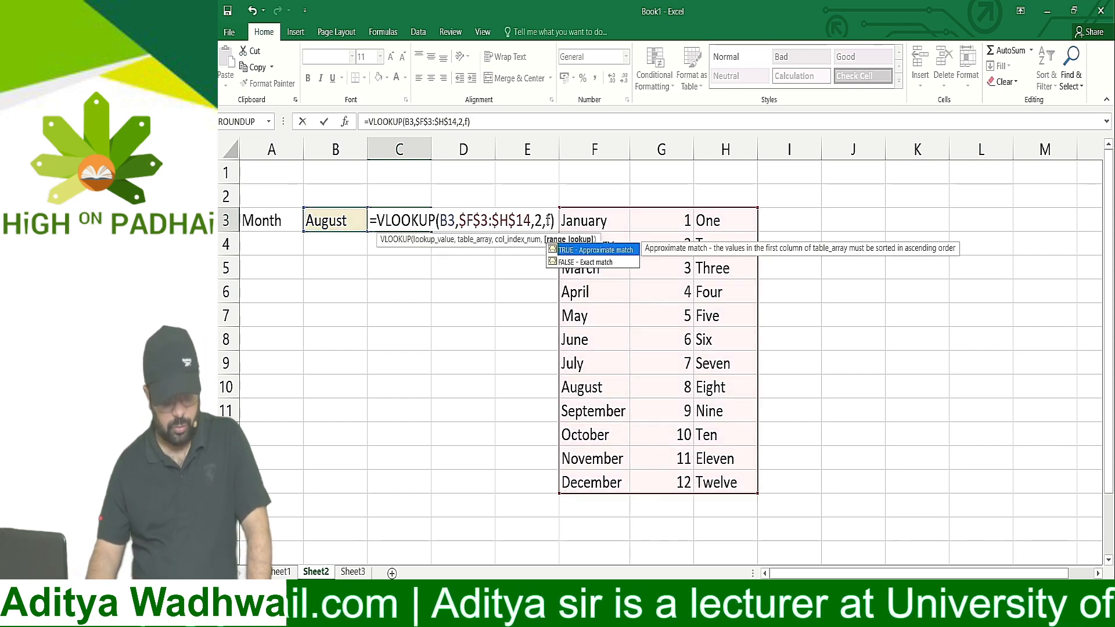
{"action": "type", "text": "alse"}
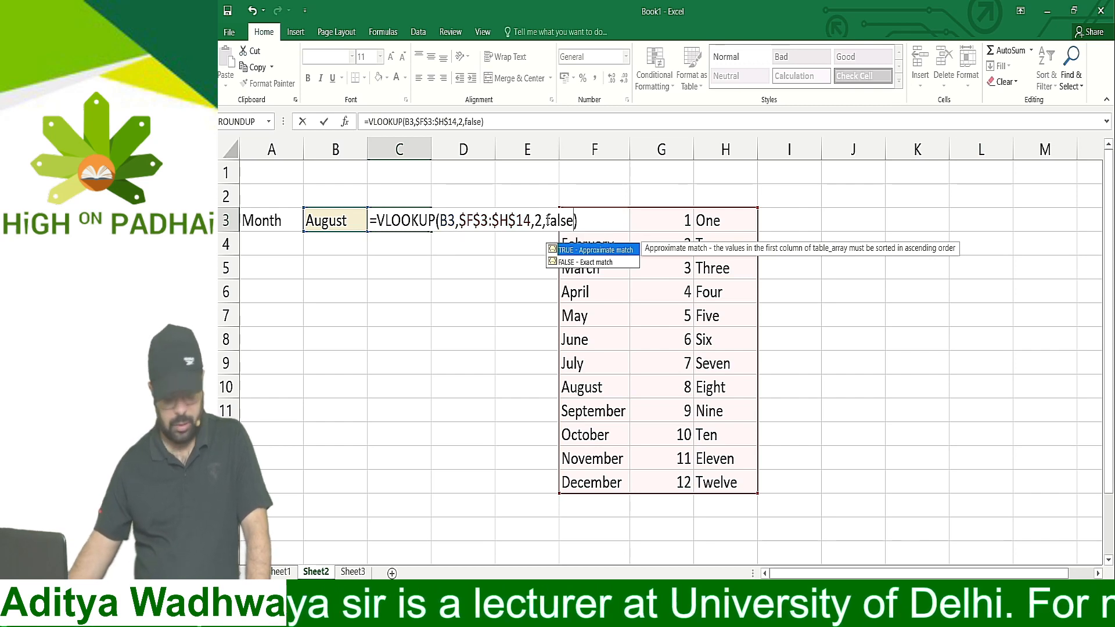
{"action": "key", "text": "Return"}
{"action": "key", "text": "Up"}
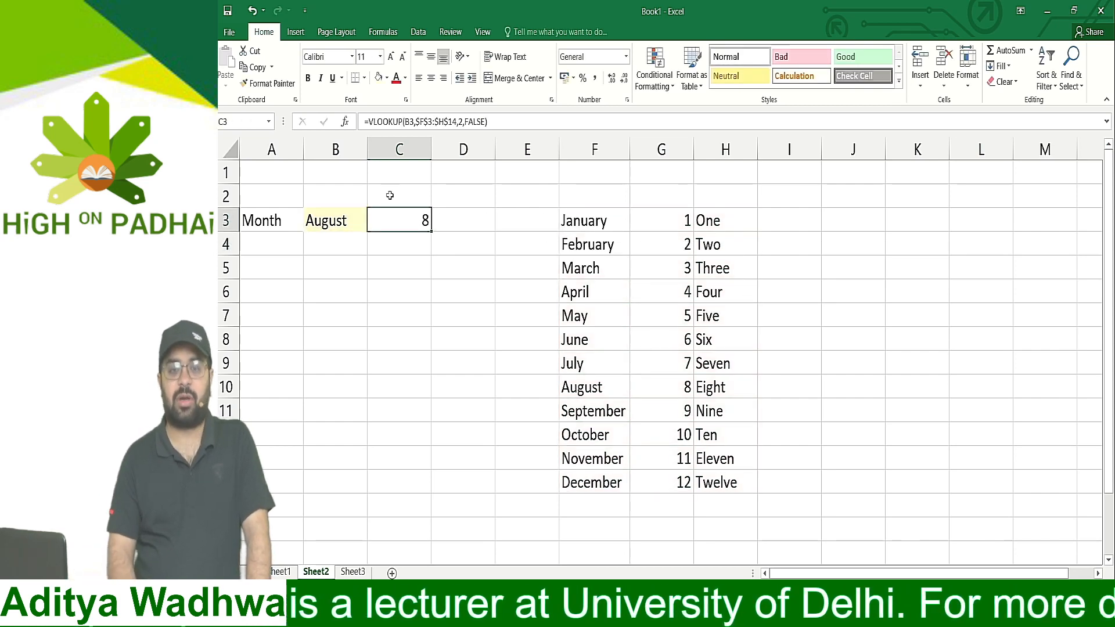
Test the lookup by choosing May, September, December and finally February from the month list in B3
{"action": "left_click", "coordinate": [335, 221]}
{"action": "left_click", "coordinate": [372, 226]}
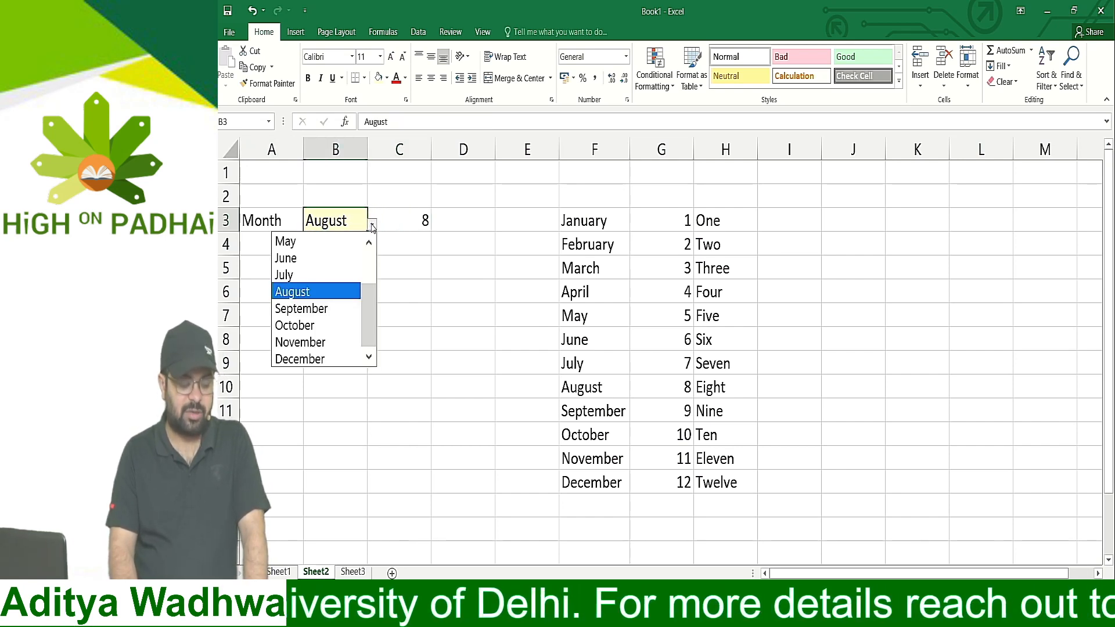
{"action": "left_click", "coordinate": [298, 251]}
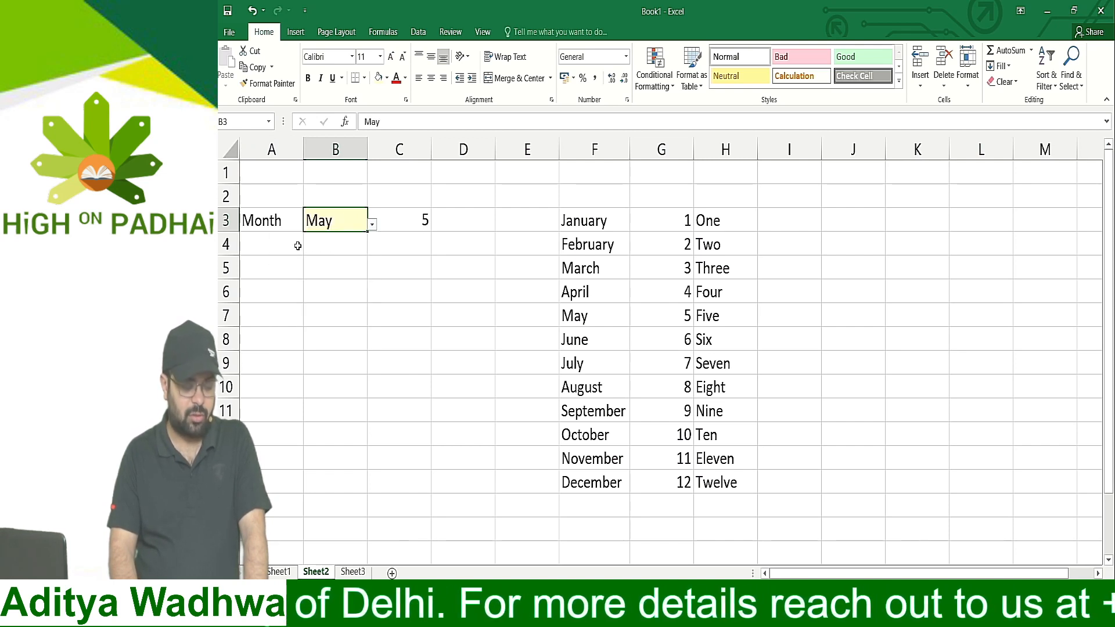
{"action": "left_click", "coordinate": [372, 226]}
{"action": "left_click", "coordinate": [310, 308]}
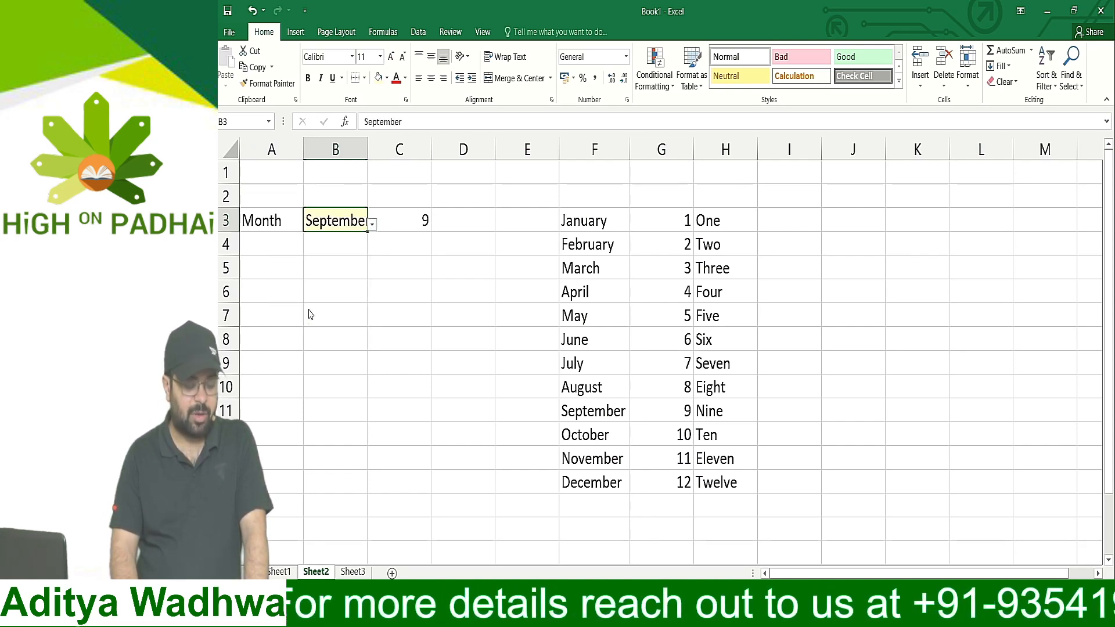
{"action": "left_click", "coordinate": [372, 224]}
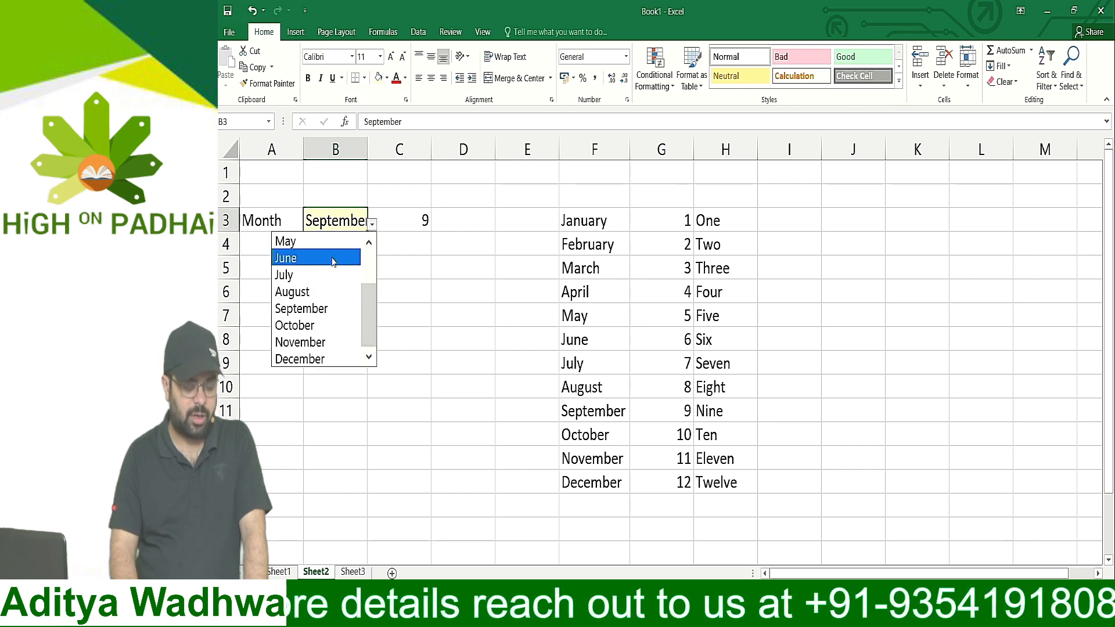
{"action": "left_click", "coordinate": [303, 357]}
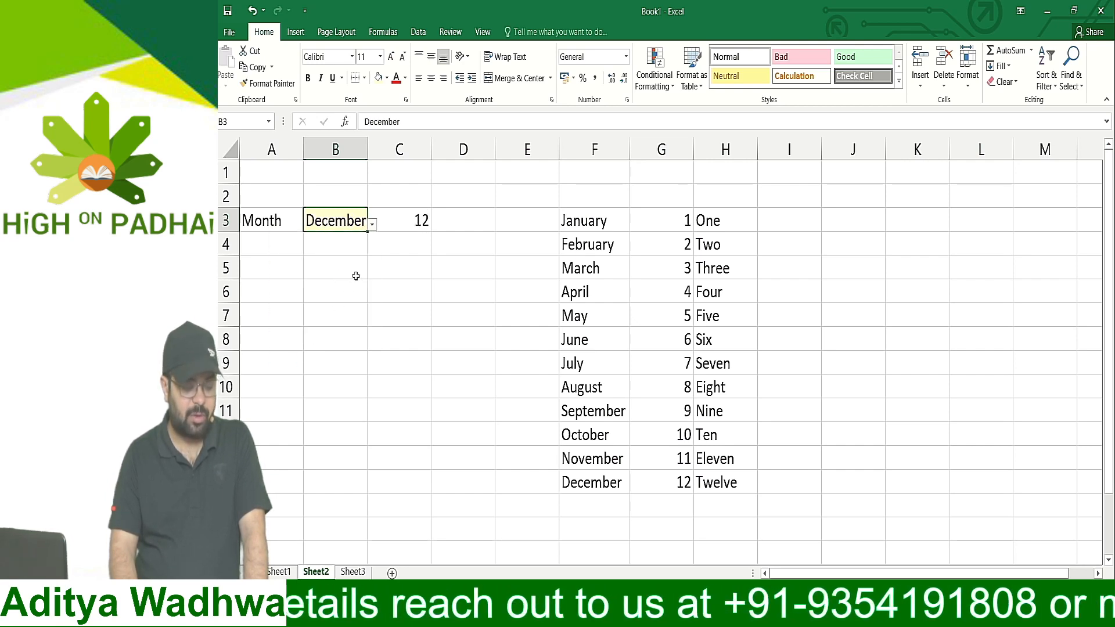
{"action": "left_click", "coordinate": [372, 227]}
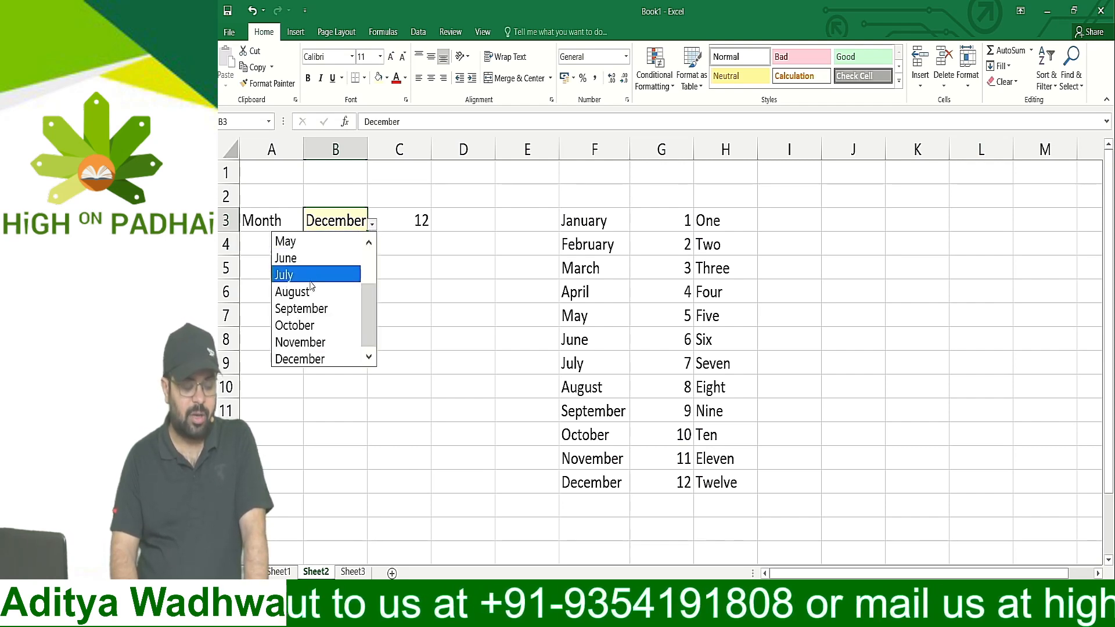
{"action": "scroll", "coordinate": [373, 264], "scroll_direction": "up", "scroll_amount": 2}
{"action": "left_click", "coordinate": [296, 258]}
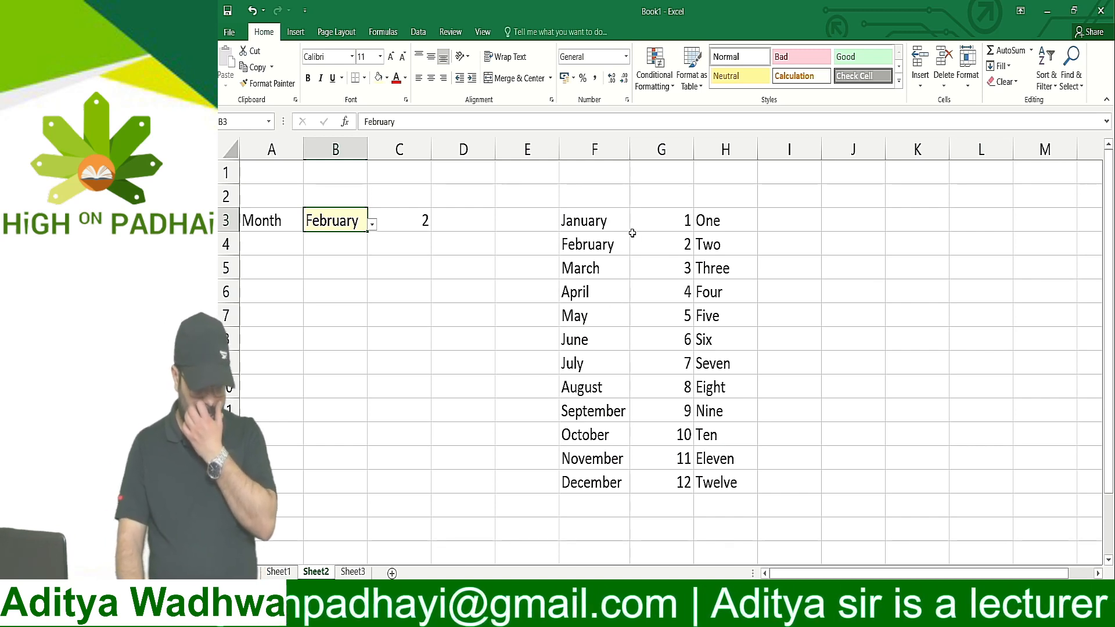
Enter the letters a. and b. in E3 and E4, beside January and February, and select the pair
{"action": "left_click", "coordinate": [544, 225]}
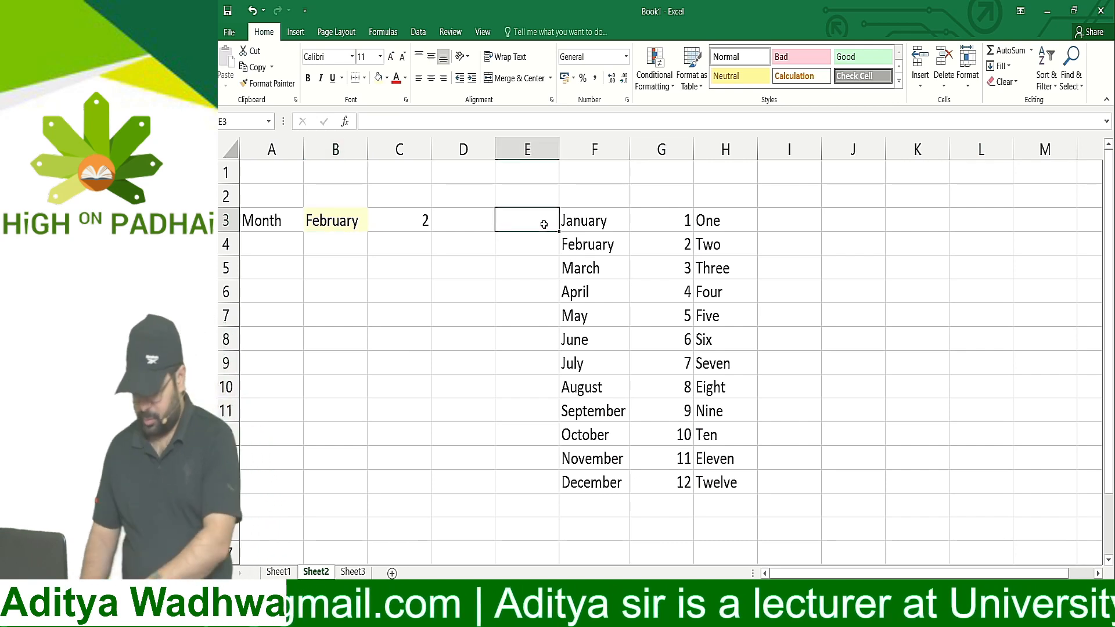
{"action": "type", "text": "a."}
{"action": "key", "text": "Return"}
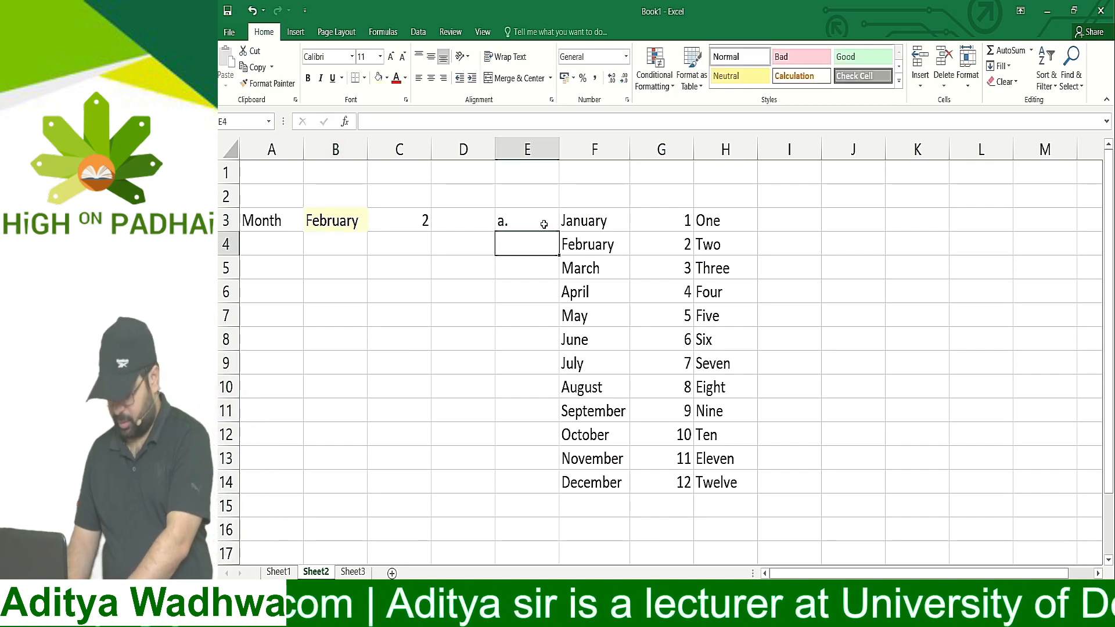
{"action": "type", "text": "b."}
{"action": "key", "text": "Return"}
{"action": "key", "text": "Up"}
{"action": "key", "text": "Up"}
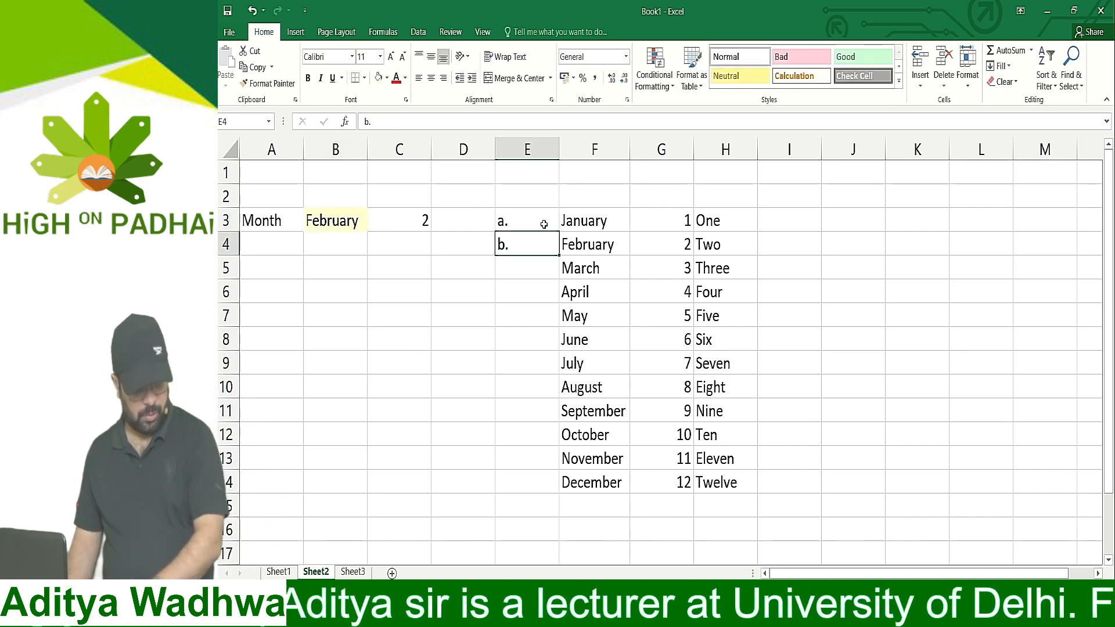
{"action": "key", "text": "shift+Down"}
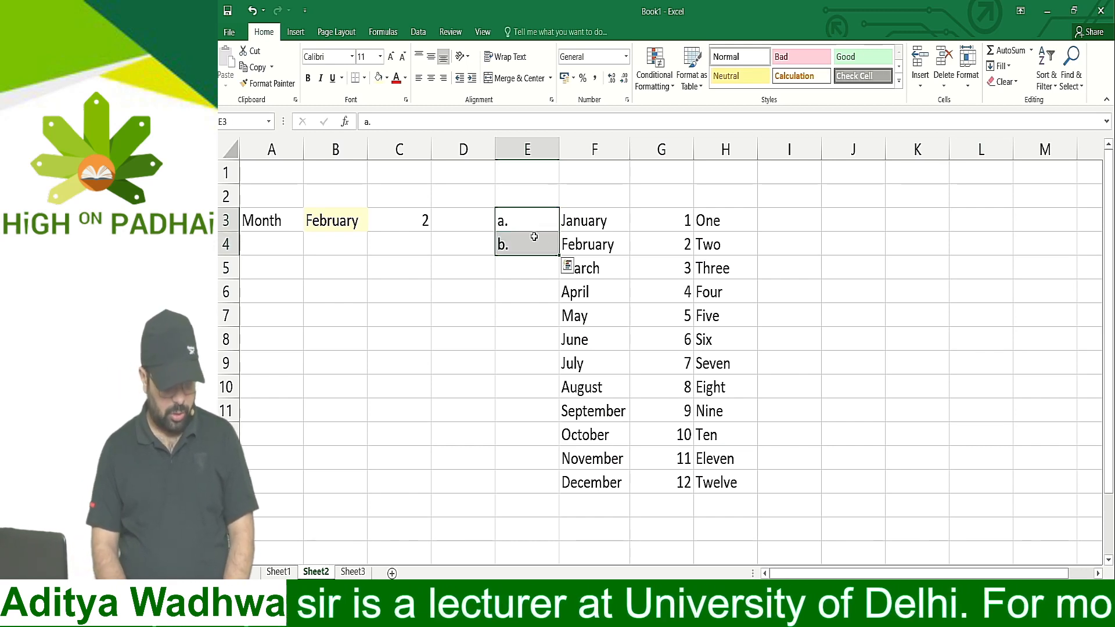
{"action": "mouse_move", "coordinate": [555, 267]}
{"action": "left_mouse_down"}
{"action": "mouse_move", "coordinate": [553, 313]}
{"action": "mouse_move", "coordinate": [552, 260]}
{"action": "left_mouse_up"}
{"action": "left_click", "coordinate": [516, 277]}
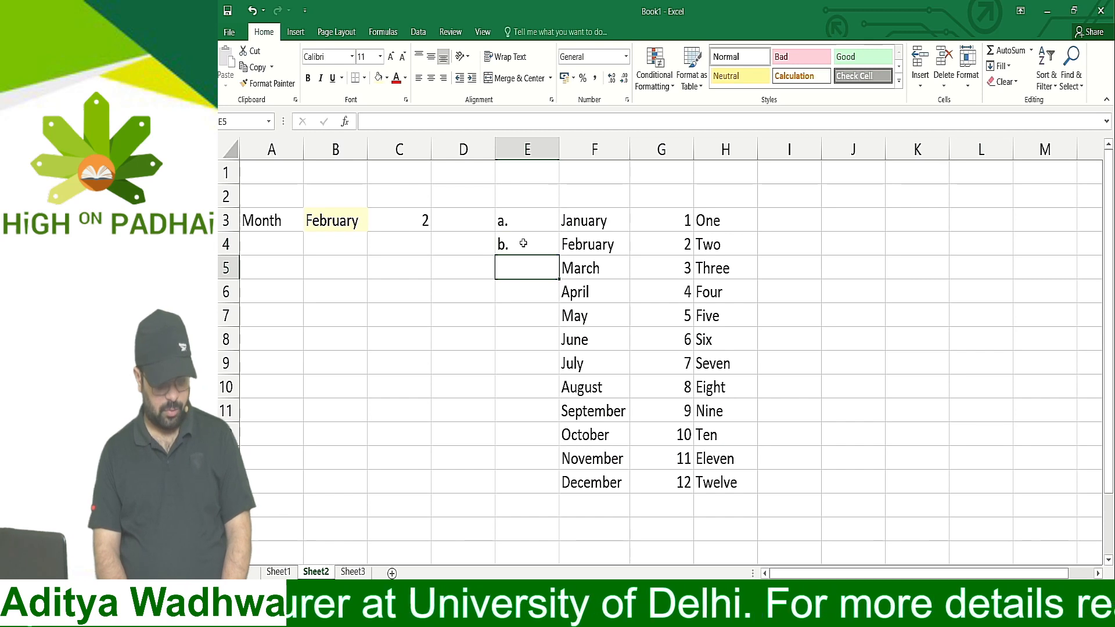
Remove the periods after the letters a and b in E3 and E4, and try to extend the pair as a series
{"action": "left_click", "coordinate": [523, 242]}
{"action": "double_click", "coordinate": [524, 224]}
{"action": "key", "text": "BackSpace"}
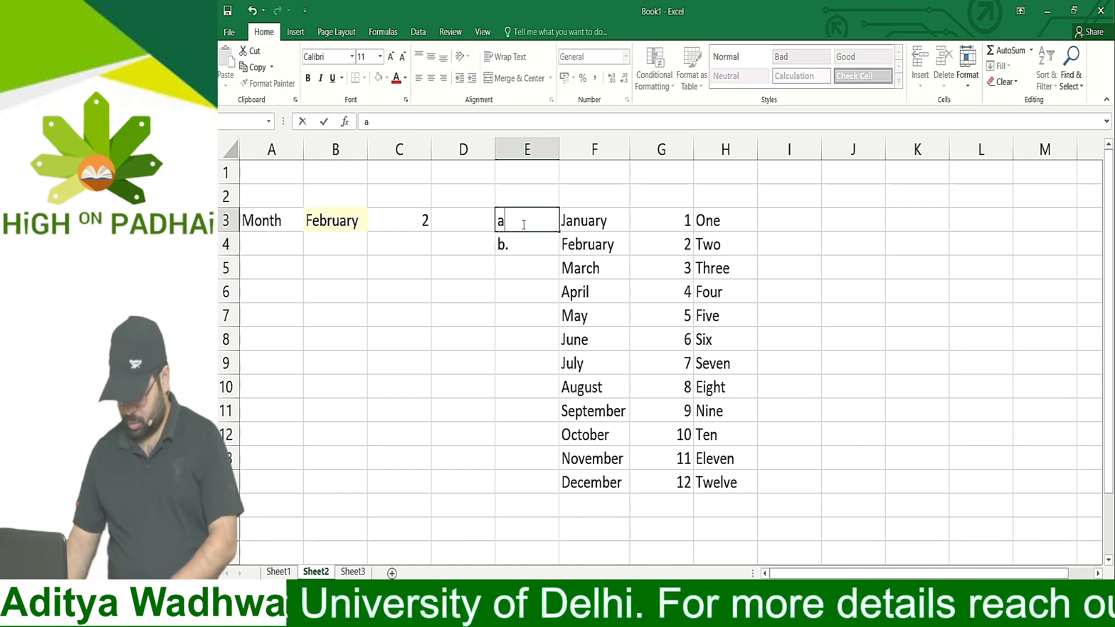
{"action": "key", "text": "Return"}
{"action": "key", "text": "F2"}
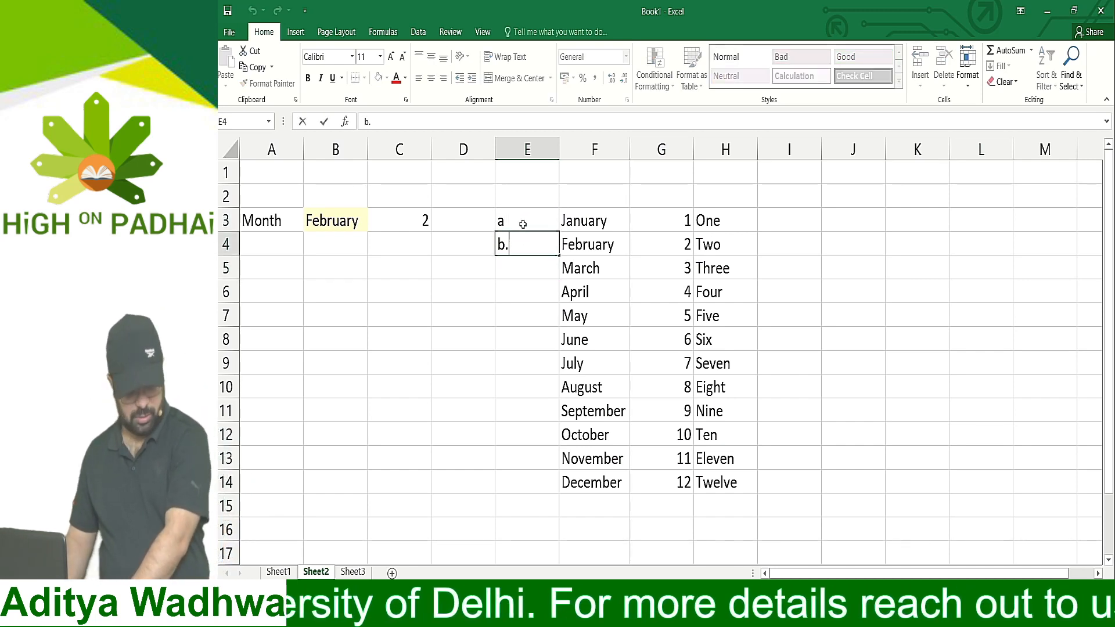
{"action": "key", "text": "BackSpace"}
{"action": "key", "text": "Return"}
{"action": "left_click", "coordinate": [522, 224]}
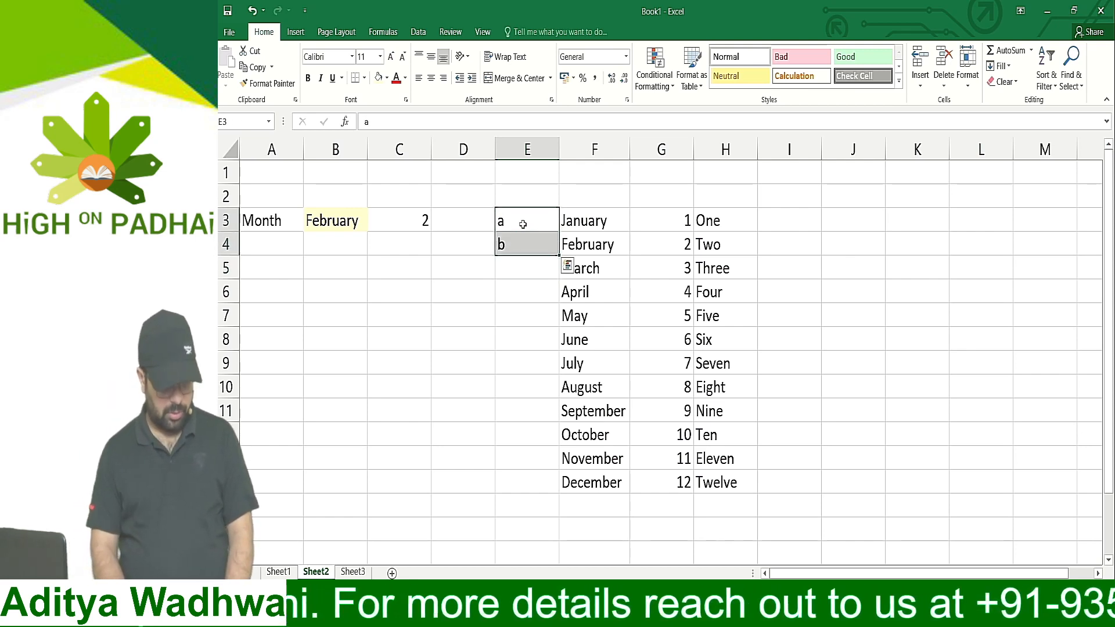
{"action": "mouse_move", "coordinate": [558, 255]}
{"action": "left_mouse_down"}
{"action": "mouse_move", "coordinate": [554, 410]}
{"action": "mouse_move", "coordinate": [566, 264]}
{"action": "left_mouse_up"}
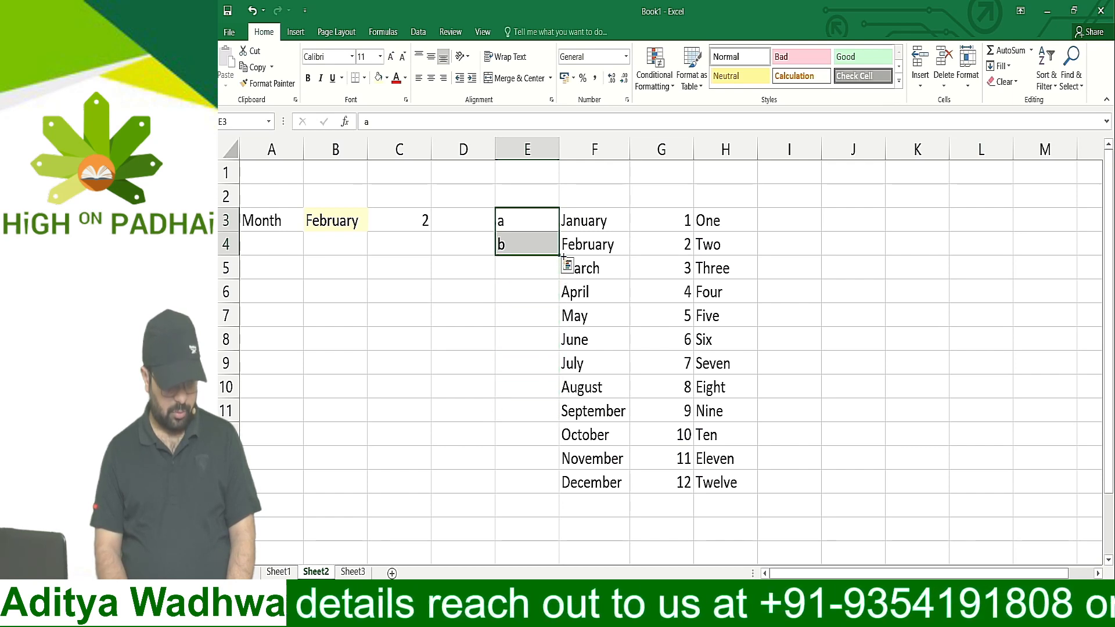
Enter the letters c through l in E5:E14, beside March to December, and select the whole run of letters
{"action": "left_click", "coordinate": [515, 268]}
{"action": "type", "text": "c"}
{"action": "key", "text": "Return"}
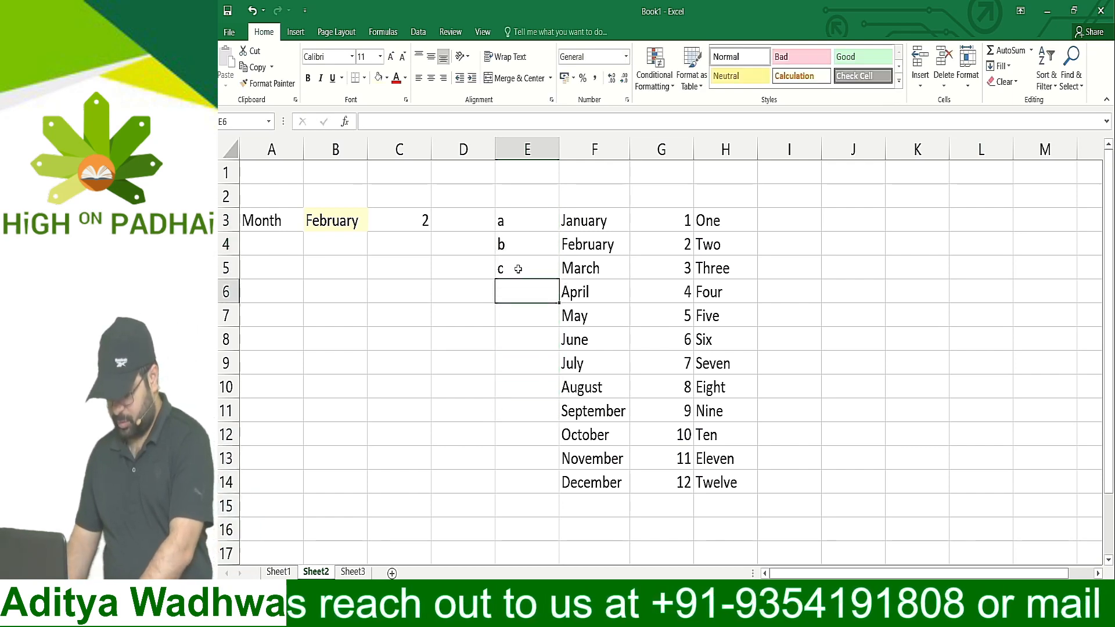
{"action": "type", "text": "d"}
{"action": "key", "text": "Return"}
{"action": "type", "text": "e"}
{"action": "key", "text": "Return"}
{"action": "type", "text": "f"}
{"action": "key", "text": "Return"}
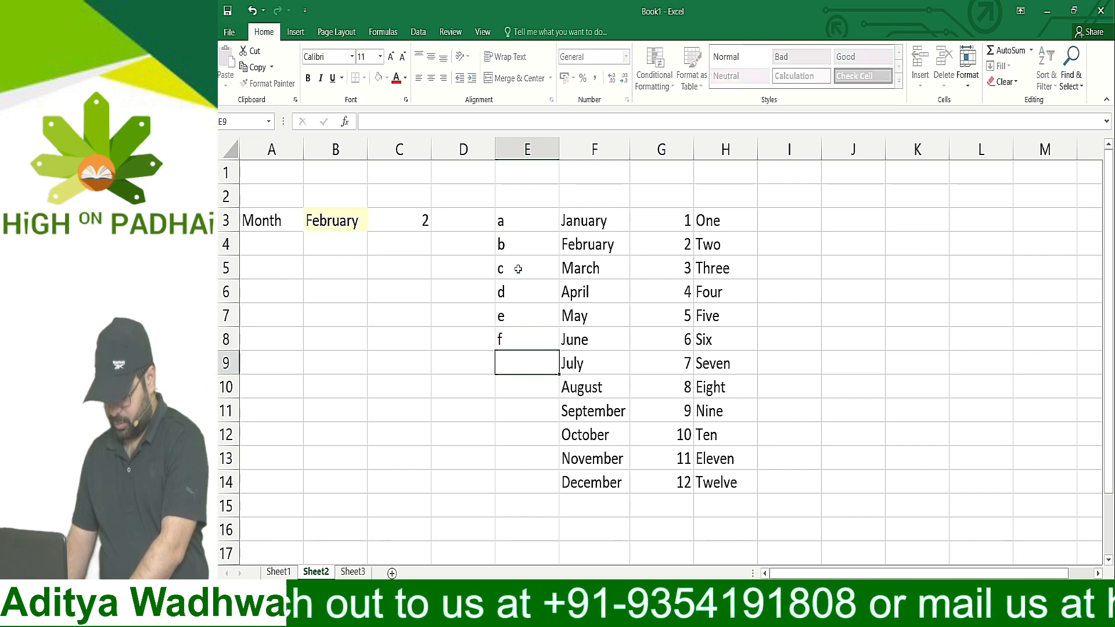
{"action": "type", "text": "g"}
{"action": "key", "text": "Return"}
{"action": "type", "text": "h"}
{"action": "key", "text": "Return"}
{"action": "type", "text": "i"}
{"action": "key", "text": "Return"}
{"action": "type", "text": "j"}
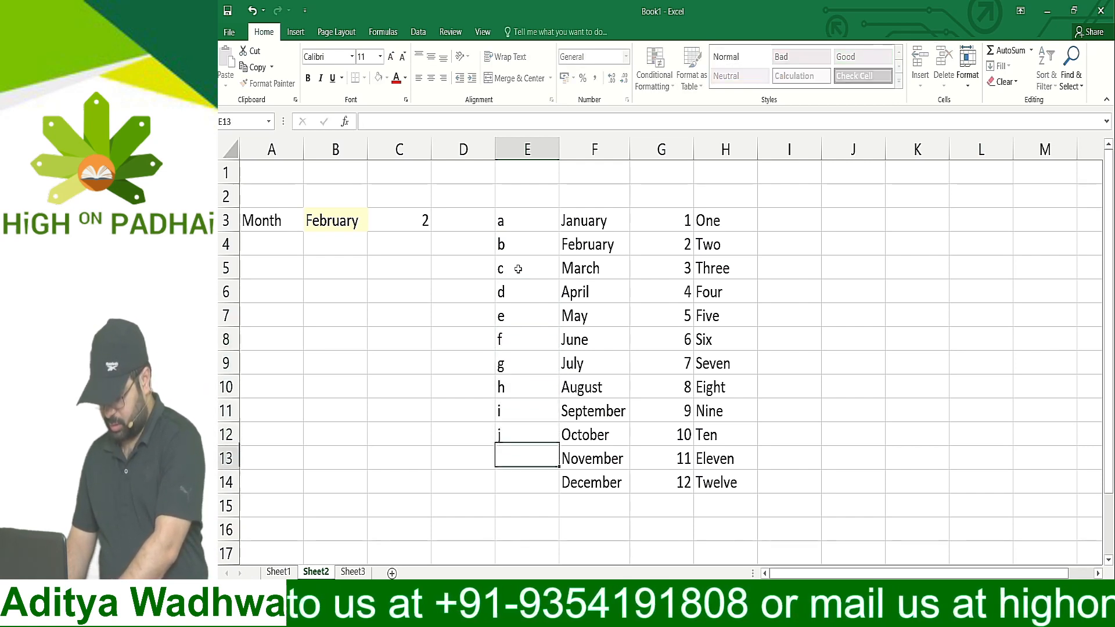
{"action": "key", "text": "Return"}
{"action": "type", "text": "k"}
{"action": "key", "text": "Return"}
{"action": "type", "text": "l"}
{"action": "key", "text": "Return"}
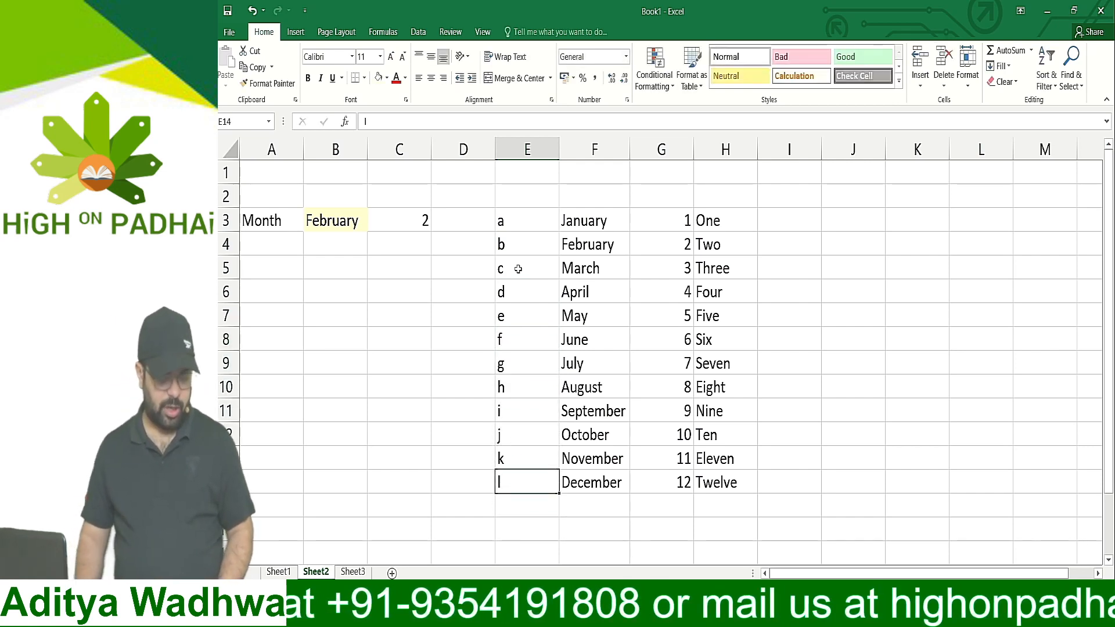
{"action": "left_click_drag", "start_coordinate": [527, 220], "coordinate": [507, 481]}
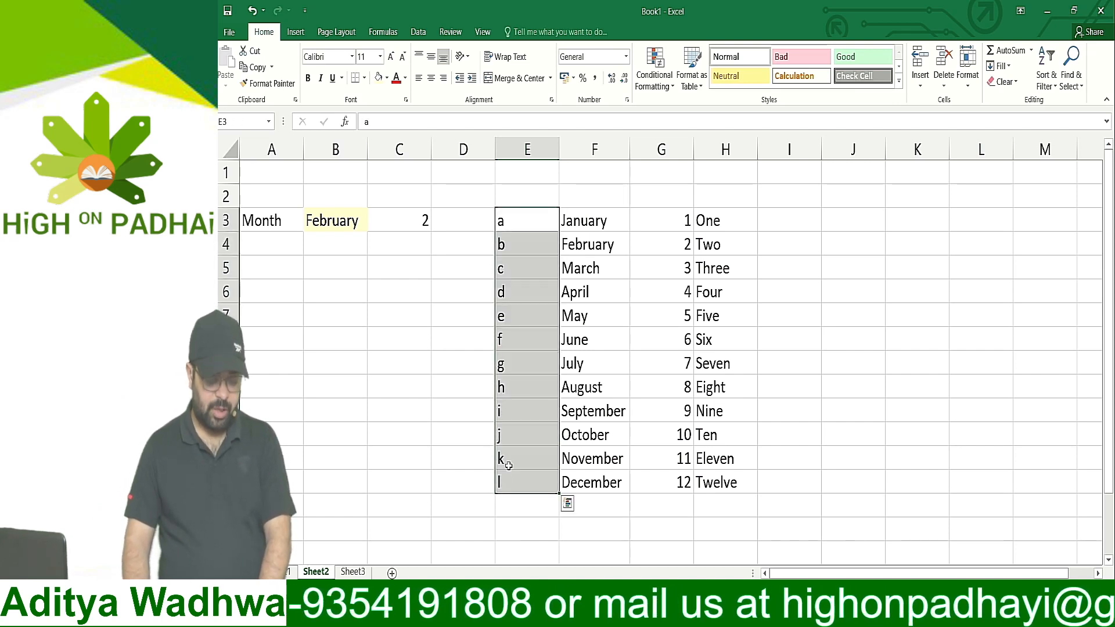
Merge and center E2:H2 above the month table and enter the heading TABLE in bold
{"action": "left_click", "coordinate": [526, 174]}
{"action": "left_click_drag", "start_coordinate": [523, 199], "coordinate": [726, 196]}
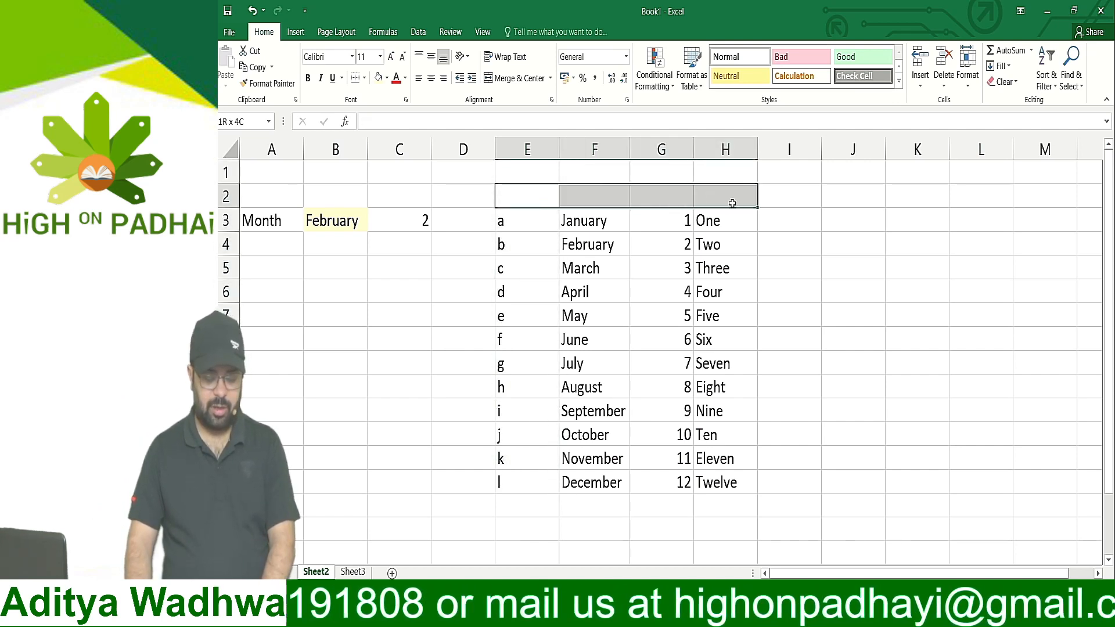
{"action": "left_click", "coordinate": [509, 80]}
{"action": "type", "text": "TABLE"}
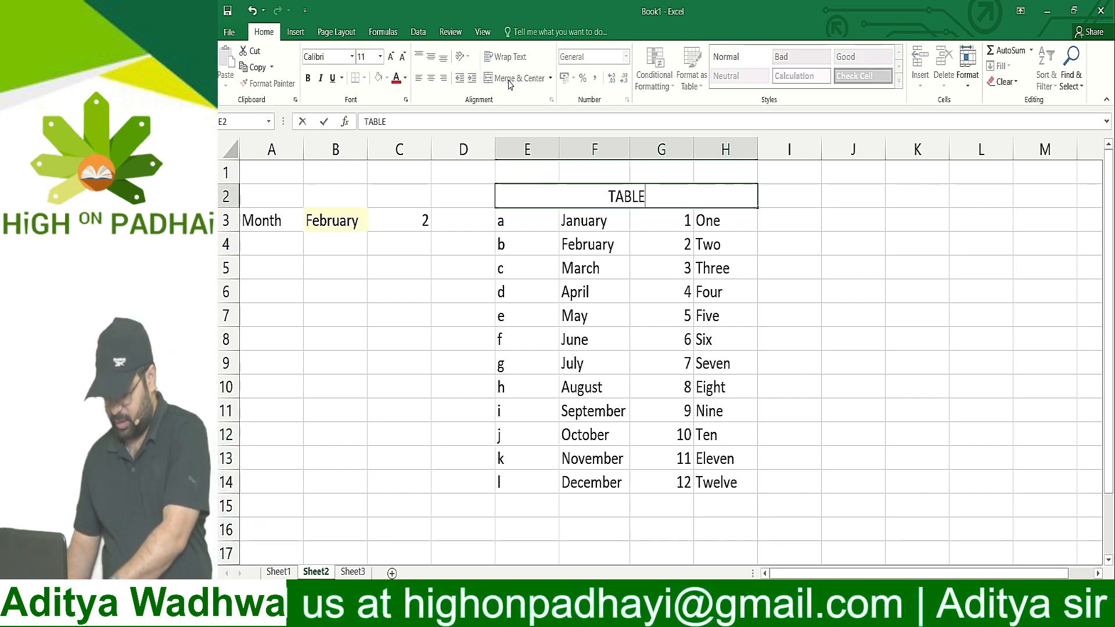
{"action": "key", "text": "Return"}
{"action": "key", "text": "Up"}
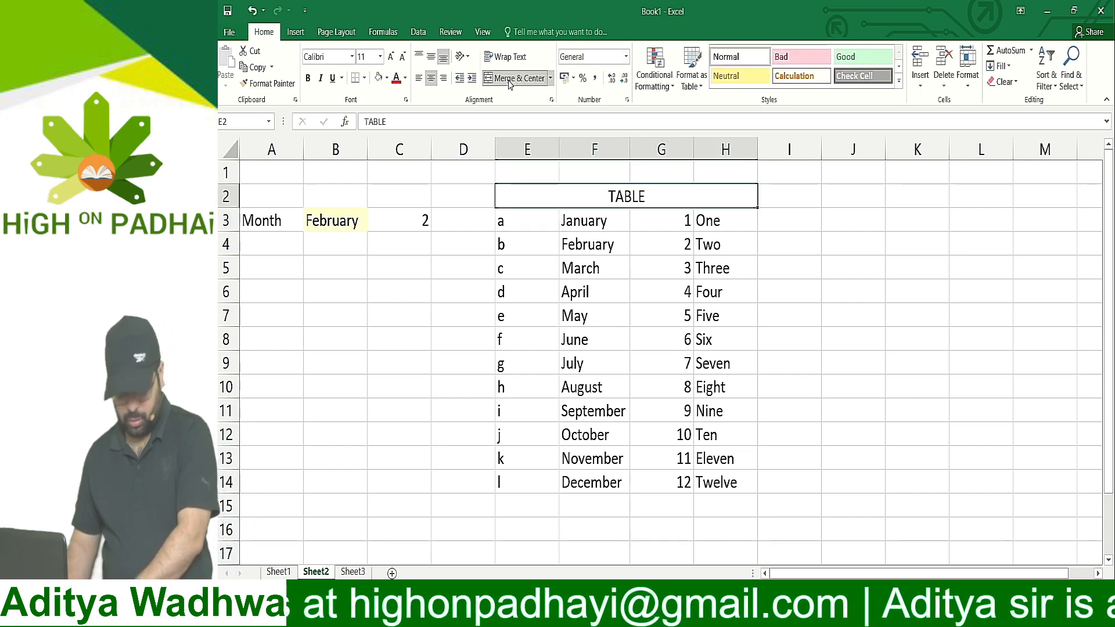
{"action": "key", "text": "ctrl+b"}
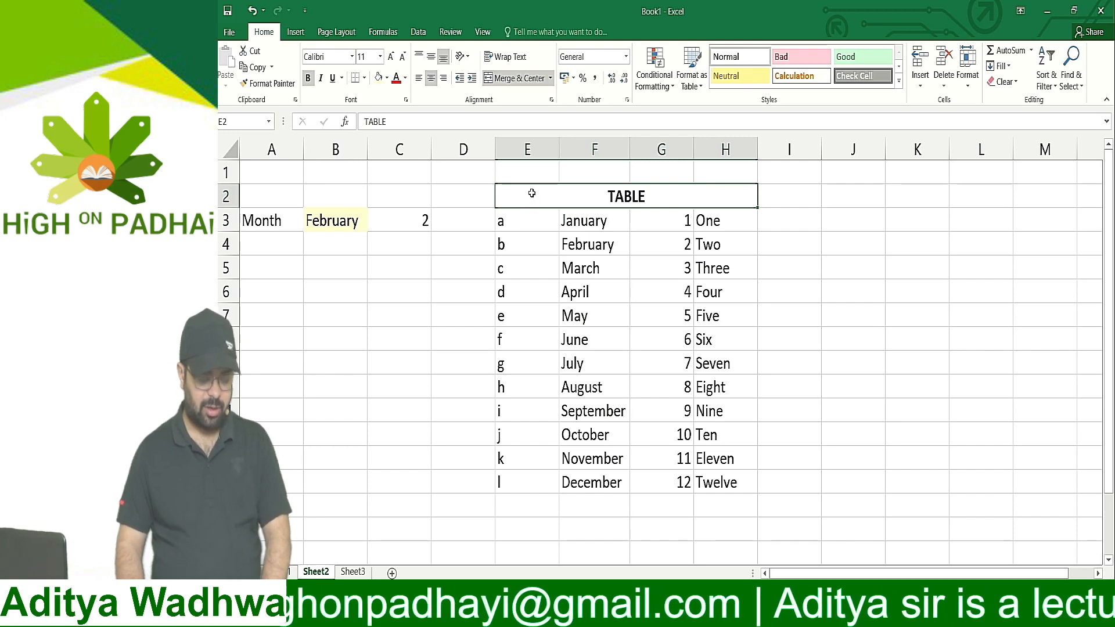
Fill the table with its heading, E2:H14, with a light blue theme color
{"action": "left_click_drag", "start_coordinate": [527, 190], "coordinate": [697, 485]}
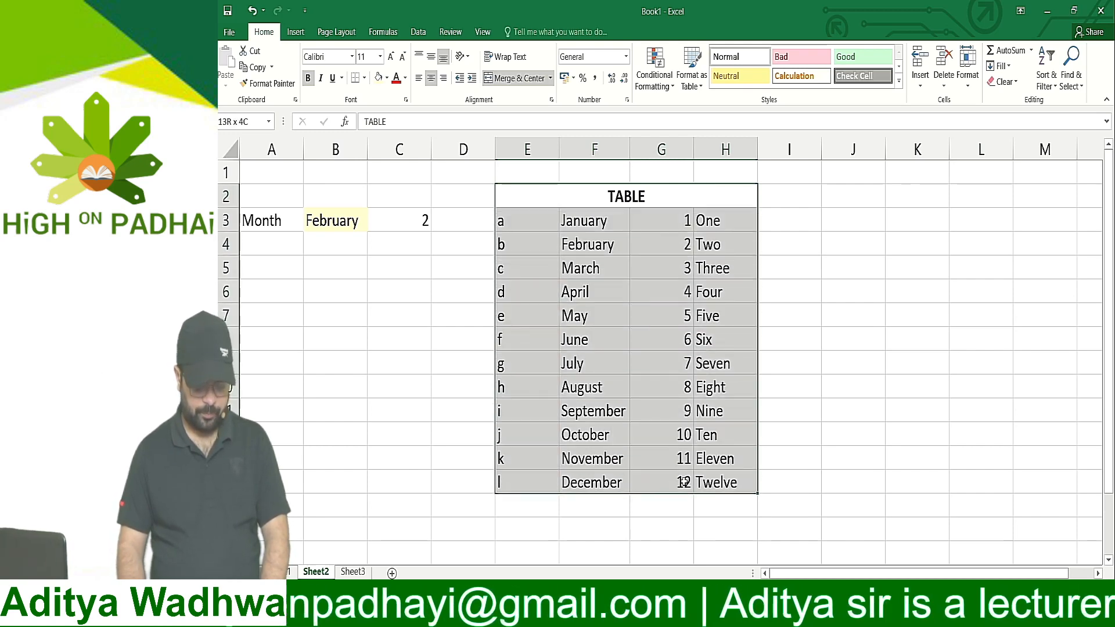
{"action": "left_click", "coordinate": [386, 78]}
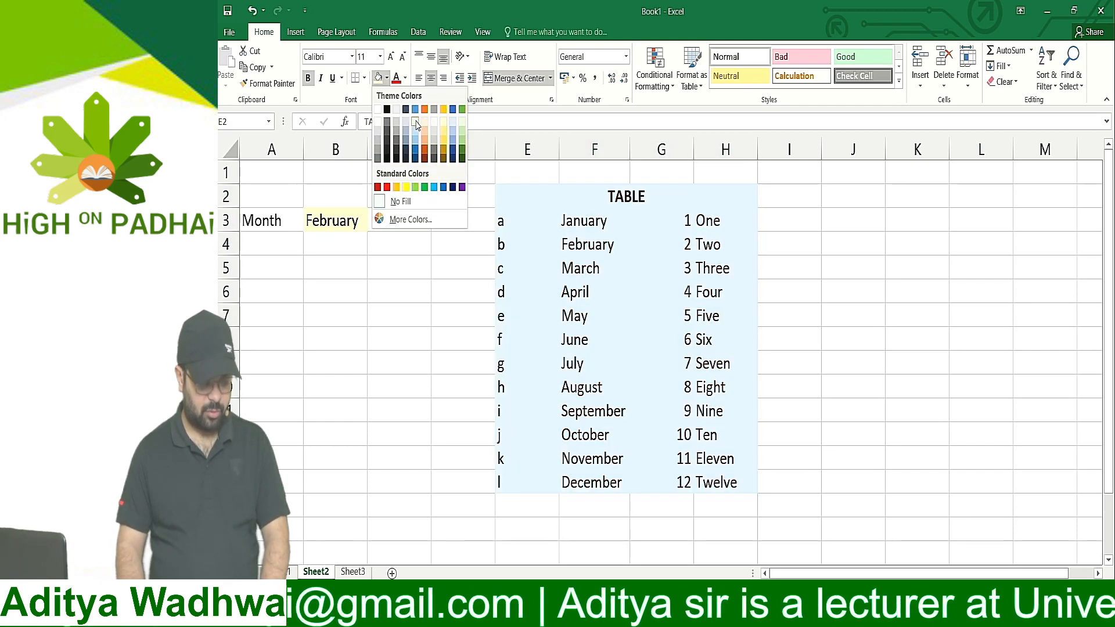
{"action": "left_click", "coordinate": [416, 121]}
{"action": "left_click", "coordinate": [841, 308]}
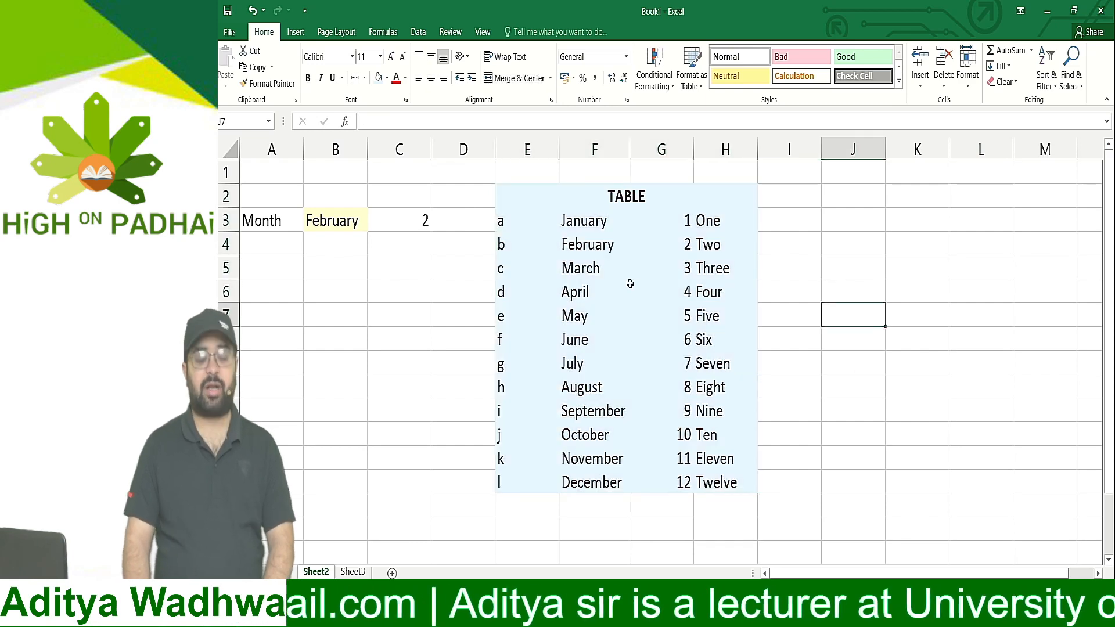
Clear the formula in C3 and start a new VLOOKUP there with B3 as the lookup value
{"action": "left_click", "coordinate": [410, 221]}
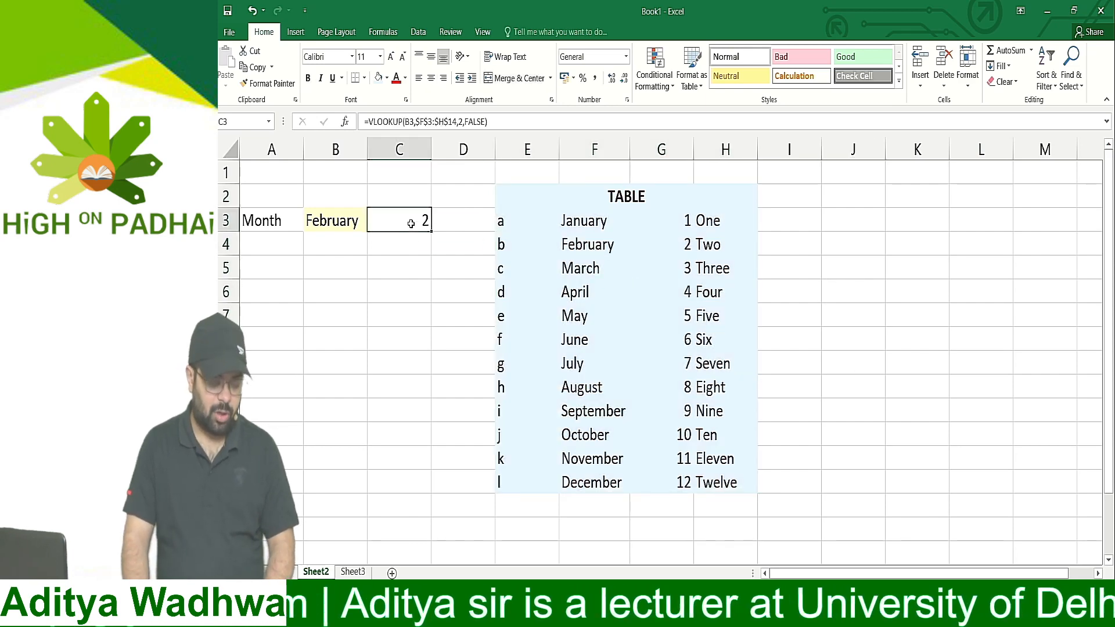
{"action": "double_click", "coordinate": [414, 221]}
{"action": "key", "text": "Escape"}
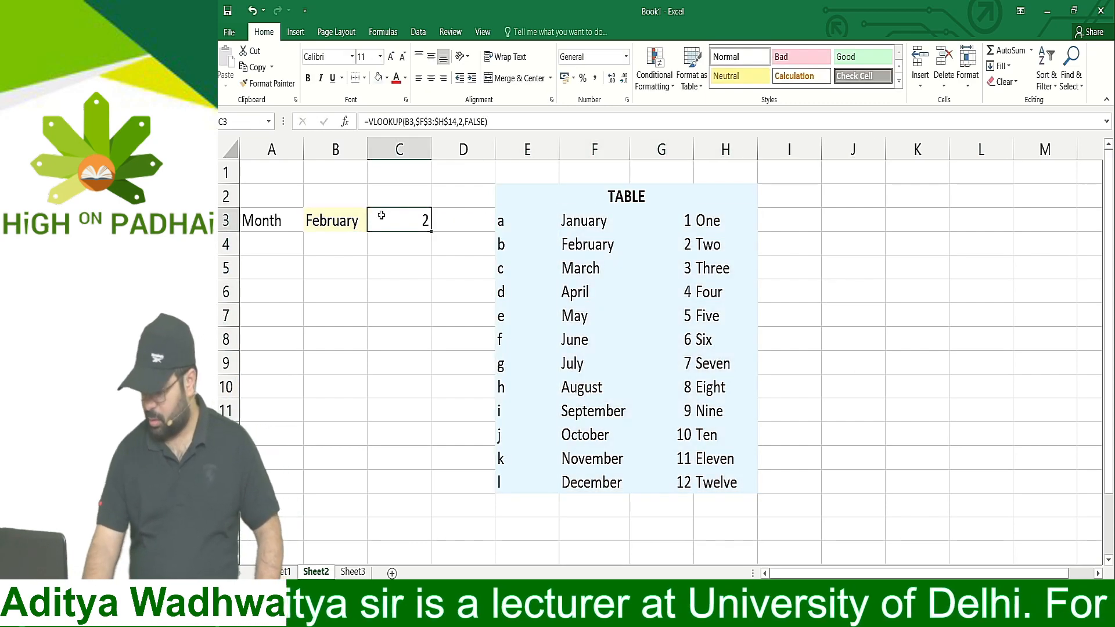
{"action": "key", "text": "Delete"}
{"action": "type", "text": "=vlo"}
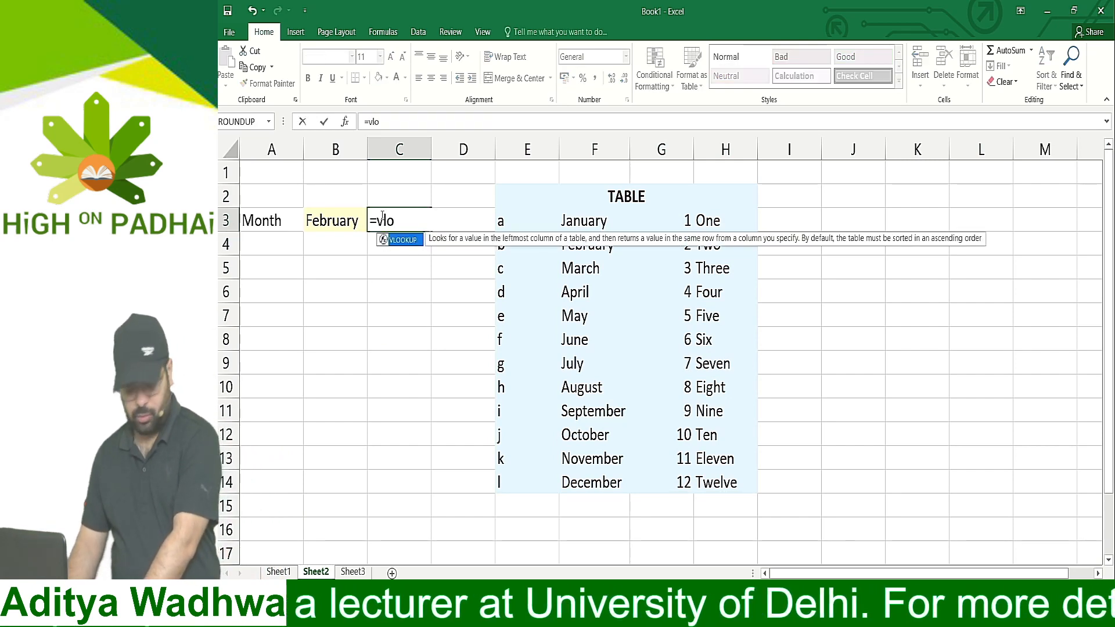
{"action": "key", "text": "Tab"}
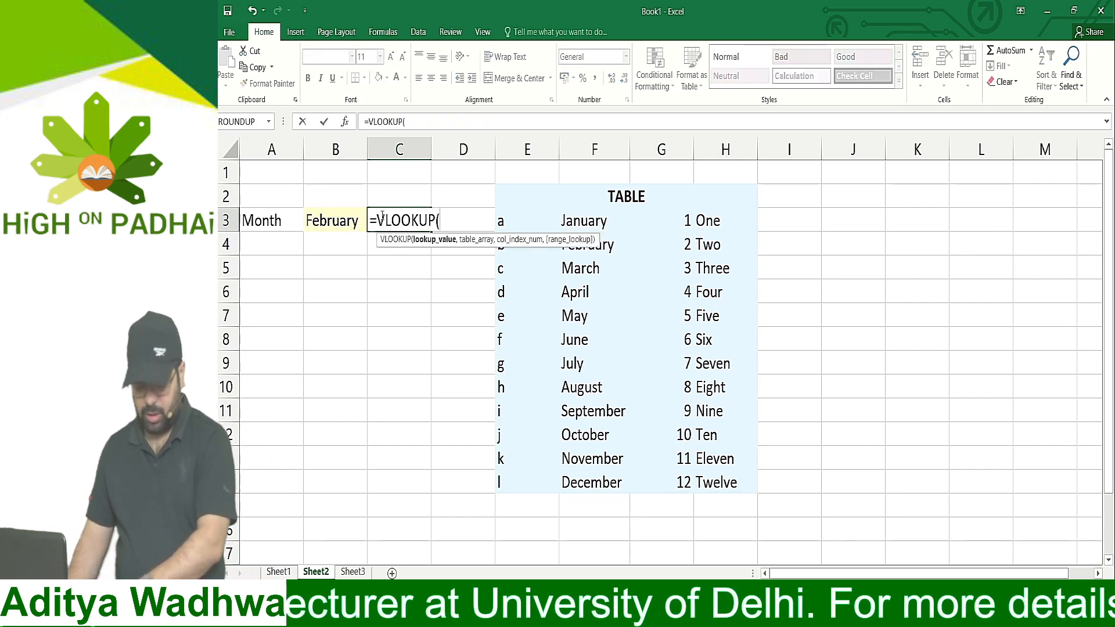
{"action": "left_click", "coordinate": [355, 226]}
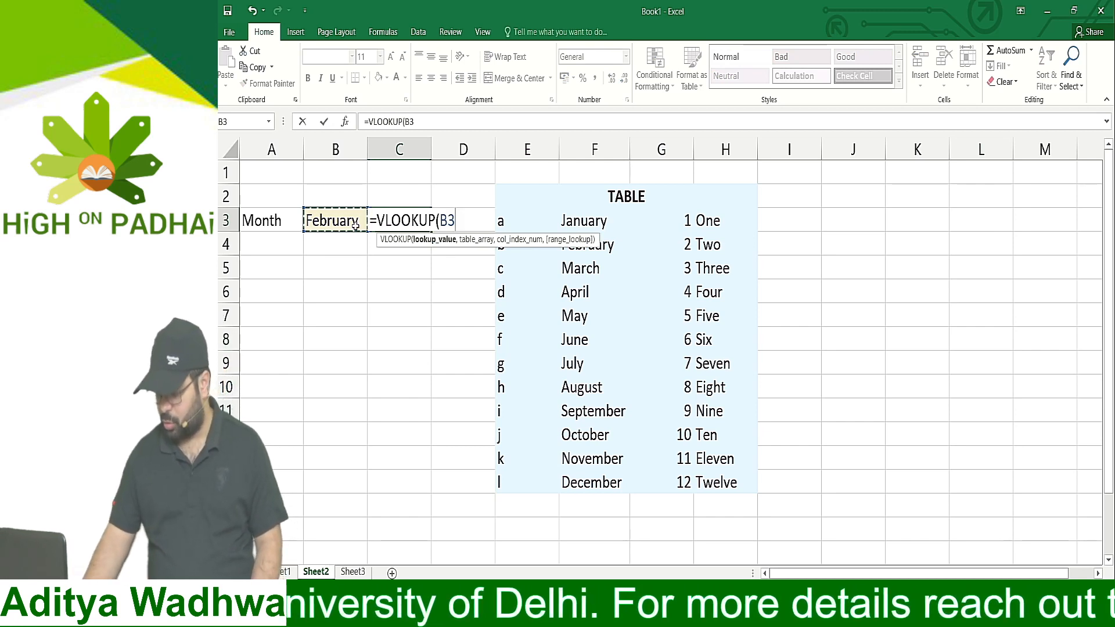
{"action": "type", "text": ","}
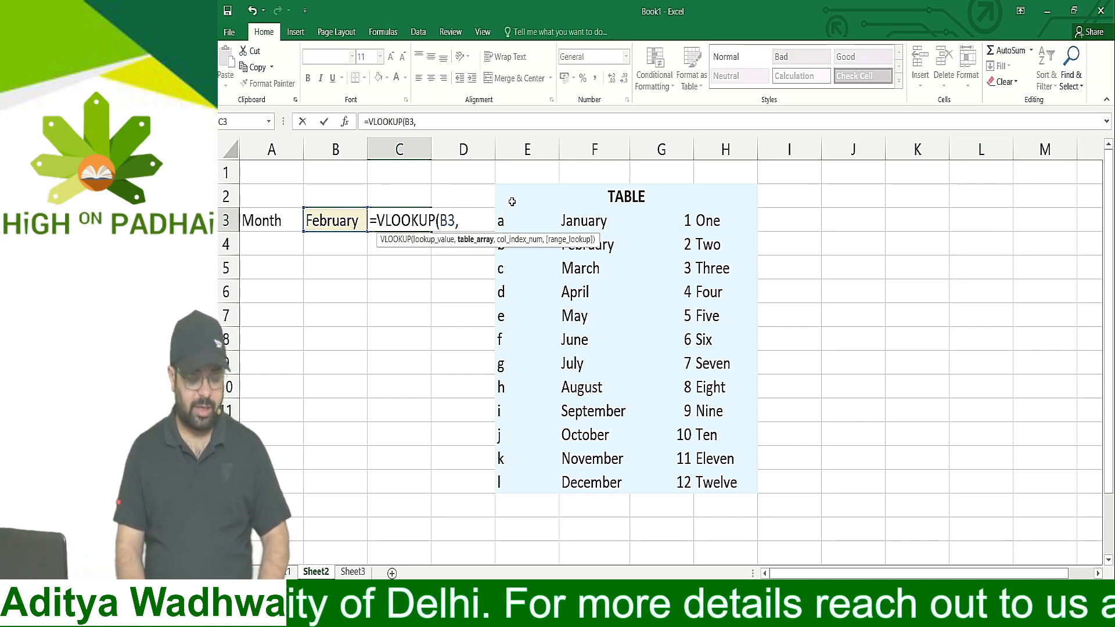
Complete the VLOOKUP in C3 with the absolute table array $E$3:$H$14, column index 3 and FALSE for exact match
{"action": "left_click_drag", "start_coordinate": [503, 220], "coordinate": [726, 482]}
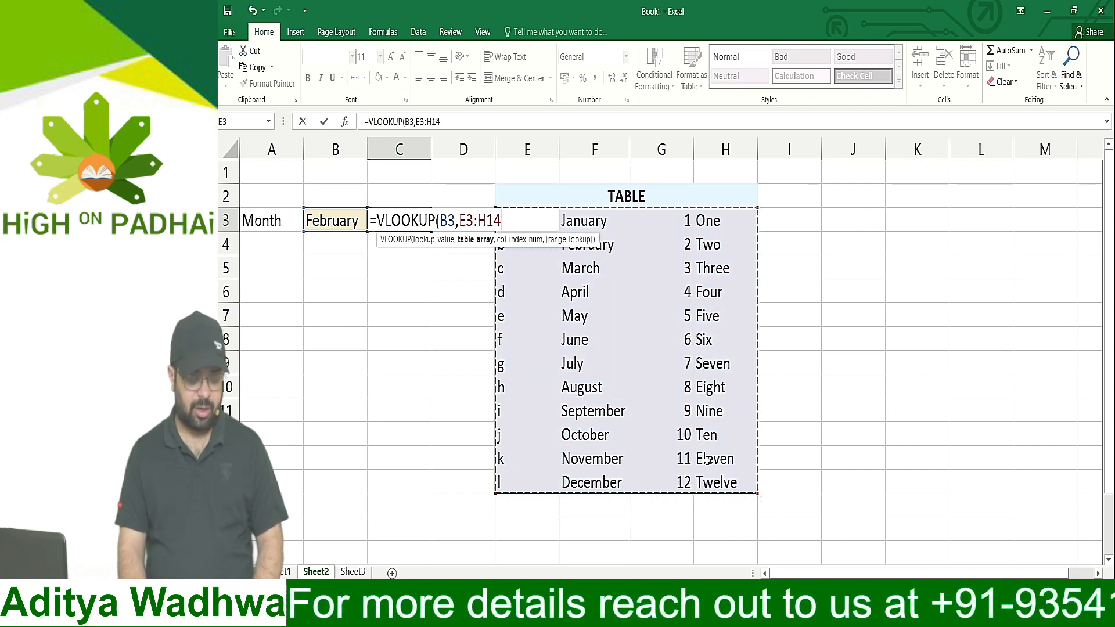
{"action": "key", "text": "F4"}
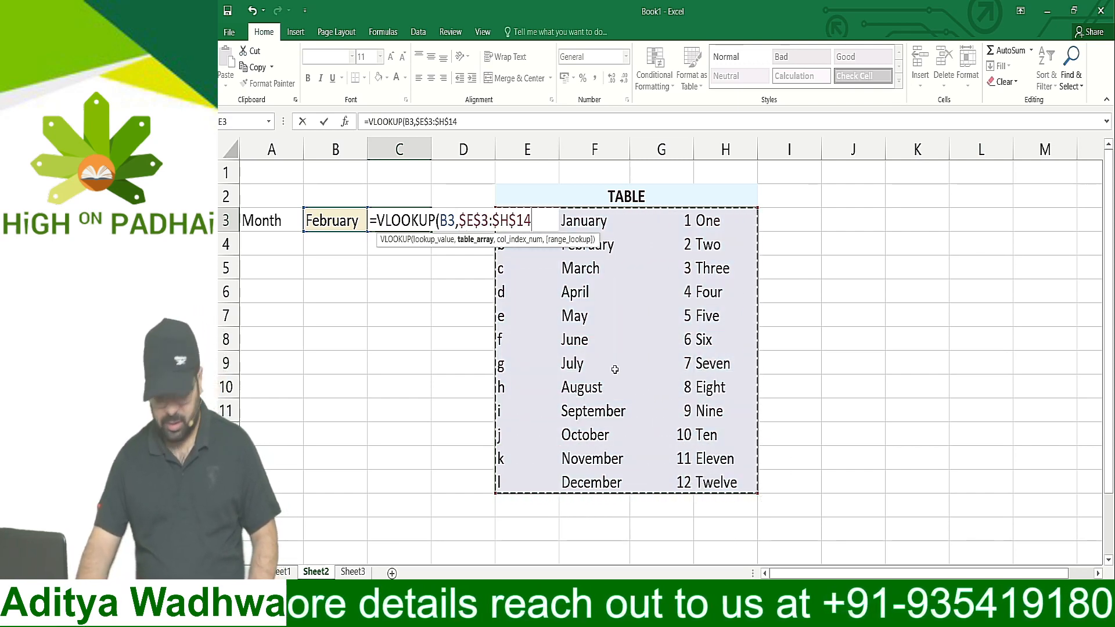
{"action": "type", "text": ","}
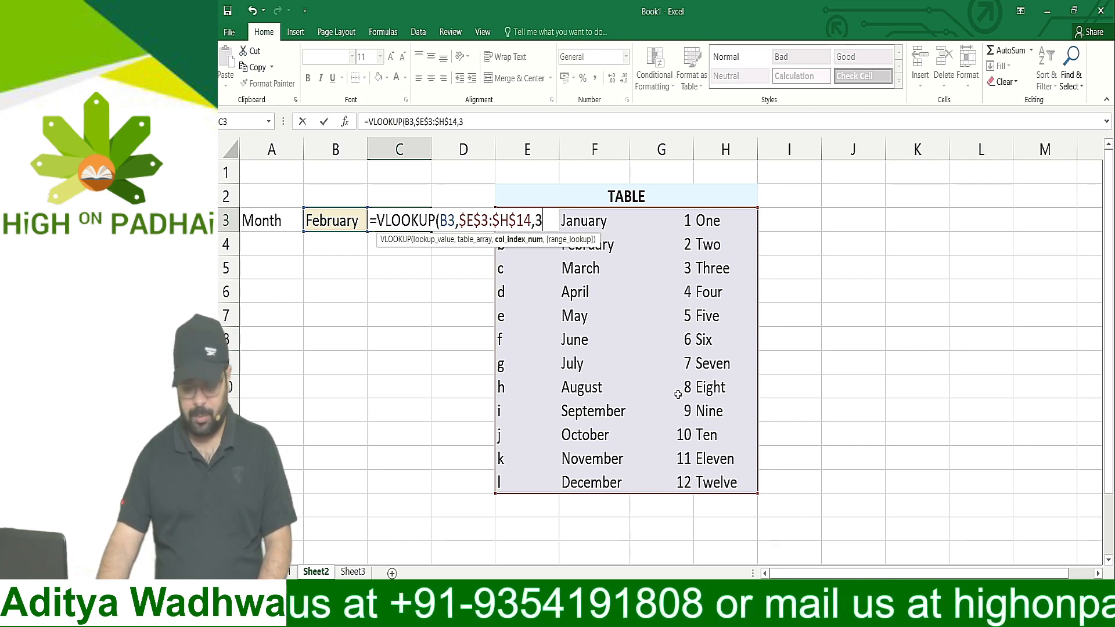
{"action": "type", "text": "3,"}
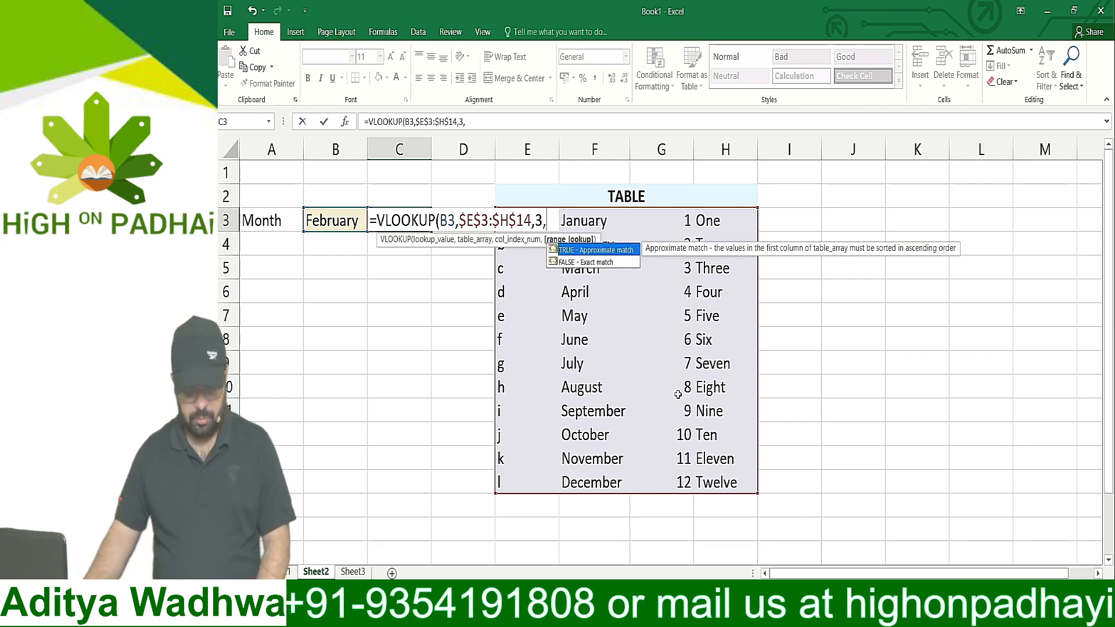
{"action": "type", "text": "fal"}
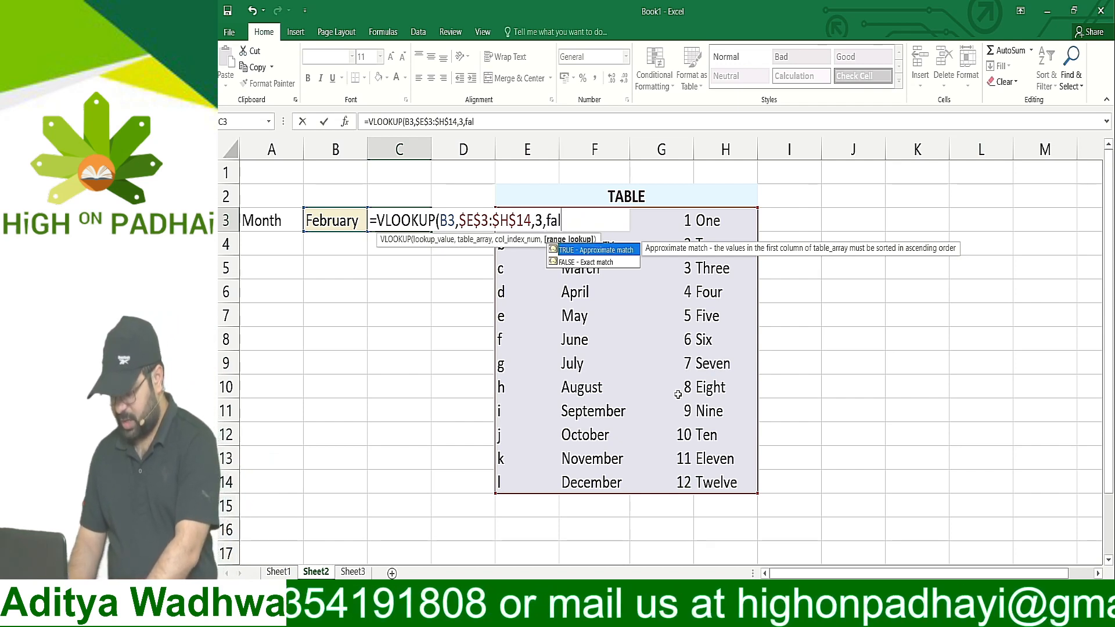
{"action": "type", "text": "se)"}
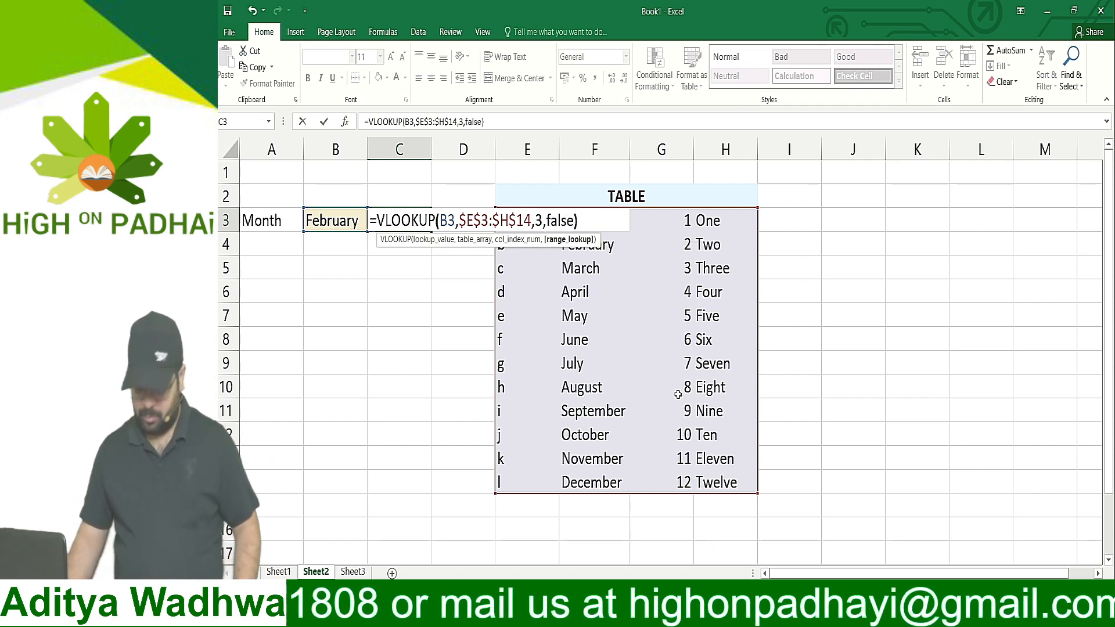
{"action": "key", "text": "Return"}
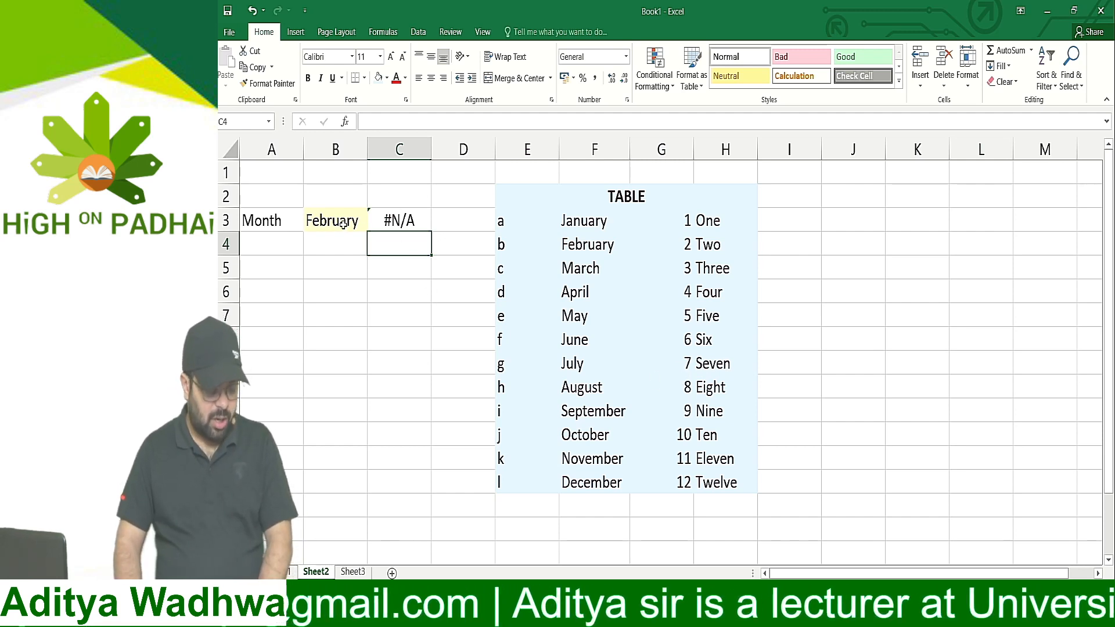
Examine the lookup value in B3 against the whole table and its first column, E
{"action": "left_click", "coordinate": [343, 225]}
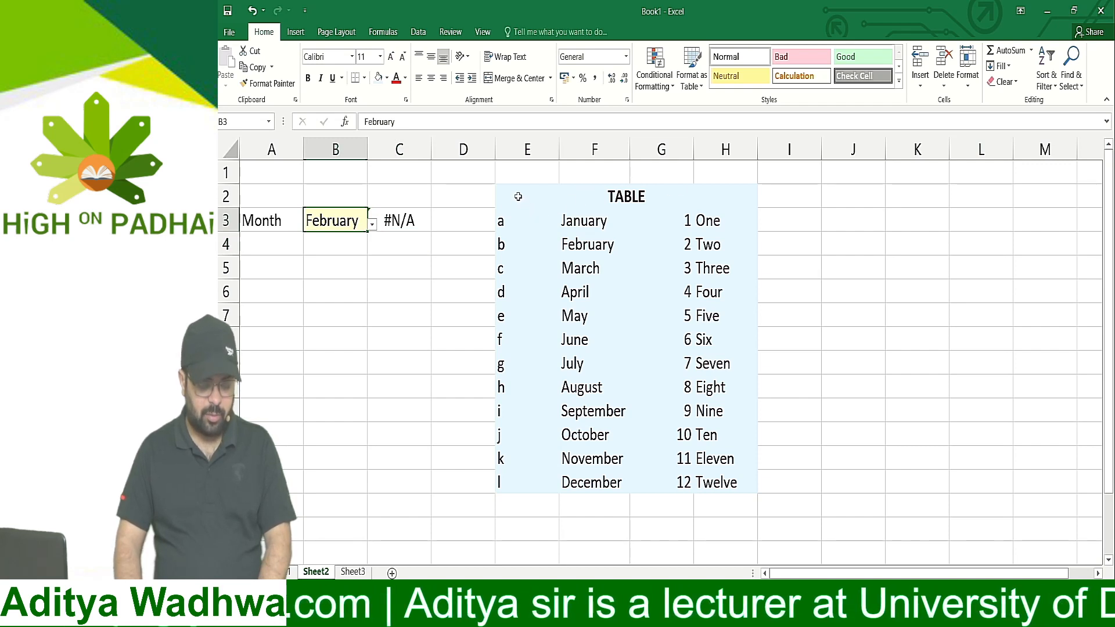
{"action": "left_click_drag", "start_coordinate": [518, 197], "coordinate": [672, 482]}
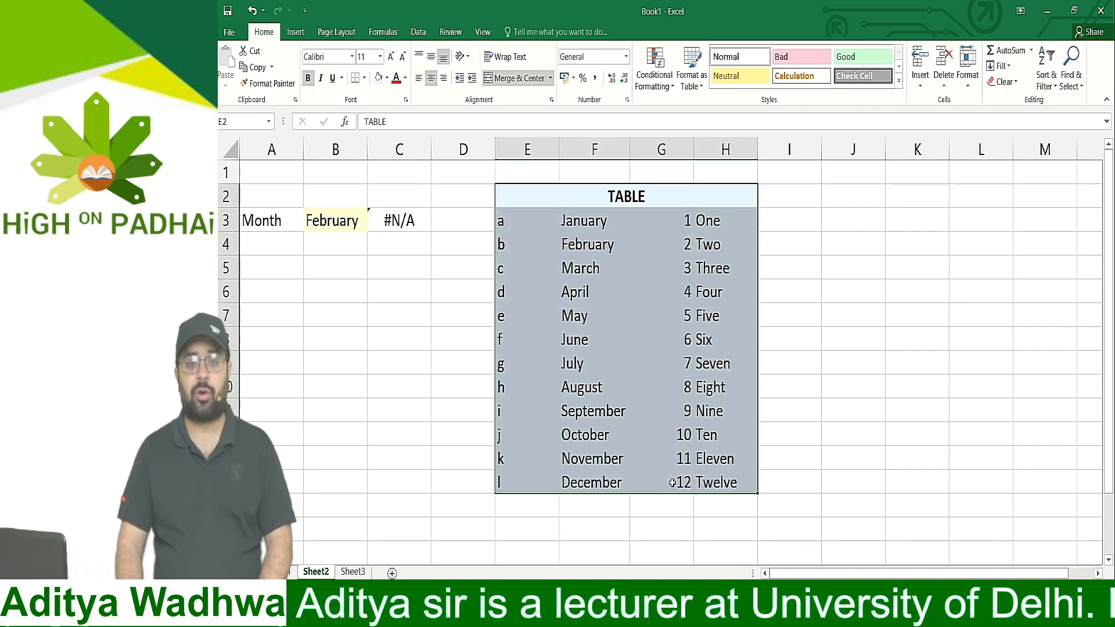
{"action": "left_click", "coordinate": [525, 150]}
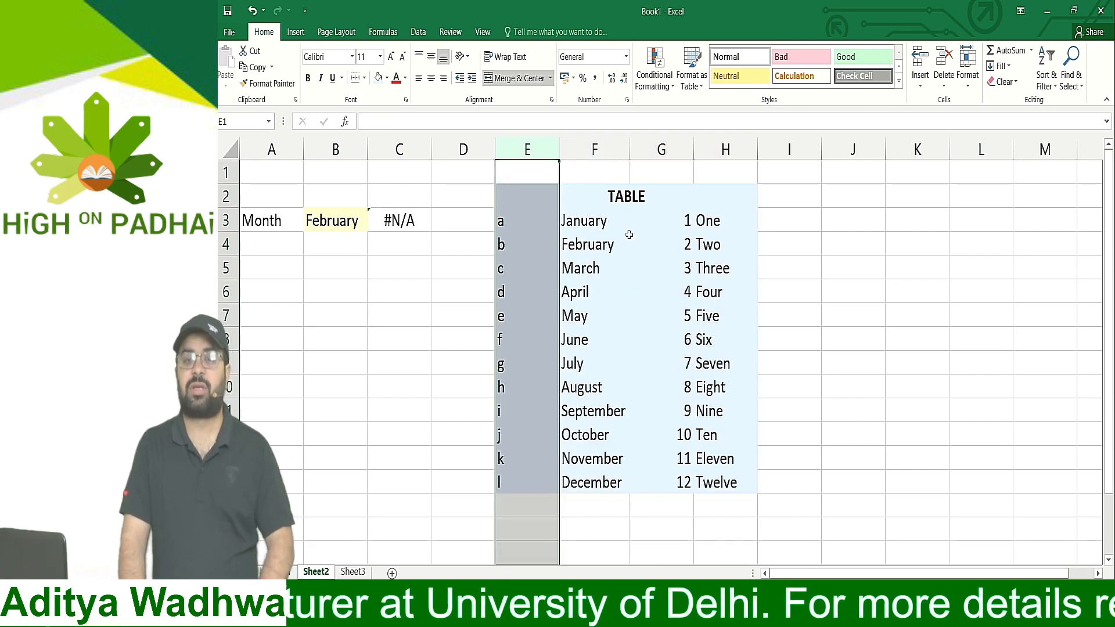
Test the new lookup by choosing May from the month list in B3
{"action": "left_click", "coordinate": [343, 220]}
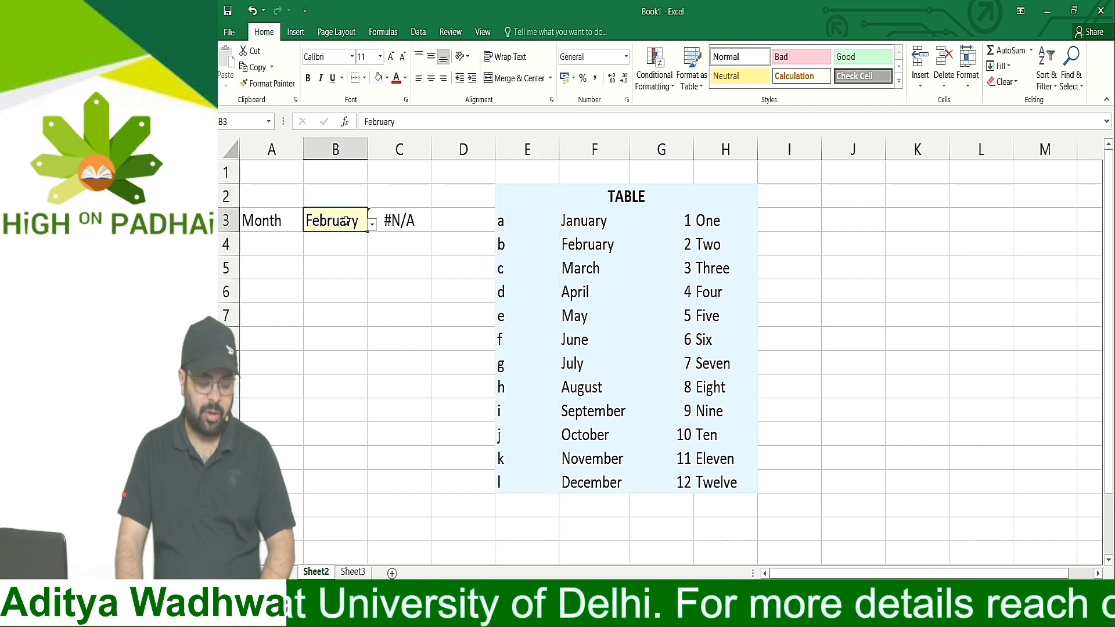
{"action": "left_click", "coordinate": [371, 225]}
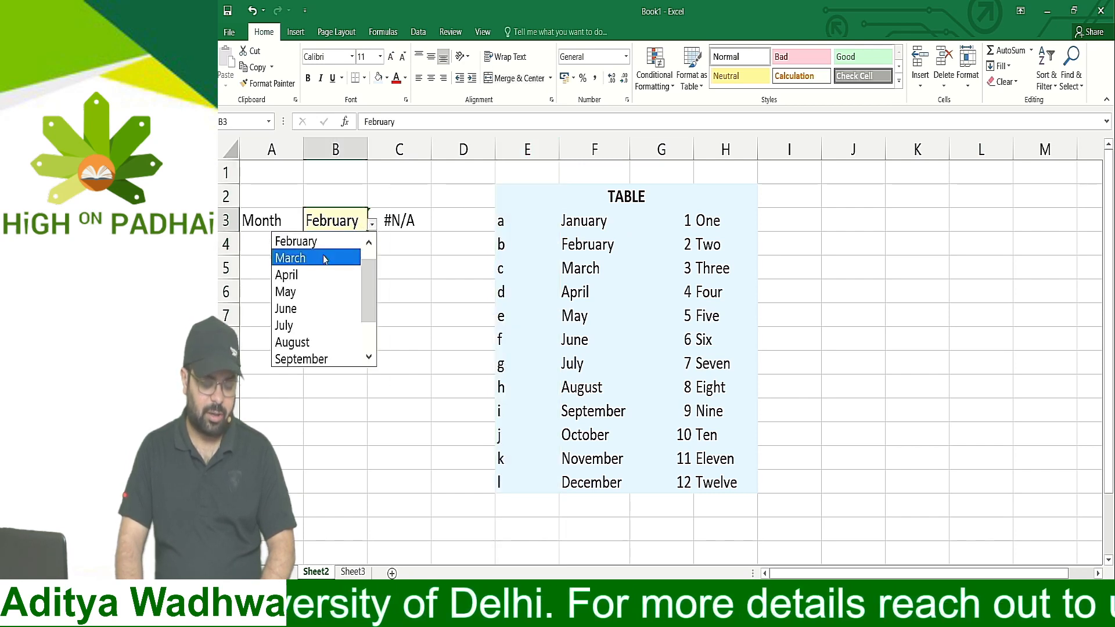
{"action": "left_click", "coordinate": [309, 293]}
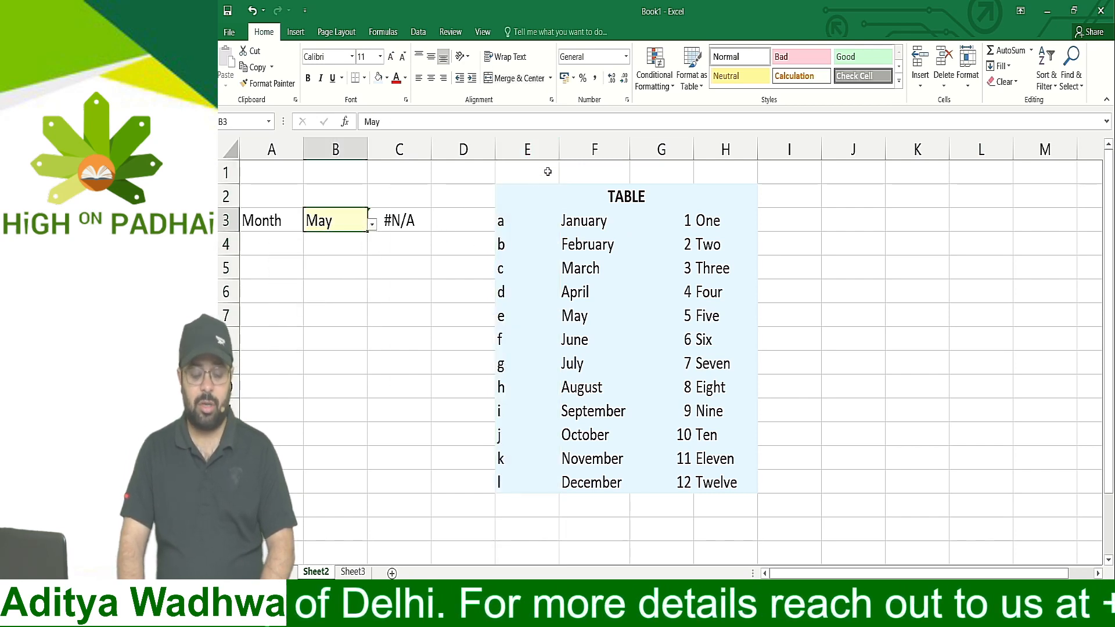
Examine column E as the first column of the table array, compared with the month names in column F
{"action": "left_click", "coordinate": [512, 150]}
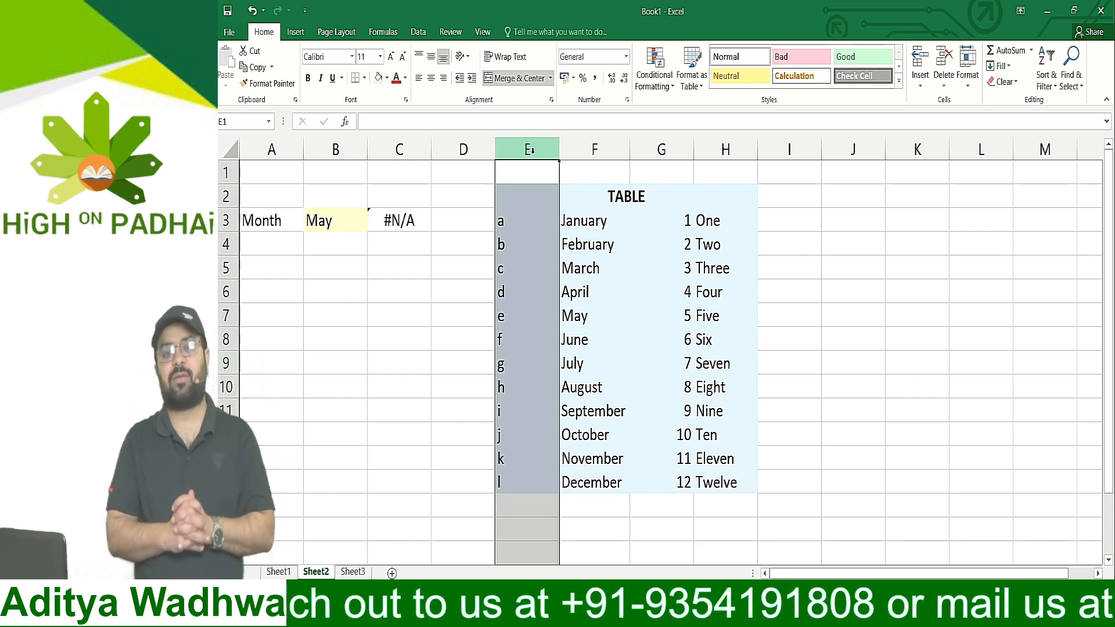
{"action": "left_click", "coordinate": [605, 255]}
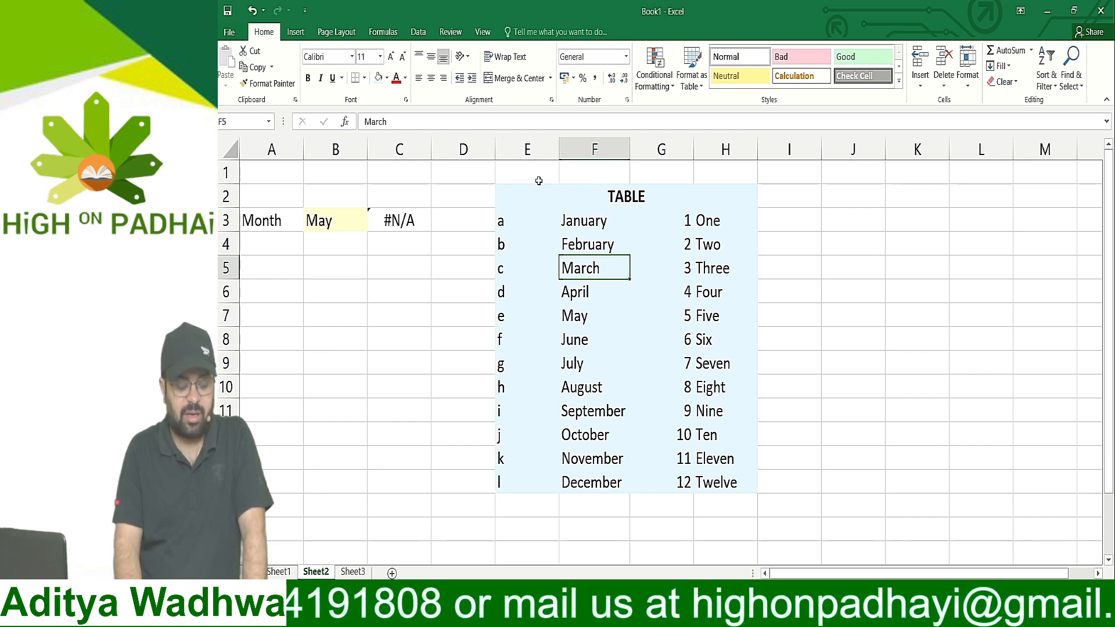
{"action": "left_click", "coordinate": [530, 148]}
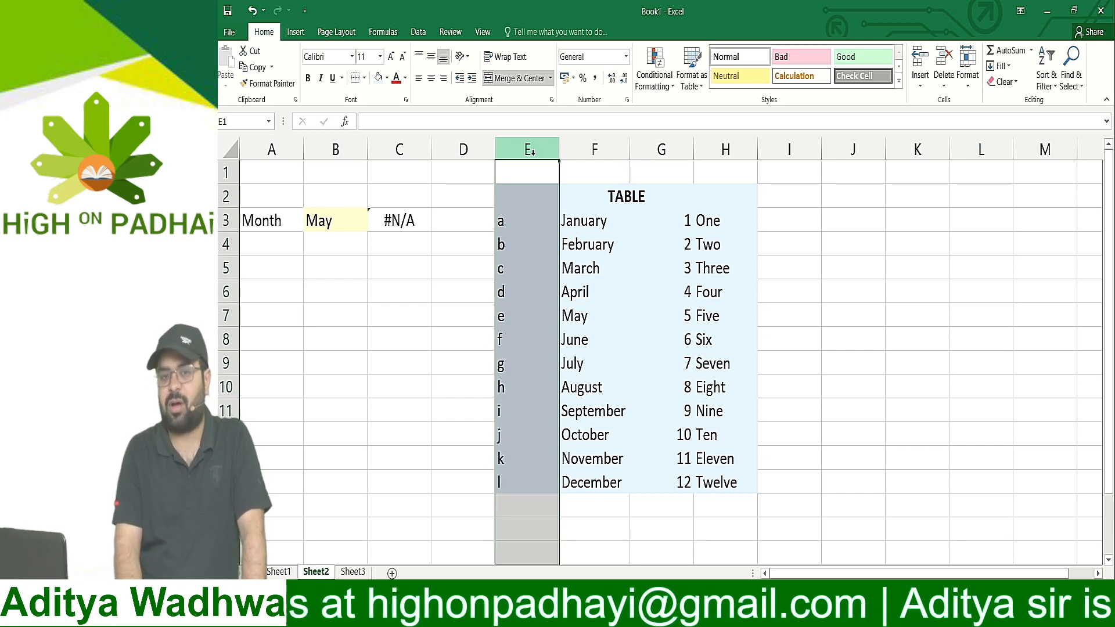
Try to cut the whole of column F
{"action": "left_click", "coordinate": [584, 150]}
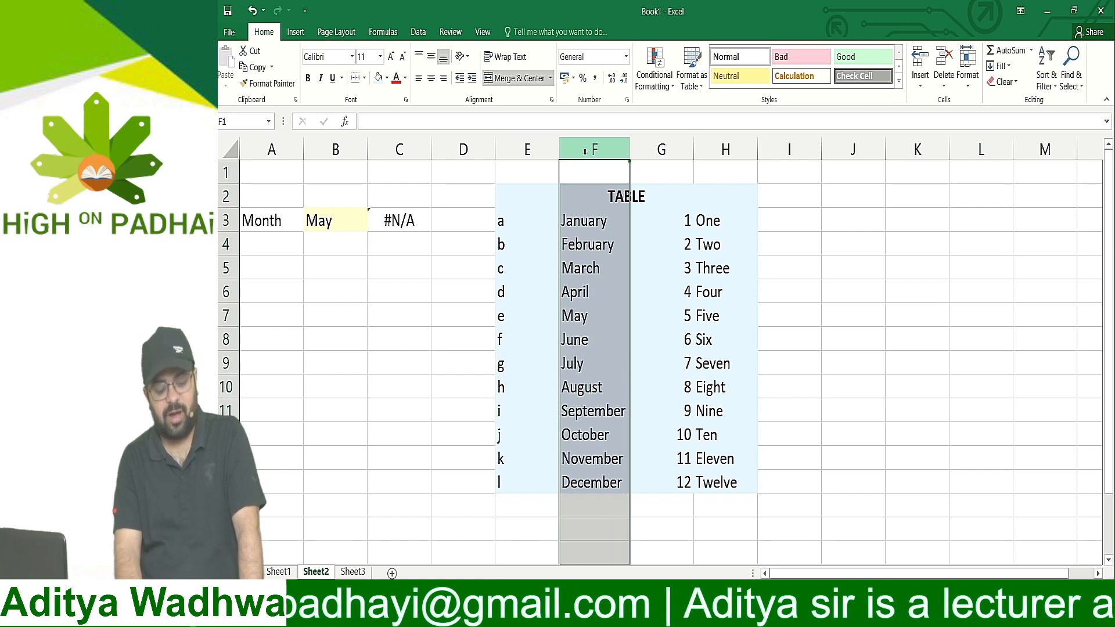
{"action": "key", "text": "ctrl+x"}
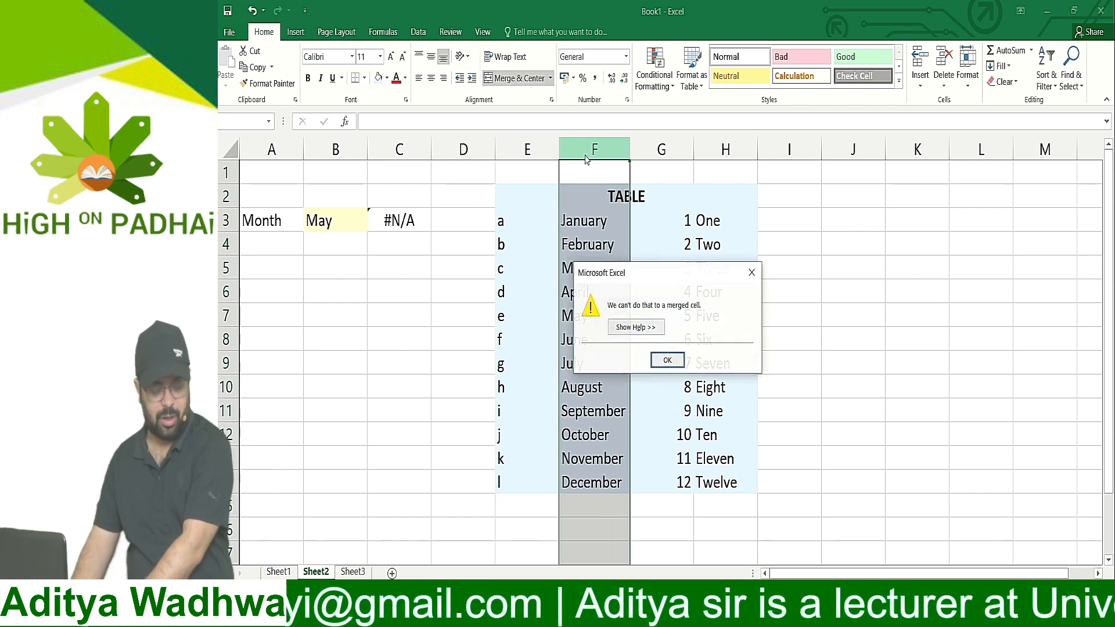
{"action": "key", "text": "Escape"}
Move the month names from F3:F14 to D3:D14
{"action": "key", "text": "Down"}
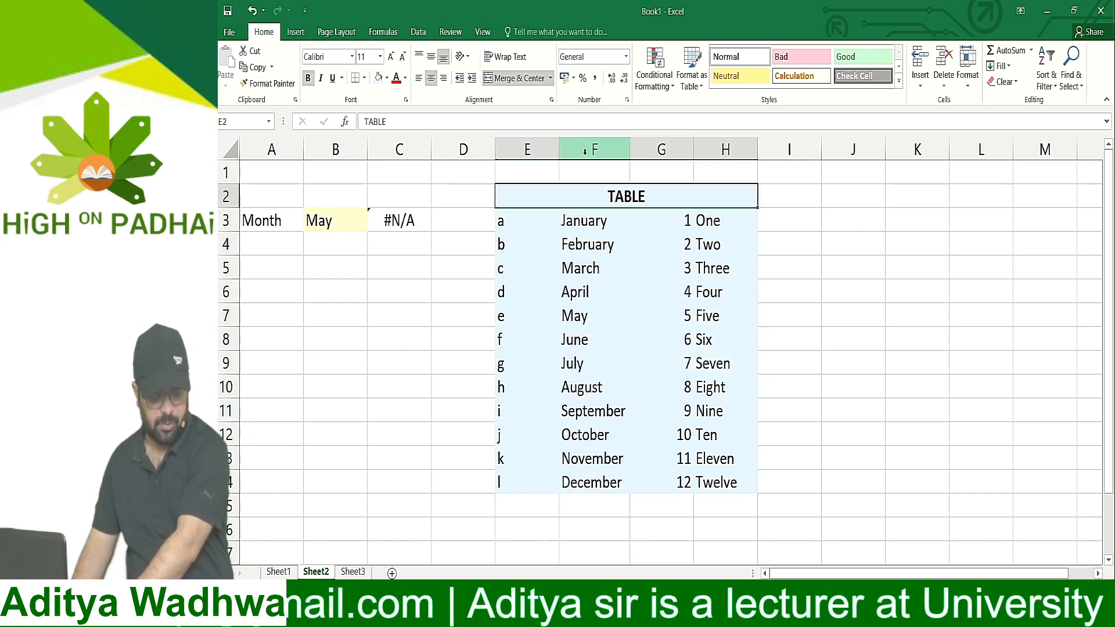
{"action": "key", "text": "Down"}
{"action": "key", "text": "Down"}
{"action": "key", "text": "Up"}
{"action": "key", "text": "shift+Down"}
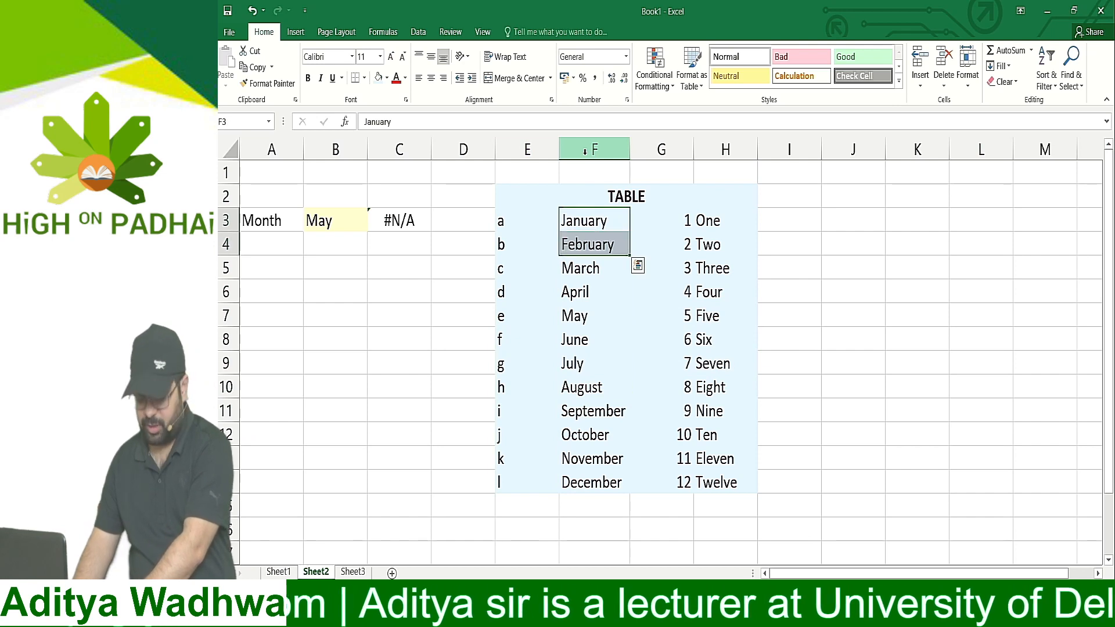
{"action": "key", "text": "ctrl+shift+Down"}
{"action": "key", "text": "ctrl+c"}
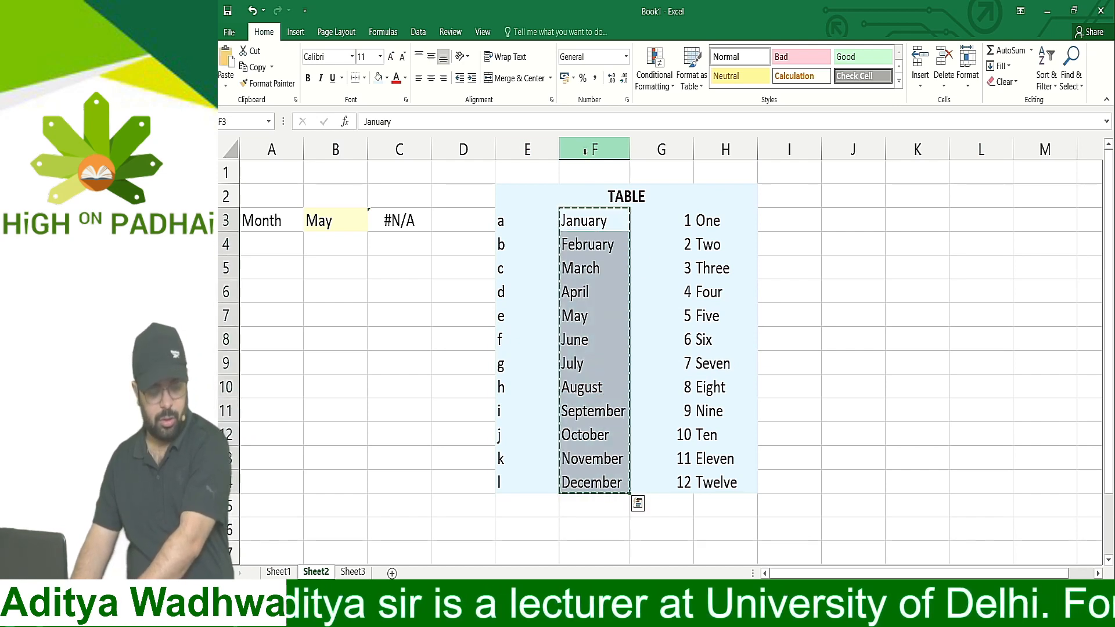
{"action": "key", "text": "Left"}
{"action": "key", "text": "Left"}
{"action": "key", "text": "ctrl+v"}
Move the letters a to l from E3:E14 into F3:F14
{"action": "key", "text": "Right"}
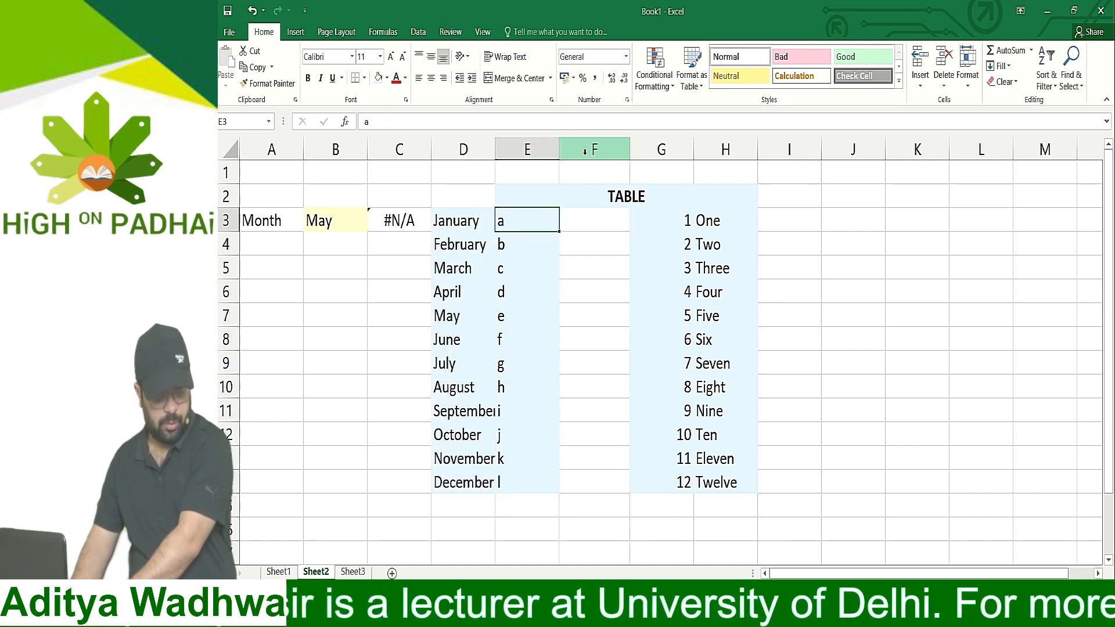
{"action": "key", "text": "ctrl+shift+Down"}
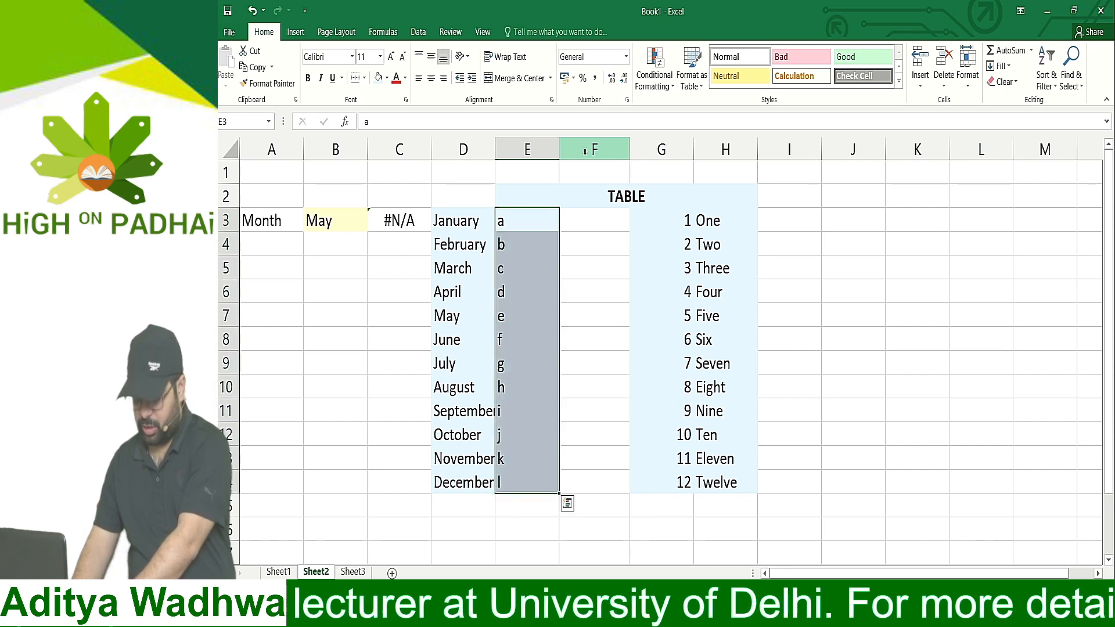
{"action": "key", "text": "ctrl+c"}
{"action": "key", "text": "Right"}
{"action": "key", "text": "ctrl+v"}
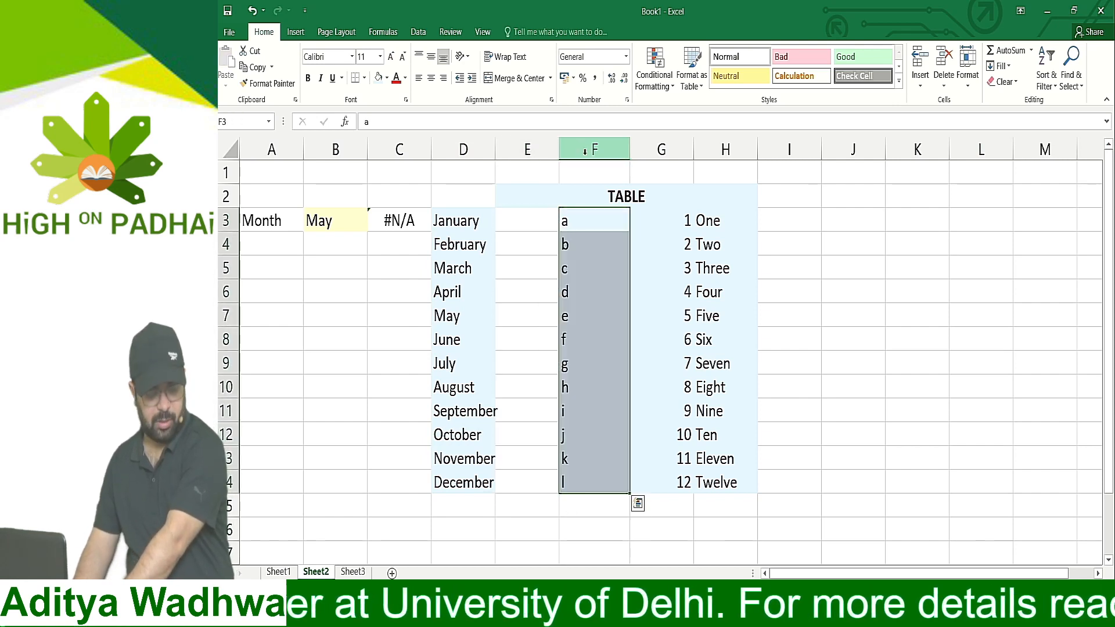
{"action": "key", "text": "Escape"}
Move the month names from D3:D14 into E3:E14 so they form the table's first column
{"action": "key", "text": "Left"}
{"action": "key", "text": "Left"}
{"action": "key", "text": "ctrl+shift+Down"}
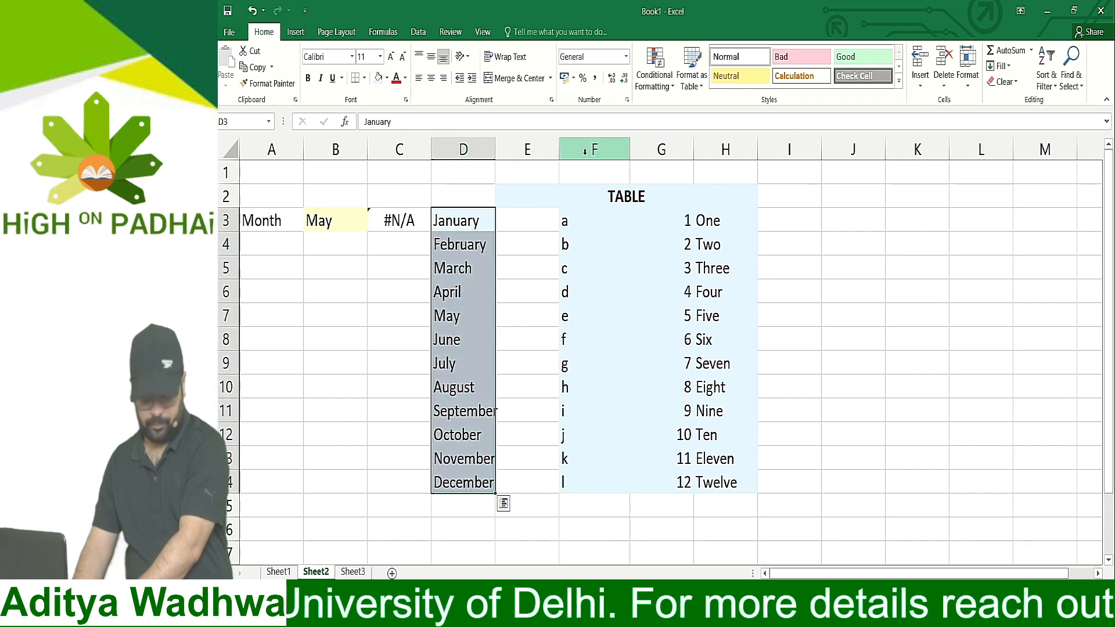
{"action": "key", "text": "ctrl+c"}
{"action": "key", "text": "Right"}
{"action": "key", "text": "ctrl+v"}
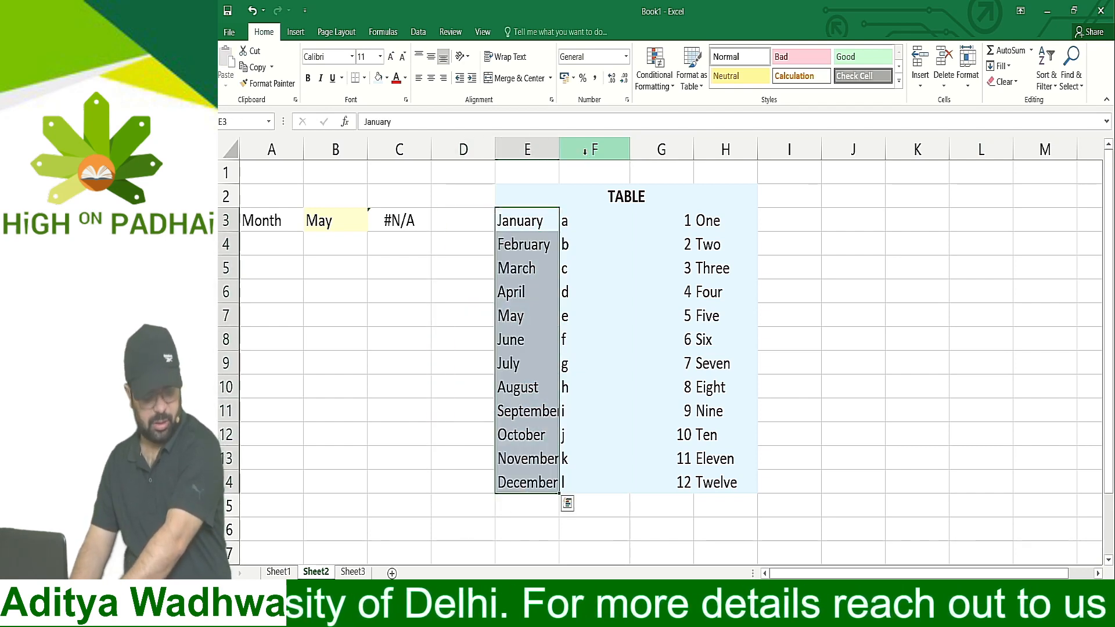
{"action": "key", "text": "Escape"}
Check the table range used by the VLOOKUP formula in C3 and clear the cell
{"action": "key", "text": "Up"}
{"action": "key", "text": "Left"}
{"action": "key", "text": "Left"}
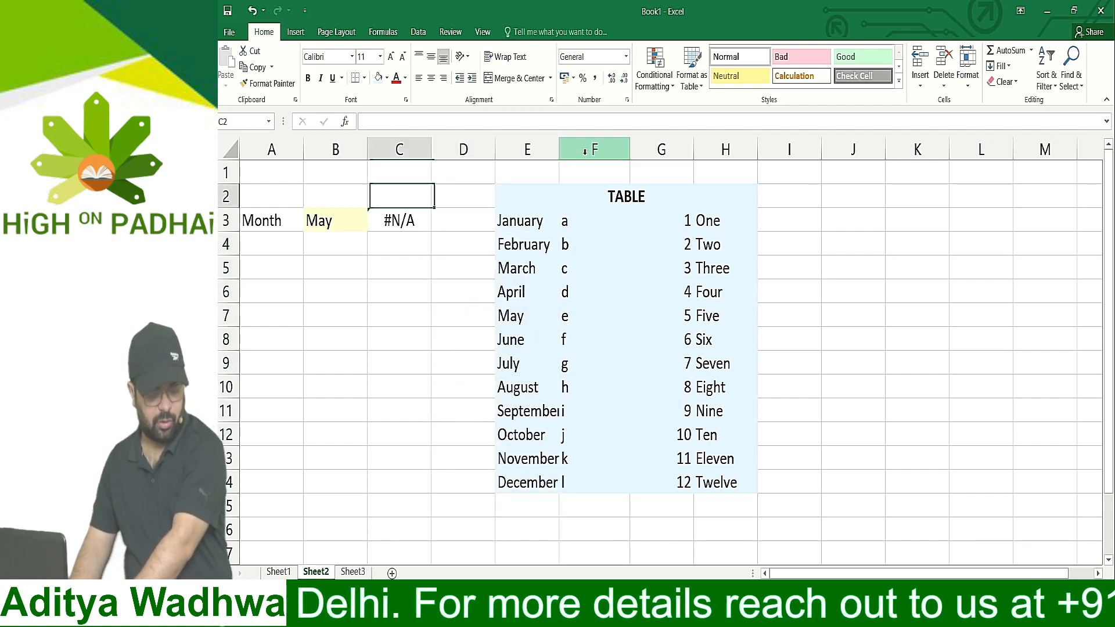
{"action": "key", "text": "Down"}
{"action": "key", "text": "F2"}
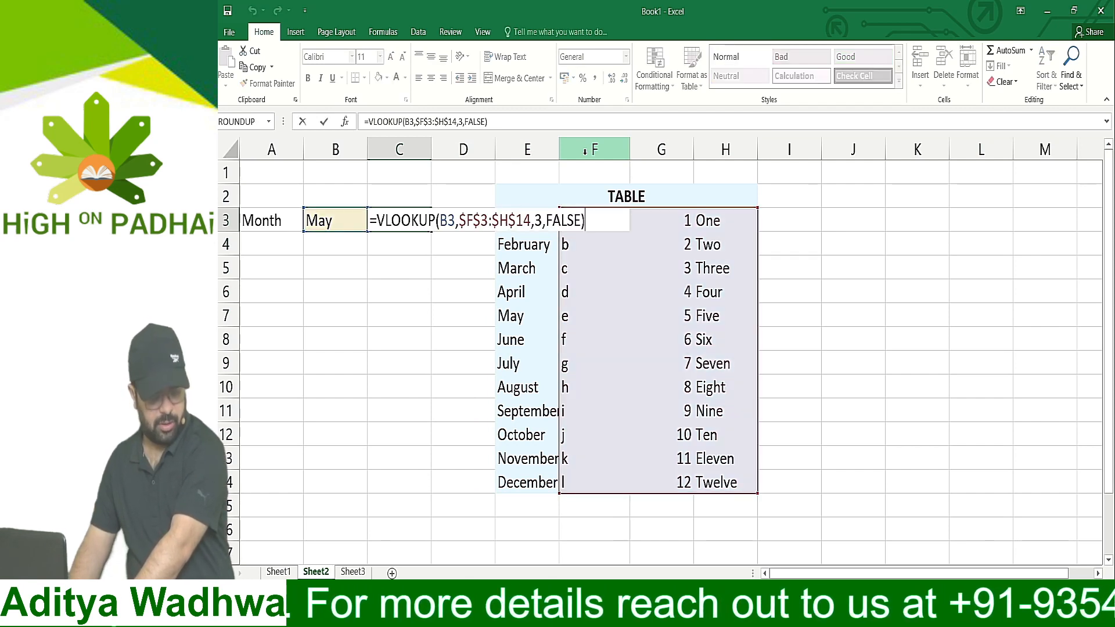
{"action": "key", "text": "Escape"}
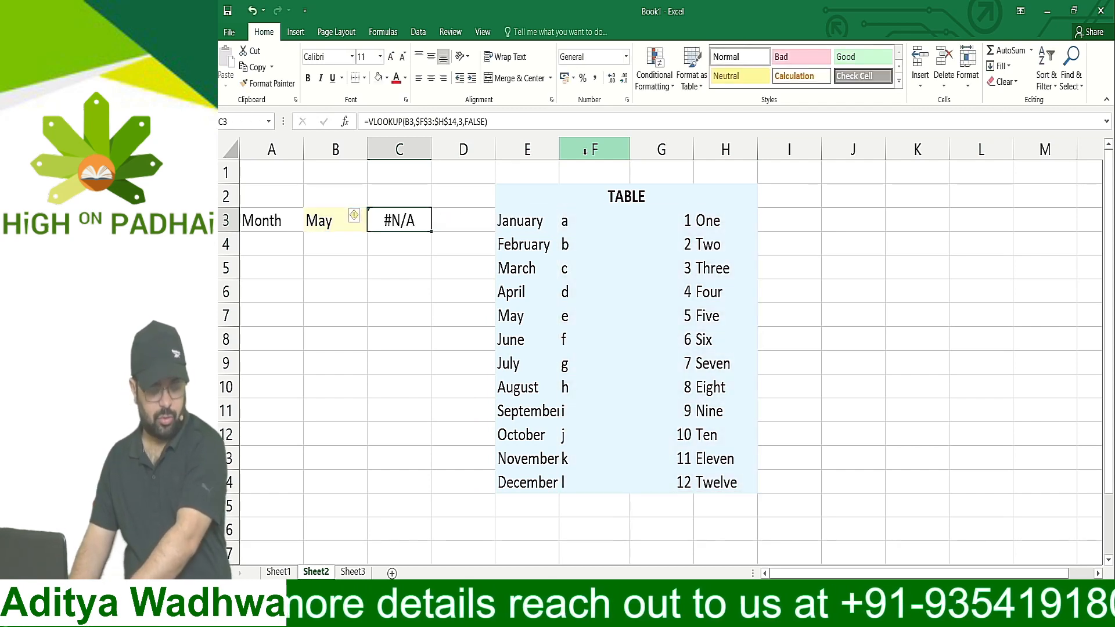
{"action": "key", "text": "Delete"}
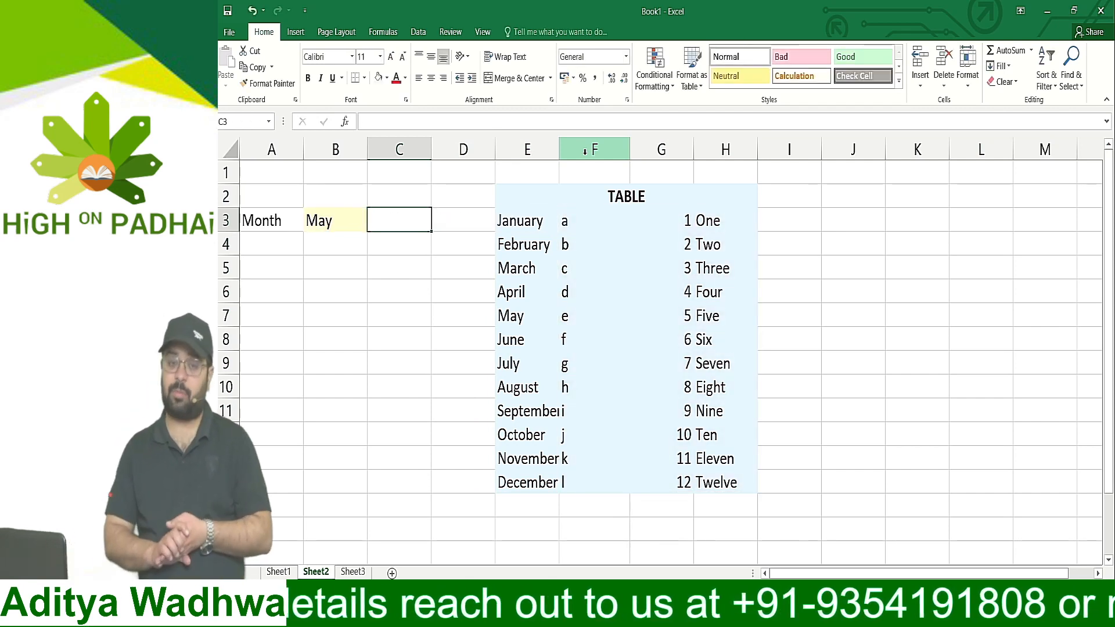
Start a new VLOOKUP in C3 with B3 as the lookup value
{"action": "type", "text": "="}
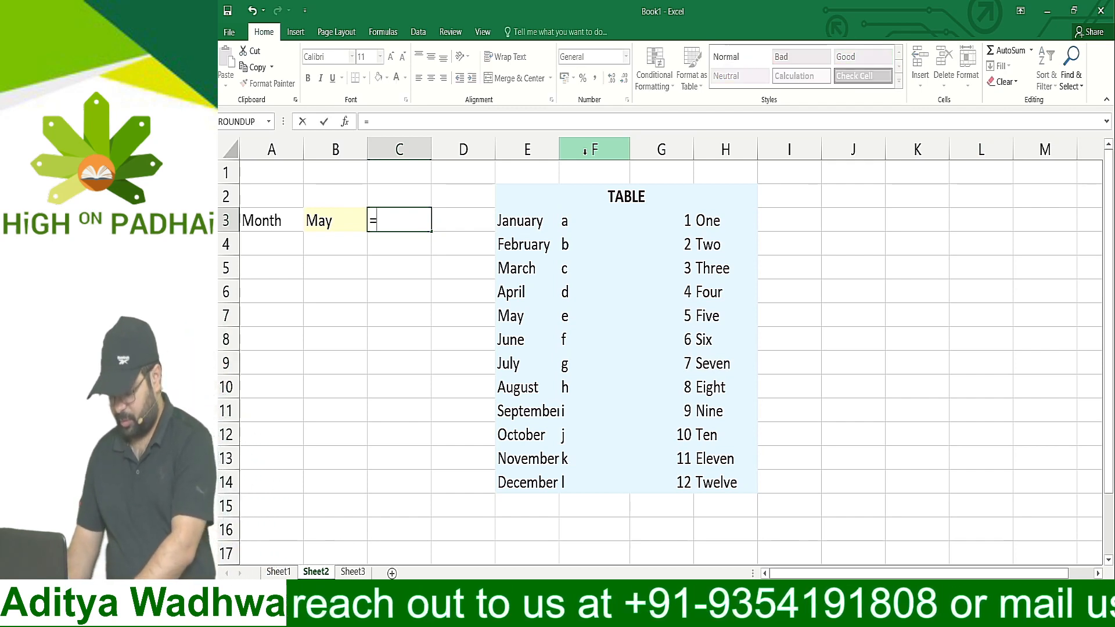
{"action": "type", "text": "VLOOKUP("}
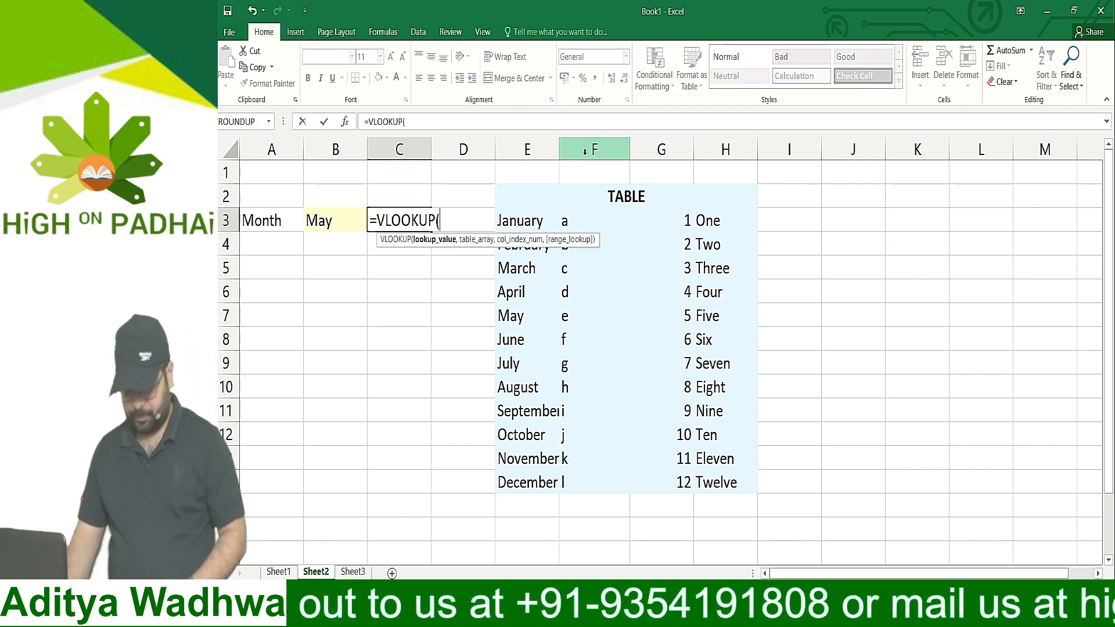
{"action": "type", "text": "("}
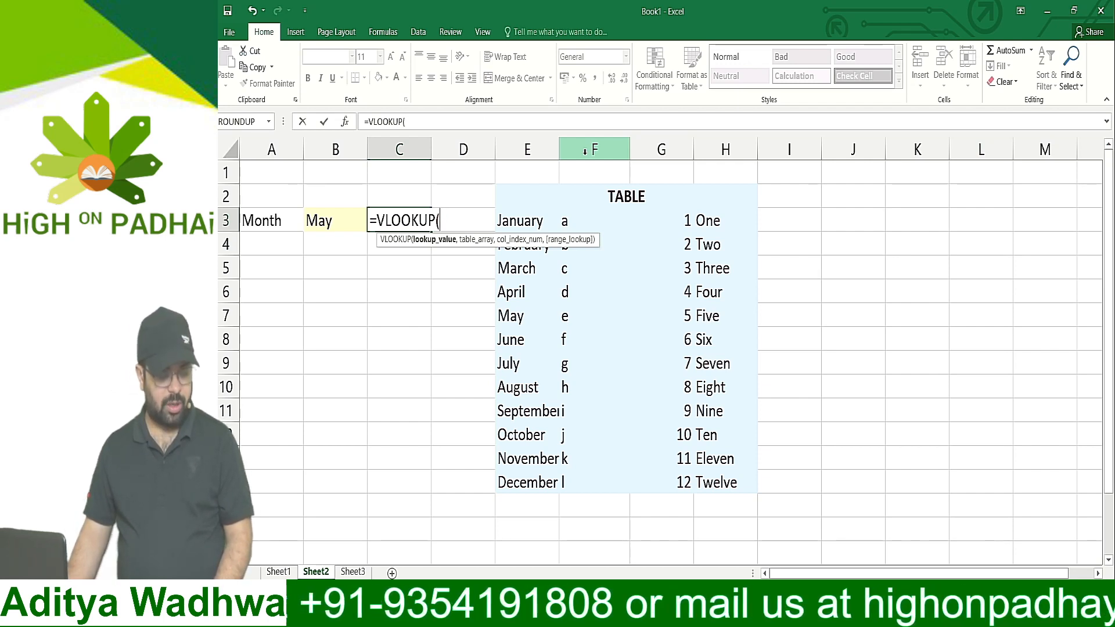
{"action": "left_click", "coordinate": [345, 225]}
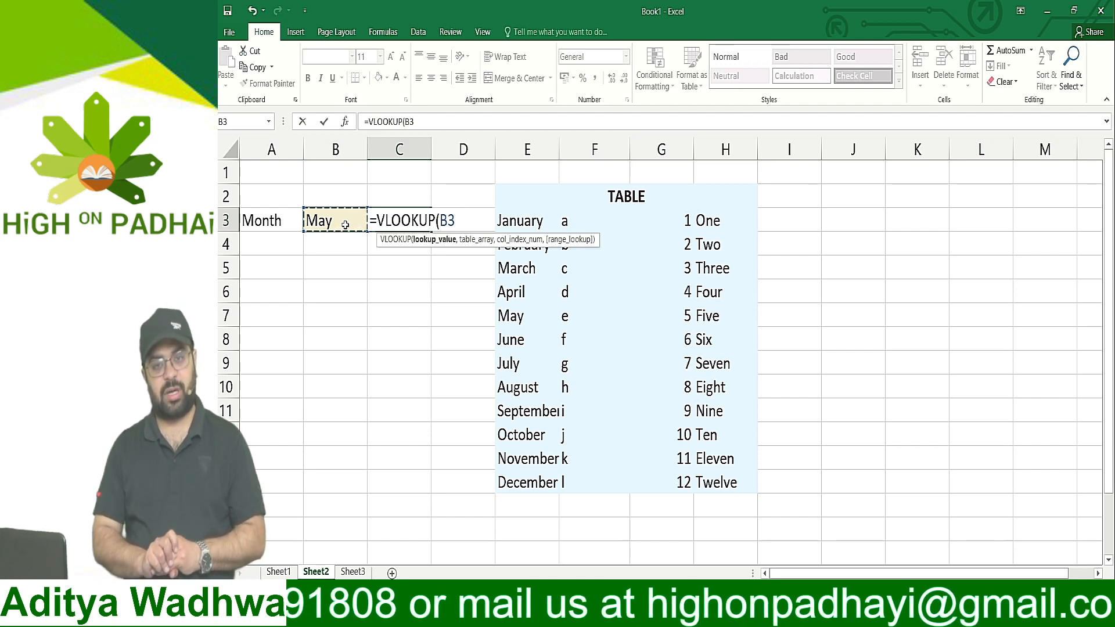
{"action": "type", "text": ","}
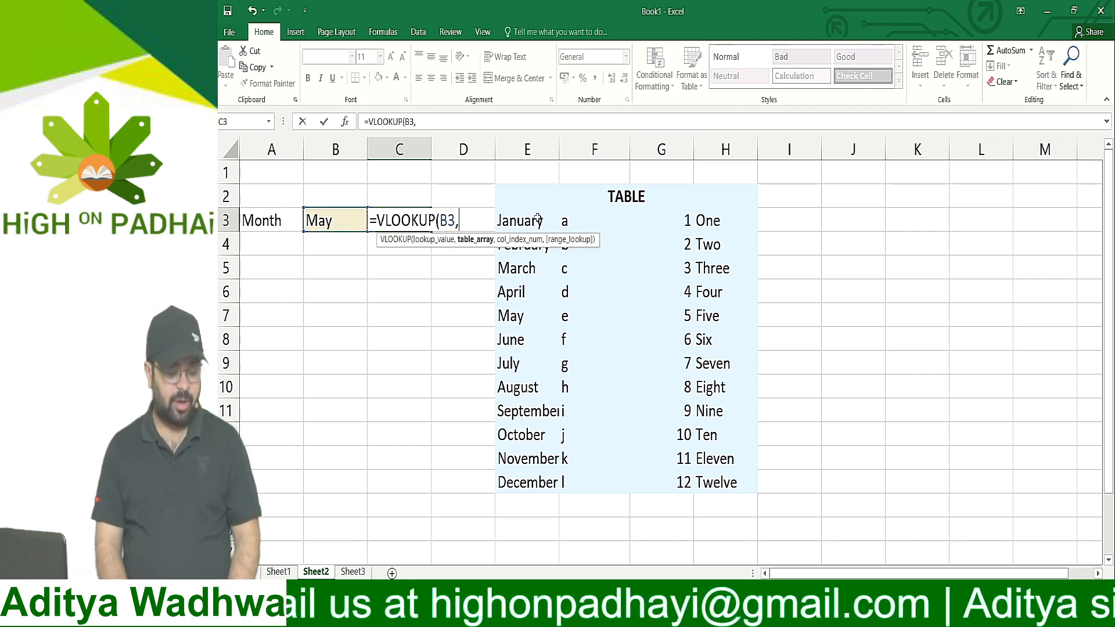
Complete the C3 formula with table array $E$3:$H$14 as an absolute reference, column index 3 and FALSE for exact match
{"action": "left_click_drag", "start_coordinate": [535, 219], "coordinate": [710, 491]}
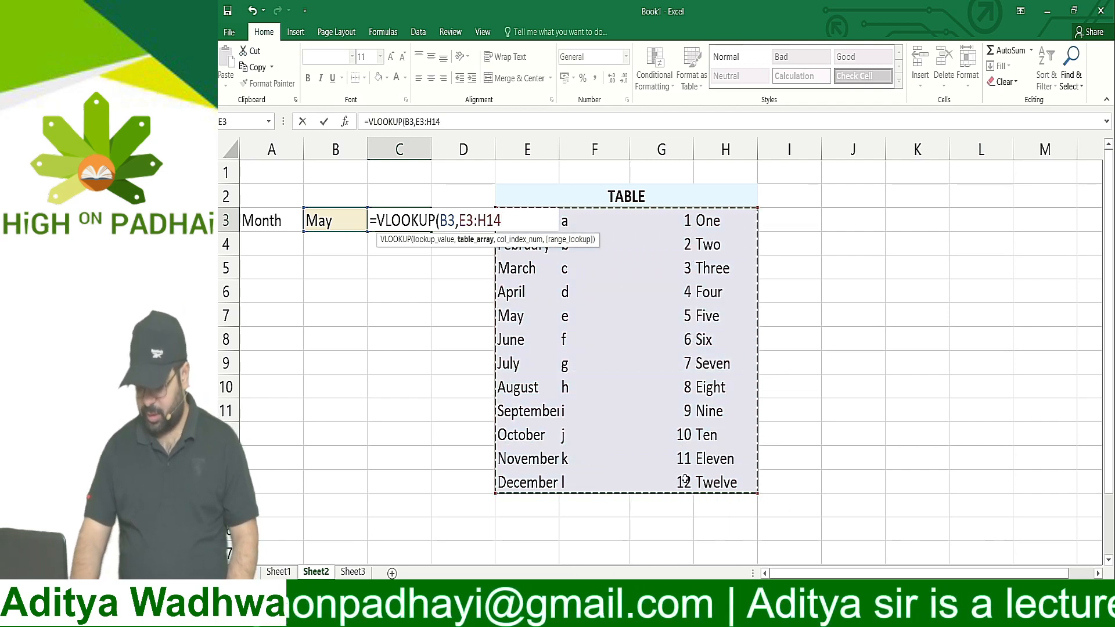
{"action": "key", "text": "F4"}
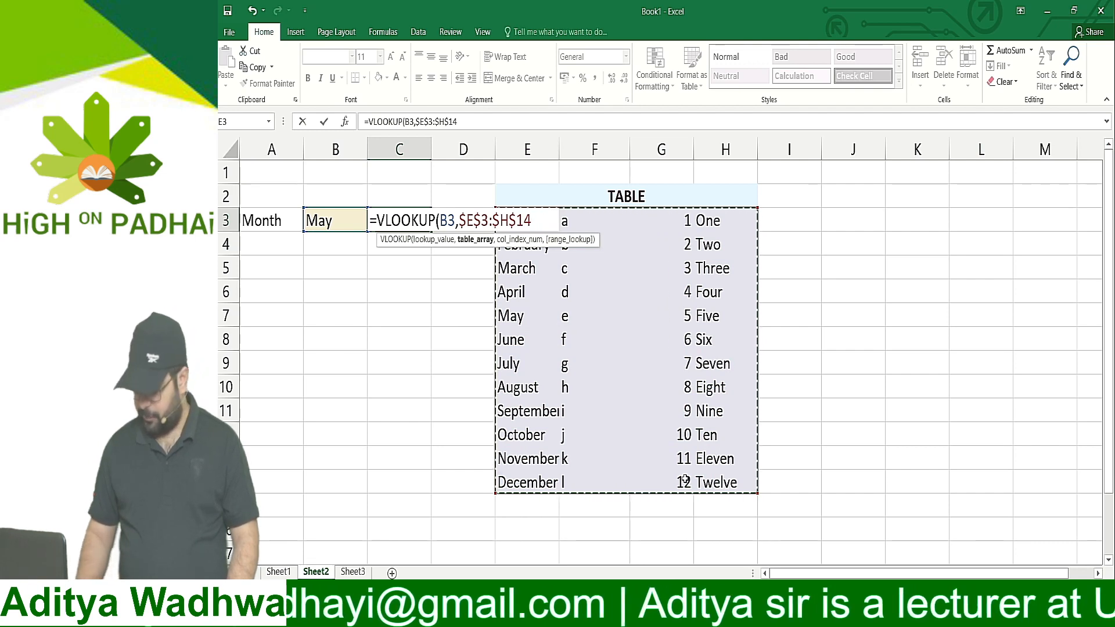
{"action": "type", "text": ","}
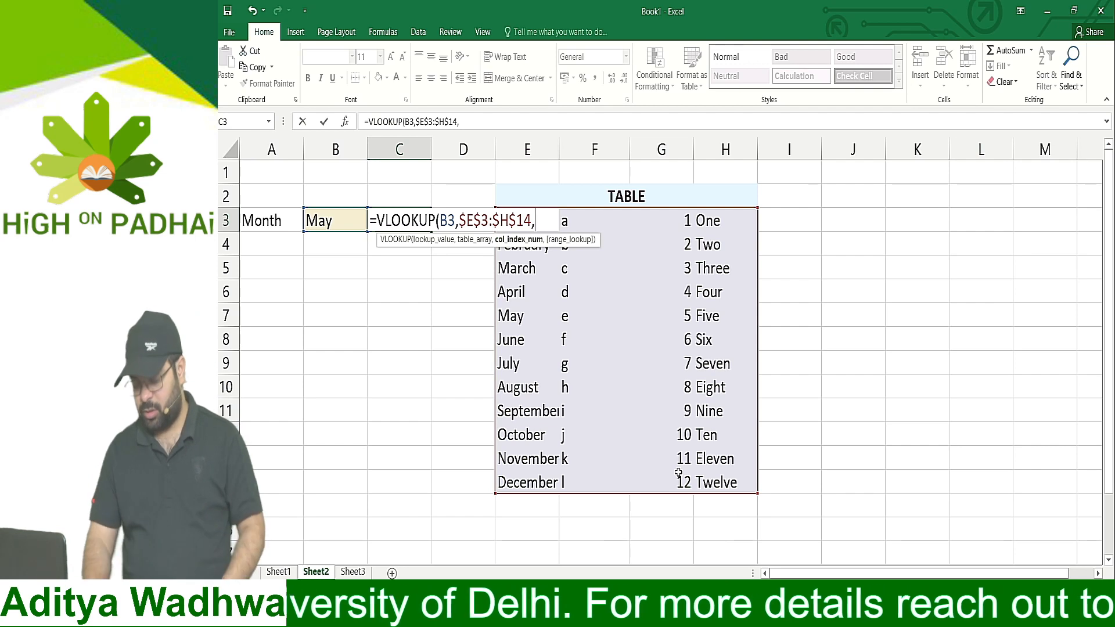
{"action": "type", "text": "3"}
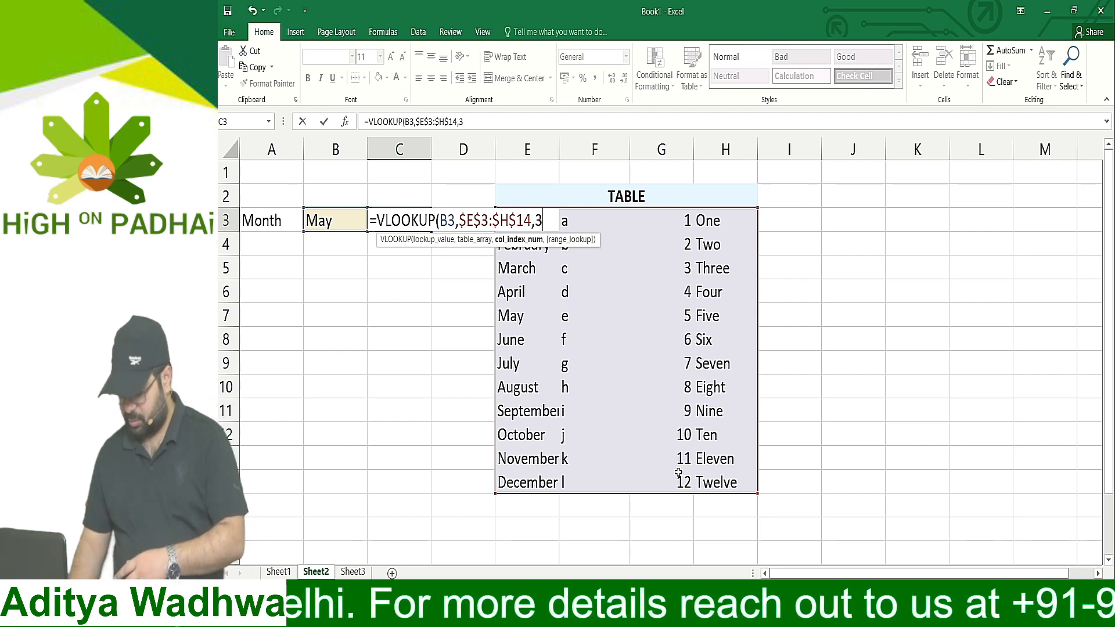
{"action": "type", "text": ",FAL"}
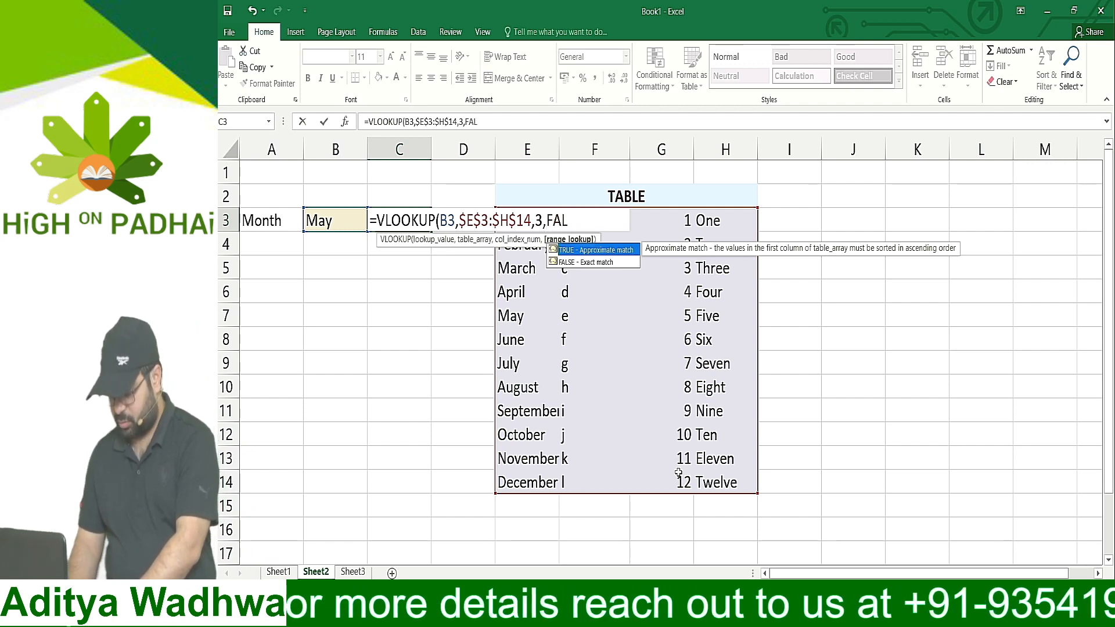
{"action": "type", "text": "SE)"}
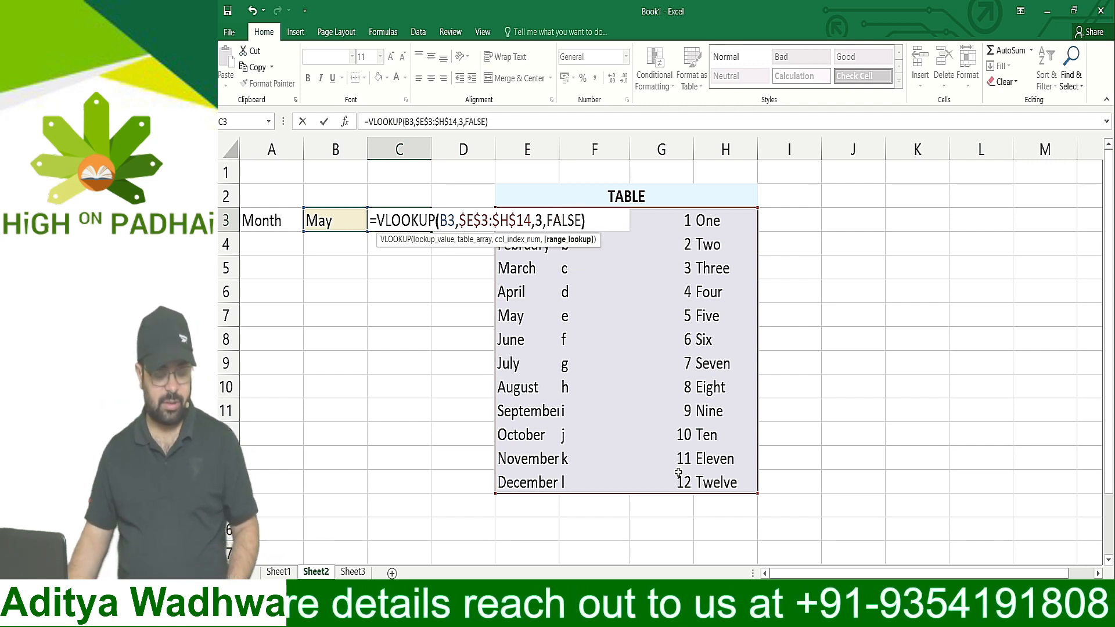
{"action": "key", "text": "Return"}
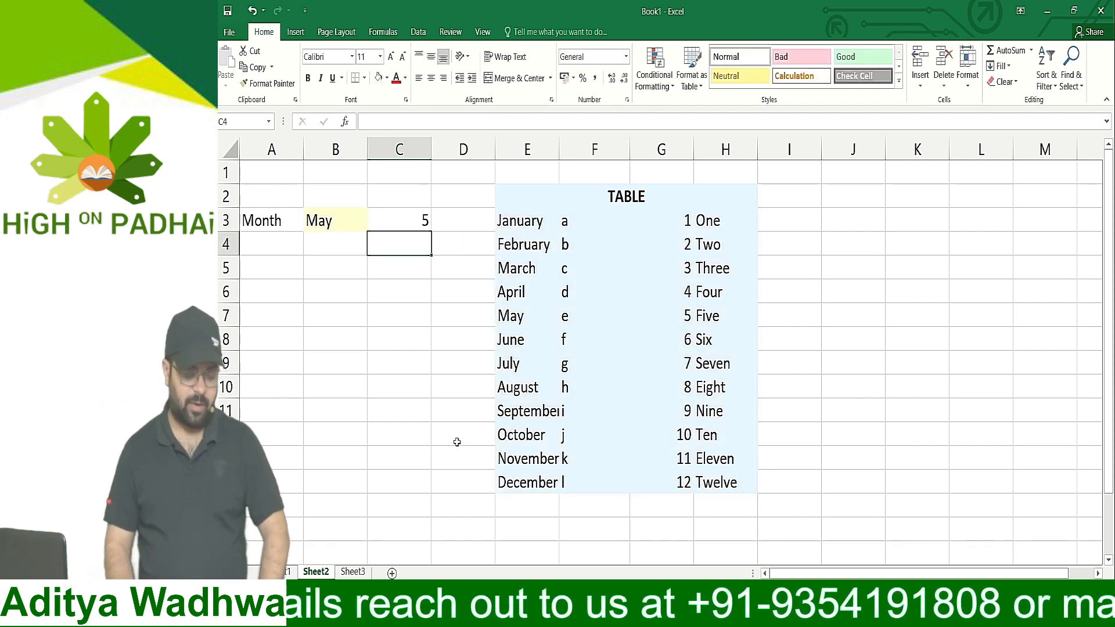
Test the lookup by choosing August, September and finally December from the month list in B3
{"action": "left_click", "coordinate": [345, 220]}
{"action": "left_click", "coordinate": [372, 224]}
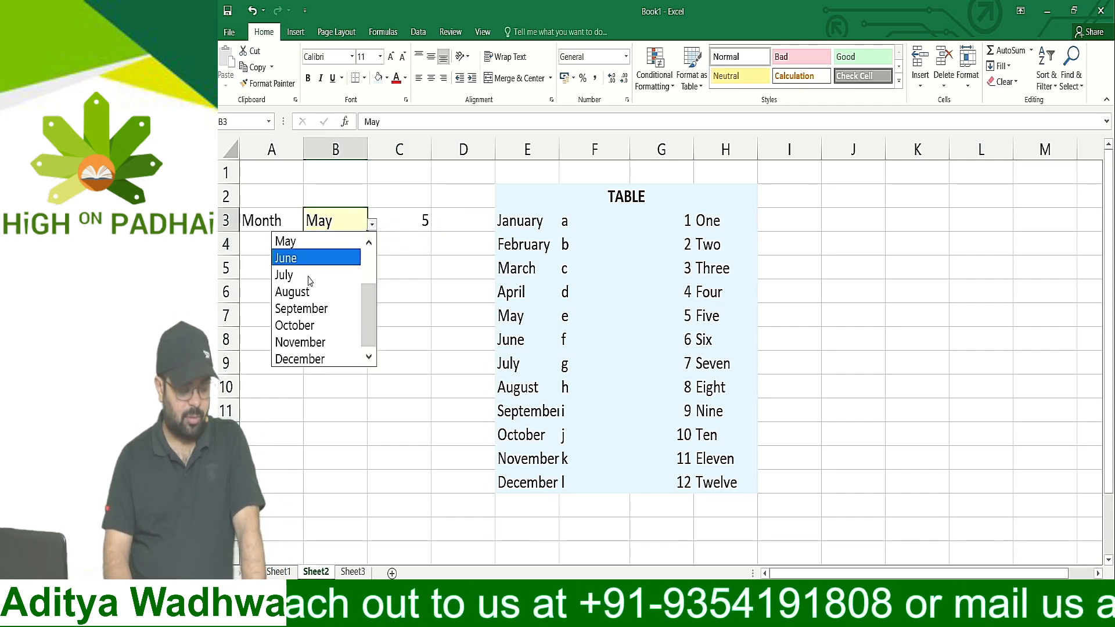
{"action": "left_click", "coordinate": [293, 292]}
{"action": "left_click", "coordinate": [371, 225]}
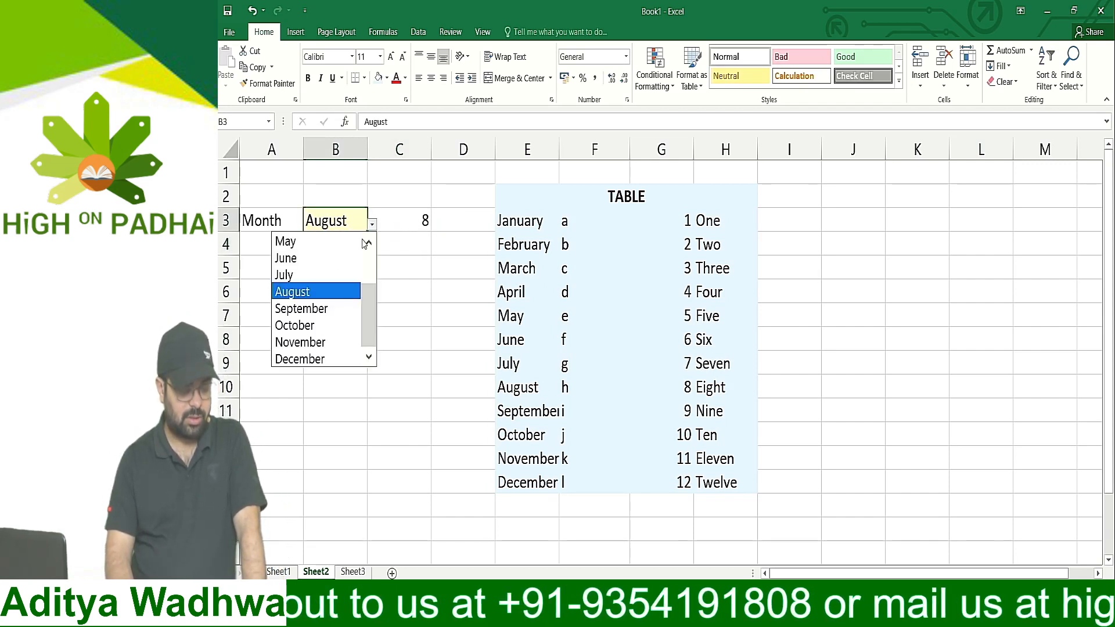
{"action": "left_click", "coordinate": [294, 311]}
{"action": "left_click", "coordinate": [373, 225]}
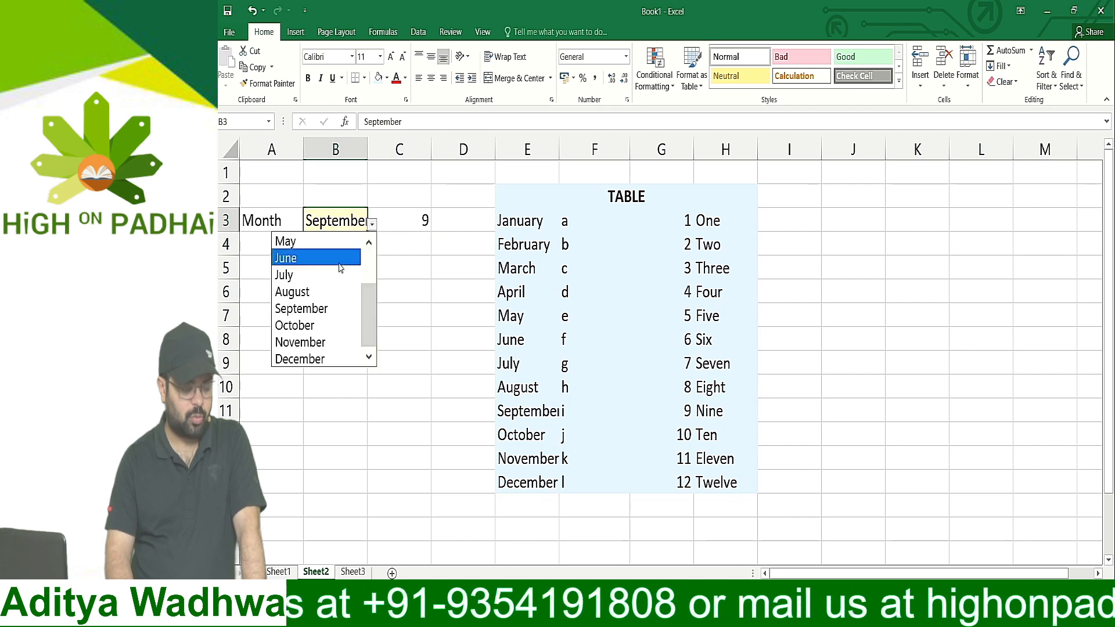
{"action": "key", "text": "Escape"}
{"action": "left_click", "coordinate": [283, 351]}
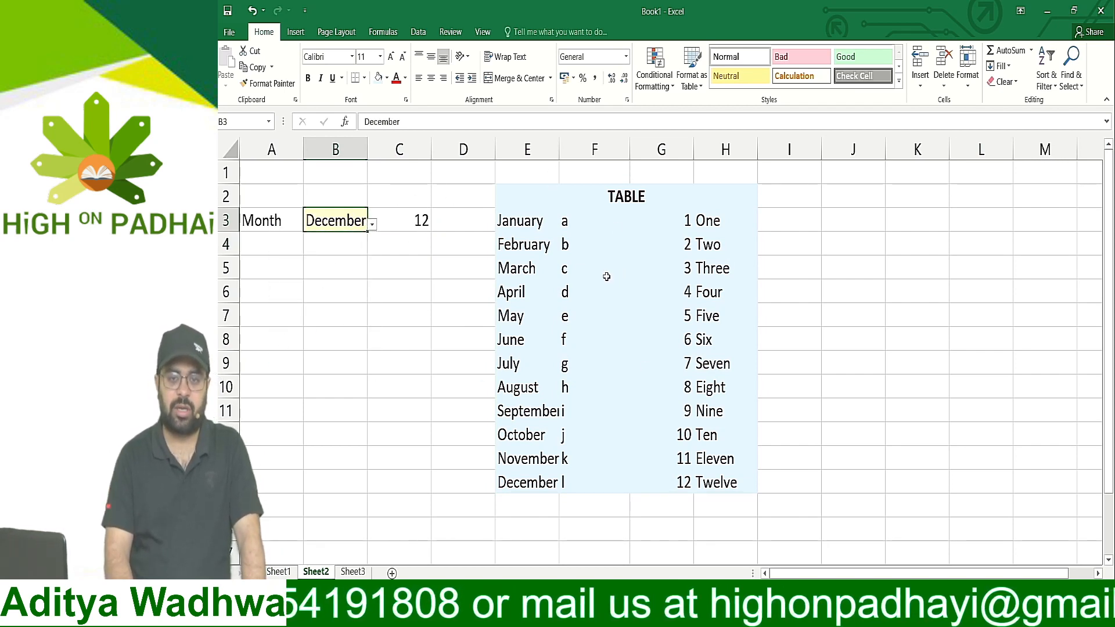
Strip all arguments from the VLOOKUP formula in C3, leaving only =VLOOKUP( in the cell
{"action": "left_click", "coordinate": [402, 216]}
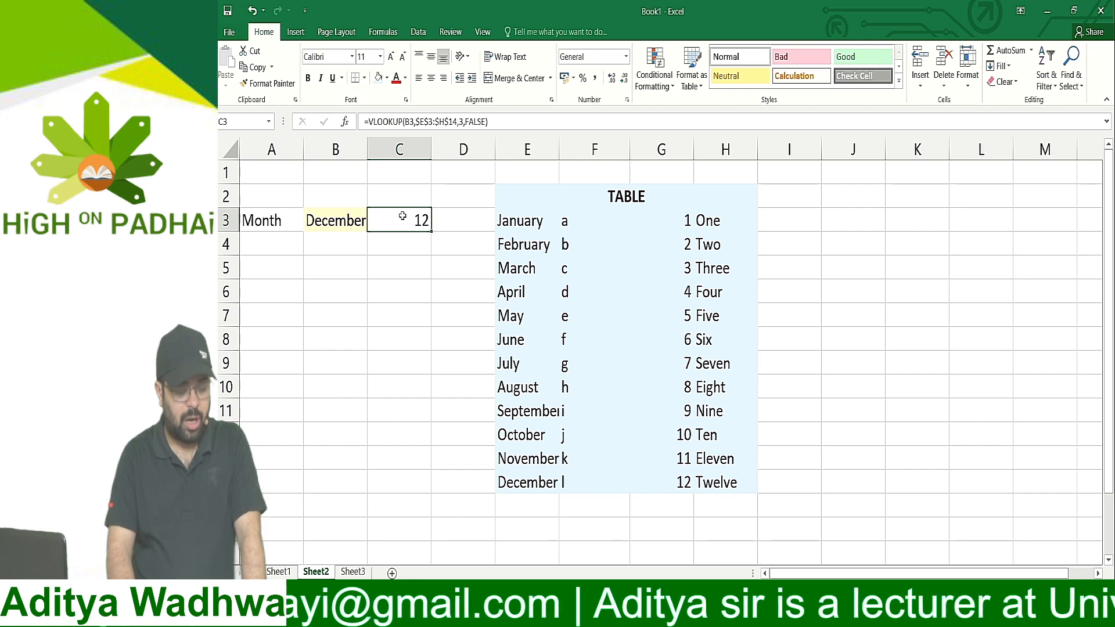
{"action": "double_click", "coordinate": [402, 216]}
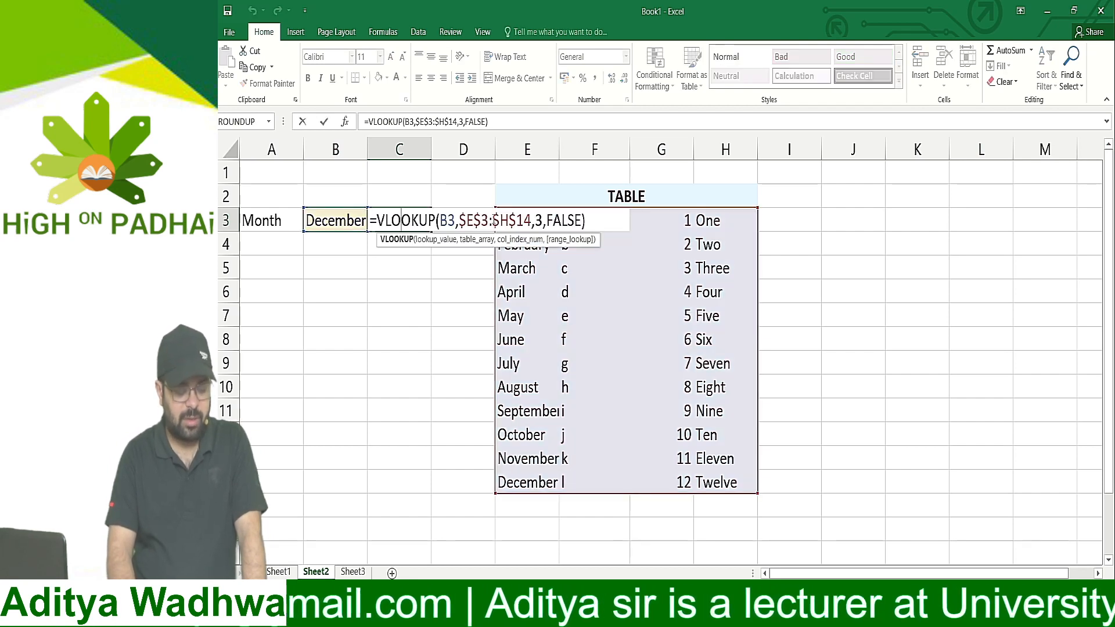
{"action": "left_click_drag", "start_coordinate": [586, 221], "coordinate": [459, 226]}
{"action": "key", "text": "BackSpace"}
{"action": "key", "text": "BackSpace"}
{"action": "key", "text": "BackSpace"}
{"action": "key", "text": "BackSpace"}
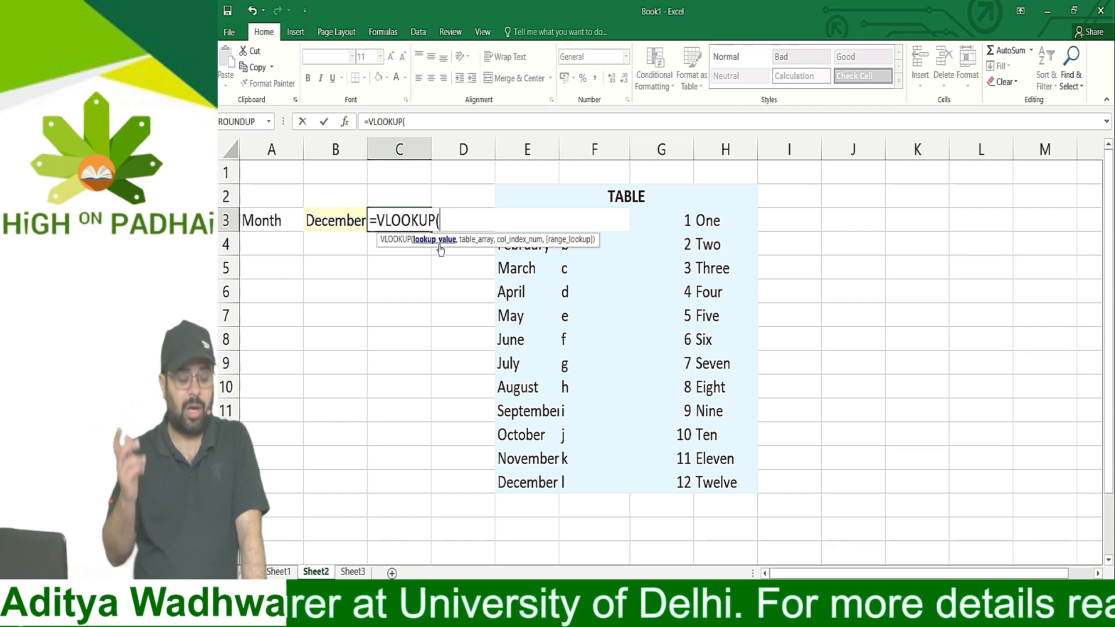
Open the Function Arguments dialog for VLOOKUP and set B3 as lookup value and $E$3:$H$14 as absolute table array
{"action": "left_click", "coordinate": [348, 125]}
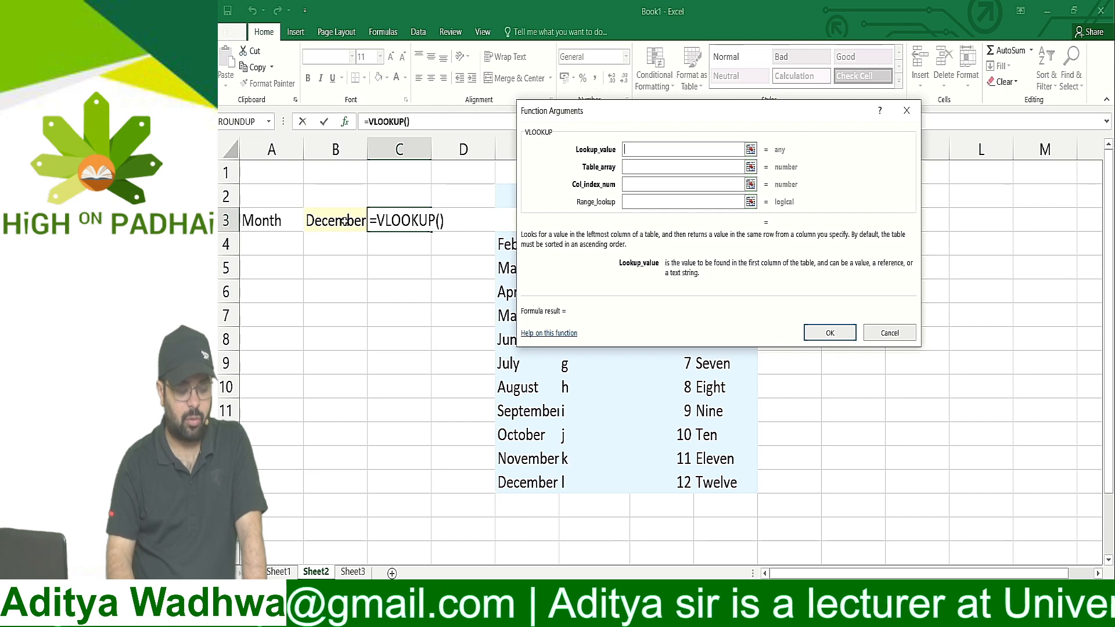
{"action": "left_click", "coordinate": [344, 221]}
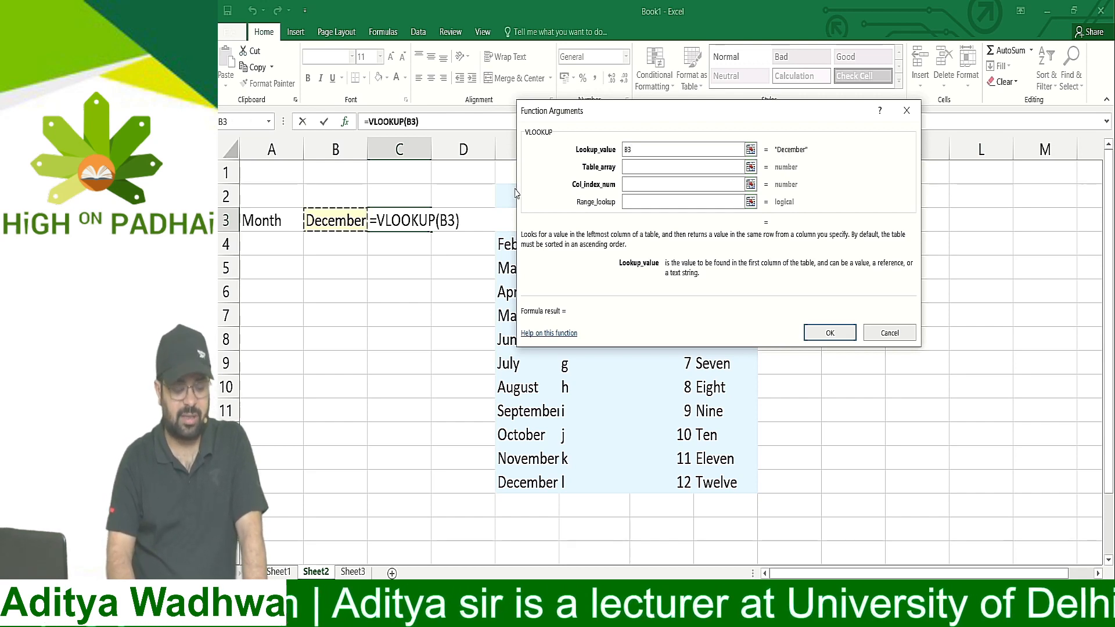
{"action": "left_click", "coordinate": [633, 168]}
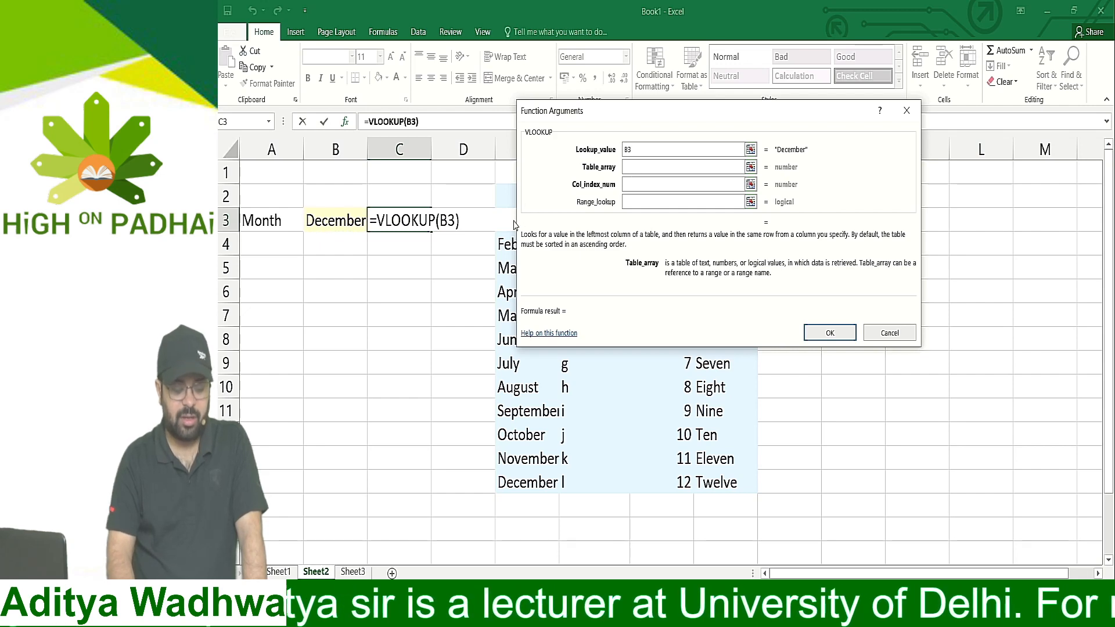
{"action": "left_click_drag", "start_coordinate": [505, 222], "coordinate": [707, 483]}
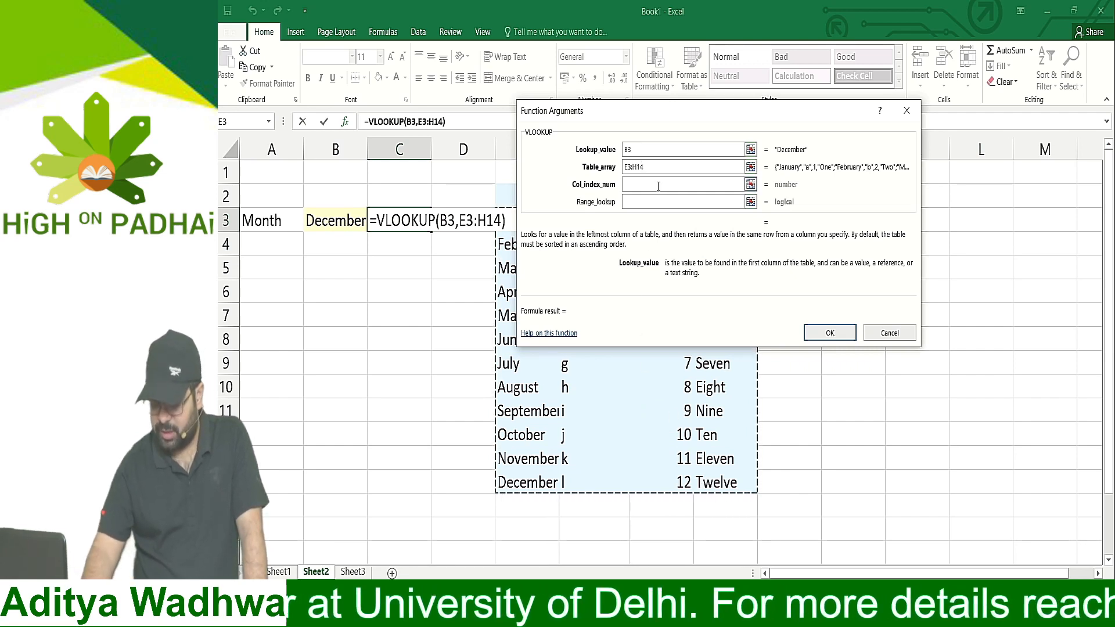
{"action": "key", "text": "F4"}
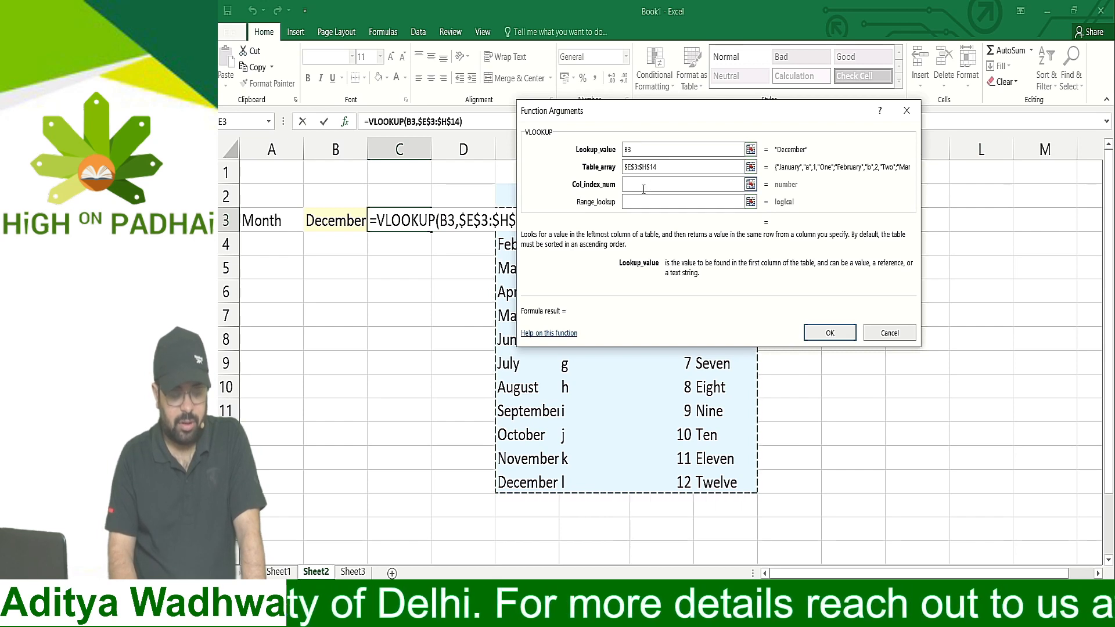
Set the VLOOKUP column index to 3 and range lookup to false, and confirm the formula
{"action": "left_click", "coordinate": [649, 185]}
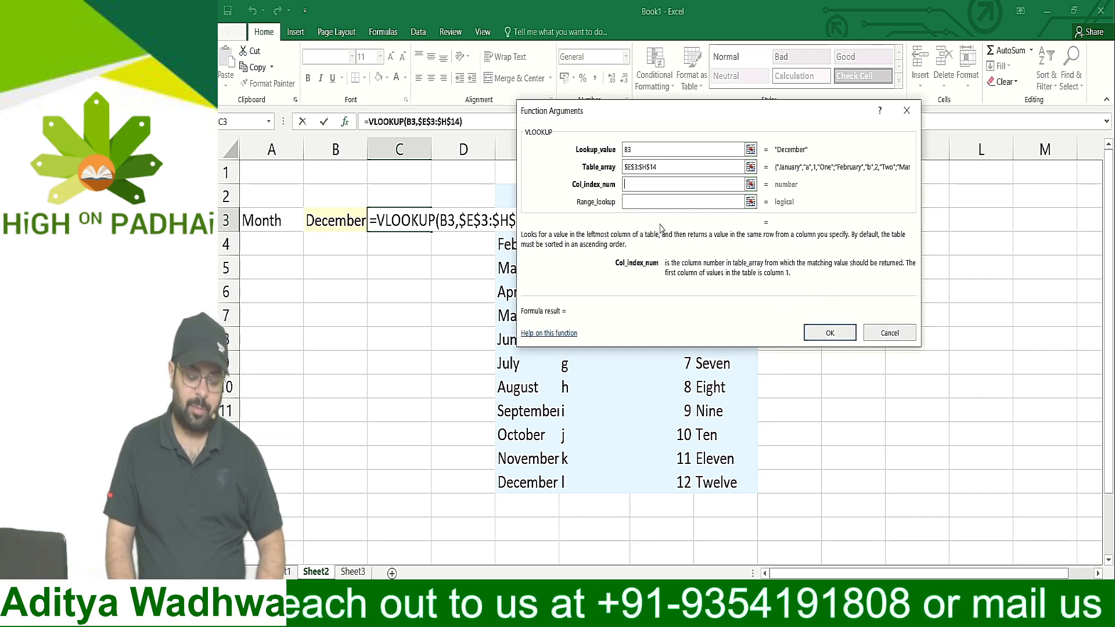
{"action": "type", "text": "3"}
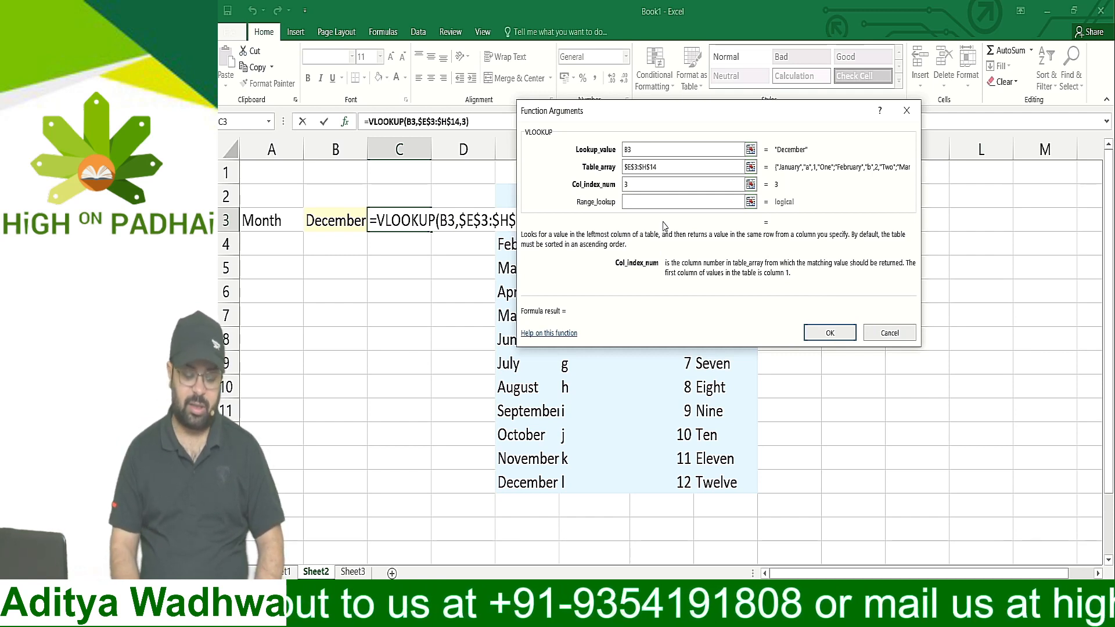
{"action": "left_click", "coordinate": [659, 201]}
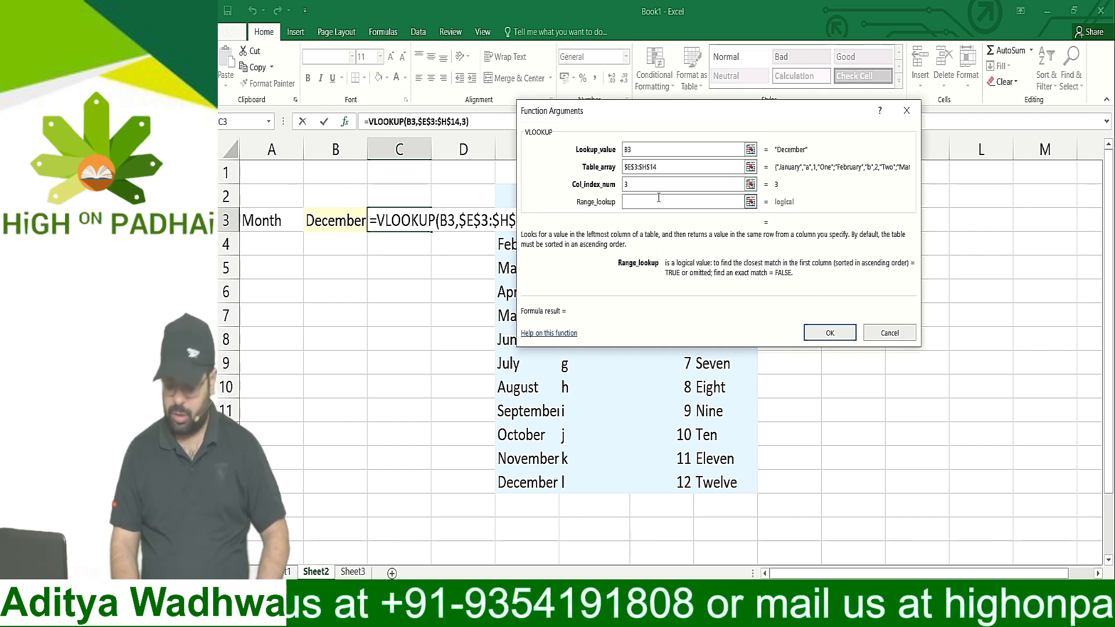
{"action": "type", "text": "false"}
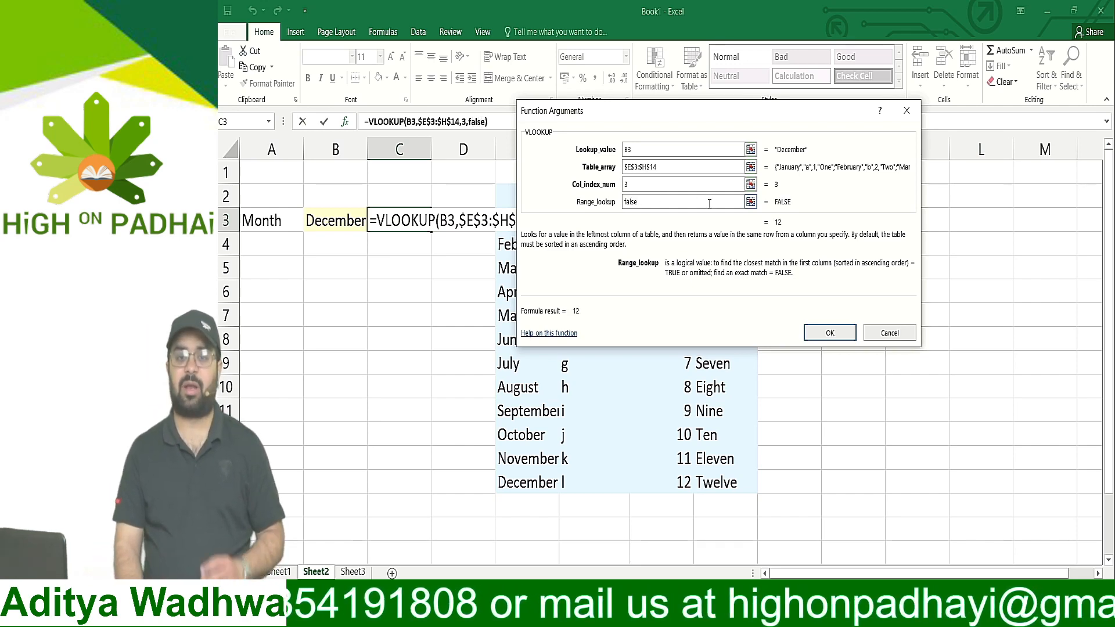
{"action": "left_click", "coordinate": [825, 332]}
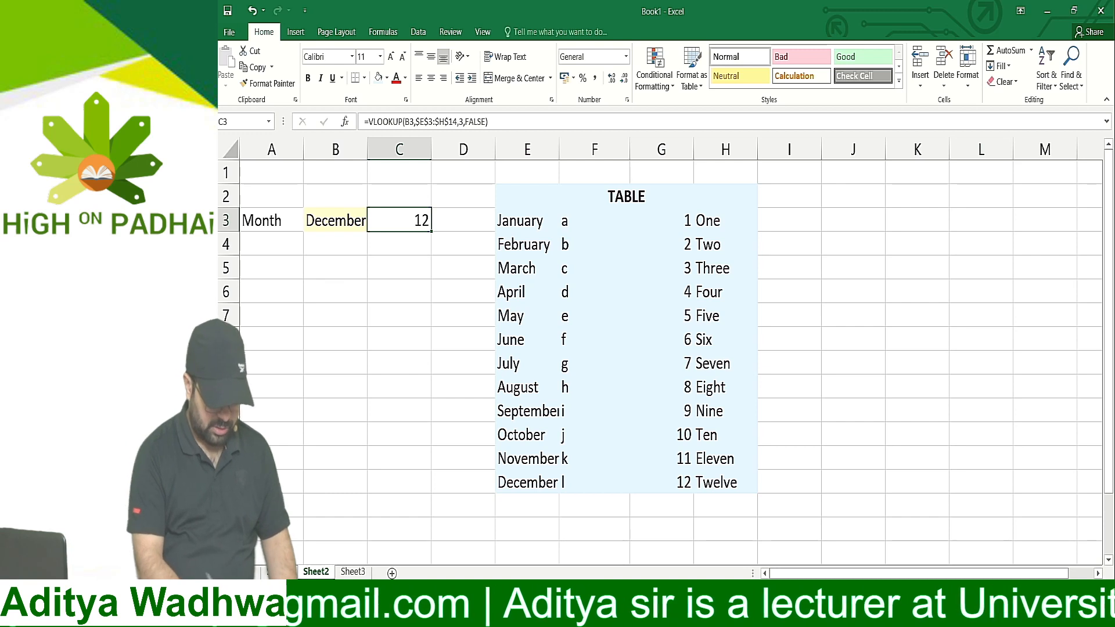
Switch to the Windows Journal note and handwrite a new arrow-marked line "Data Validation – List" below "Paste Special"
{"action": "left_click", "coordinate": [572, 614]}
{"action": "mouse_move", "coordinate": [434, 321]}
{"action": "left_mouse_down"}
{"action": "mouse_move", "coordinate": [471, 318]}
{"action": "mouse_move", "coordinate": [464, 332]}
{"action": "left_mouse_up"}
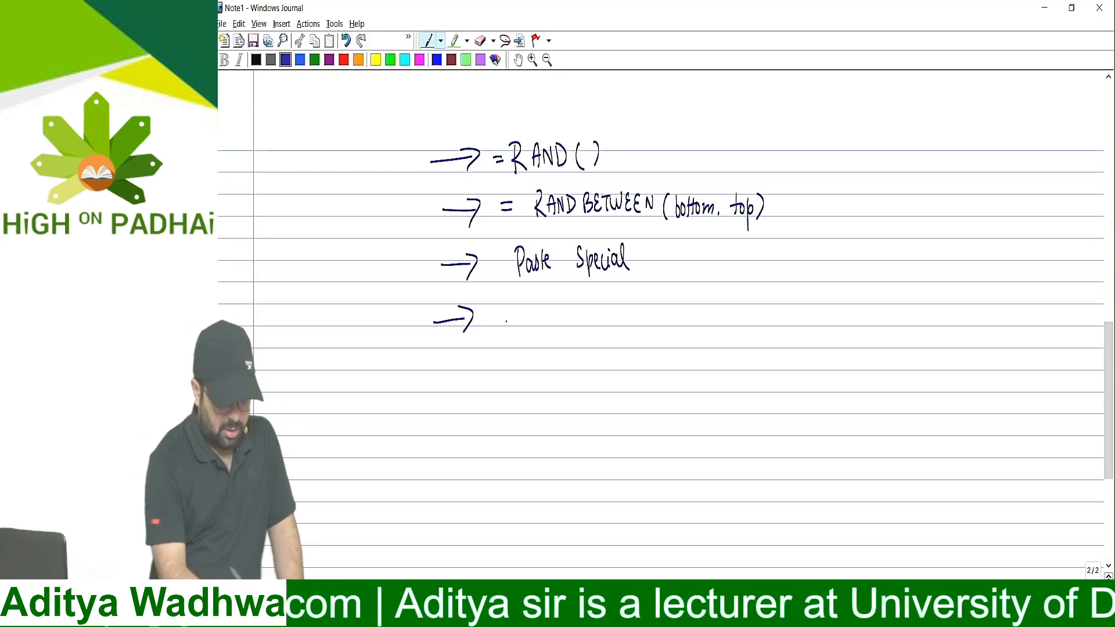
{"action": "left_click_drag", "start_coordinate": [514, 301], "coordinate": [516, 325]}
{"action": "left_click_drag", "start_coordinate": [531, 311], "coordinate": [537, 321]}
{"action": "mouse_move", "coordinate": [532, 306]}
{"action": "left_mouse_down"}
{"action": "mouse_move", "coordinate": [548, 318]}
{"action": "mouse_move", "coordinate": [582, 305]}
{"action": "mouse_move", "coordinate": [587, 319]}
{"action": "left_mouse_up"}
{"action": "mouse_move", "coordinate": [590, 299]}
{"action": "left_mouse_down"}
{"action": "mouse_move", "coordinate": [592, 320]}
{"action": "mouse_move", "coordinate": [612, 320]}
{"action": "left_mouse_up"}
{"action": "mouse_move", "coordinate": [616, 298]}
{"action": "left_mouse_down"}
{"action": "mouse_move", "coordinate": [619, 319]}
{"action": "mouse_move", "coordinate": [623, 305]}
{"action": "left_mouse_up"}
{"action": "left_click_drag", "start_coordinate": [624, 309], "coordinate": [625, 320]}
{"action": "left_click_drag", "start_coordinate": [629, 310], "coordinate": [638, 320]}
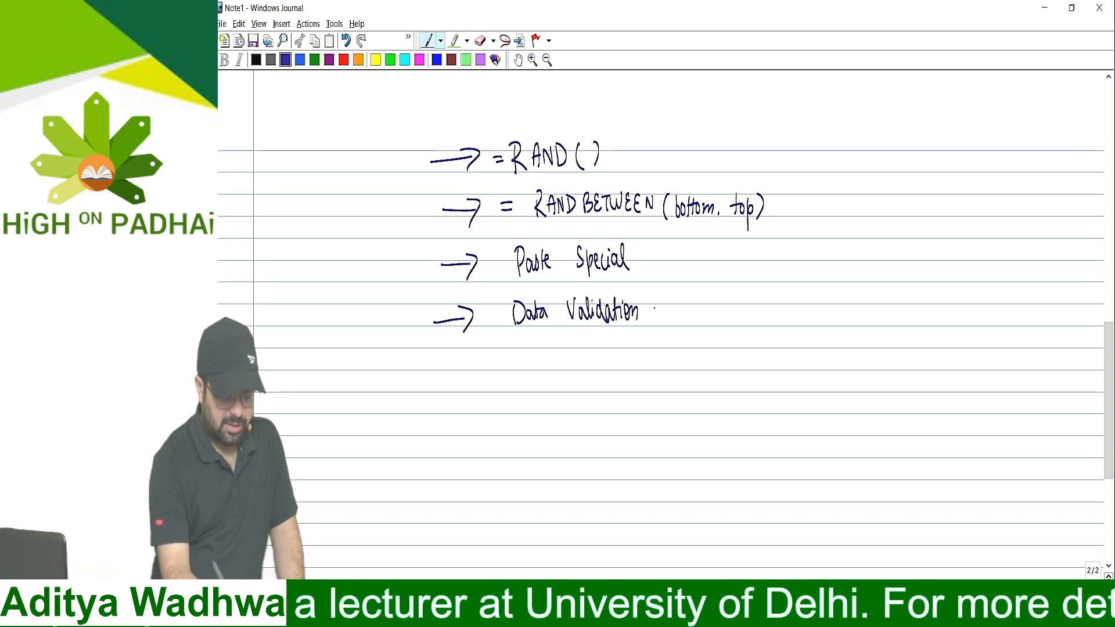
{"action": "left_click_drag", "start_coordinate": [692, 298], "coordinate": [697, 319]}
{"action": "left_click_drag", "start_coordinate": [699, 308], "coordinate": [715, 319]}
{"action": "left_click_drag", "start_coordinate": [709, 305], "coordinate": [720, 303]}
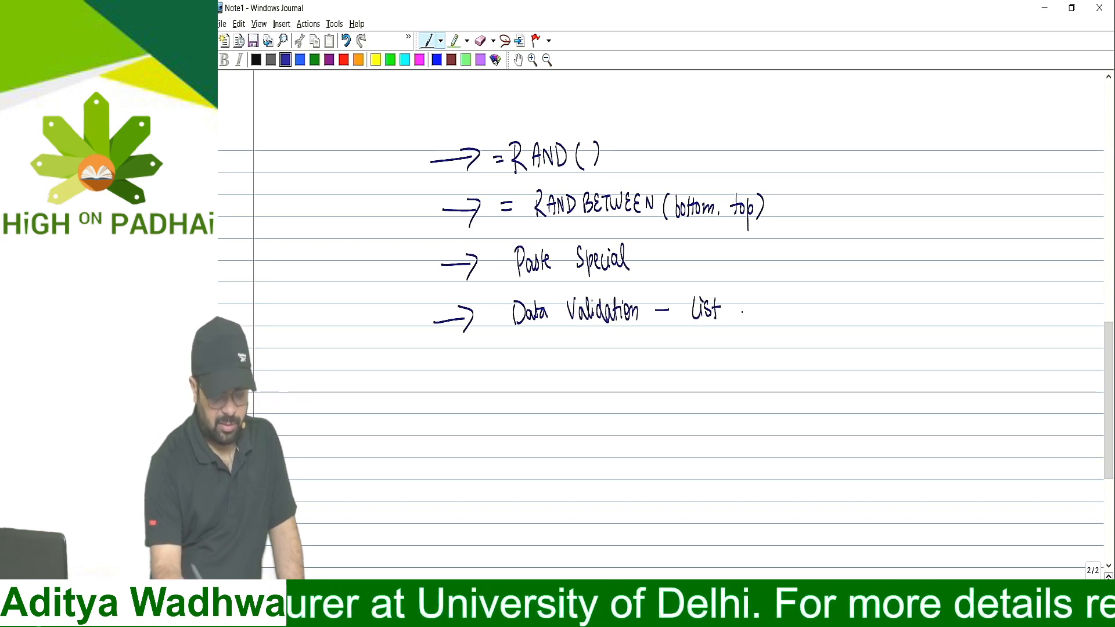
Handwrite another arrow-marked line below with the syntax "= vlookup(lookup value, table array, col index num,"
{"action": "left_click_drag", "start_coordinate": [440, 367], "coordinate": [463, 362]}
{"action": "mouse_move", "coordinate": [461, 353]}
{"action": "left_mouse_down"}
{"action": "mouse_move", "coordinate": [468, 370]}
{"action": "mouse_move", "coordinate": [519, 360]}
{"action": "left_mouse_up"}
{"action": "left_click_drag", "start_coordinate": [507, 367], "coordinate": [537, 355]}
{"action": "mouse_move", "coordinate": [539, 348]}
{"action": "left_mouse_down"}
{"action": "mouse_move", "coordinate": [541, 368]}
{"action": "mouse_move", "coordinate": [556, 358]}
{"action": "left_mouse_up"}
{"action": "mouse_move", "coordinate": [562, 350]}
{"action": "left_mouse_down"}
{"action": "mouse_move", "coordinate": [562, 369]}
{"action": "mouse_move", "coordinate": [578, 356]}
{"action": "mouse_move", "coordinate": [583, 378]}
{"action": "left_mouse_up"}
{"action": "mouse_move", "coordinate": [583, 359]}
{"action": "left_mouse_down"}
{"action": "mouse_move", "coordinate": [603, 377]}
{"action": "mouse_move", "coordinate": [633, 374]}
{"action": "left_mouse_up"}
{"action": "left_click_drag", "start_coordinate": [639, 360], "coordinate": [647, 370]}
{"action": "mouse_move", "coordinate": [650, 352]}
{"action": "left_mouse_down"}
{"action": "mouse_move", "coordinate": [651, 382]}
{"action": "mouse_move", "coordinate": [669, 359]}
{"action": "left_mouse_up"}
{"action": "left_click_drag", "start_coordinate": [675, 360], "coordinate": [676, 370]}
{"action": "mouse_move", "coordinate": [678, 348]}
{"action": "left_mouse_down"}
{"action": "mouse_move", "coordinate": [680, 370]}
{"action": "mouse_move", "coordinate": [702, 377]}
{"action": "left_mouse_up"}
{"action": "mouse_move", "coordinate": [720, 349]}
{"action": "left_mouse_down"}
{"action": "mouse_move", "coordinate": [720, 369]}
{"action": "mouse_move", "coordinate": [726, 354]}
{"action": "left_mouse_up"}
{"action": "left_click_drag", "start_coordinate": [724, 360], "coordinate": [739, 369]}
{"action": "mouse_move", "coordinate": [742, 363]}
{"action": "left_mouse_down"}
{"action": "mouse_move", "coordinate": [794, 367]}
{"action": "mouse_move", "coordinate": [796, 396]}
{"action": "left_mouse_up"}
{"action": "left_click", "coordinate": [805, 366]}
{"action": "left_click_drag", "start_coordinate": [828, 357], "coordinate": [824, 372]}
{"action": "left_click_drag", "start_coordinate": [830, 362], "coordinate": [858, 369]}
{"action": "mouse_move", "coordinate": [863, 356]}
{"action": "left_mouse_down"}
{"action": "mouse_move", "coordinate": [863, 370]}
{"action": "mouse_move", "coordinate": [924, 370]}
{"action": "left_mouse_up"}
{"action": "left_click", "coordinate": [889, 363]}
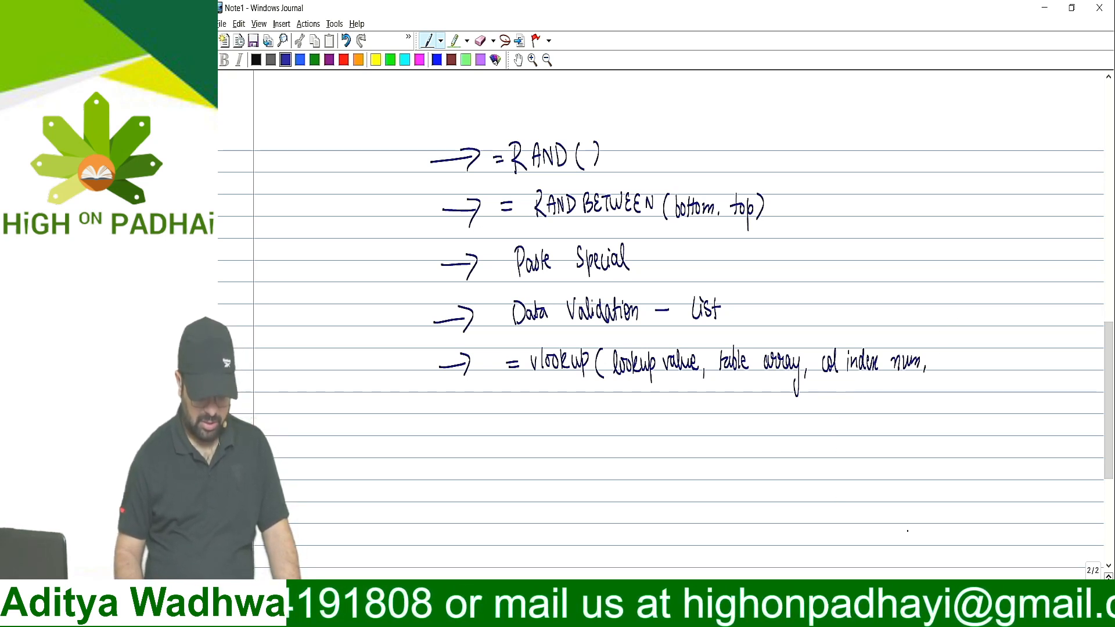
Switch back to Excel and check the argument names of the VLOOKUP formula in C3 without changing it
{"action": "key", "text": "alt+Tab"}
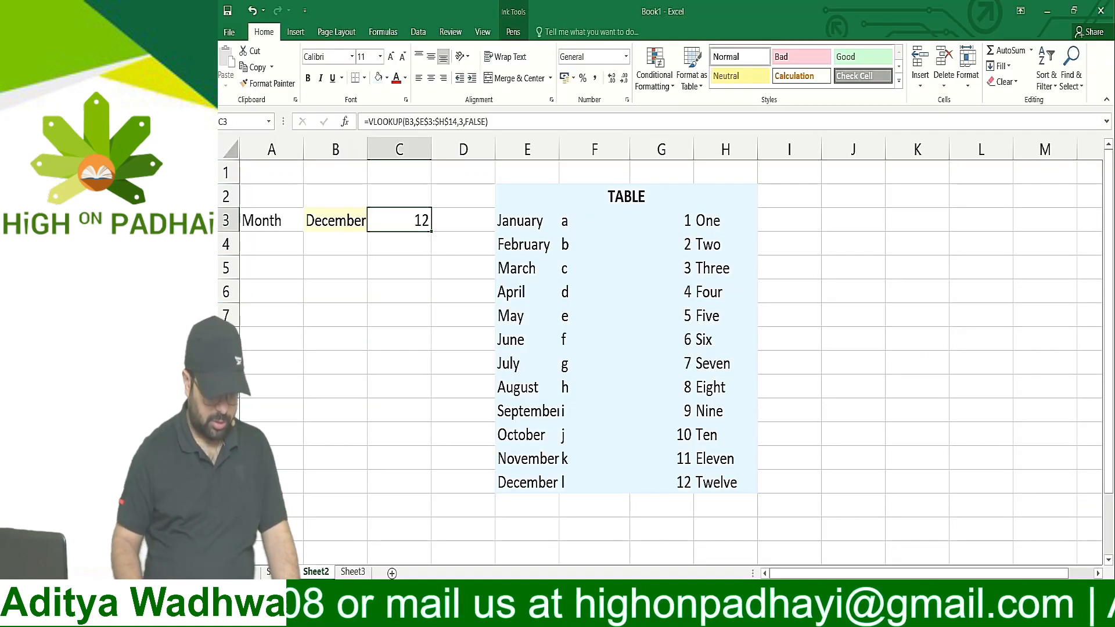
{"action": "double_click", "coordinate": [428, 222]}
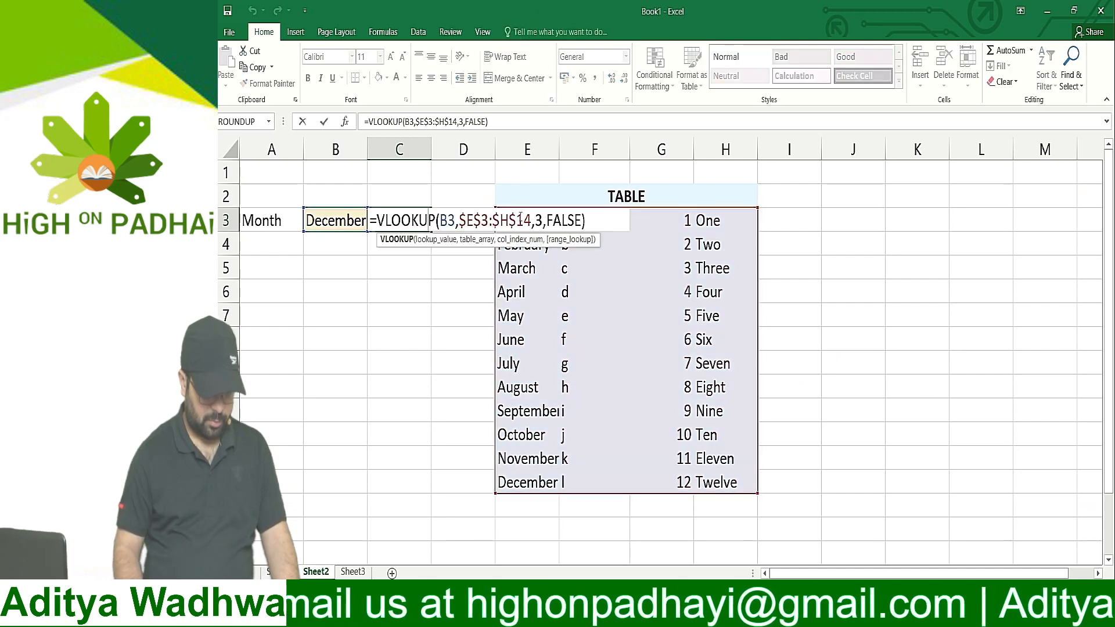
{"action": "key", "text": "Escape"}
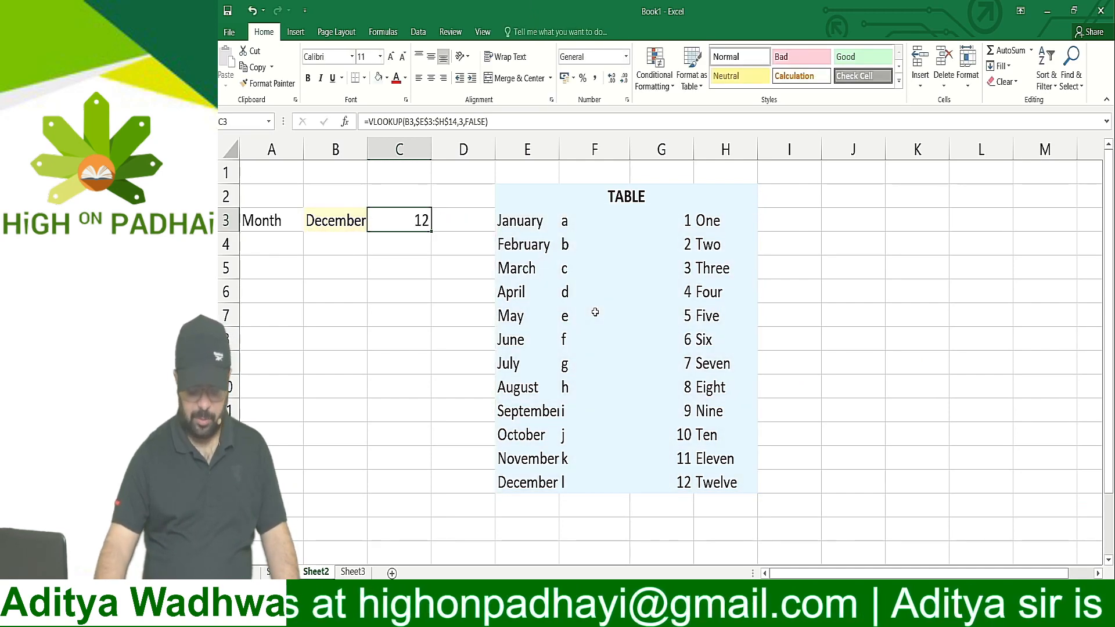
Return to the Windows Journal note and finish the vlookup line with "range lookup)"
{"action": "key", "text": "alt+Tab"}
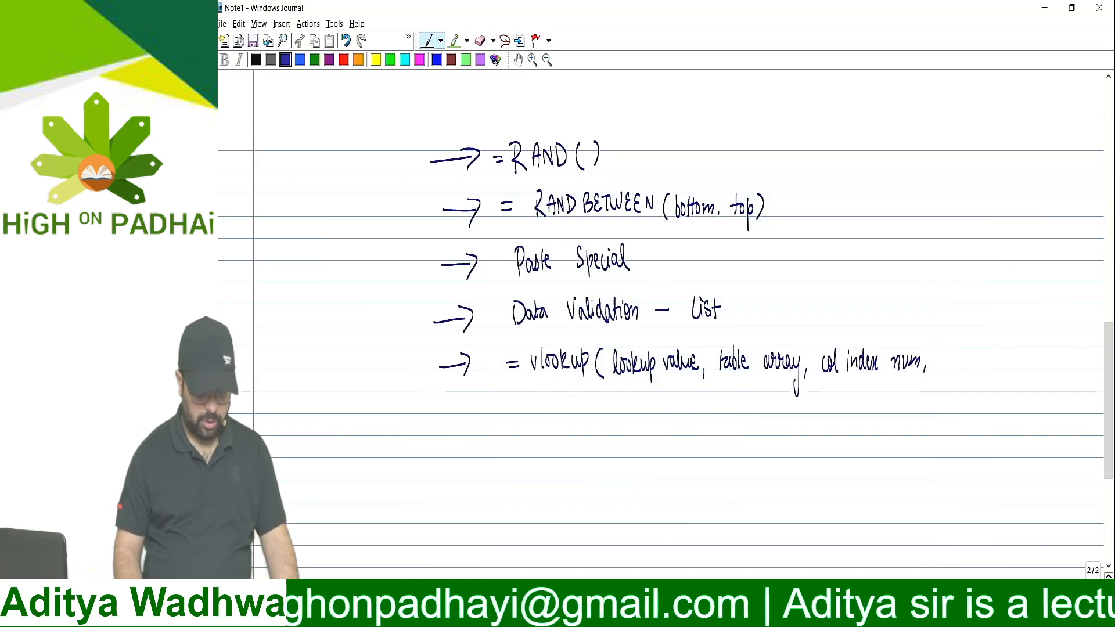
{"action": "mouse_move", "coordinate": [940, 360]}
{"action": "left_mouse_down"}
{"action": "mouse_move", "coordinate": [966, 357]}
{"action": "mouse_move", "coordinate": [969, 385]}
{"action": "mouse_move", "coordinate": [973, 364]}
{"action": "mouse_move", "coordinate": [1010, 363]}
{"action": "mouse_move", "coordinate": [1031, 367]}
{"action": "mouse_move", "coordinate": [1032, 381]}
{"action": "left_mouse_up"}
{"action": "left_click_drag", "start_coordinate": [1039, 341], "coordinate": [1045, 375]}
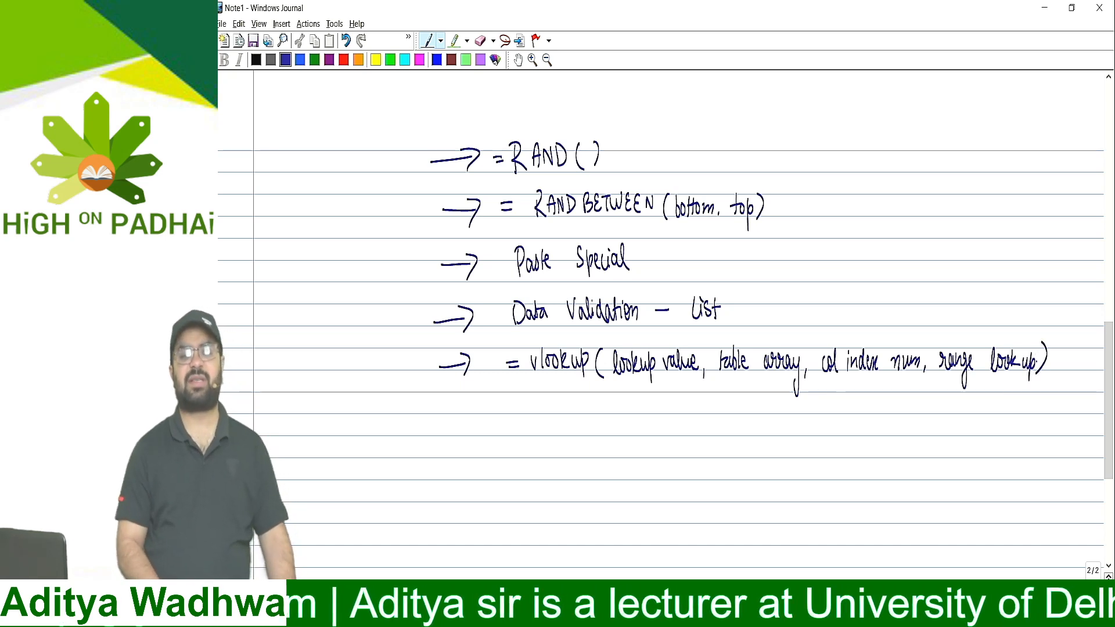